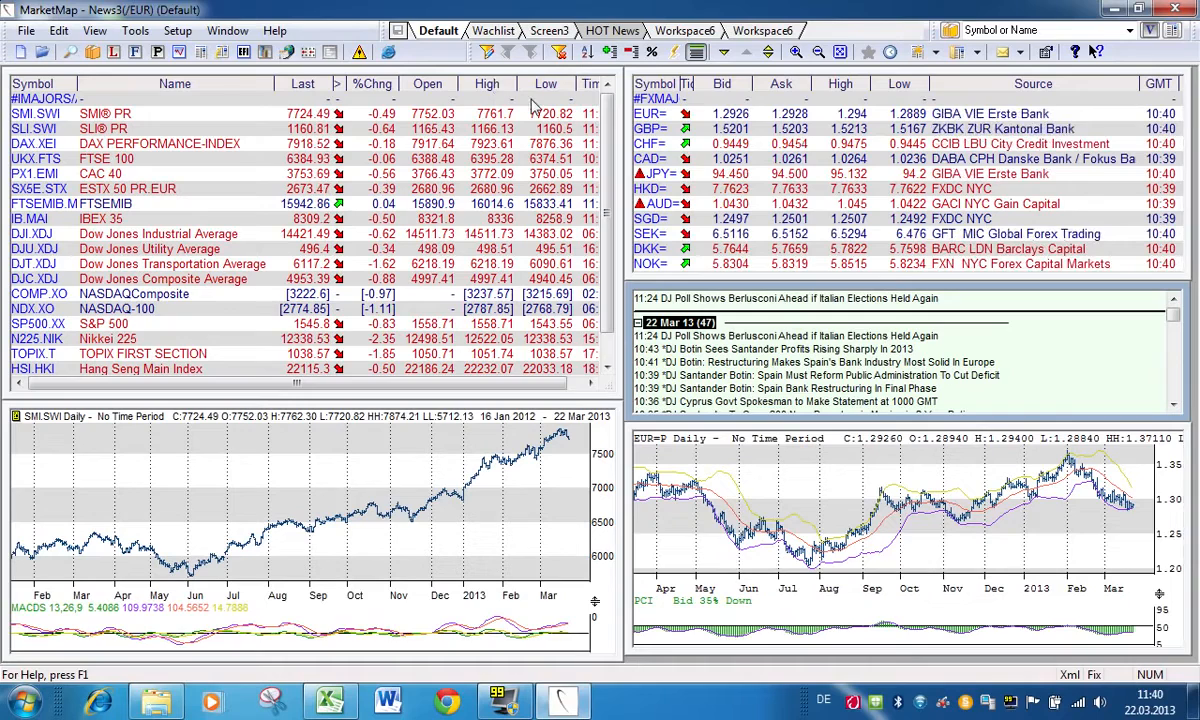
Step: Open the Index Full Quote details for the DAX PERFORMANCE-INDEX in the major indices list
right_click(44, 147)
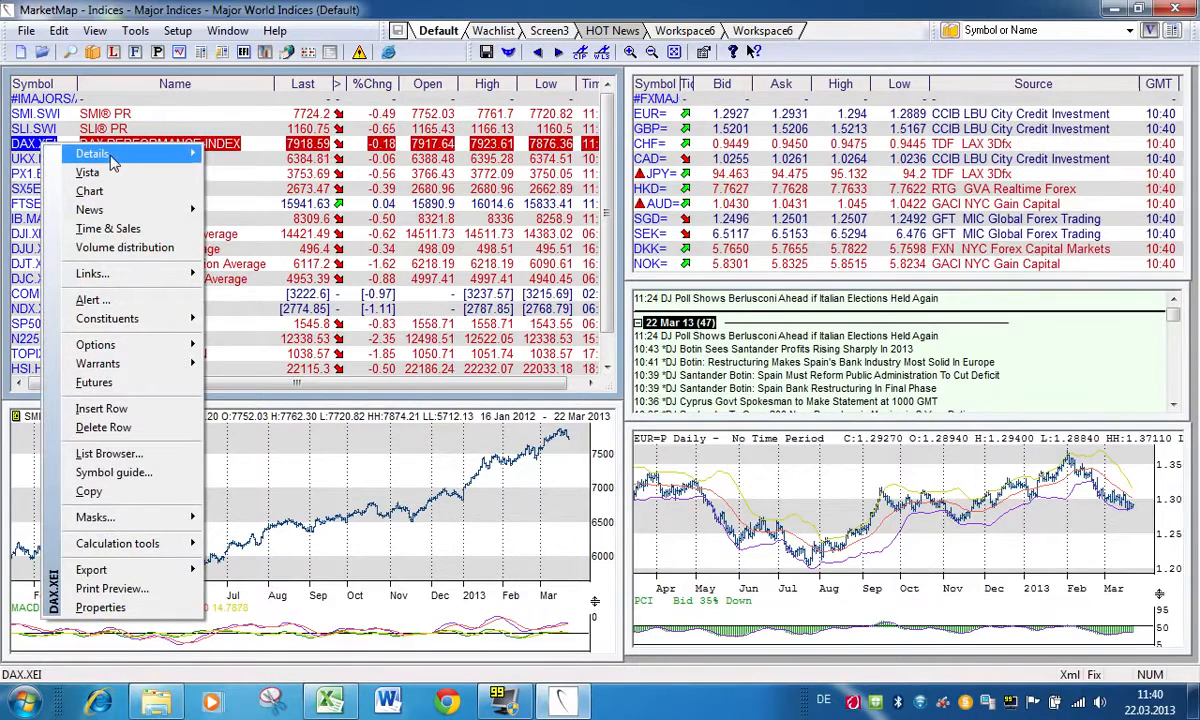
mouse_move(110, 162)
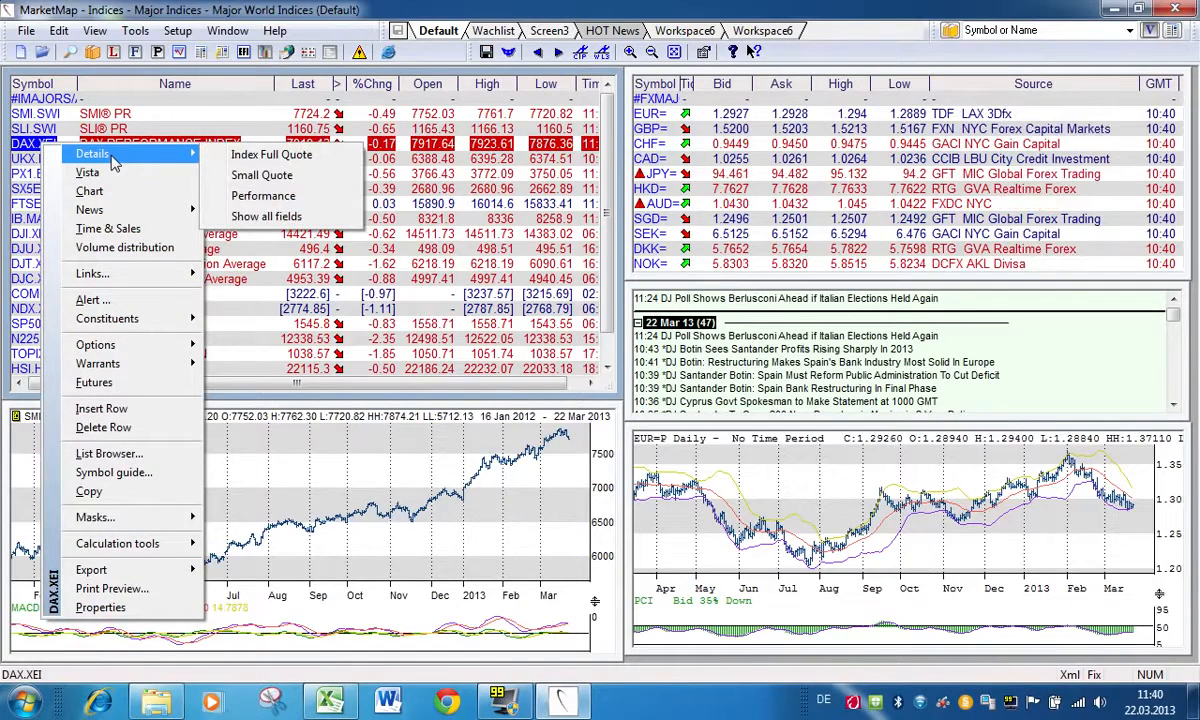
left_click(290, 159)
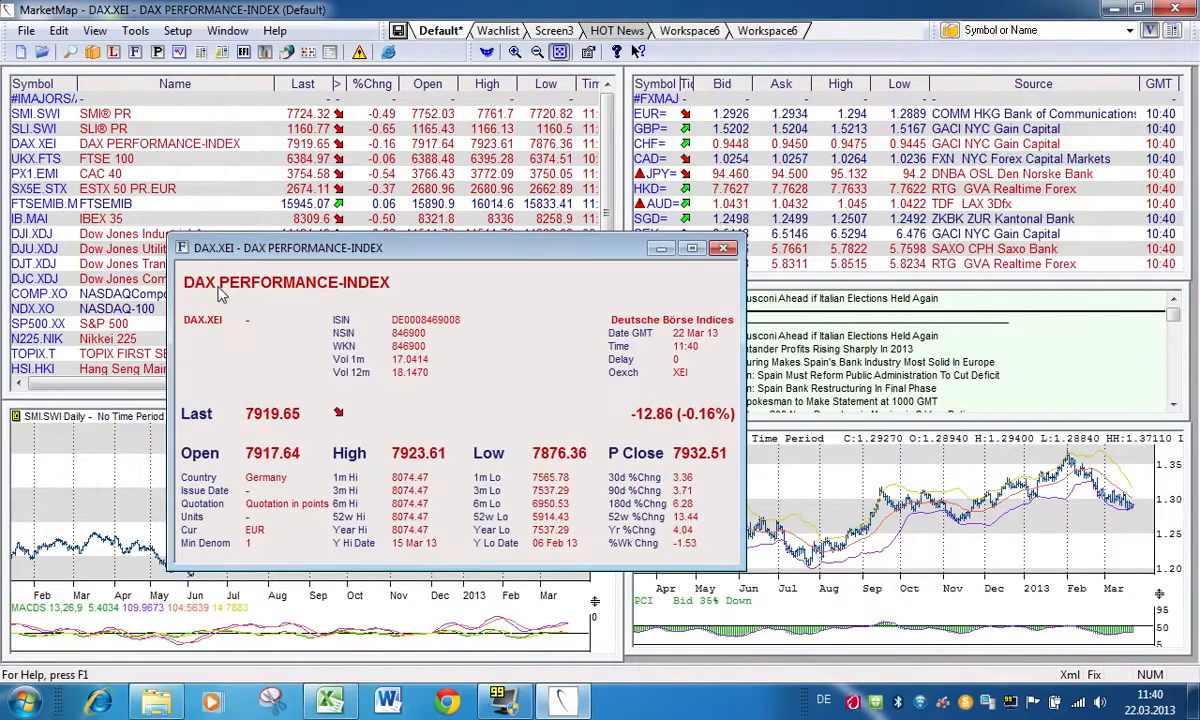
Step: View the daily DAX.XEI chart from the full quote, and close both the chart and quote windows
right_click(205, 269)
left_click(272, 318)
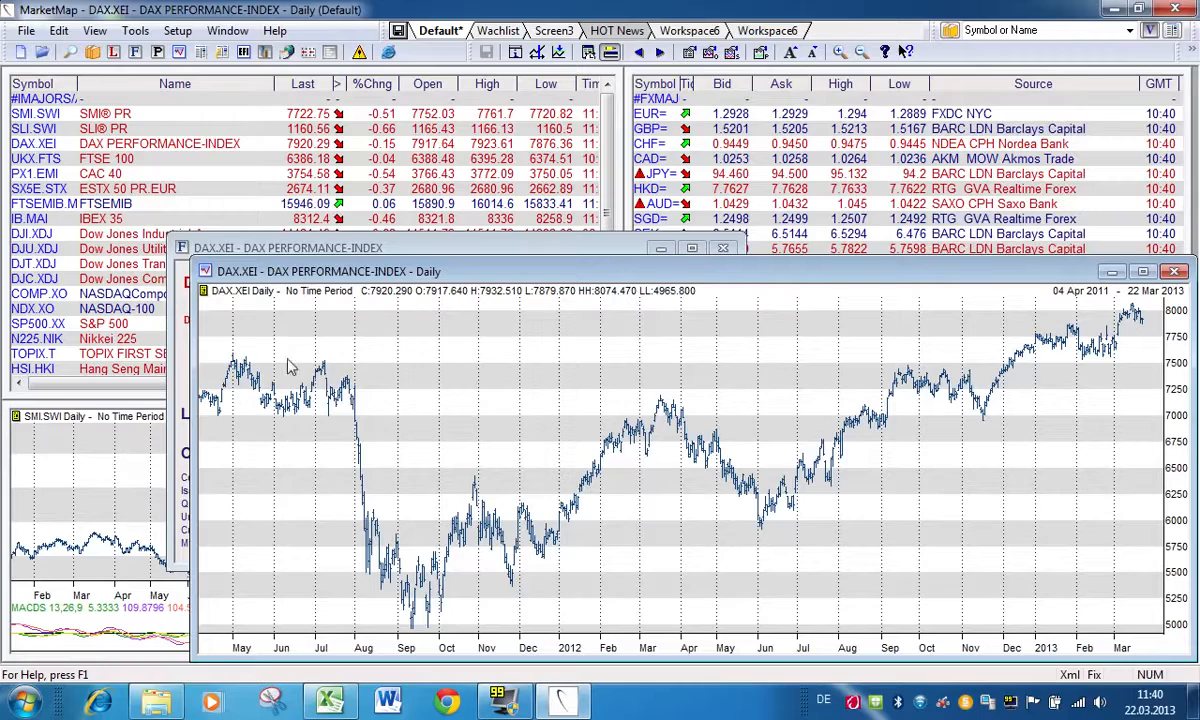
right_click(315, 330)
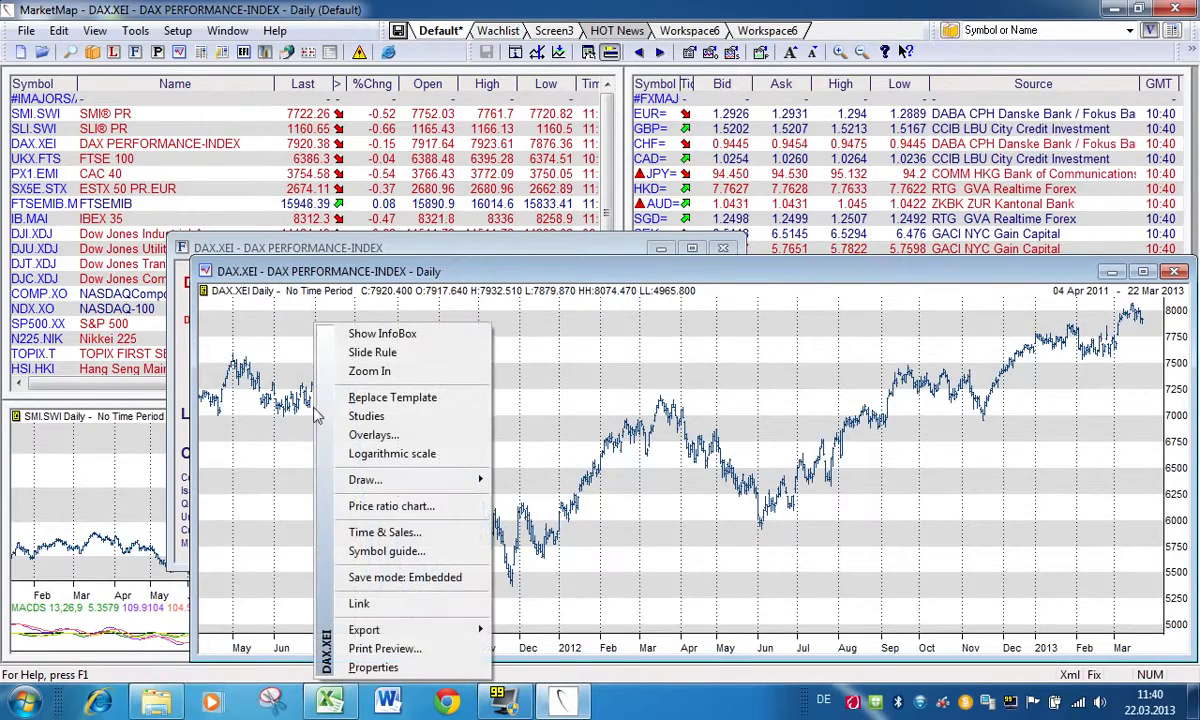
left_click(380, 666)
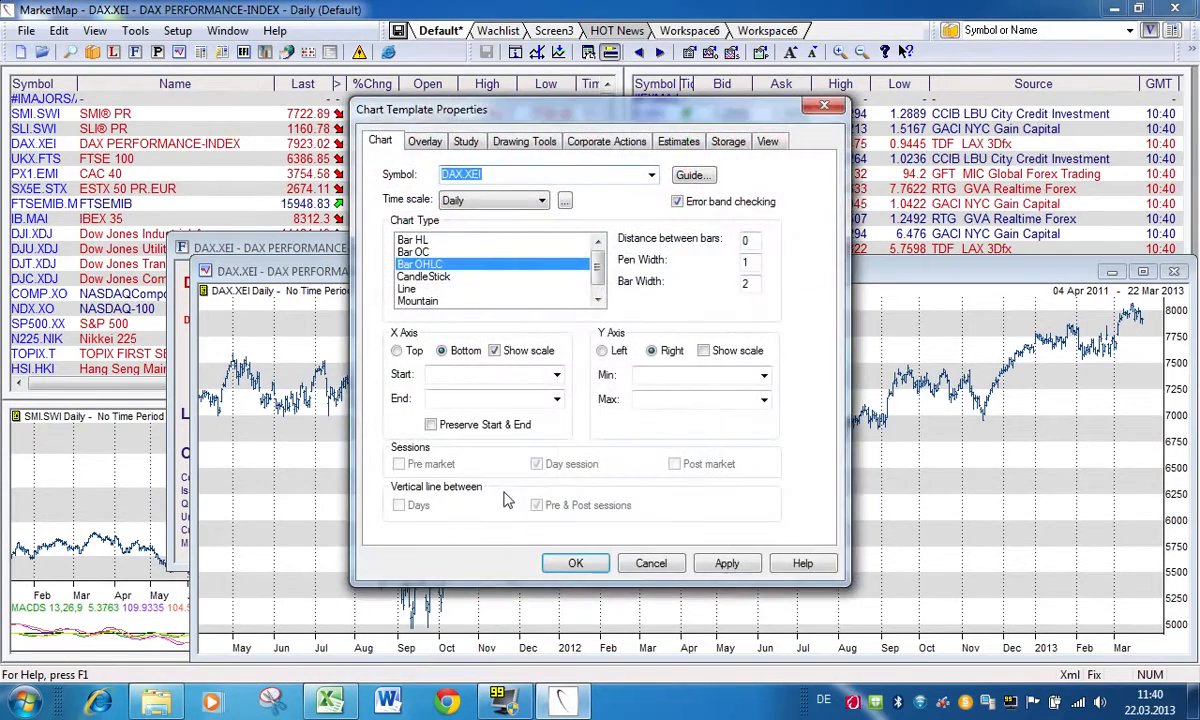
left_click(1175, 272)
left_click(724, 249)
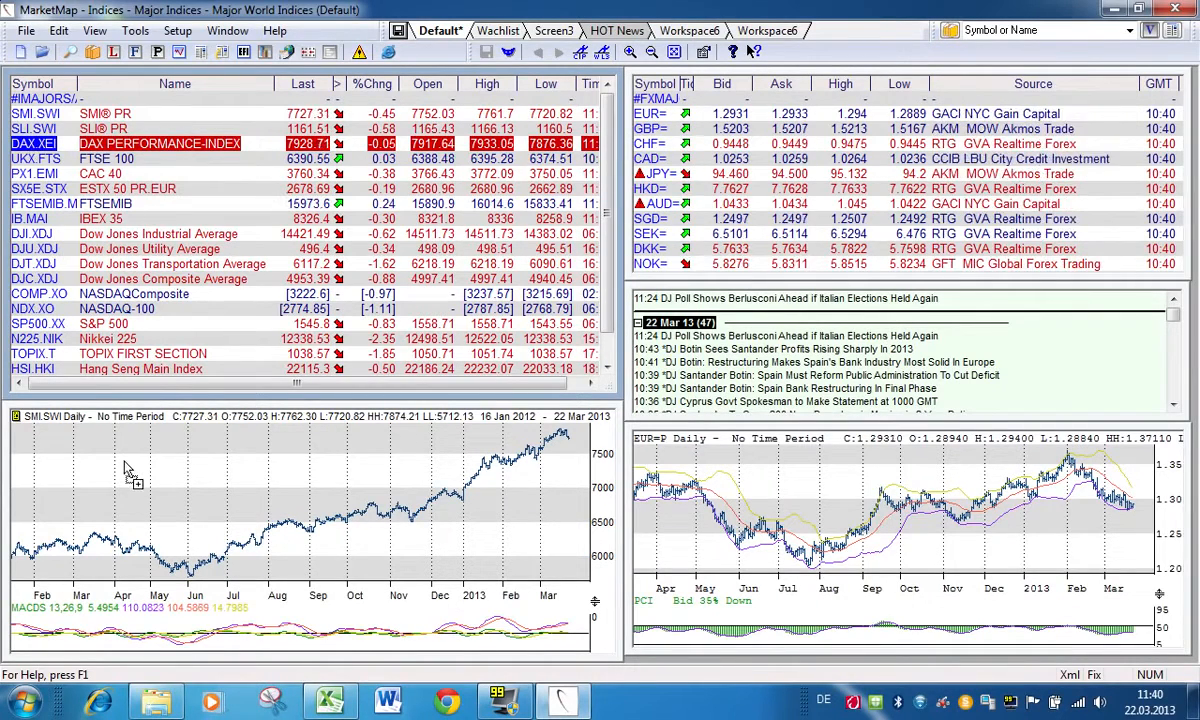
Step: Load DAX.XEI and after it EUR= into the SMI.SWI chart, and show SLI.SWI headlines in the news window
left_click_drag(125, 462, 126, 463)
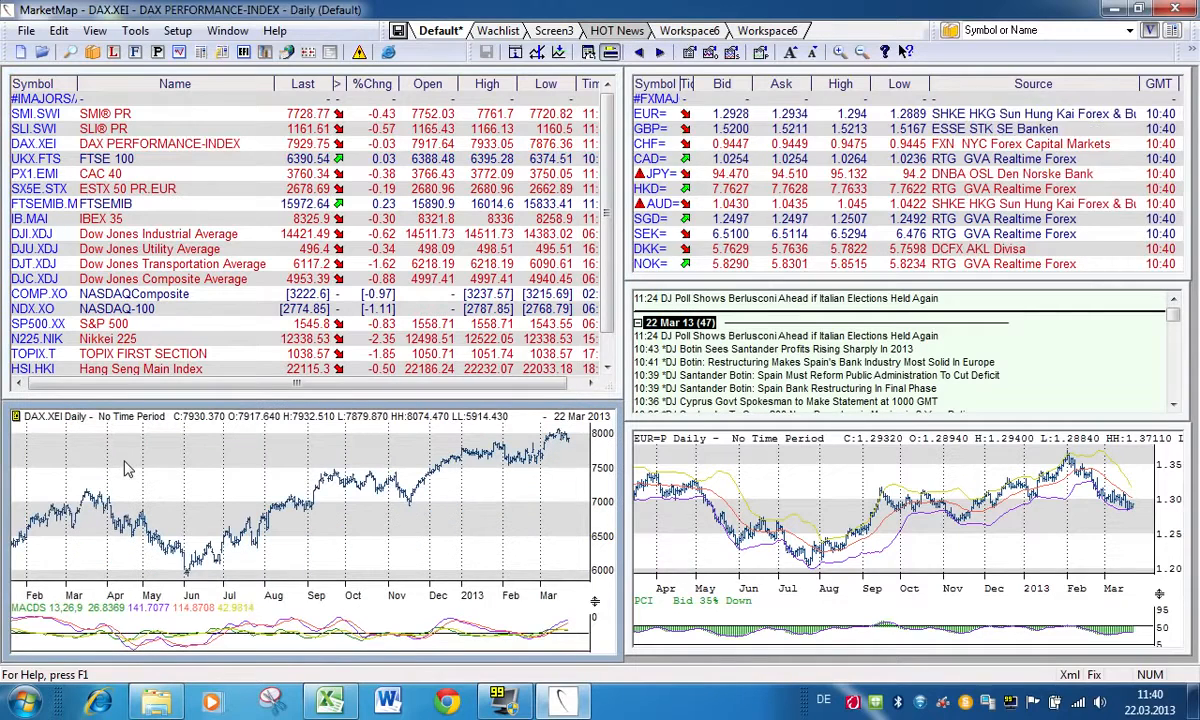
left_click_drag(655, 113, 275, 468)
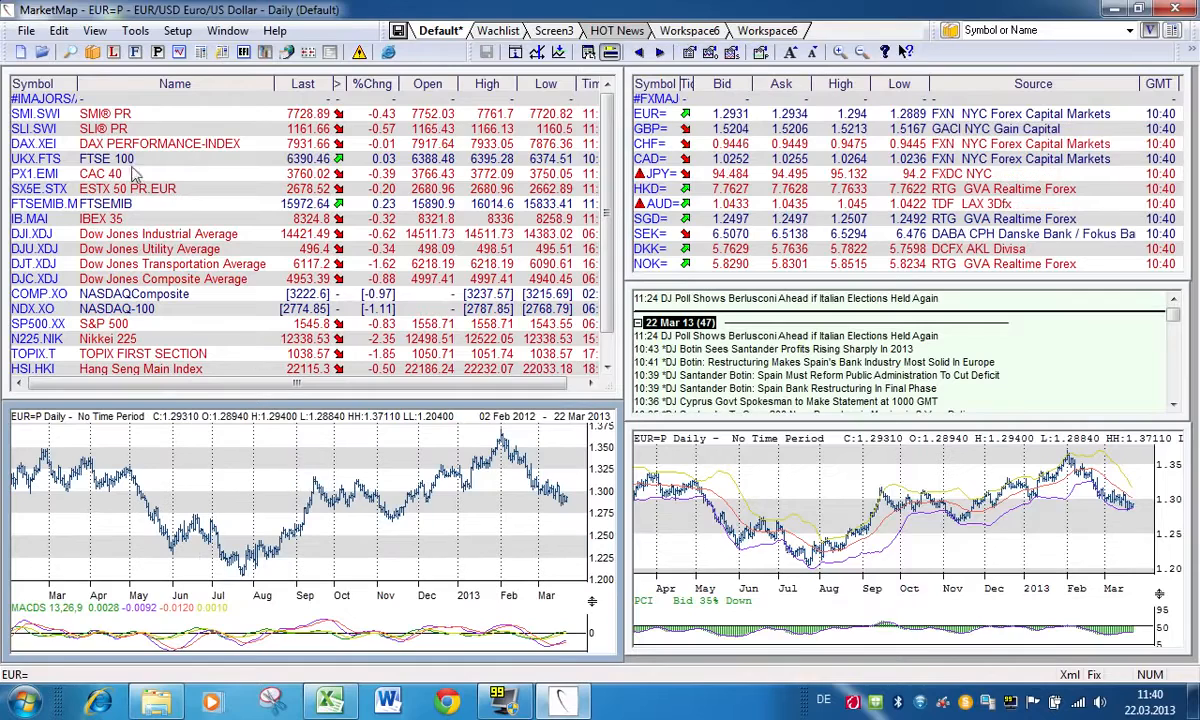
left_click_drag(40, 136, 713, 352)
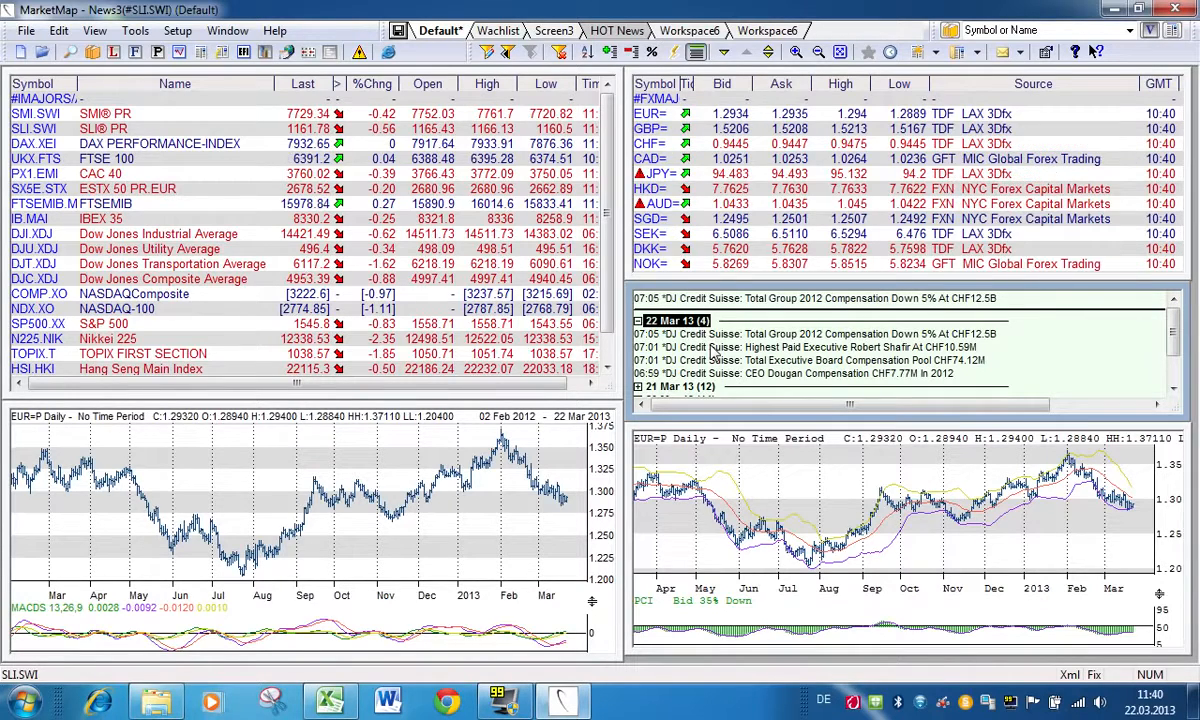
Step: Open the user group's Forex workspace in the first empty Workspace6, after viewing the Wachlist and Screen3 workspaces
left_click(505, 33)
left_click(556, 33)
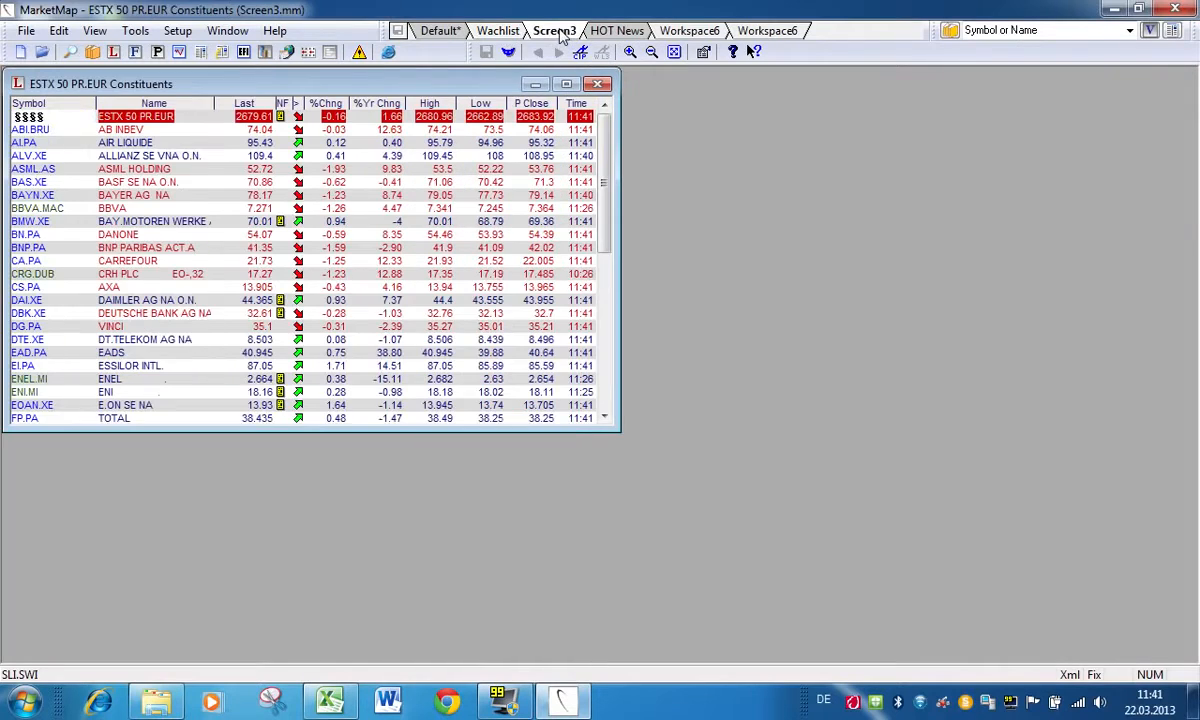
right_click(683, 32)
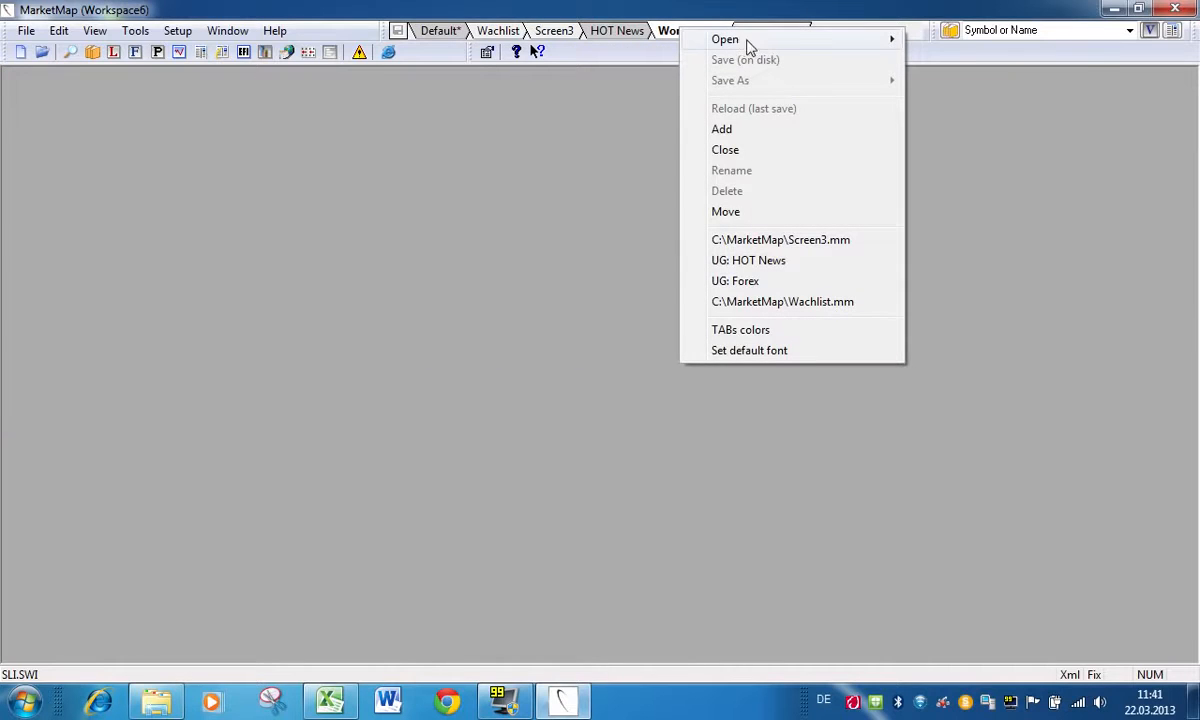
mouse_move(755, 45)
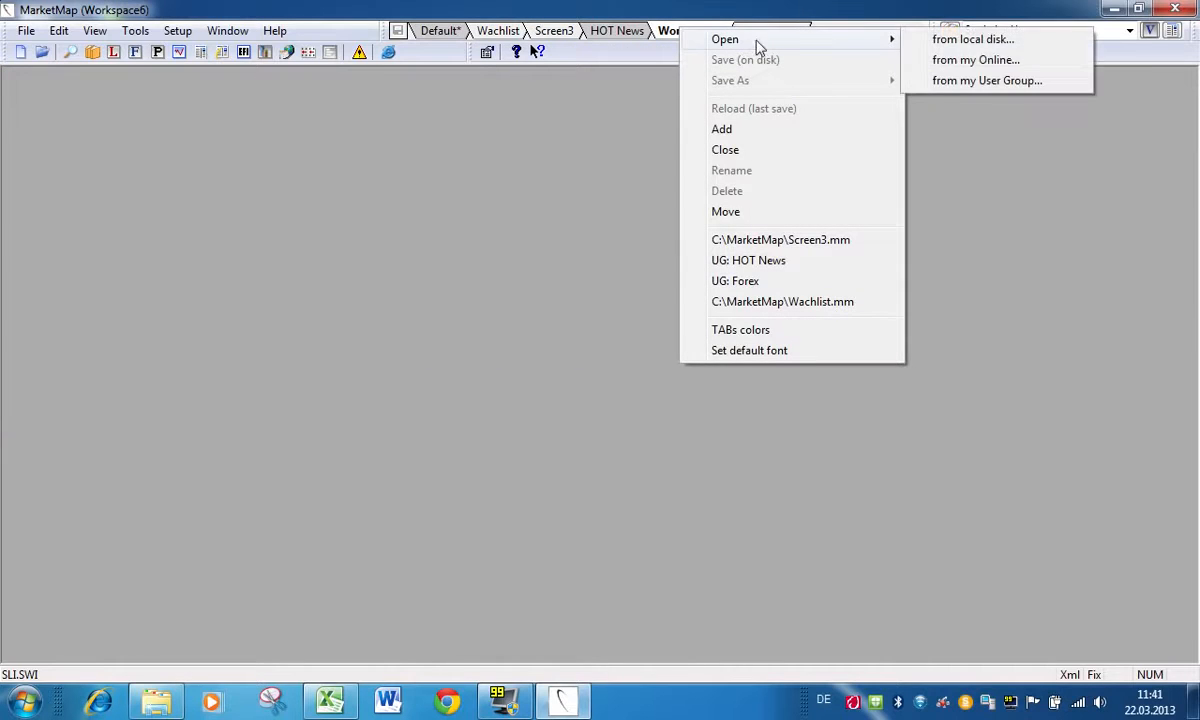
left_click(1003, 84)
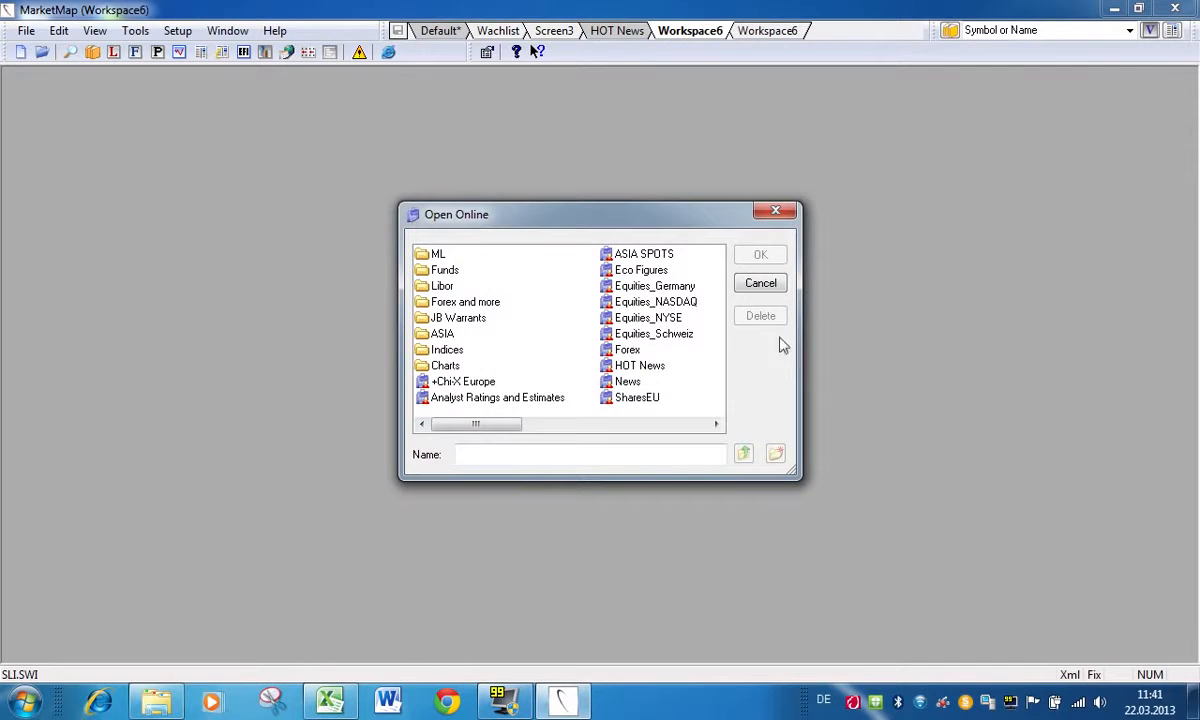
left_click(629, 352)
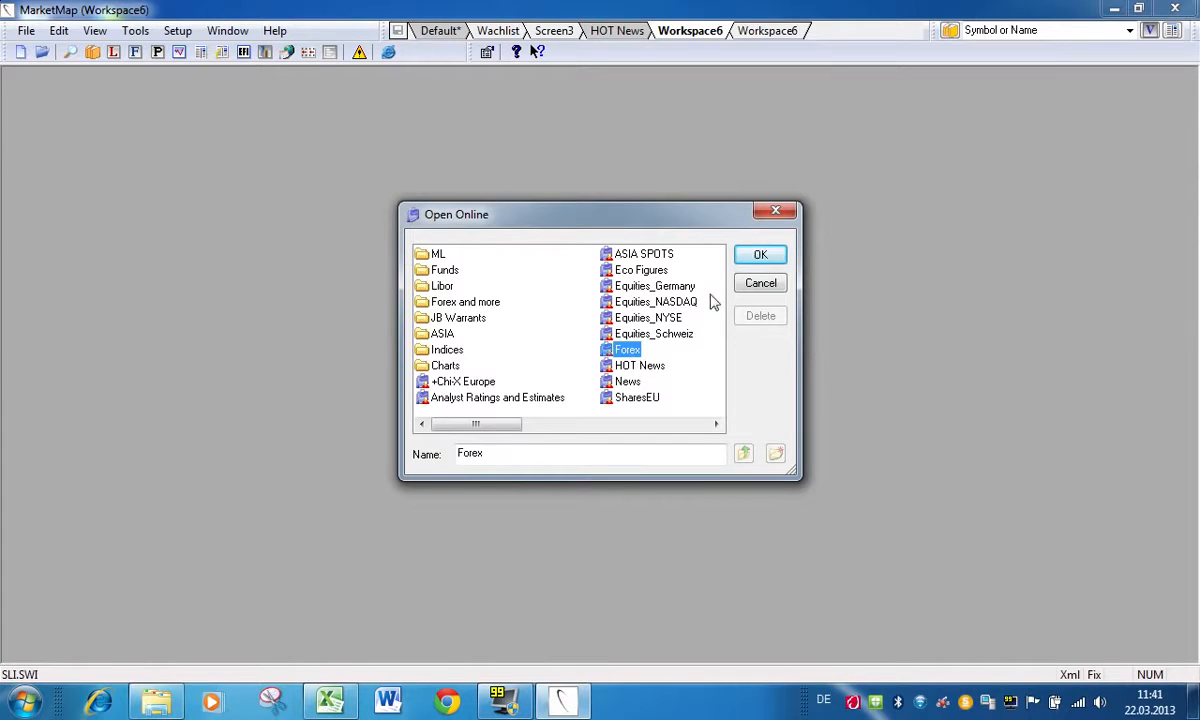
left_click(761, 255)
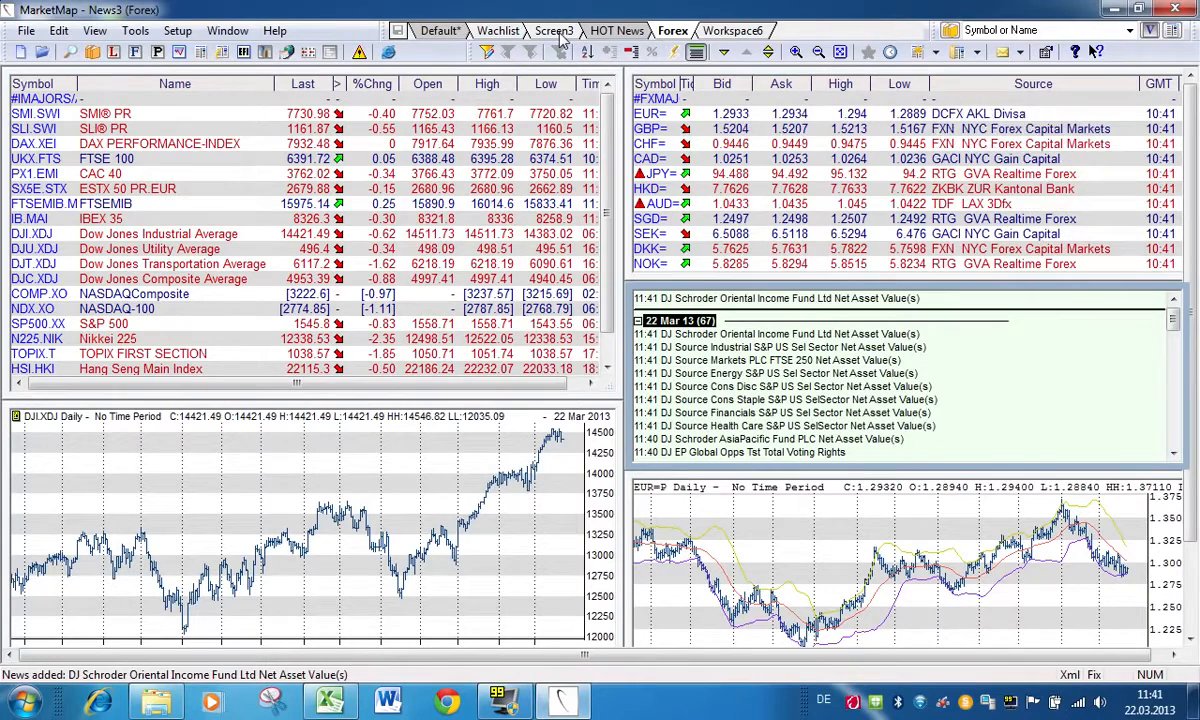
right_click(674, 34)
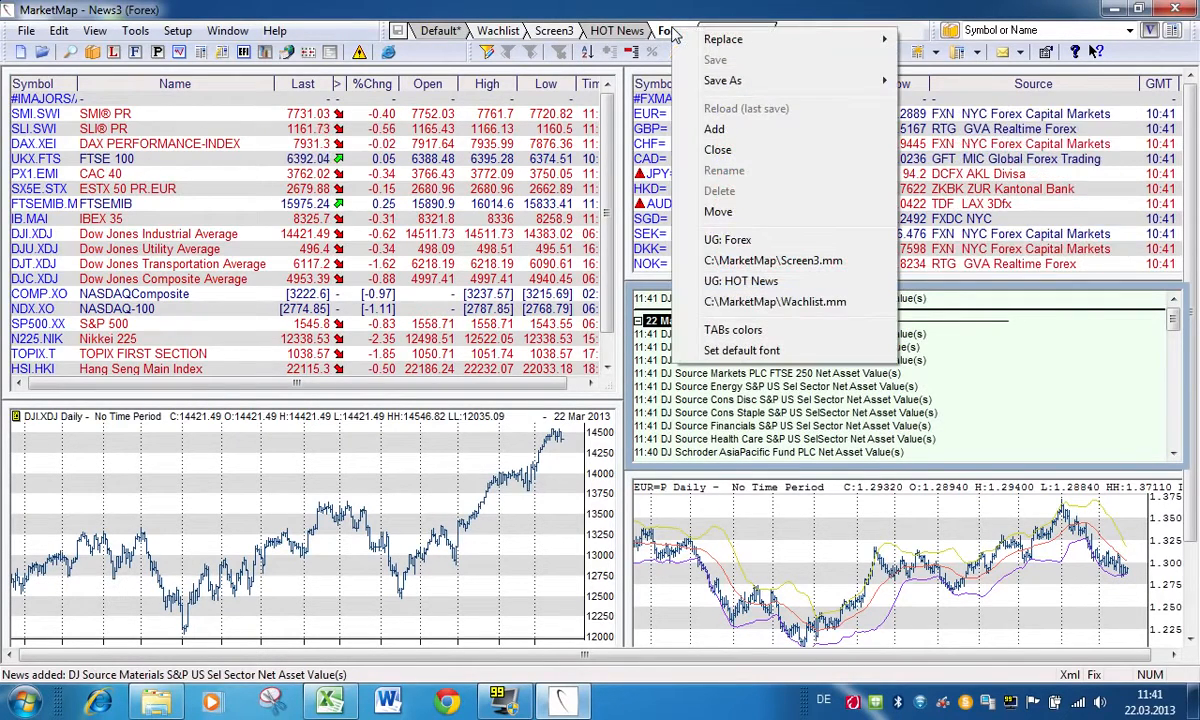
mouse_move(714, 88)
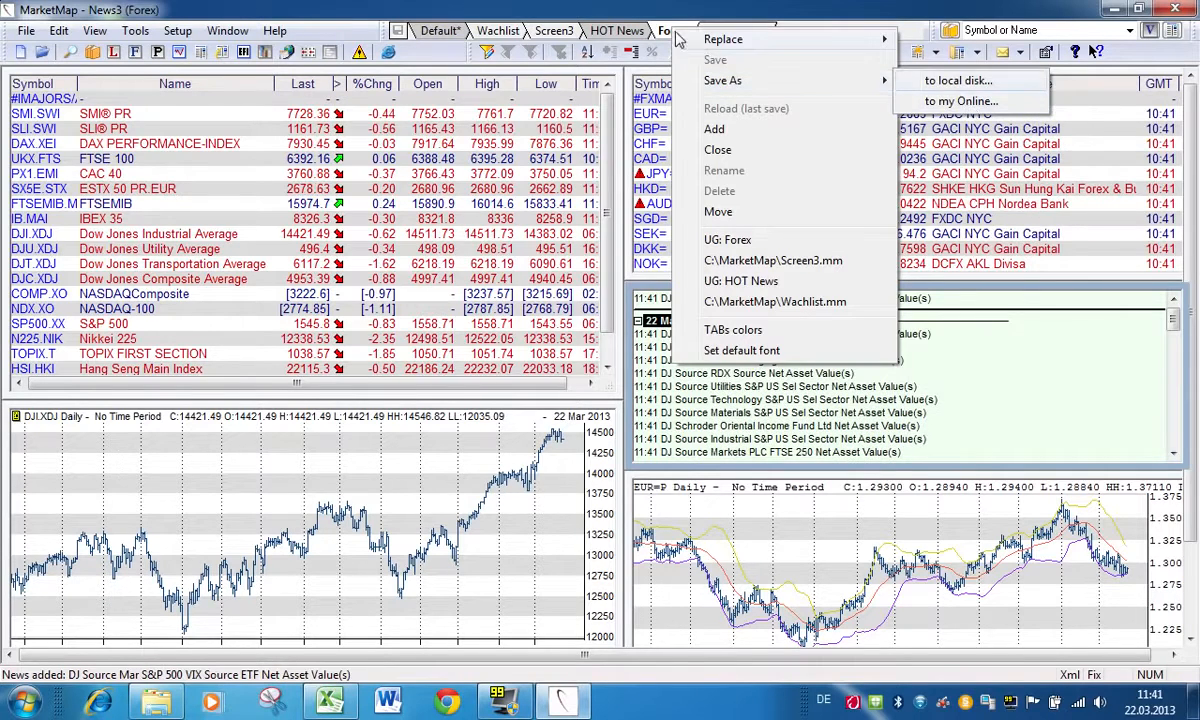
left_click(623, 14)
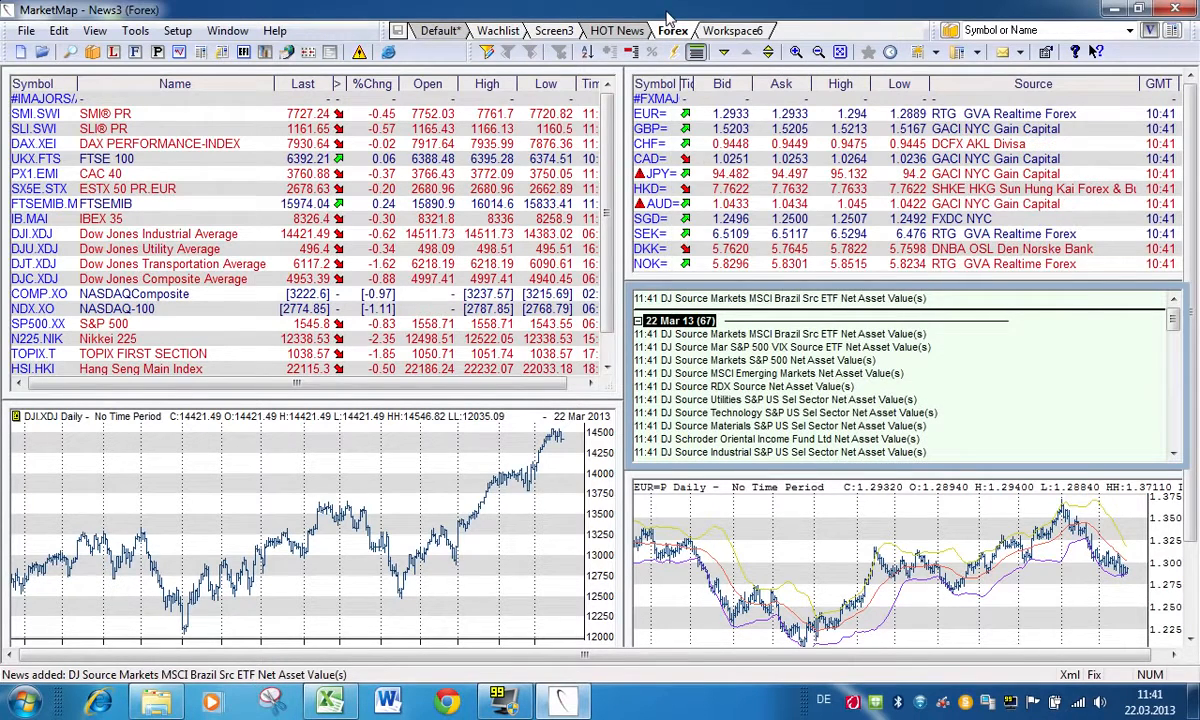
Step: In the Screen3 workspace, open the ATX Prime Constituents list for Austrian equities from the List Browser
left_click(549, 32)
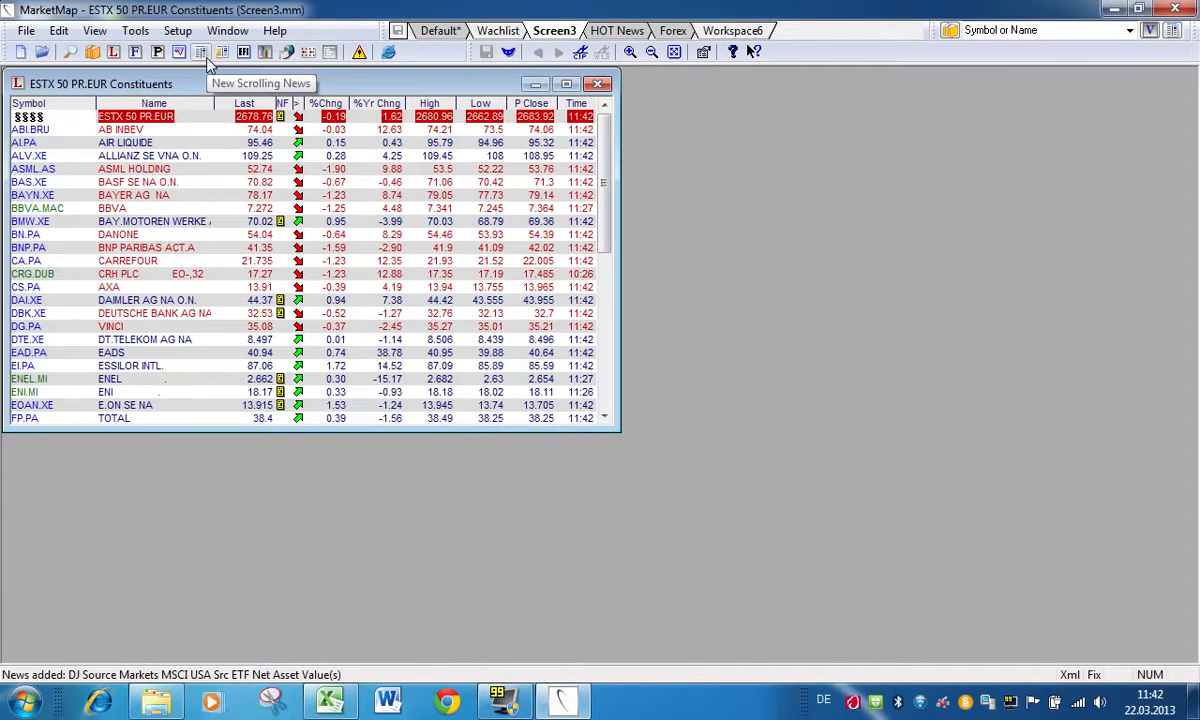
left_click(93, 53)
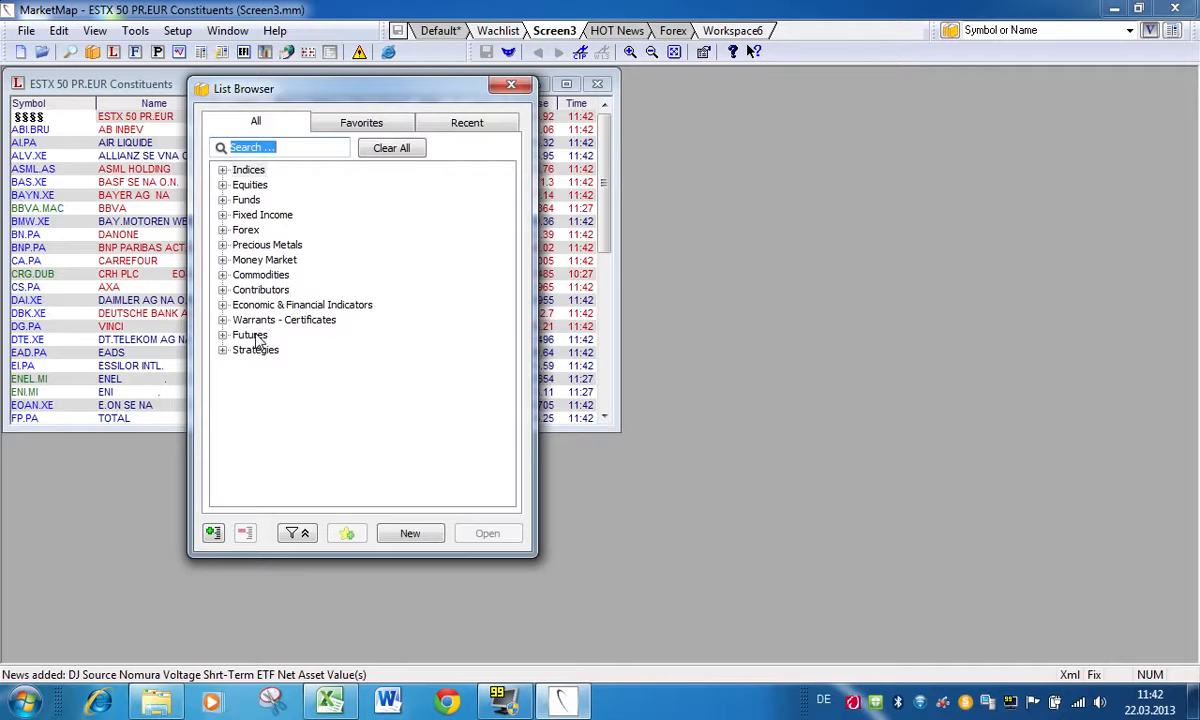
left_click(223, 186)
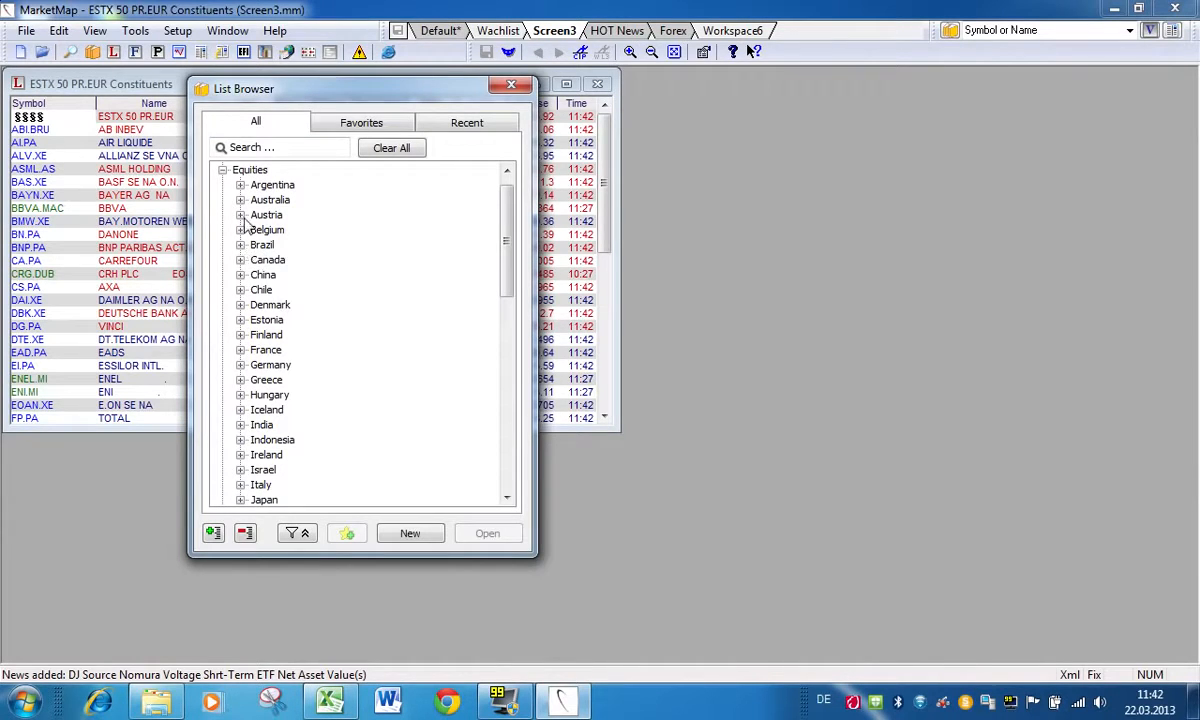
left_click(241, 216)
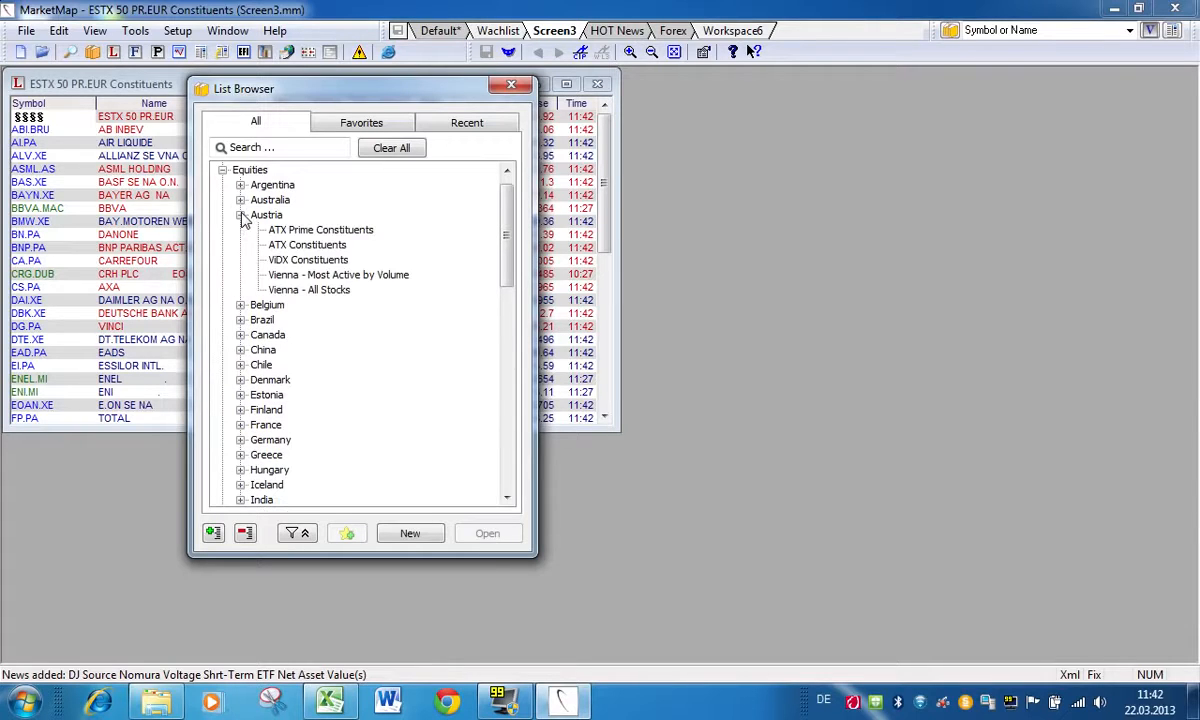
double_click(327, 231)
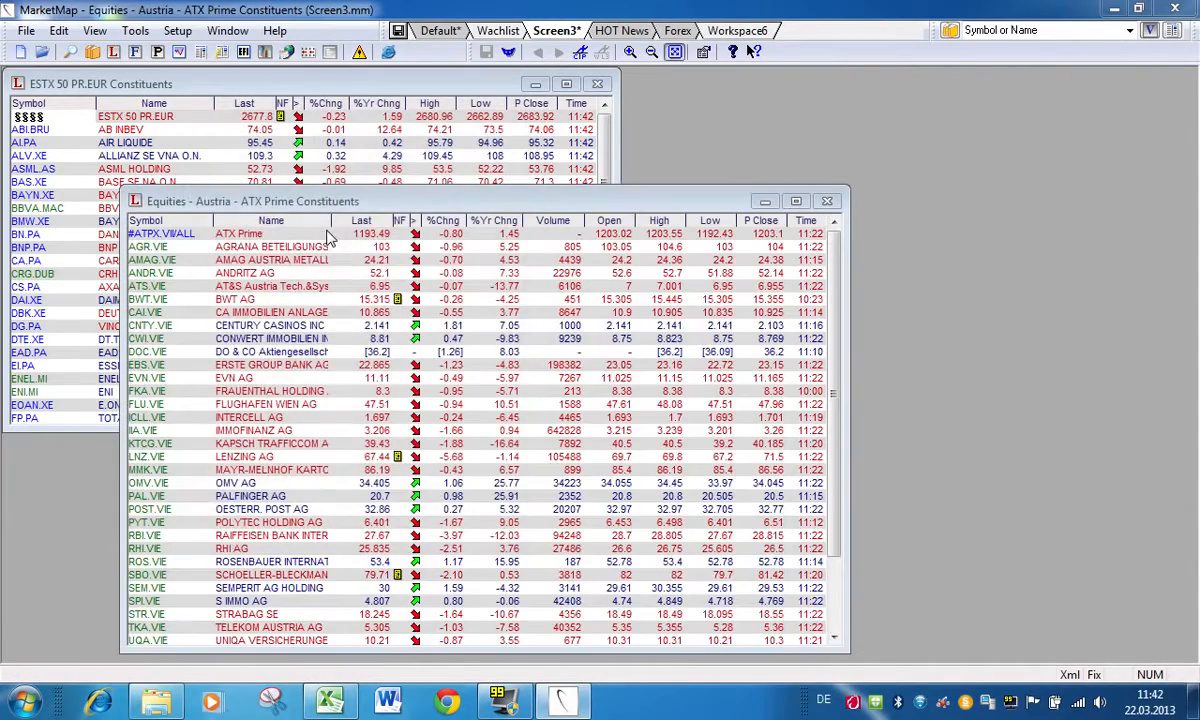
Step: Move the ATX Prime Constituents window beside the ESTX 50 list and close it
left_click_drag(330, 241, 707, 84)
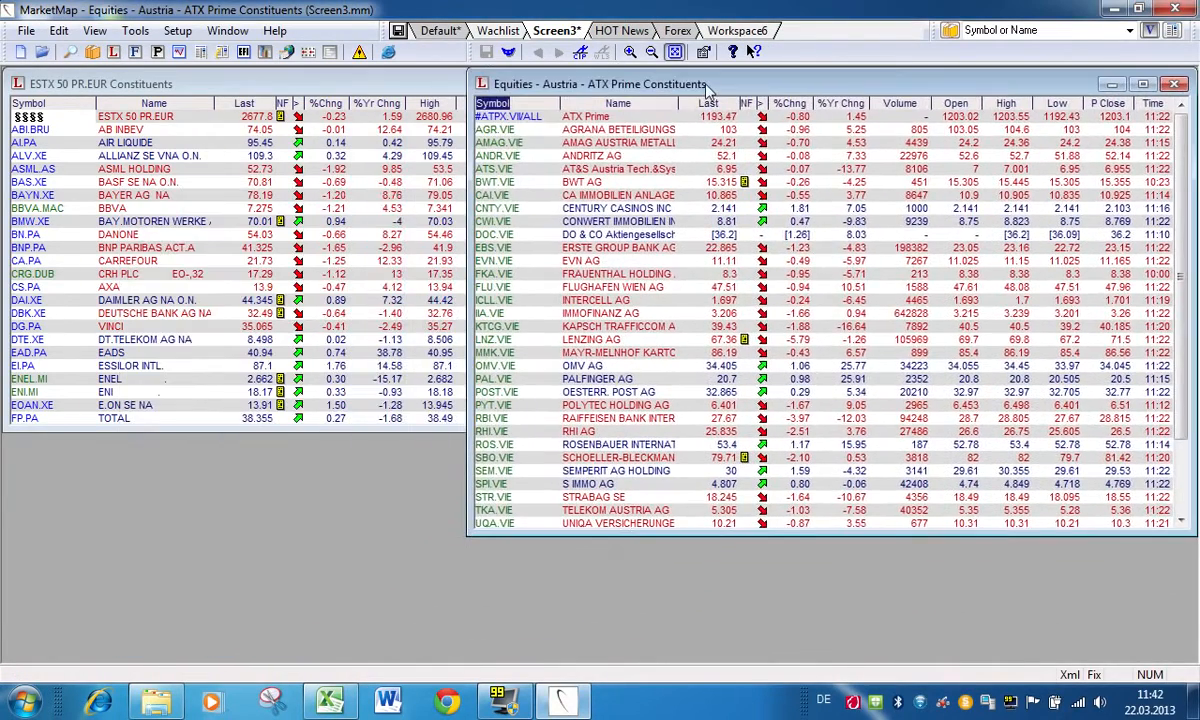
double_click(485, 83)
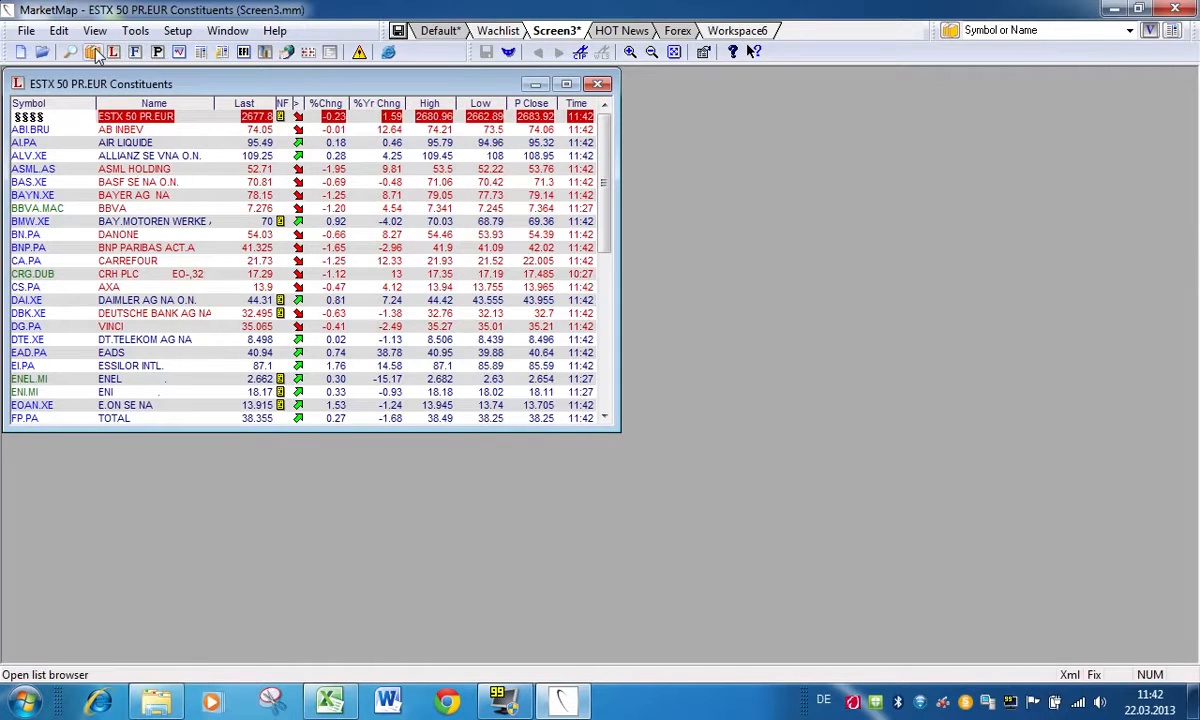
Step: Clear the List Browser, search it for "oil", and view and close the ICE Europe - Heating Oil futures list
left_click(92, 52)
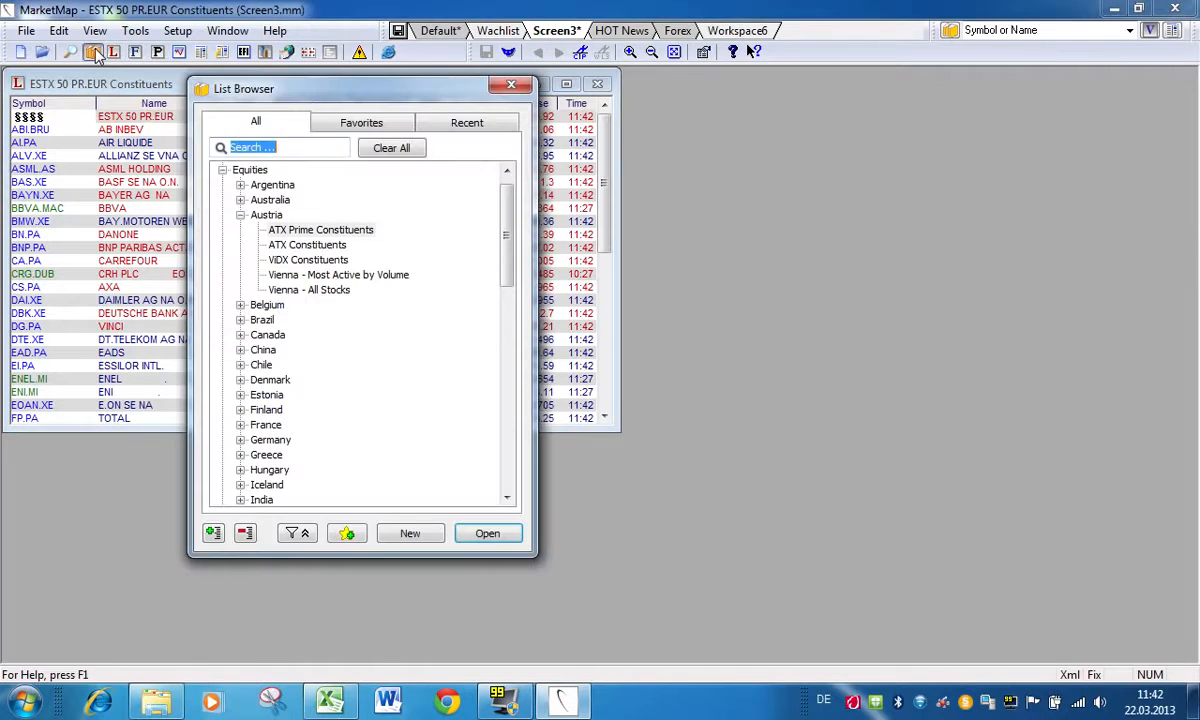
left_click(385, 150)
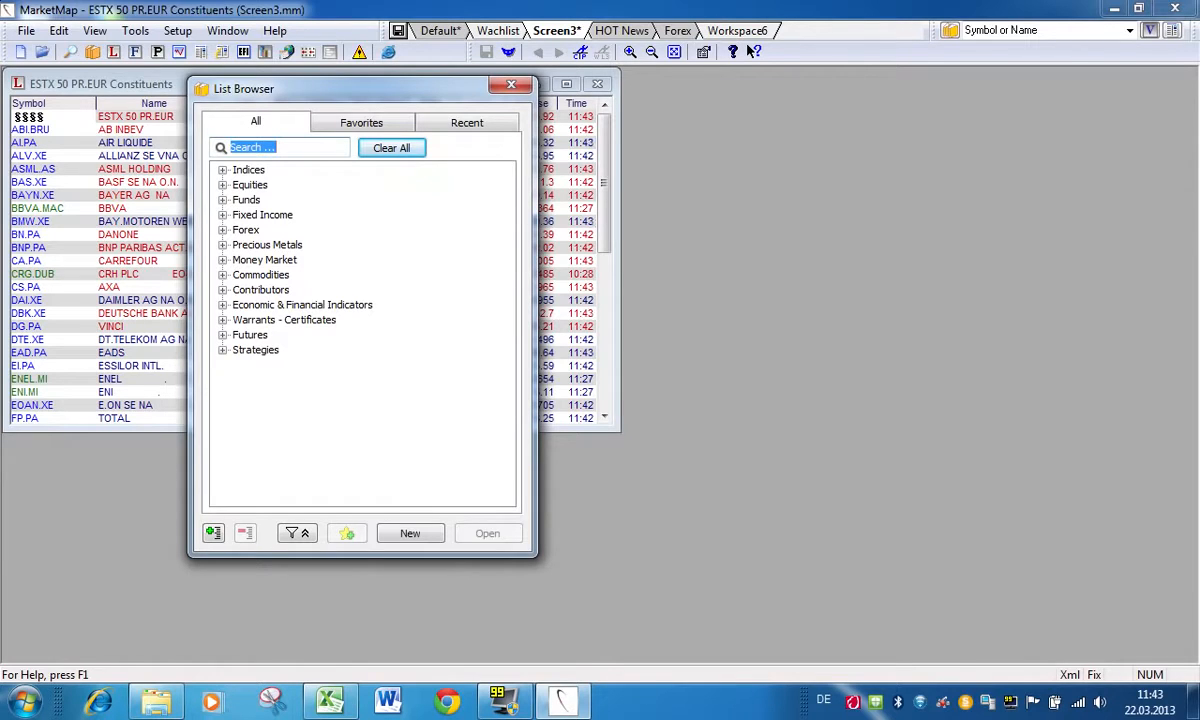
type("oil")
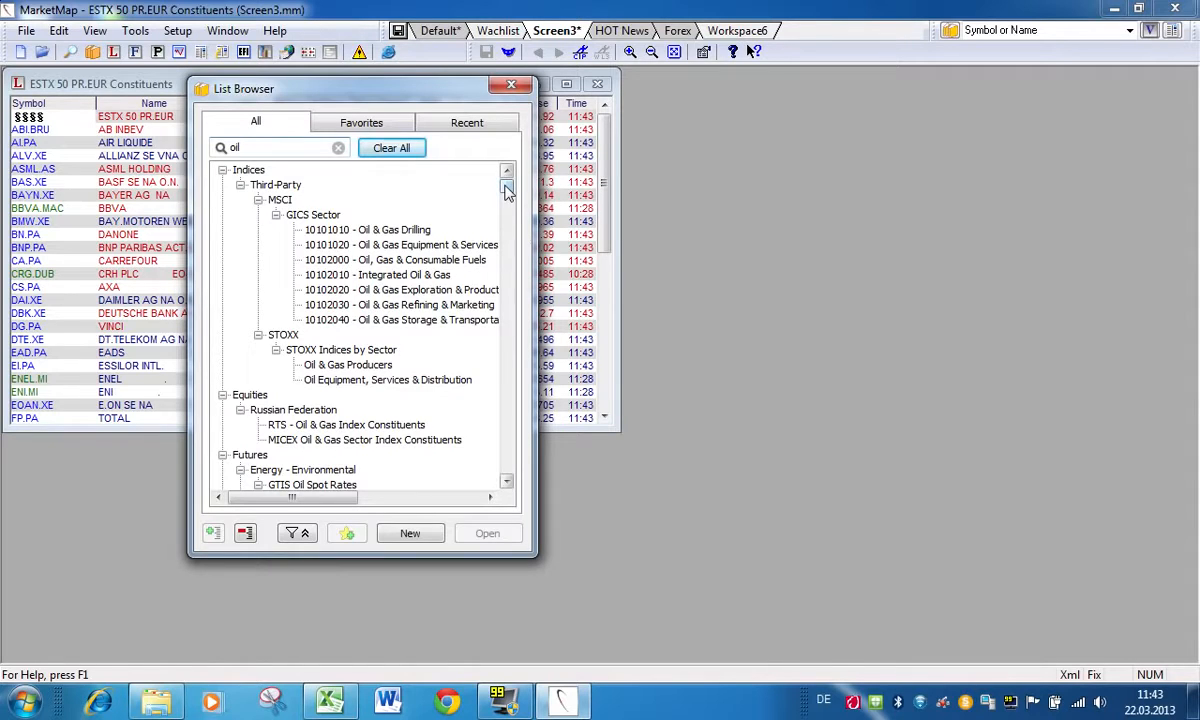
left_click_drag(507, 203, 510, 224)
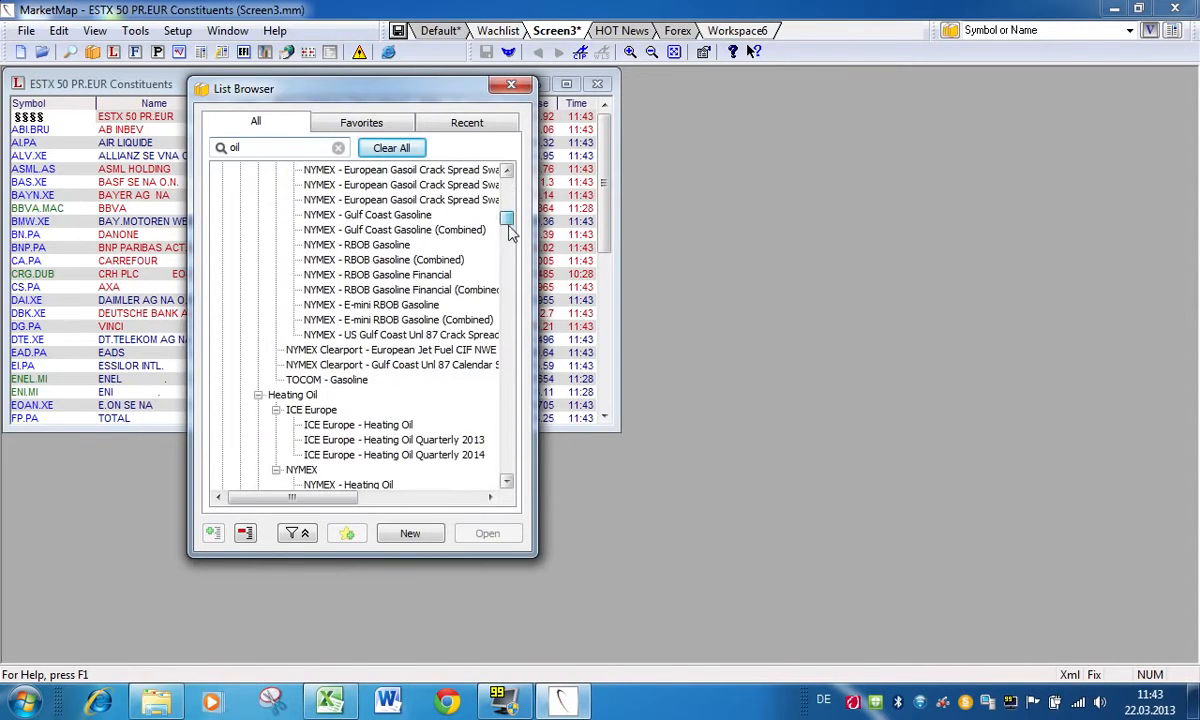
double_click(349, 426)
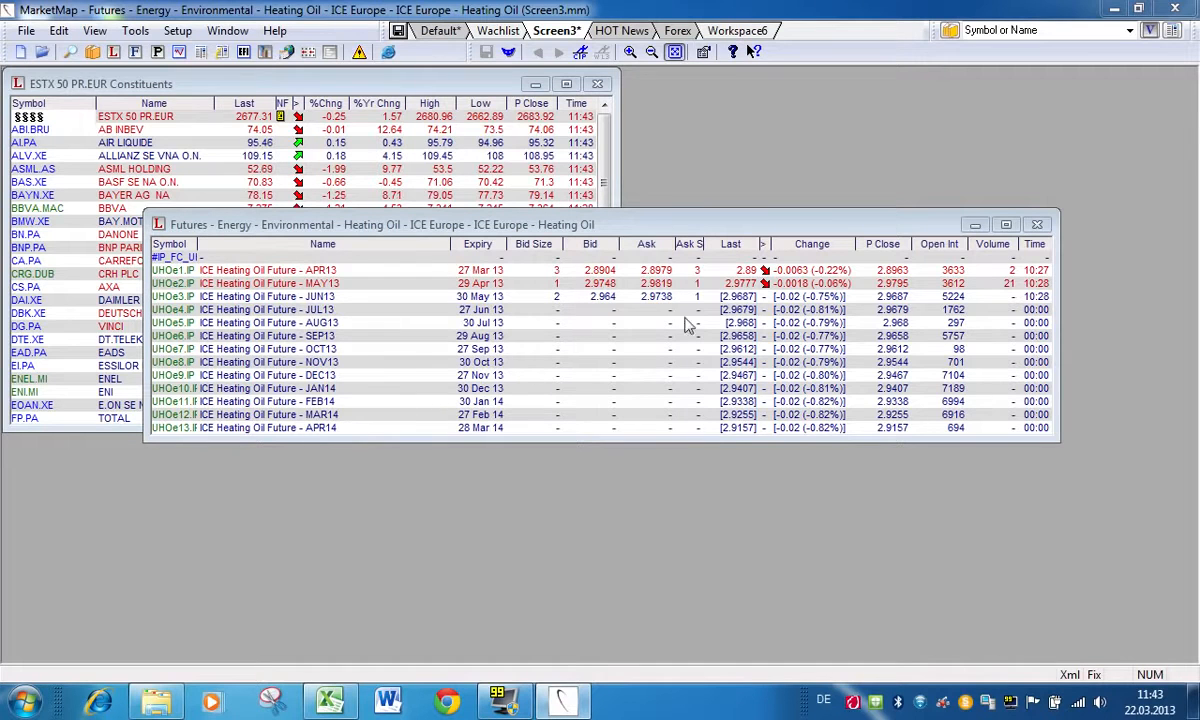
left_click(1038, 225)
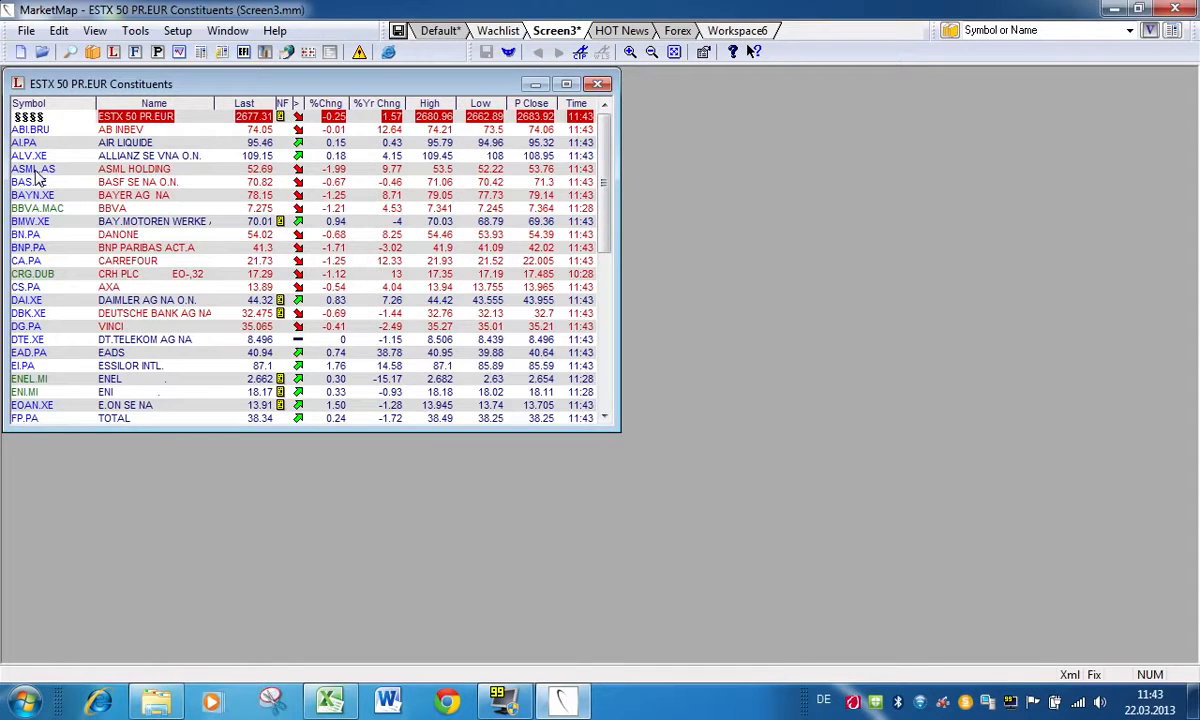
Step: Open the Vista window for ALLIANZ SE from the ESTX 50 list, enlarge it and show the company profile
double_click(118, 156)
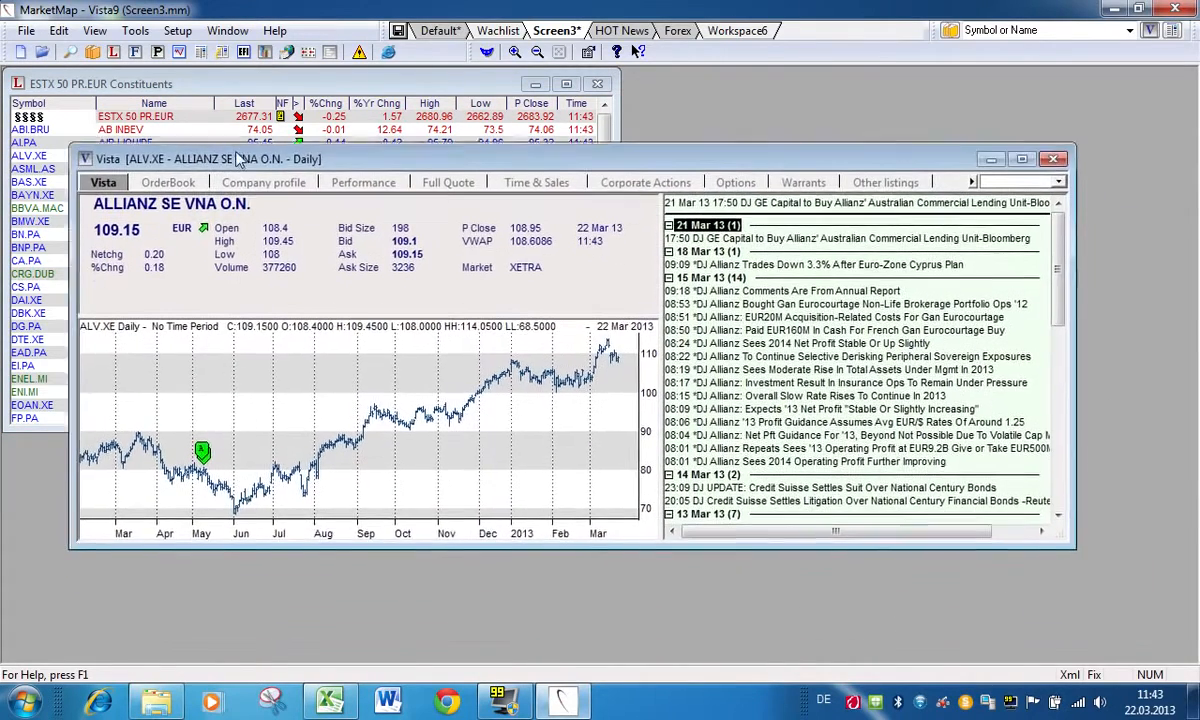
left_click_drag(67, 535, 87, 630)
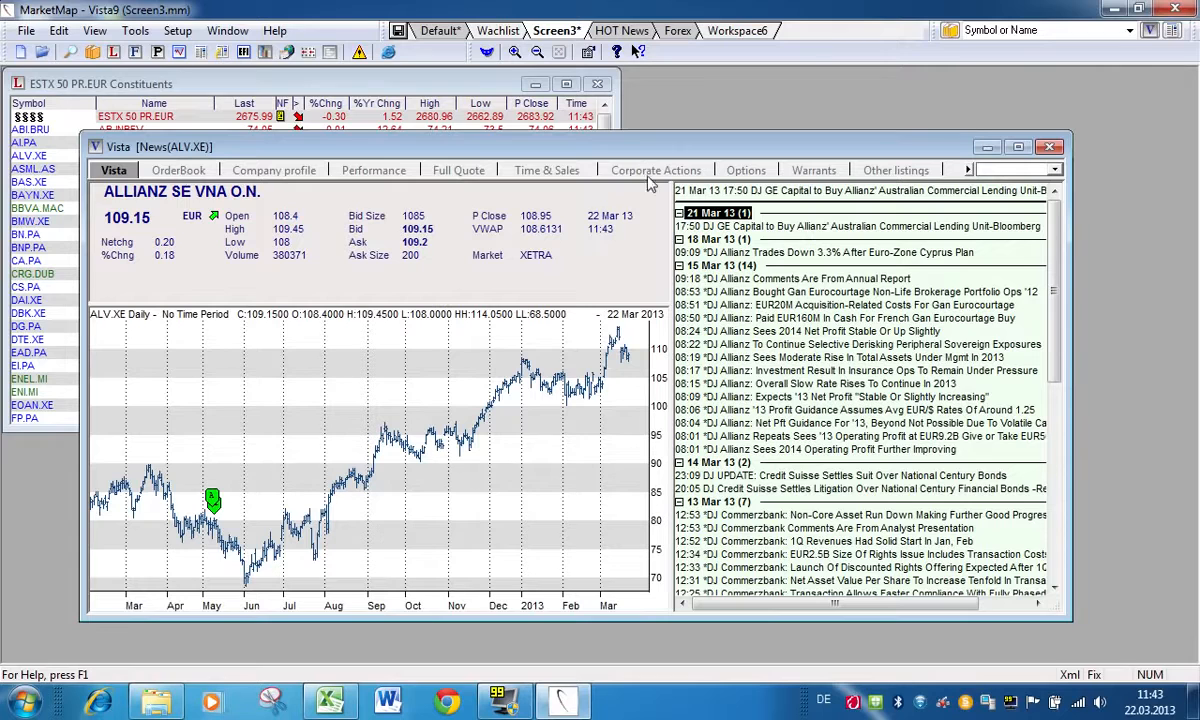
left_click(274, 171)
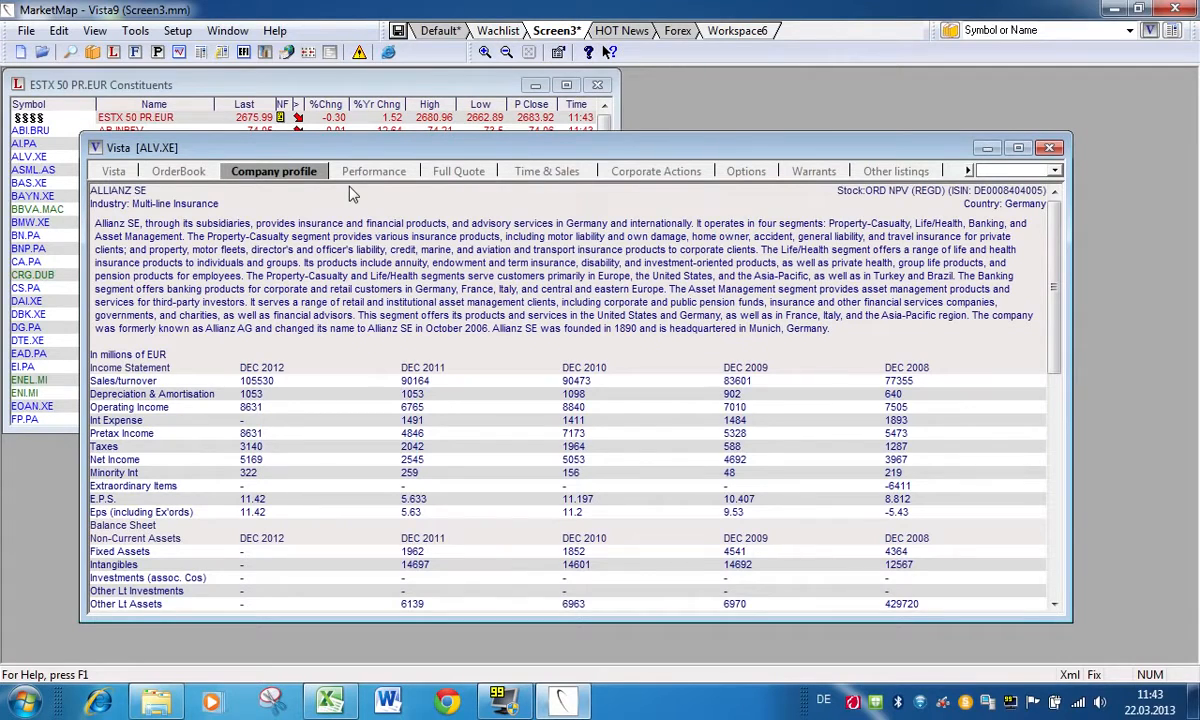
Step: View the Full Quote and Time & Sales pages for ALLIANZ SE in the Vista window and shift the window slightly
left_click(459, 171)
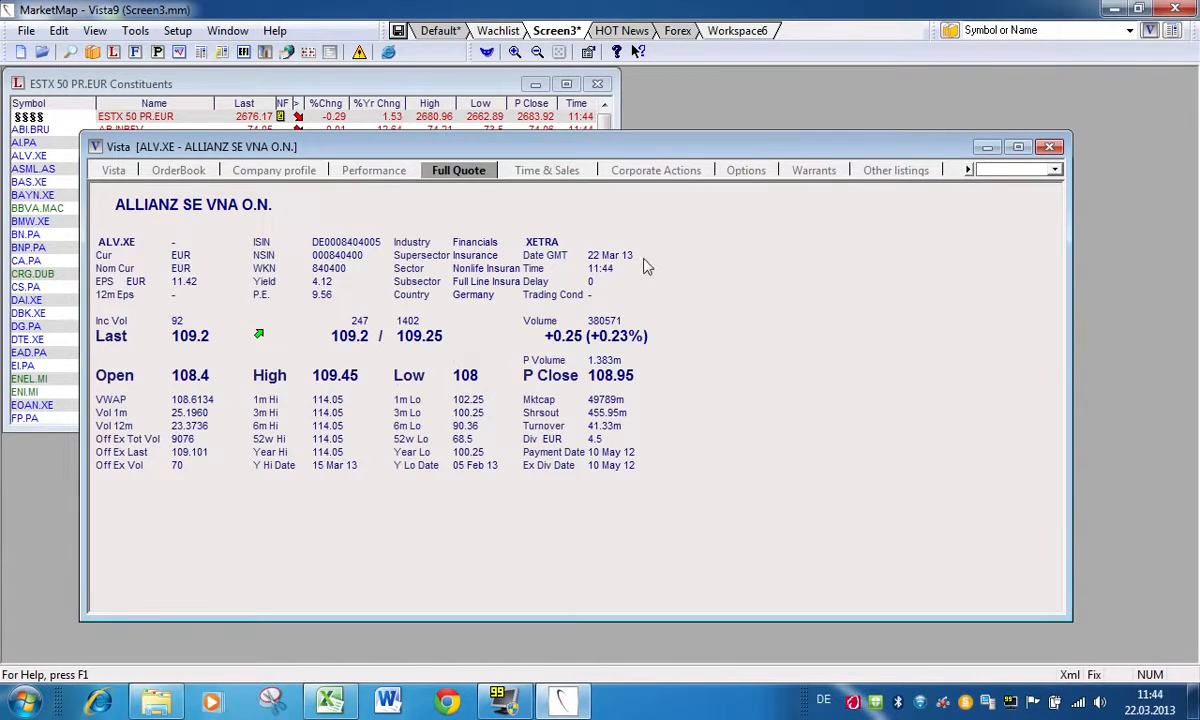
left_click(545, 172)
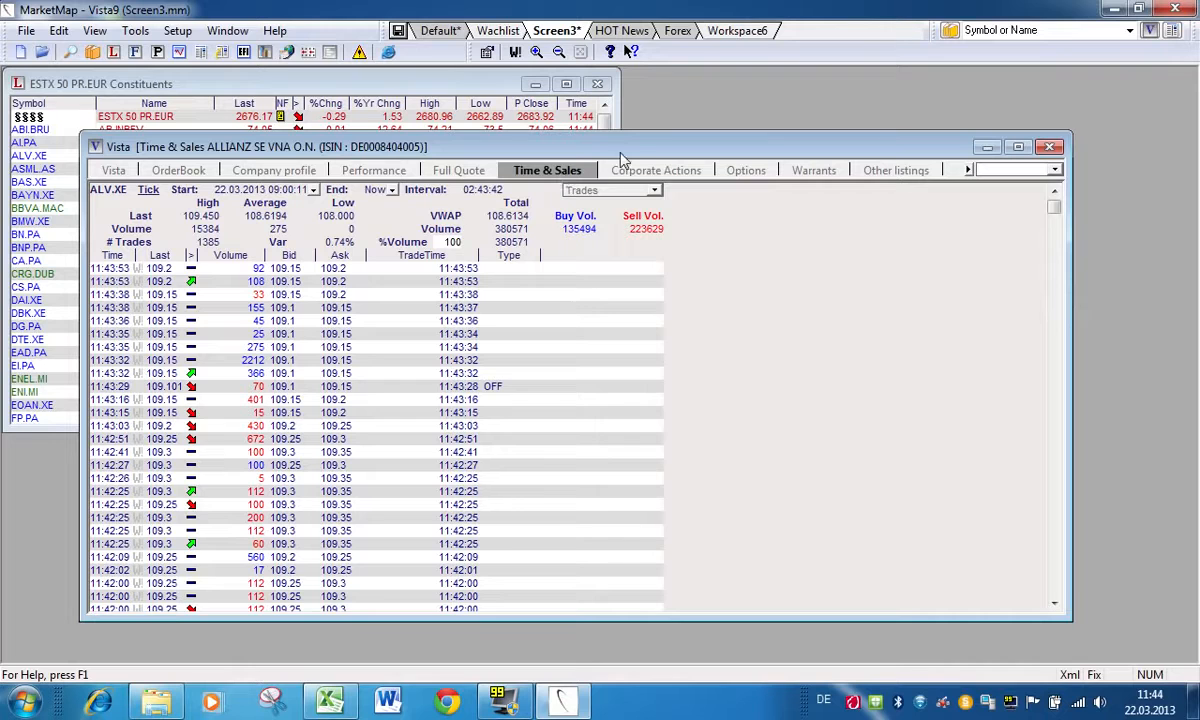
left_click_drag(624, 152, 602, 142)
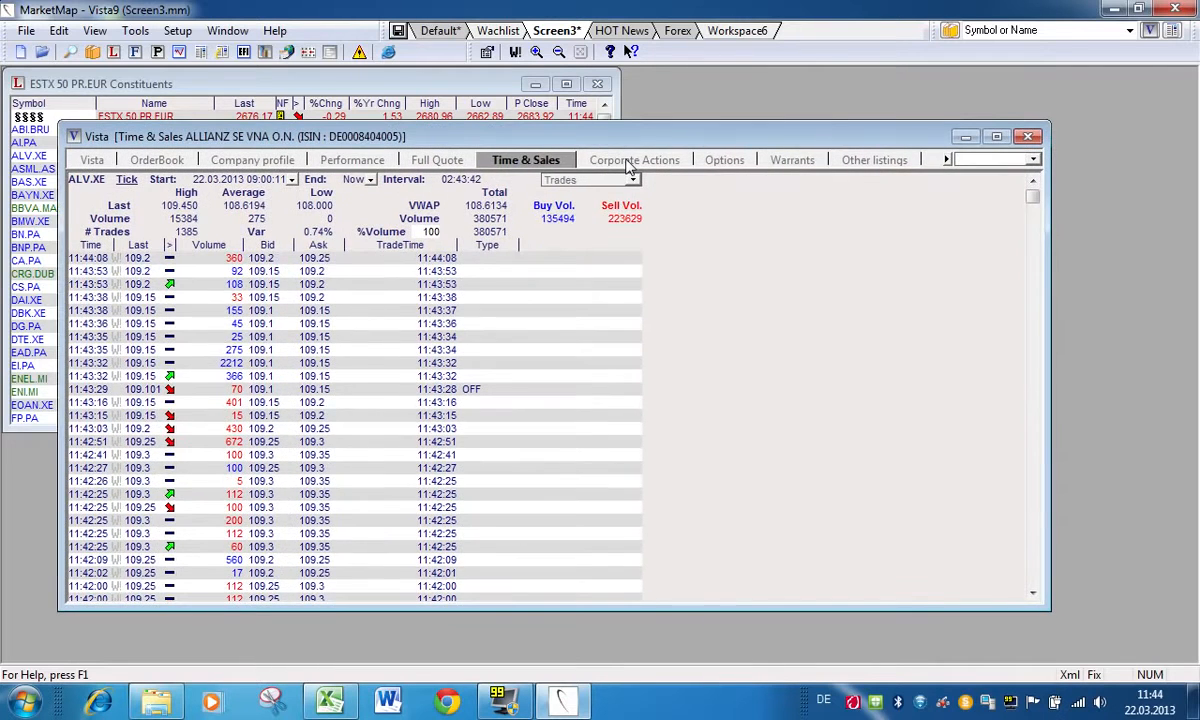
Step: View the Corporate Actions, Options and Other listings pages for ALLIANZ SE, repositioning the Vista window on the way
left_click(600, 158)
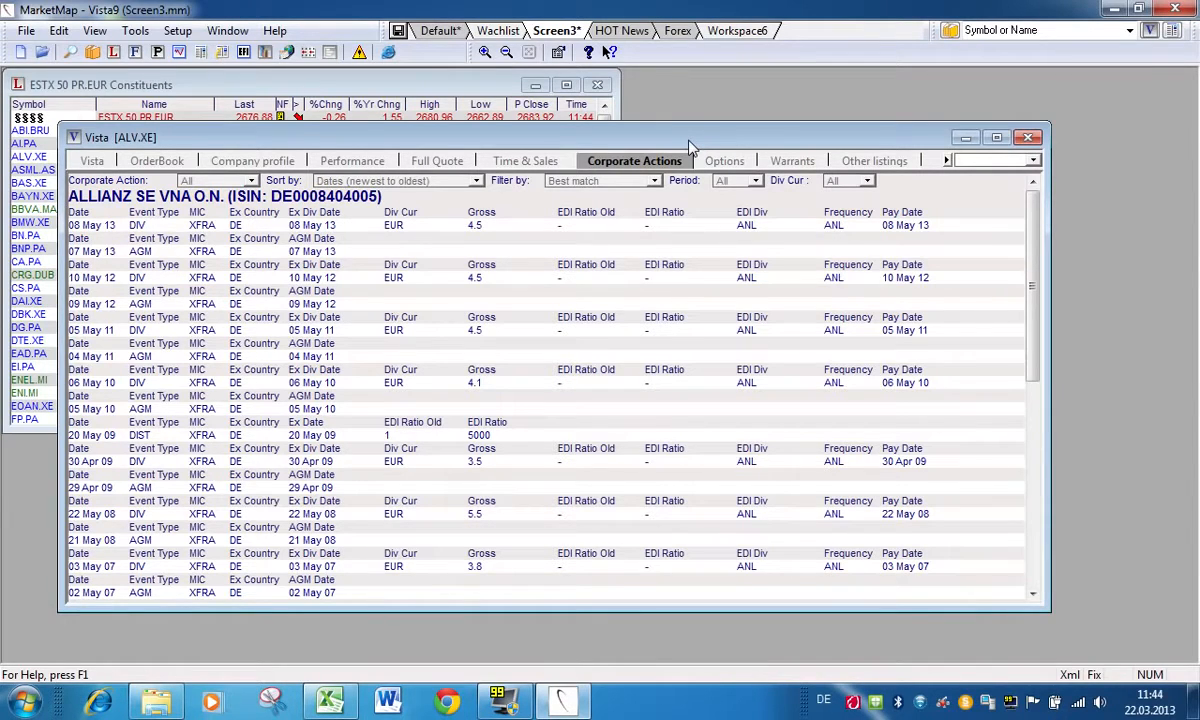
left_click_drag(643, 139, 603, 134)
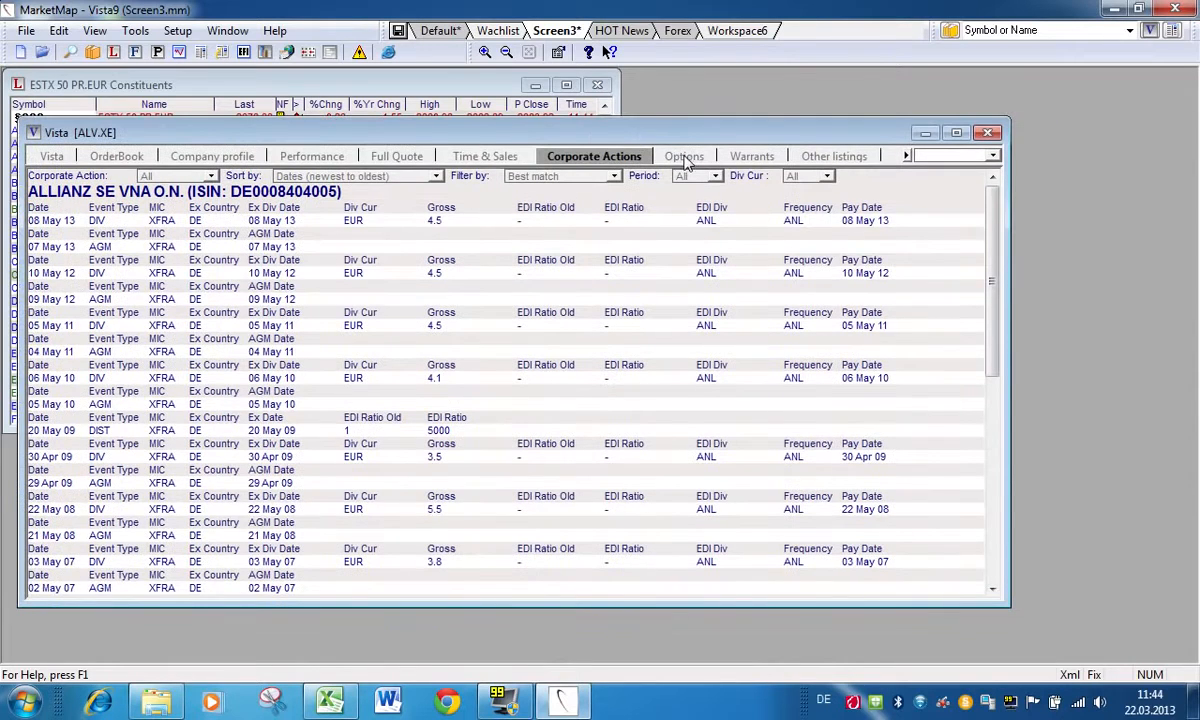
left_click(686, 158)
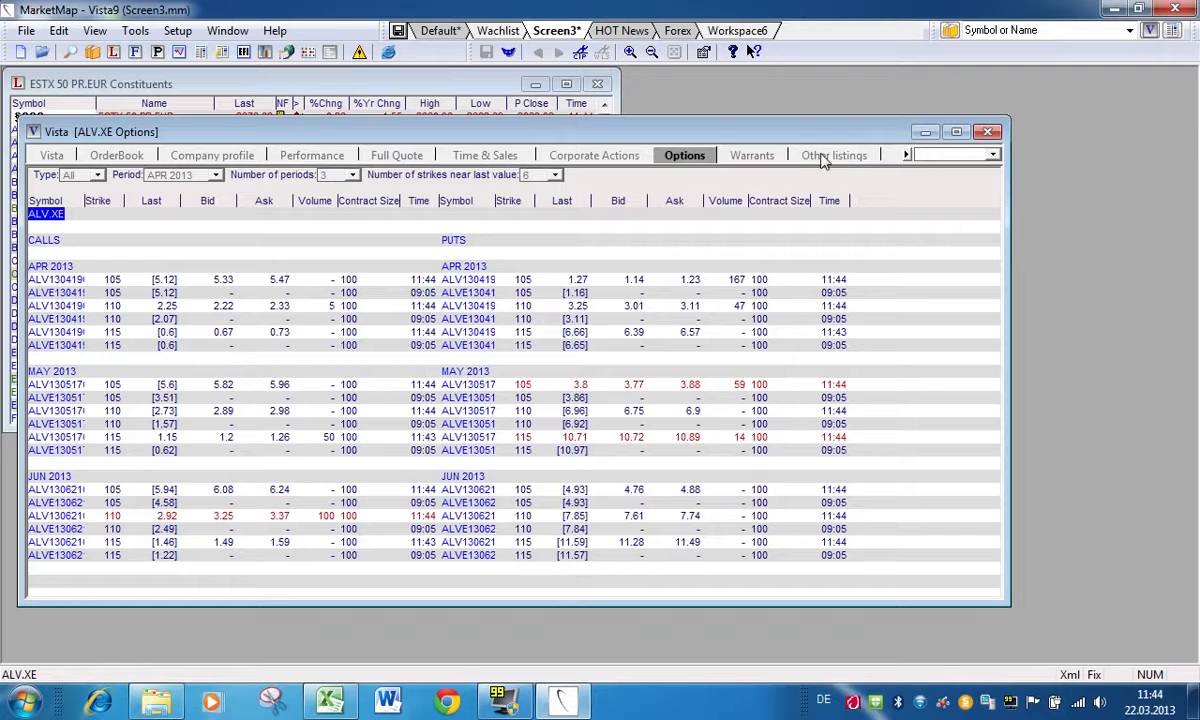
left_click(823, 158)
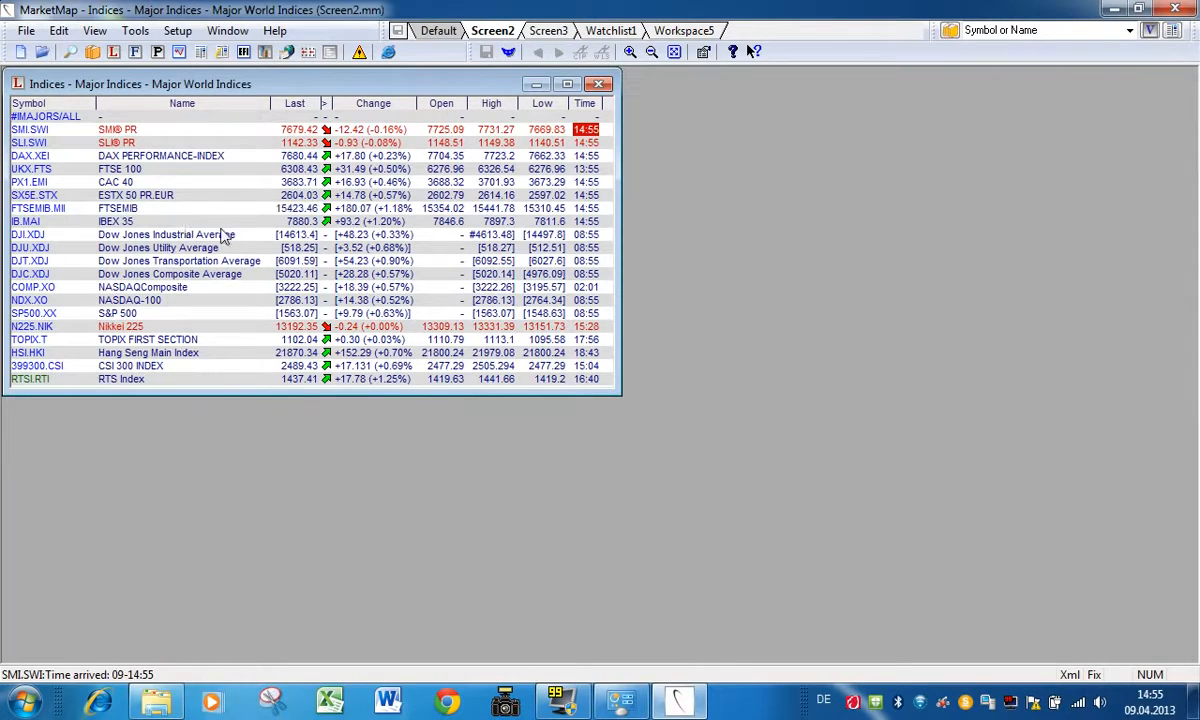
Step: Open the Vista window for the FTSE 100 from the Major World Indices list, view it and close it
right_click(157, 172)
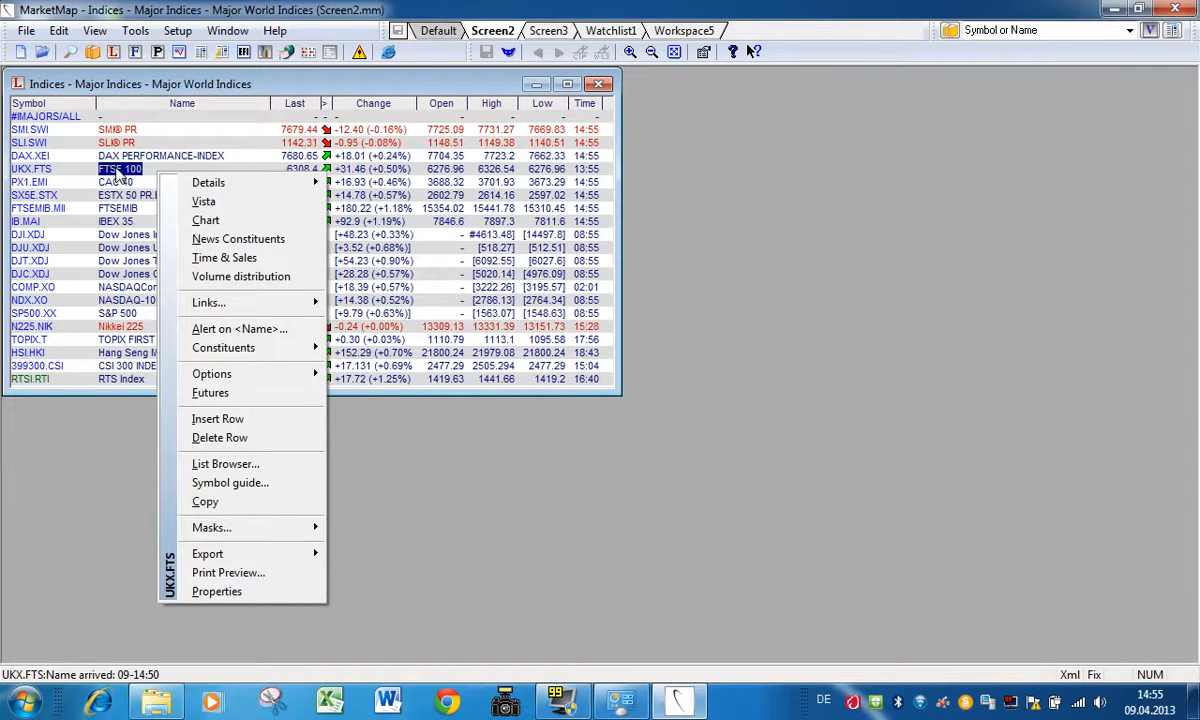
left_click(119, 175)
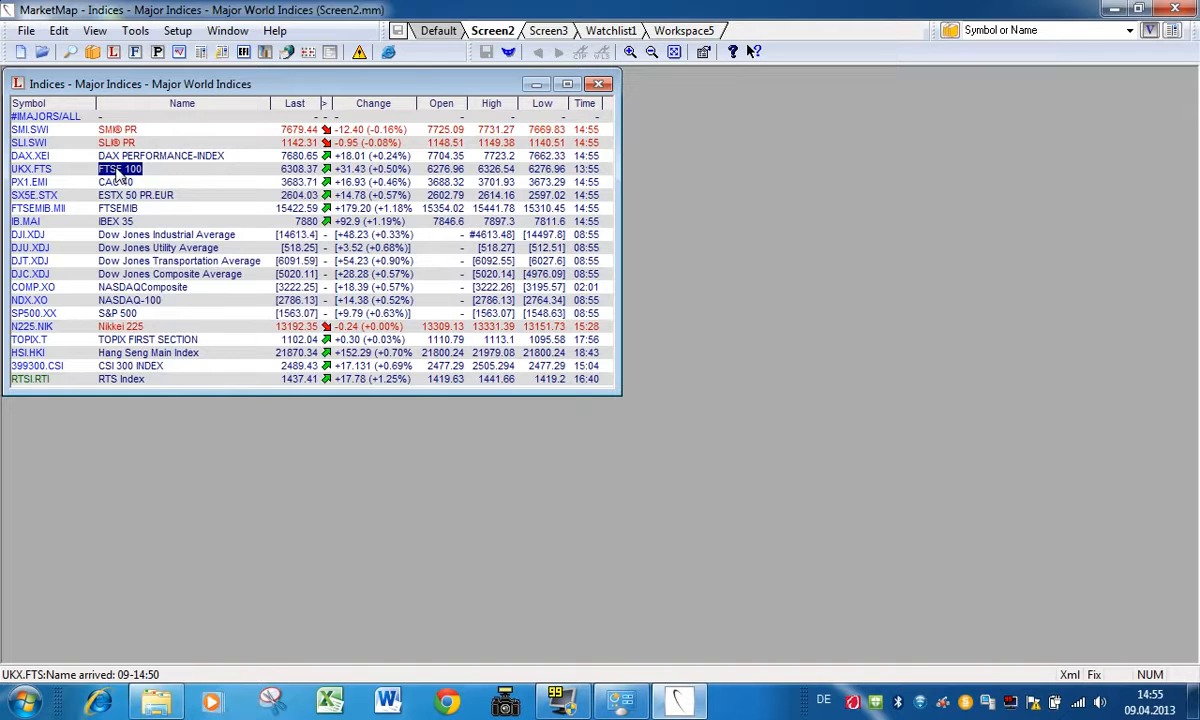
double_click(119, 175)
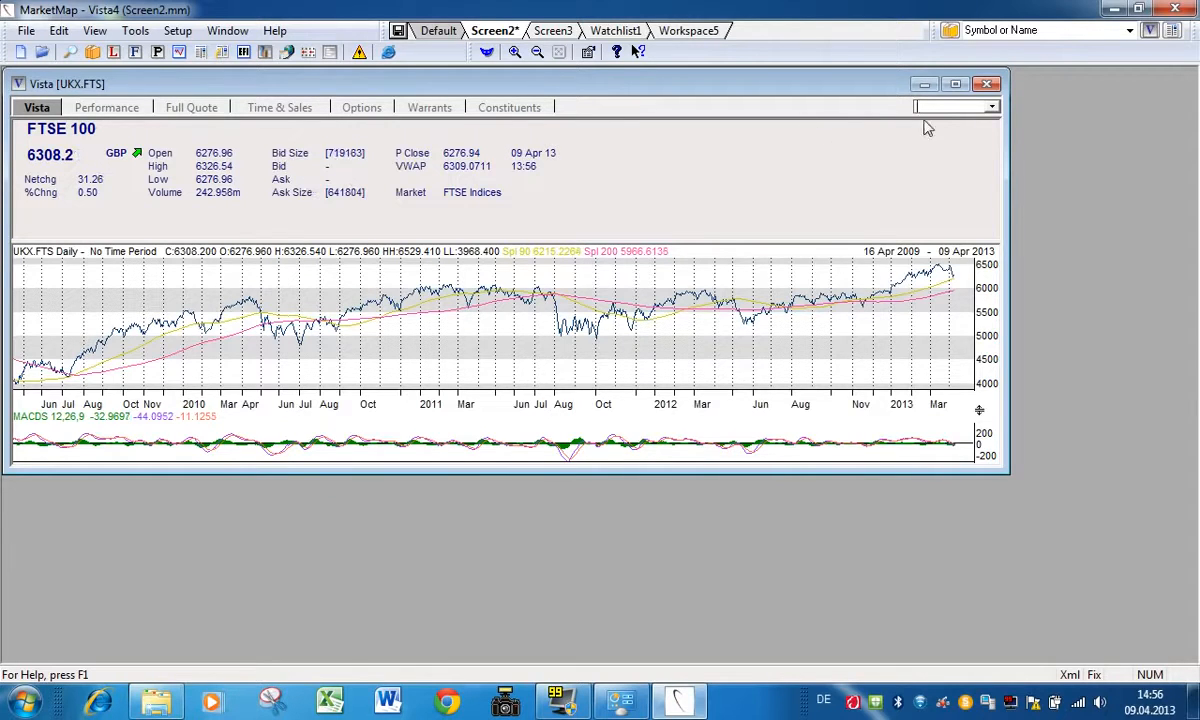
left_click(988, 85)
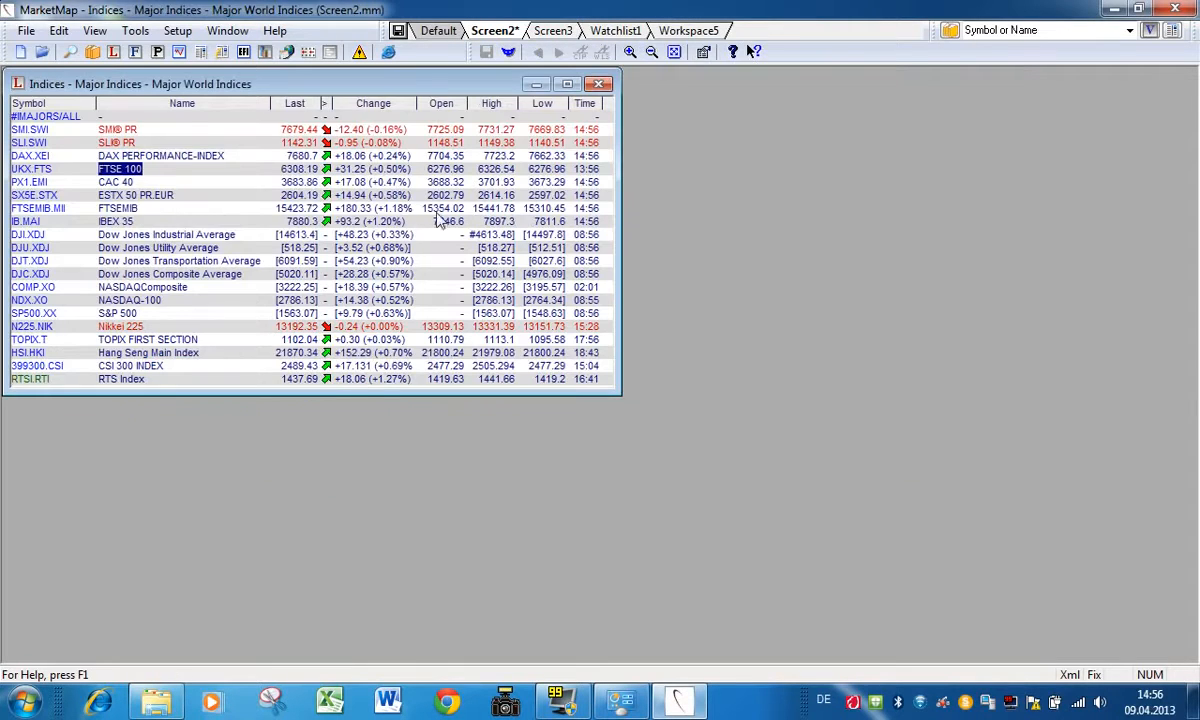
Step: Open the daily CAC 40 chart below the Major World Indices list, load SMI.SWI into it and minimize the chart
double_click(295, 184)
left_click_drag(383, 114, 535, 278)
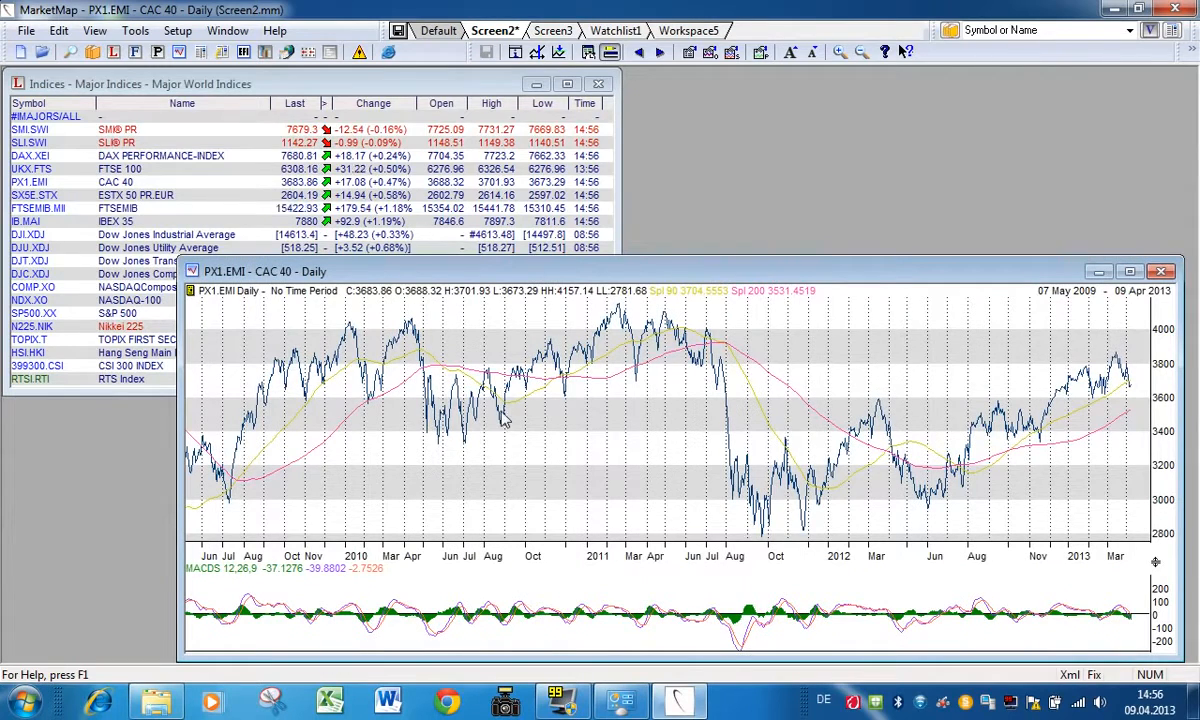
left_click(22, 134)
left_click_drag(454, 467, 455, 470)
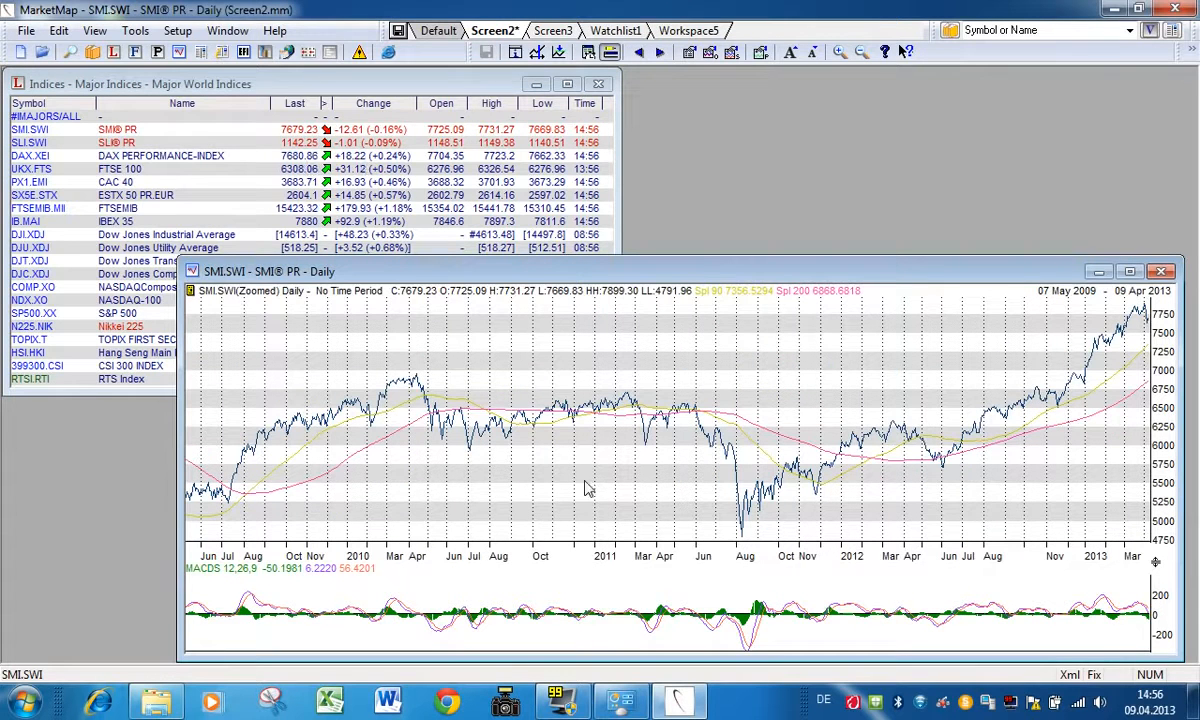
left_click(1098, 271)
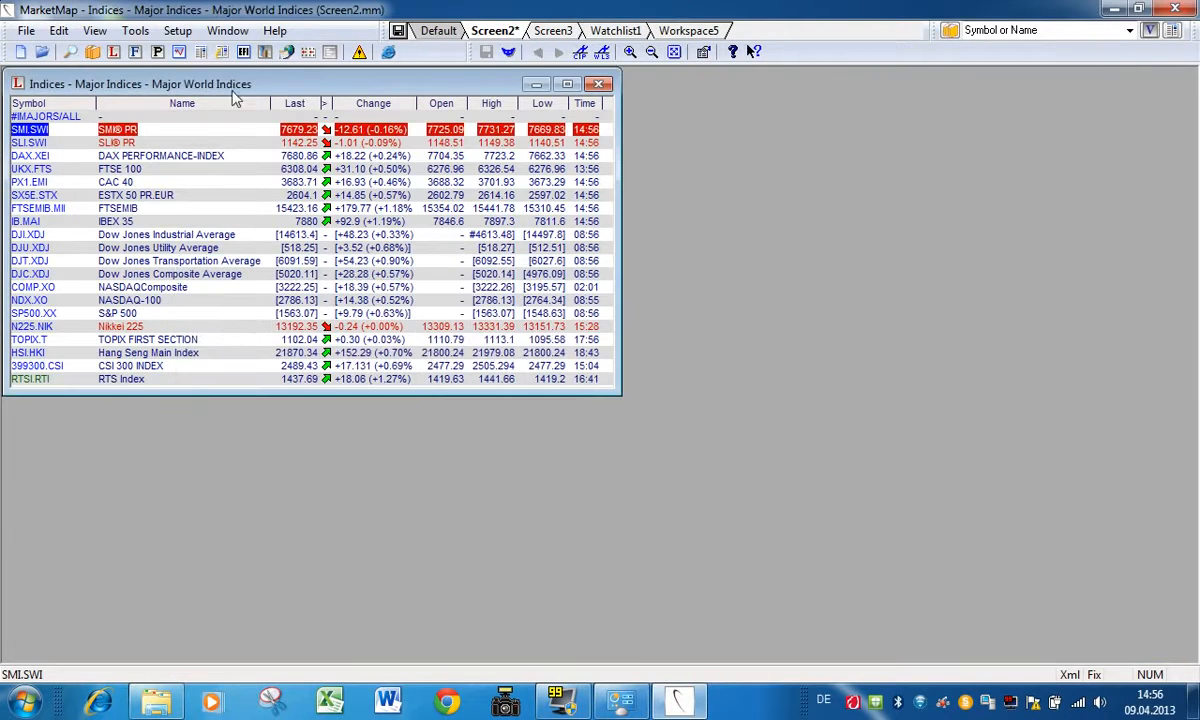
Step: Open the ATX Prime Constituents list for Austria from the List Browser, view it and close it
left_click(92, 53)
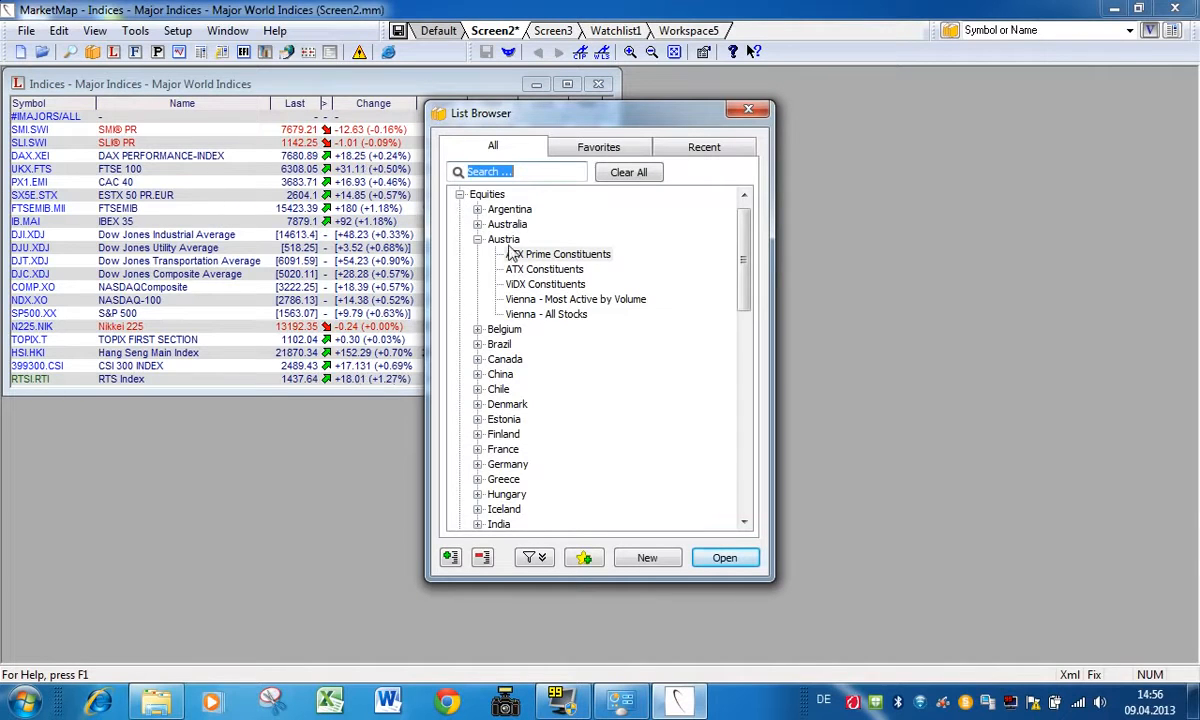
left_click(537, 257)
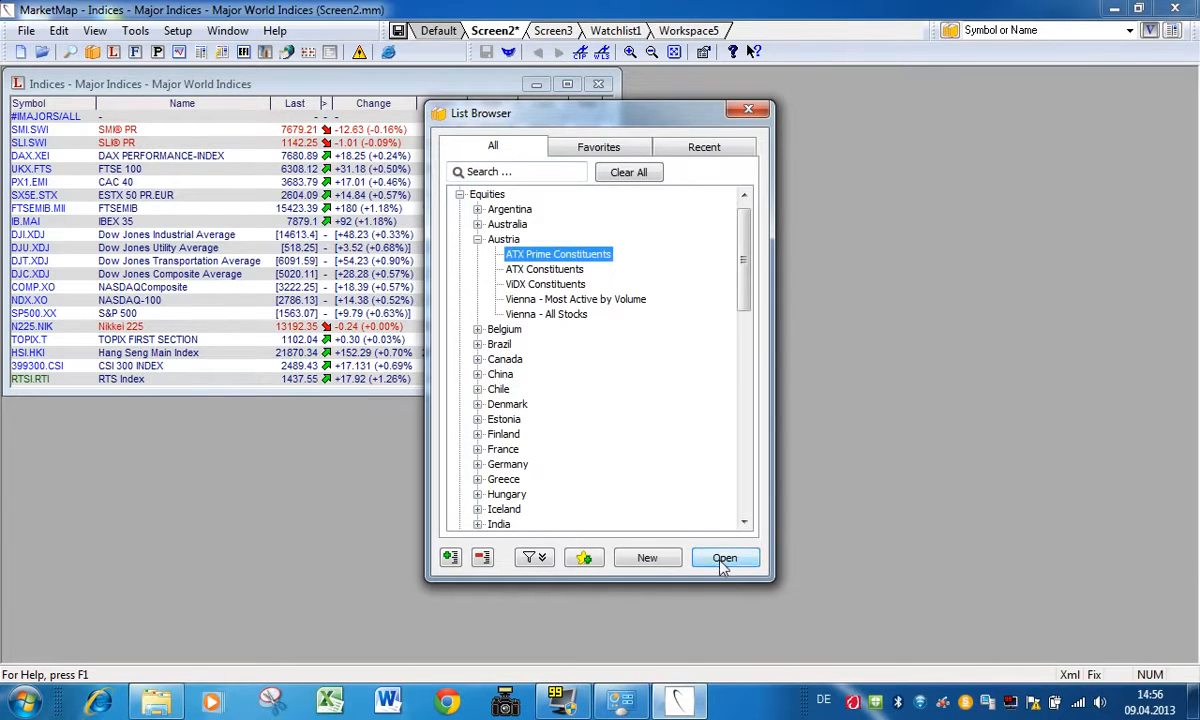
left_click(724, 557)
left_click(748, 110)
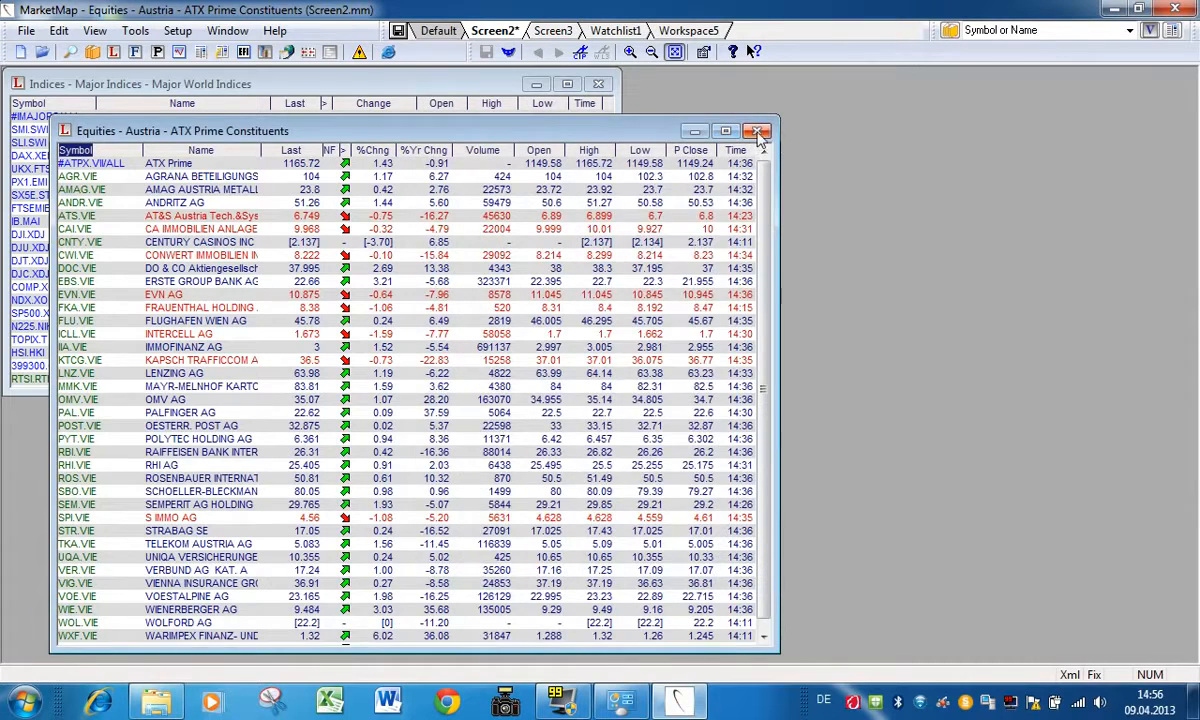
left_click(757, 131)
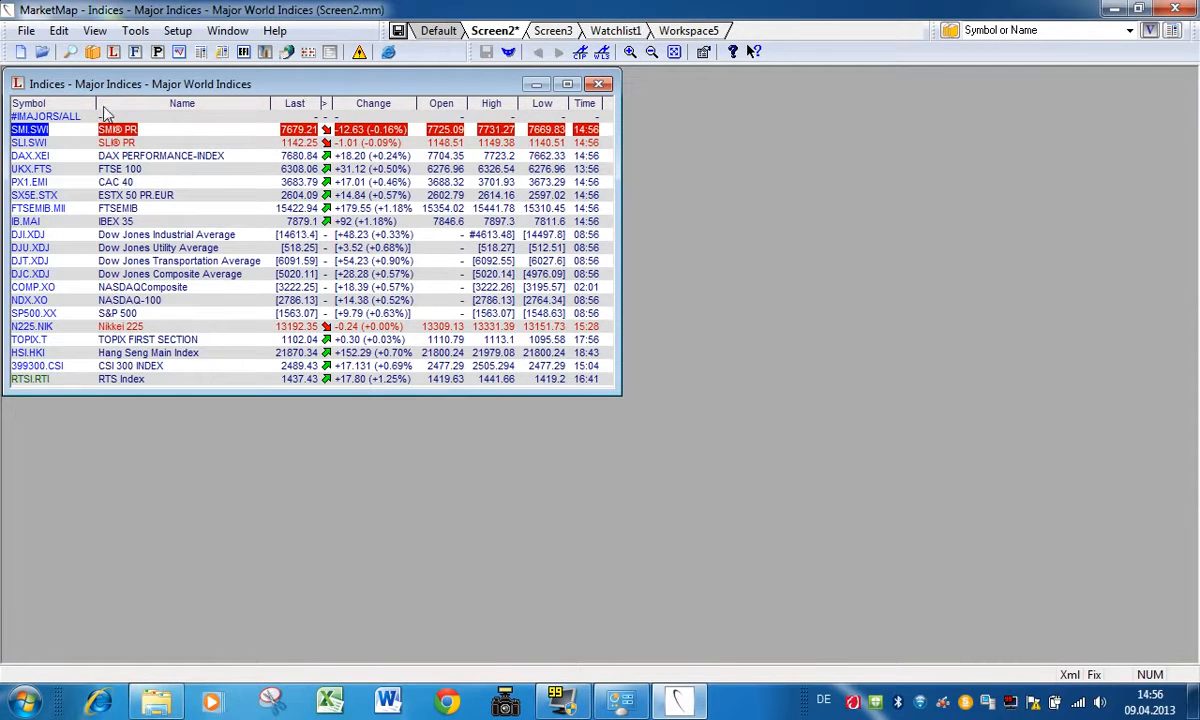
Step: Open and close an empty quote list, and show the Save As options of the Screen2 workspace
left_click(114, 53)
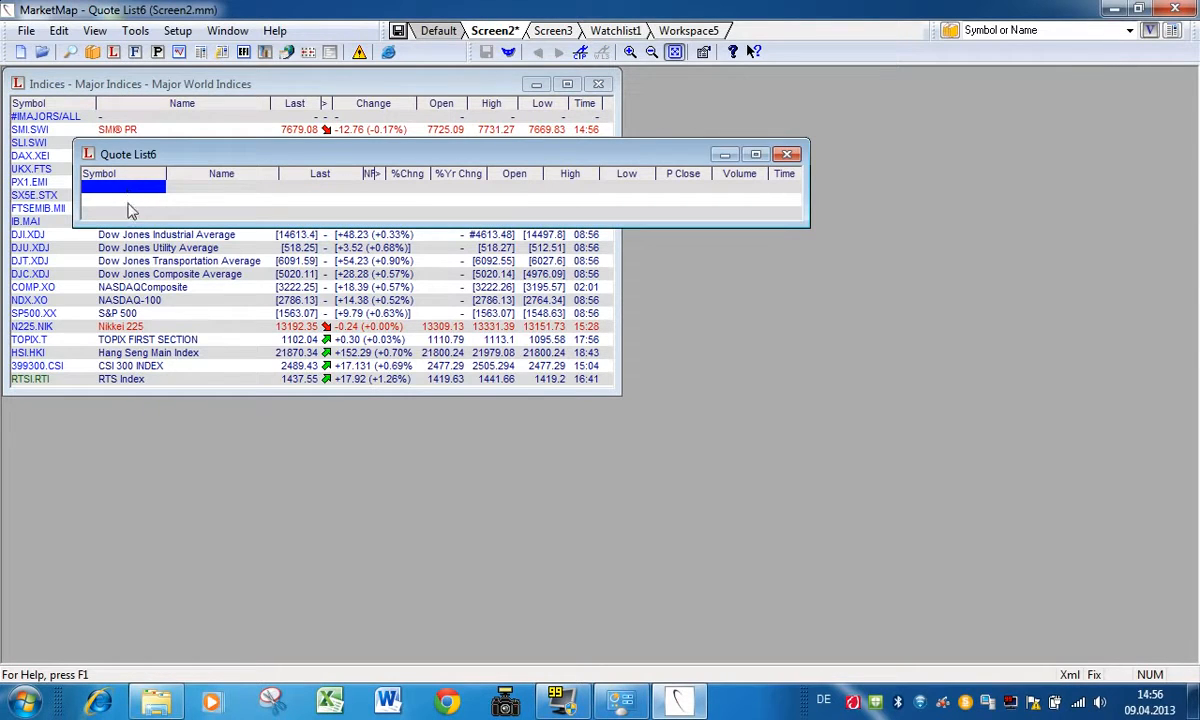
left_click(787, 154)
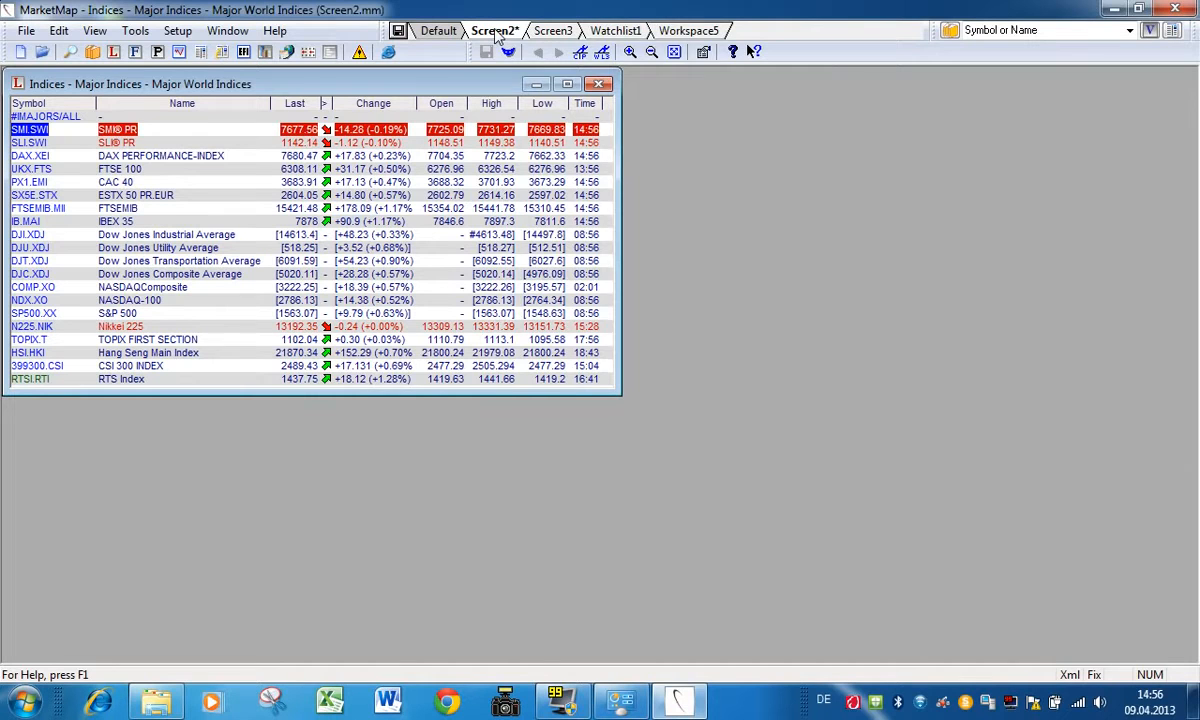
right_click(495, 35)
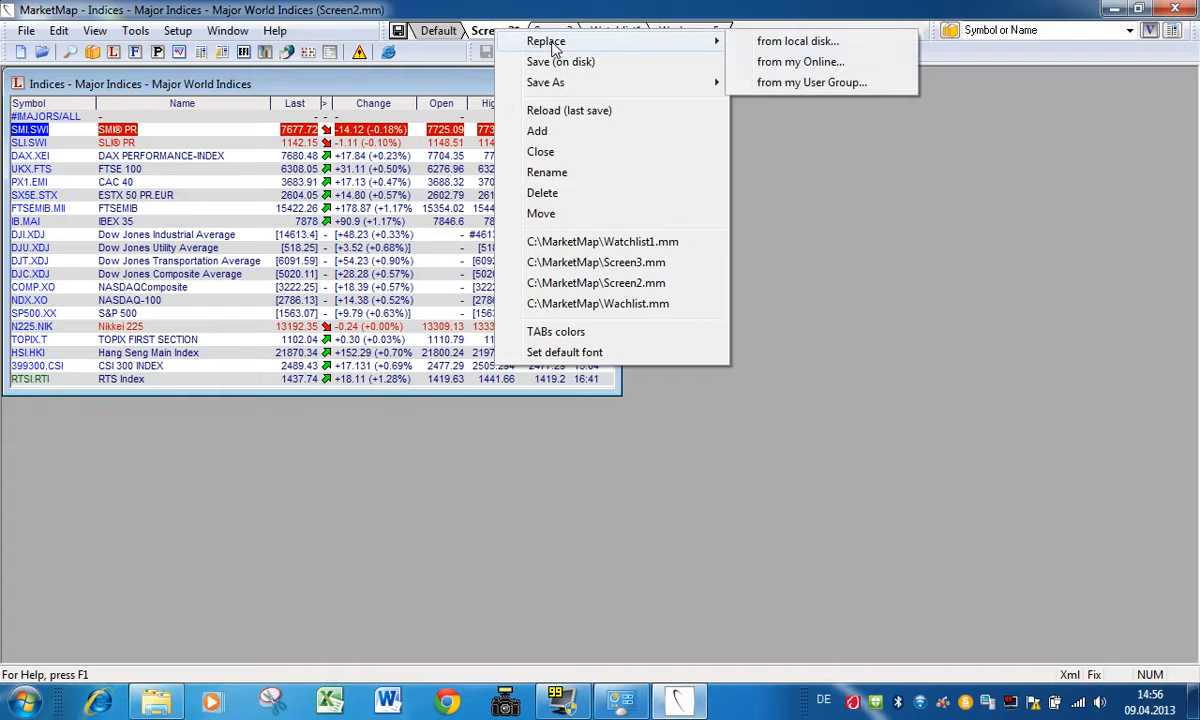
mouse_move(560, 86)
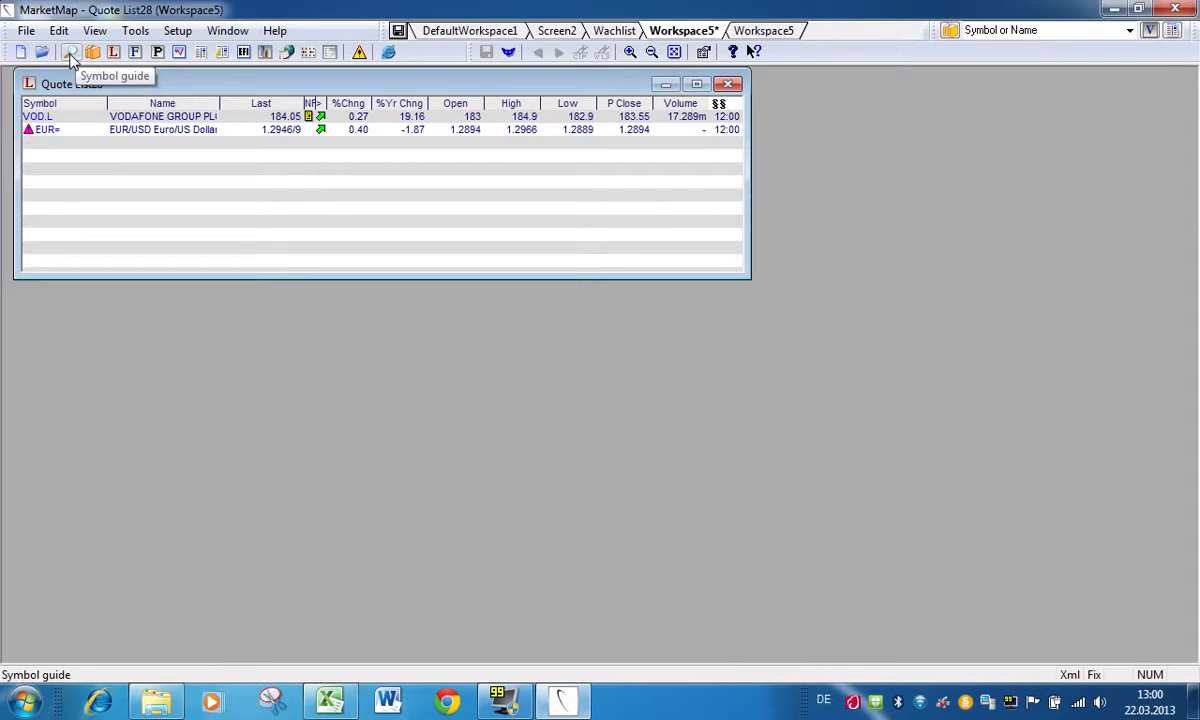
Step: Search the symbol guide for the name APPLE and add AAPL.O to the quote list below the EUR= row
left_click(70, 55)
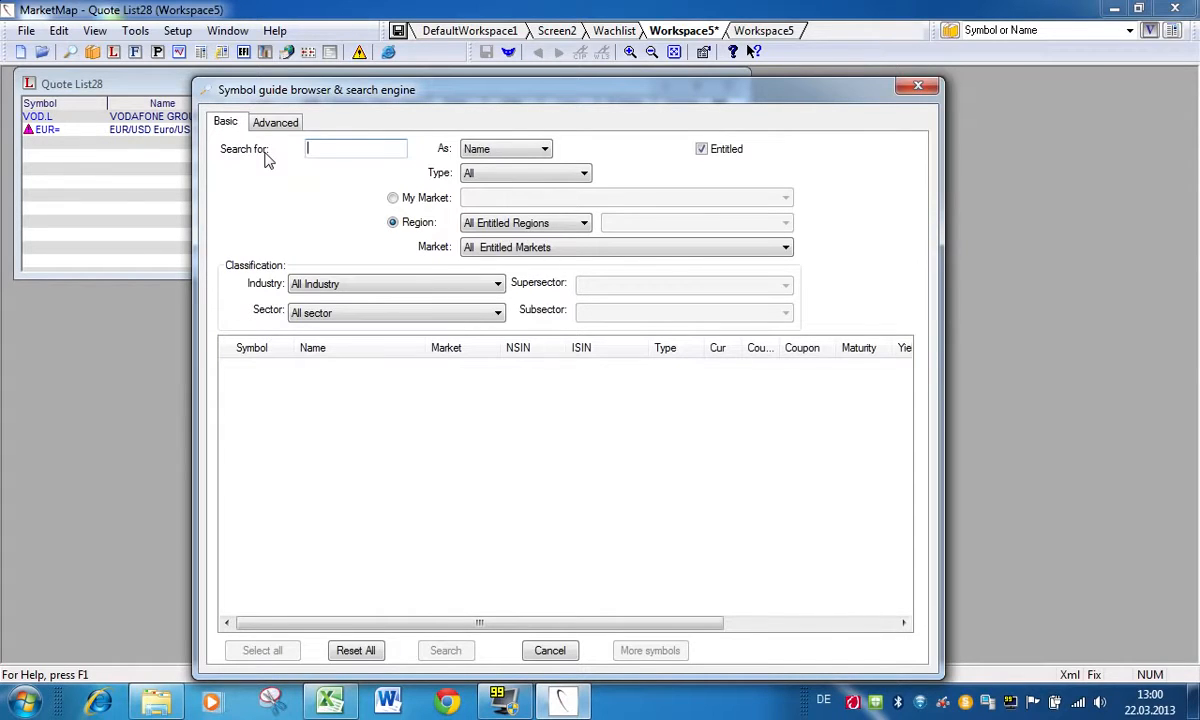
type("APPLE")
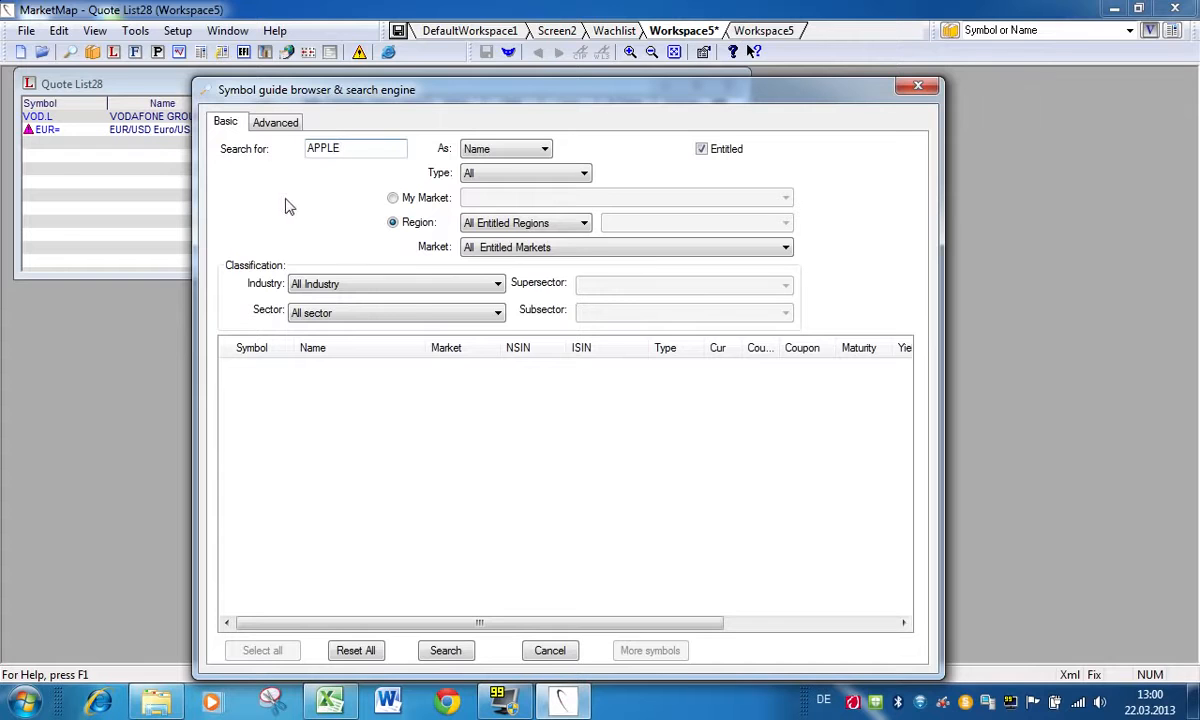
left_click(436, 651)
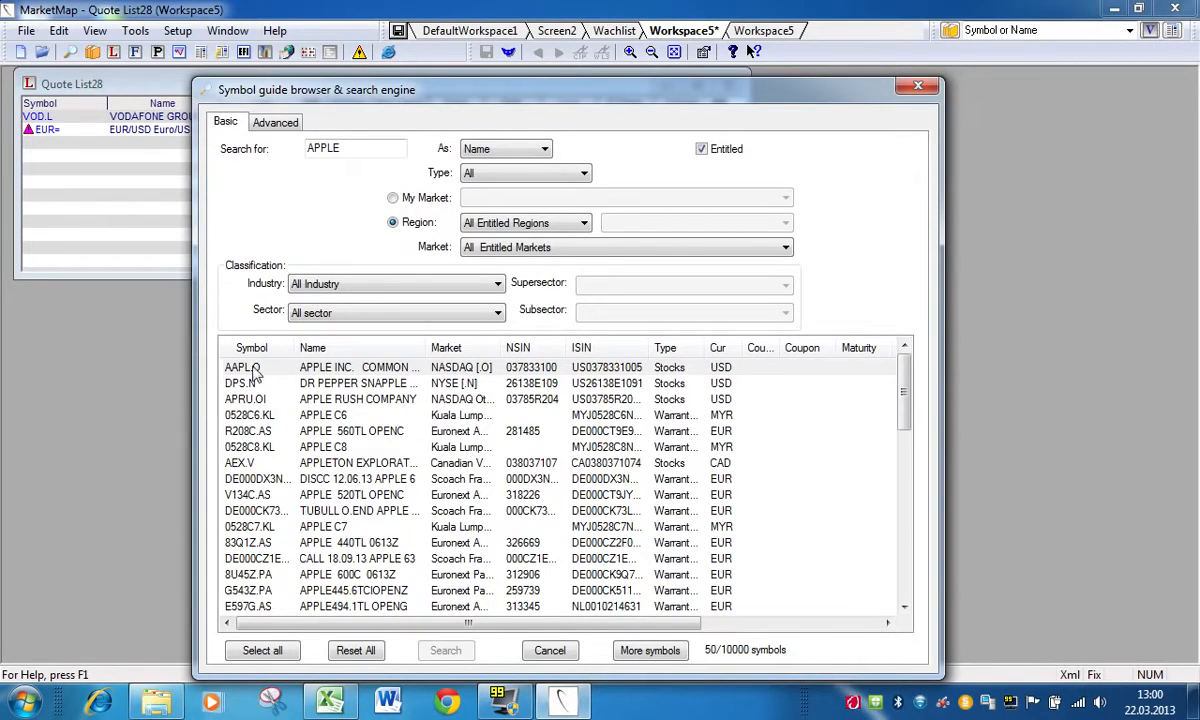
left_click_drag(235, 366, 35, 156)
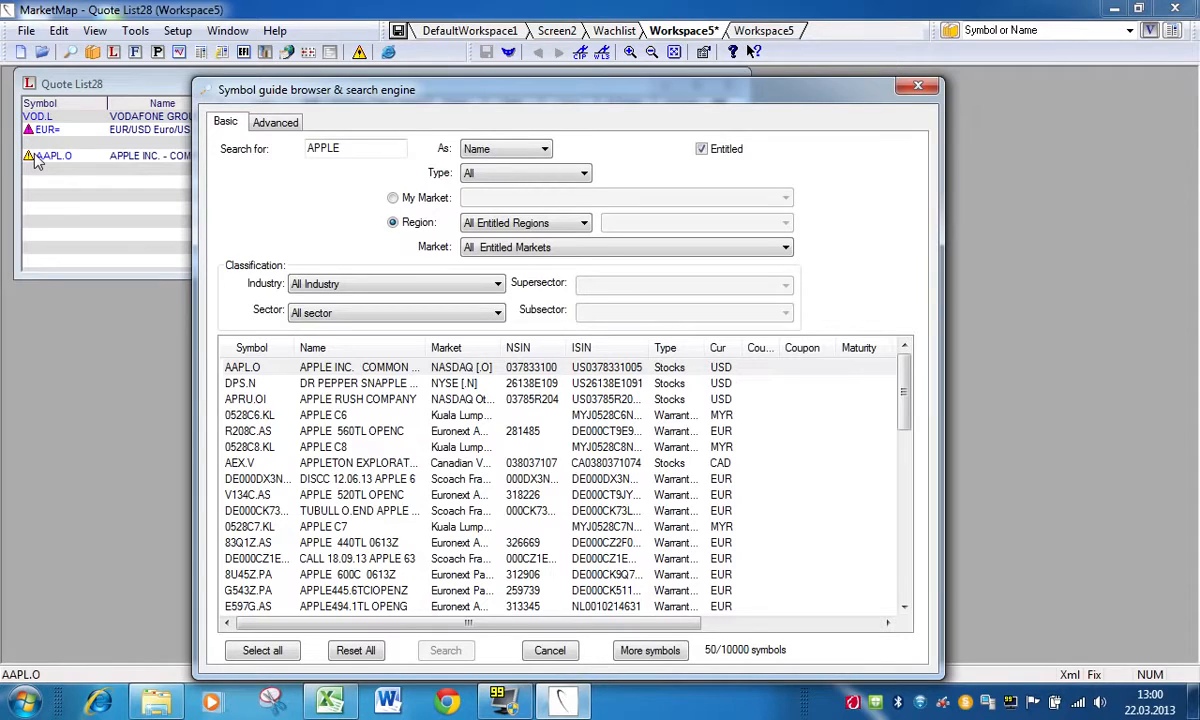
Step: Add R208C.AS, DE000DX3NGS3.S, V134C.AS, 0528C7.KL and DE000CZ1EQW6.S together from the APPLE search results to the quote list
left_click(250, 432)
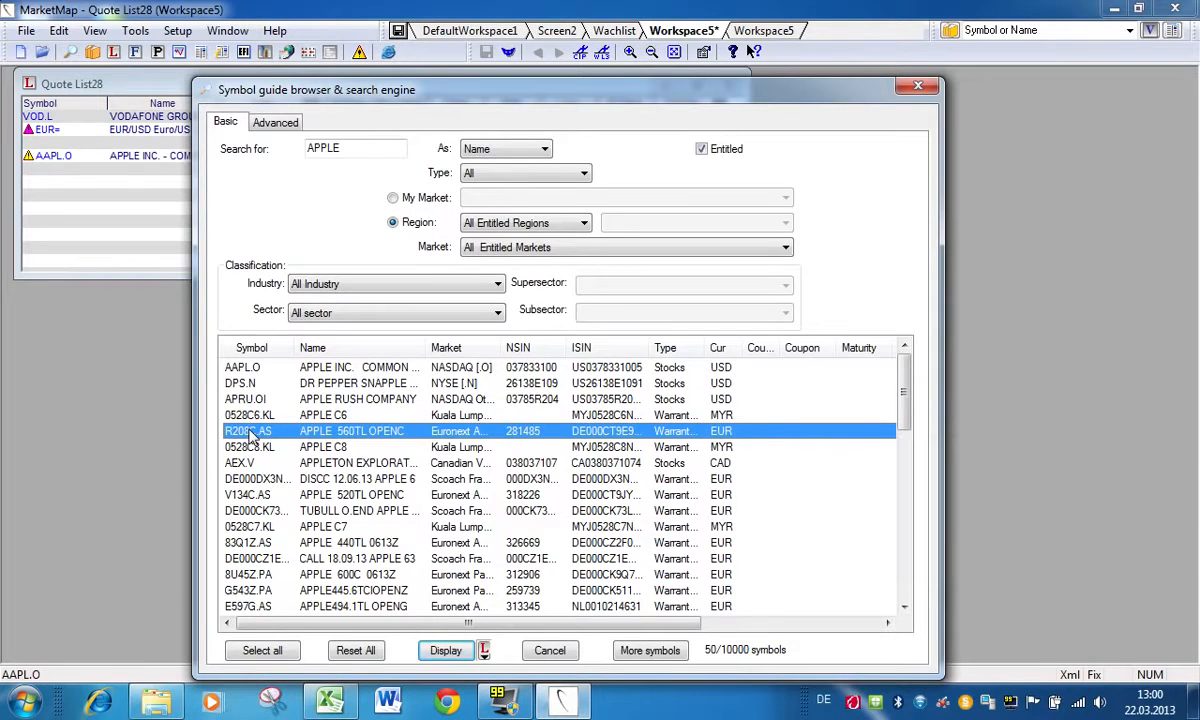
left_click(241, 479, "ctrl")
left_click(241, 495, "ctrl")
left_click(250, 527, "ctrl")
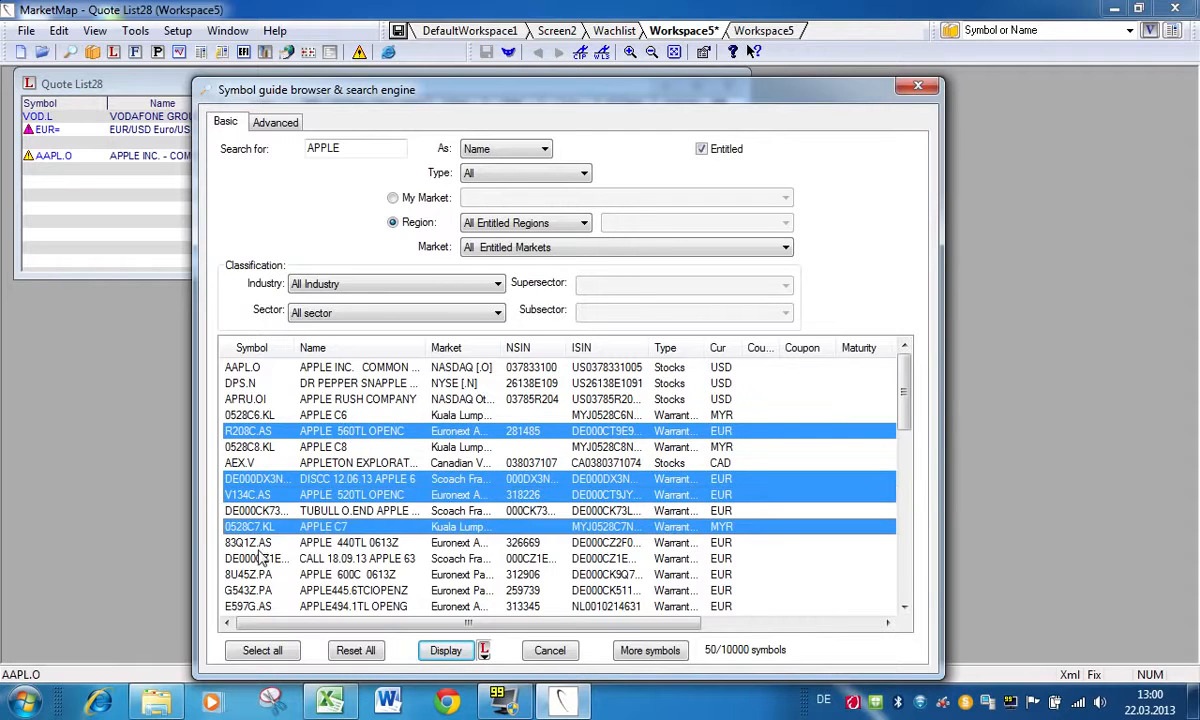
left_click(250, 559, "ctrl")
left_click_drag(257, 438, 40, 172)
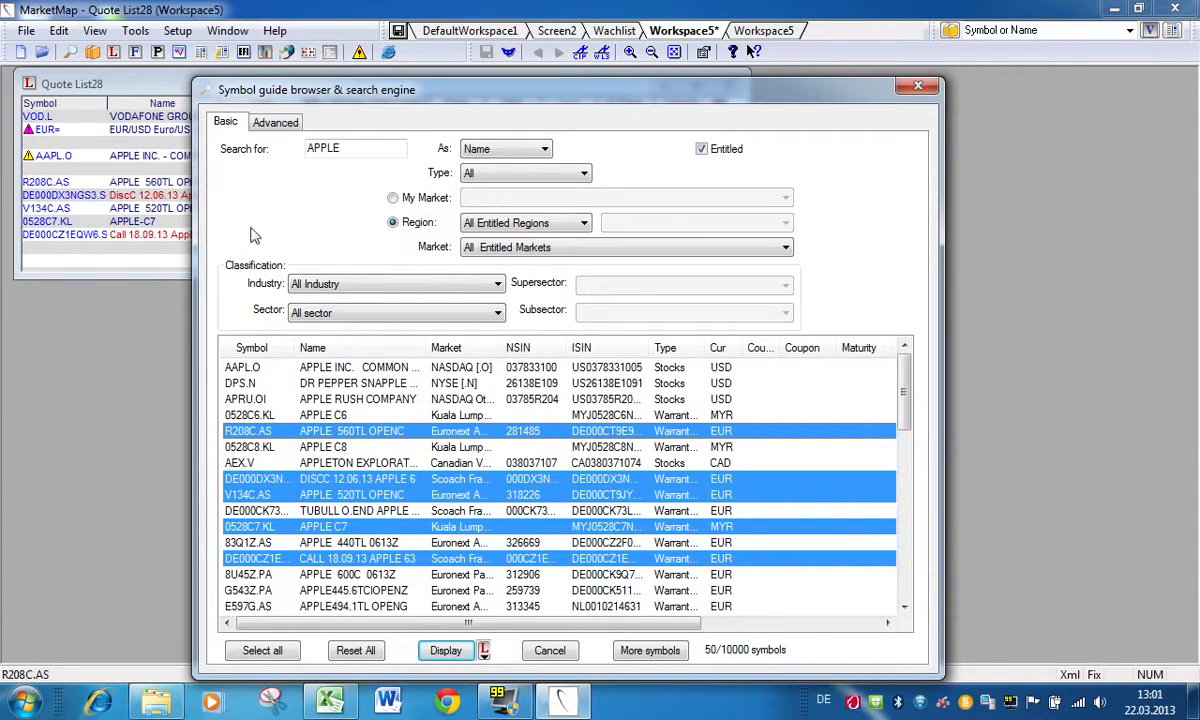
Step: Reset the symbol guide search, set the instrument type to Bonds and enter GREECE as the name to search for
left_click(376, 652)
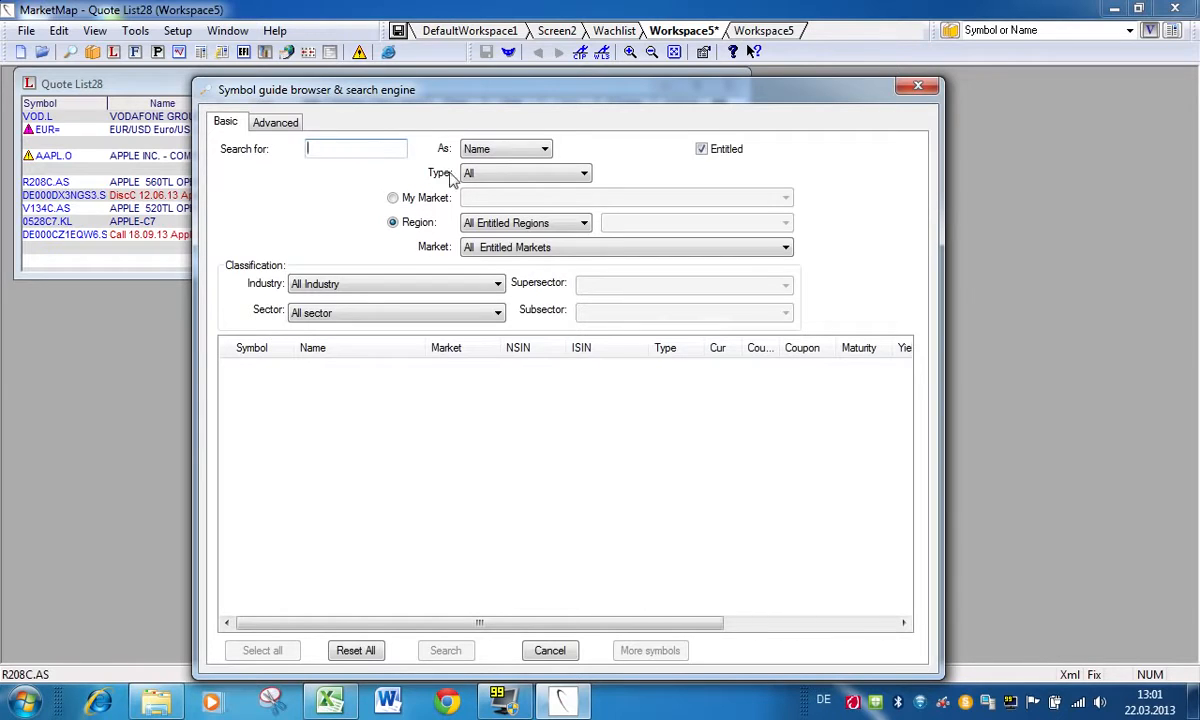
left_click(585, 174)
left_click(485, 214)
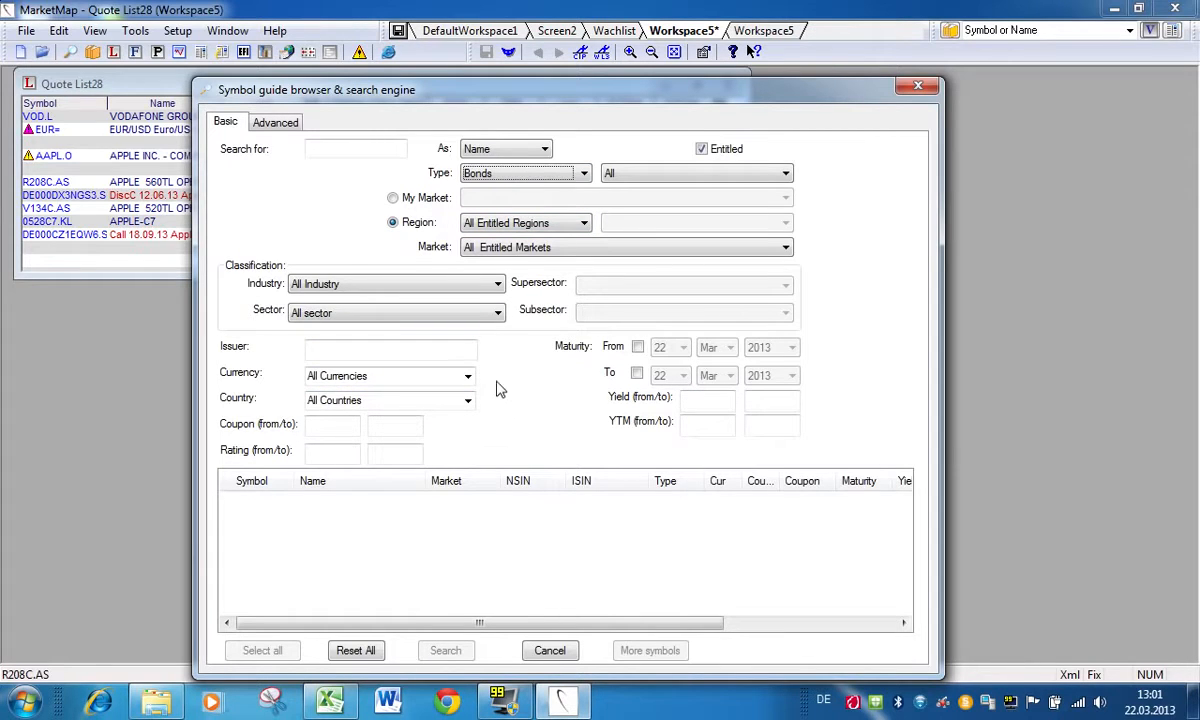
left_click(350, 148)
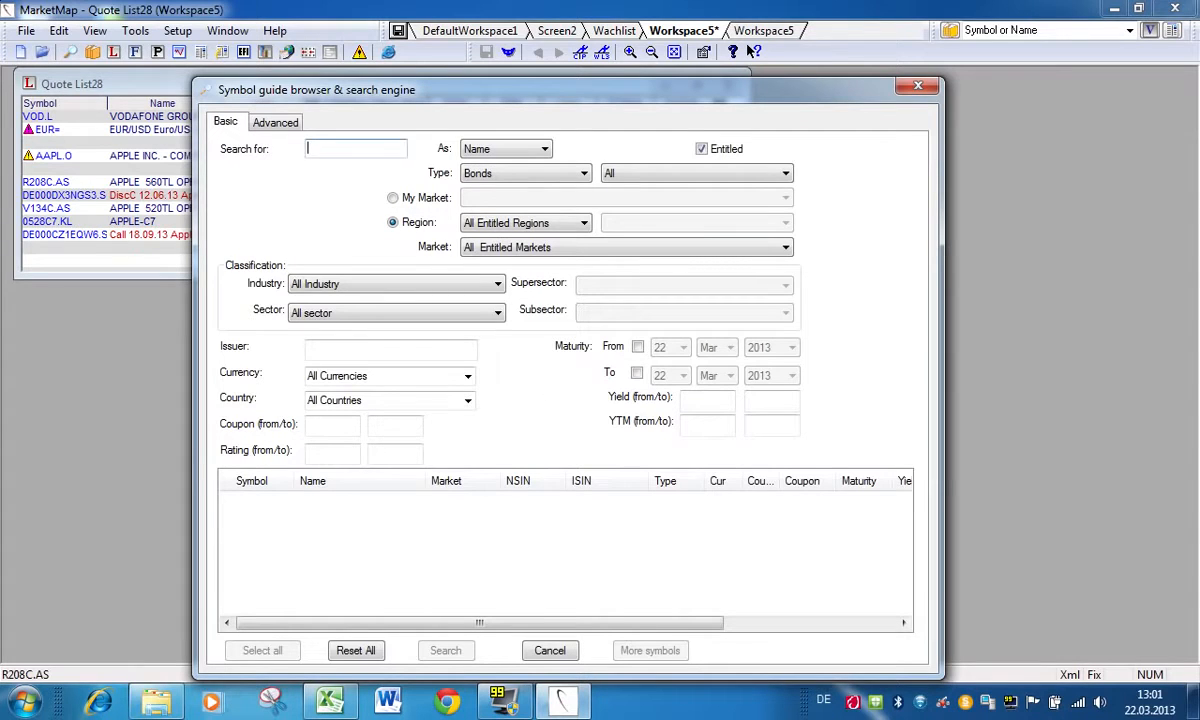
type("G")
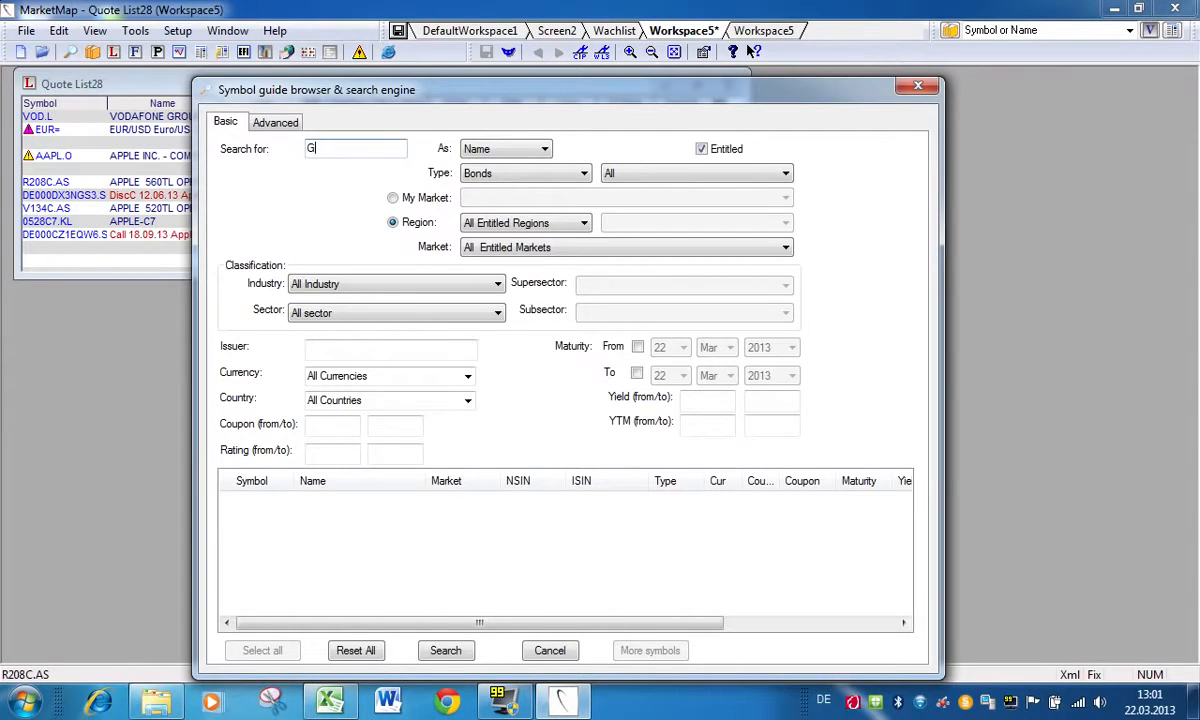
type("REECE")
Step: Limit the bond search in the symbol guide to coupons from 4 to 9
left_click(337, 422)
type("4")
left_click(396, 424)
type("9")
Step: Restrict the maturity to 22 Mar 2017 through 22 Mar 2025 and run the GREECE bond search
left_click(637, 346)
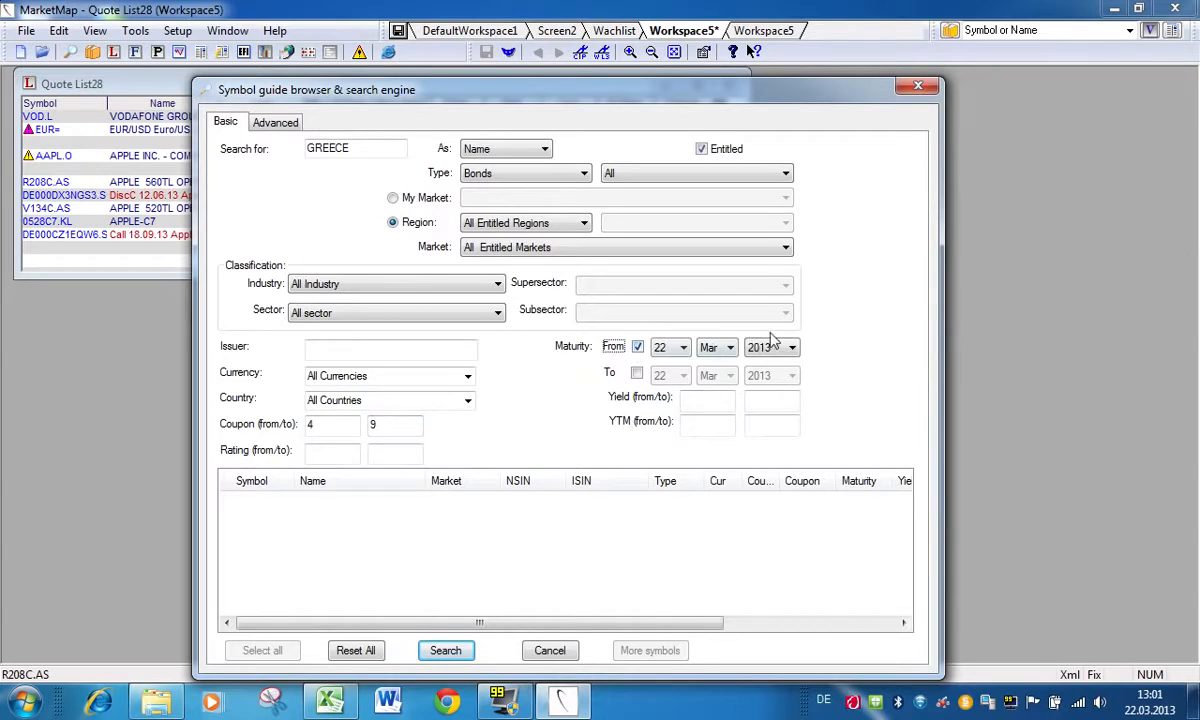
left_click(791, 347)
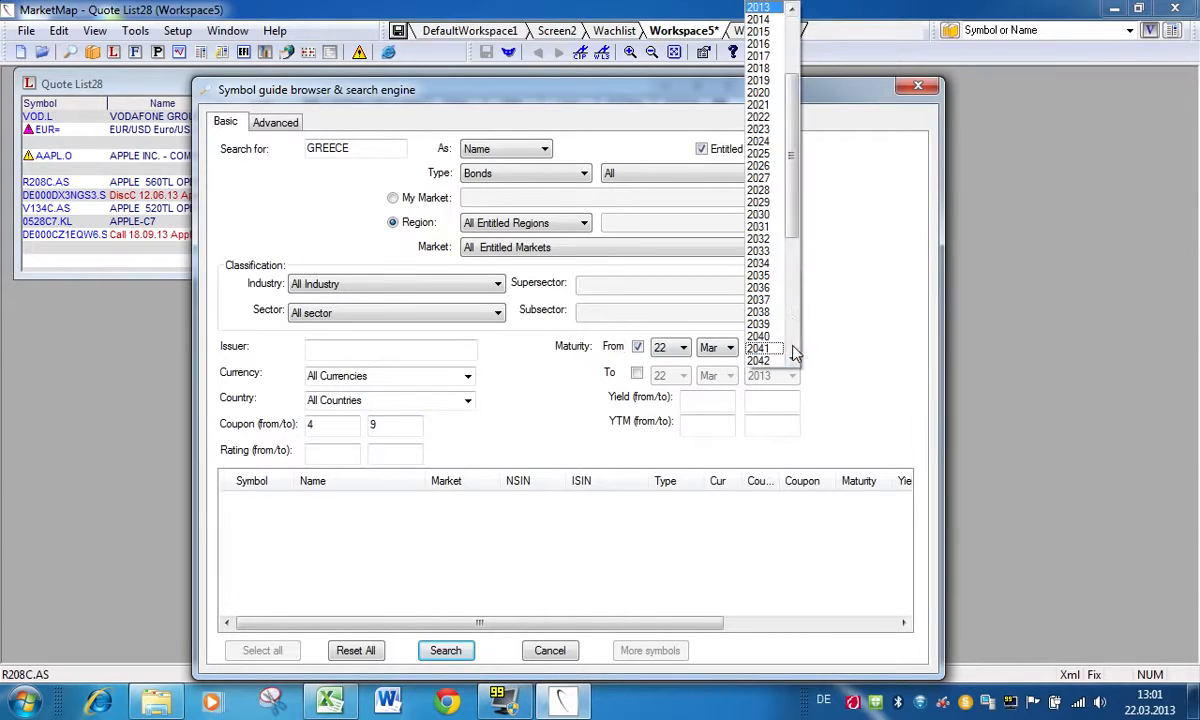
left_click(758, 56)
left_click(610, 372)
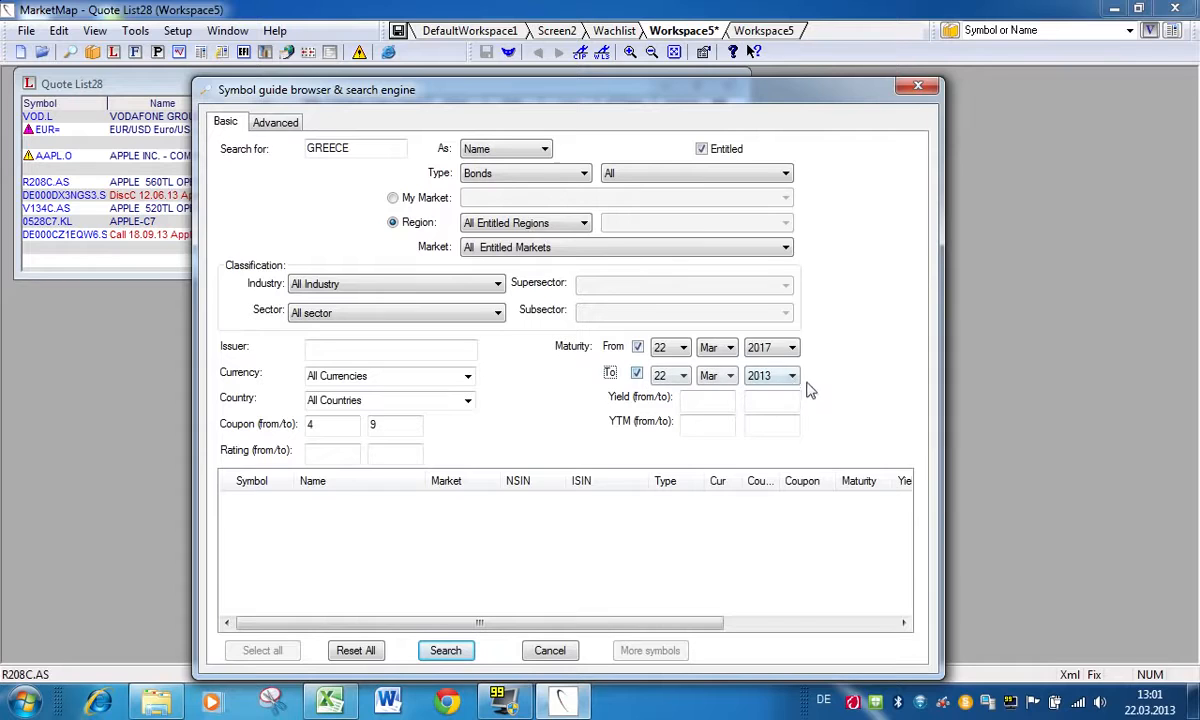
left_click(791, 376)
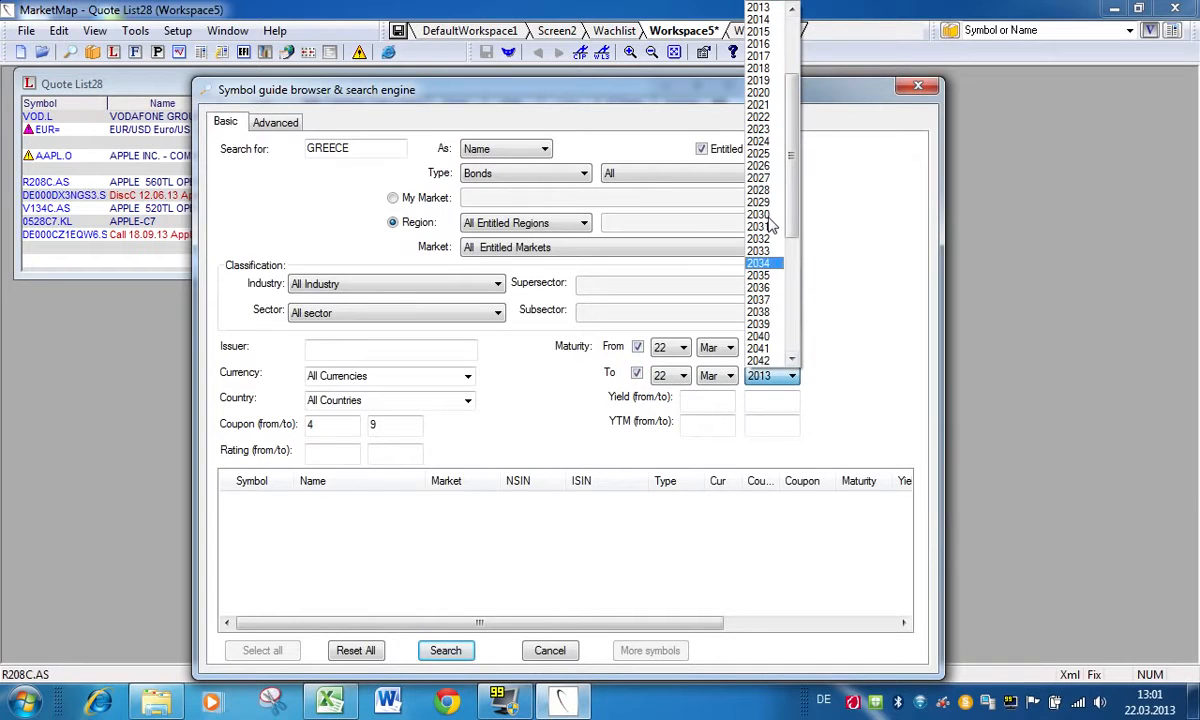
left_click(760, 154)
left_click(446, 651)
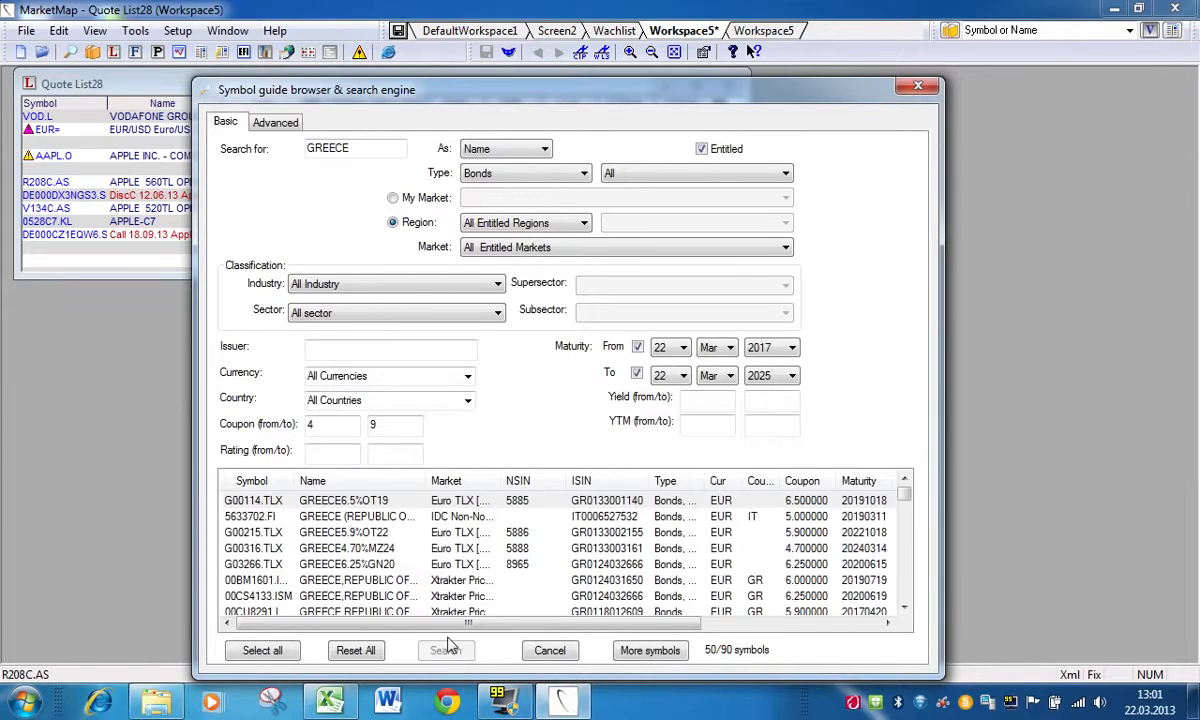
Step: Move the symbol guide aside and add the bond G00215.TLX to the quote list below the Apple warrants
left_click_drag(620, 97, 854, 90)
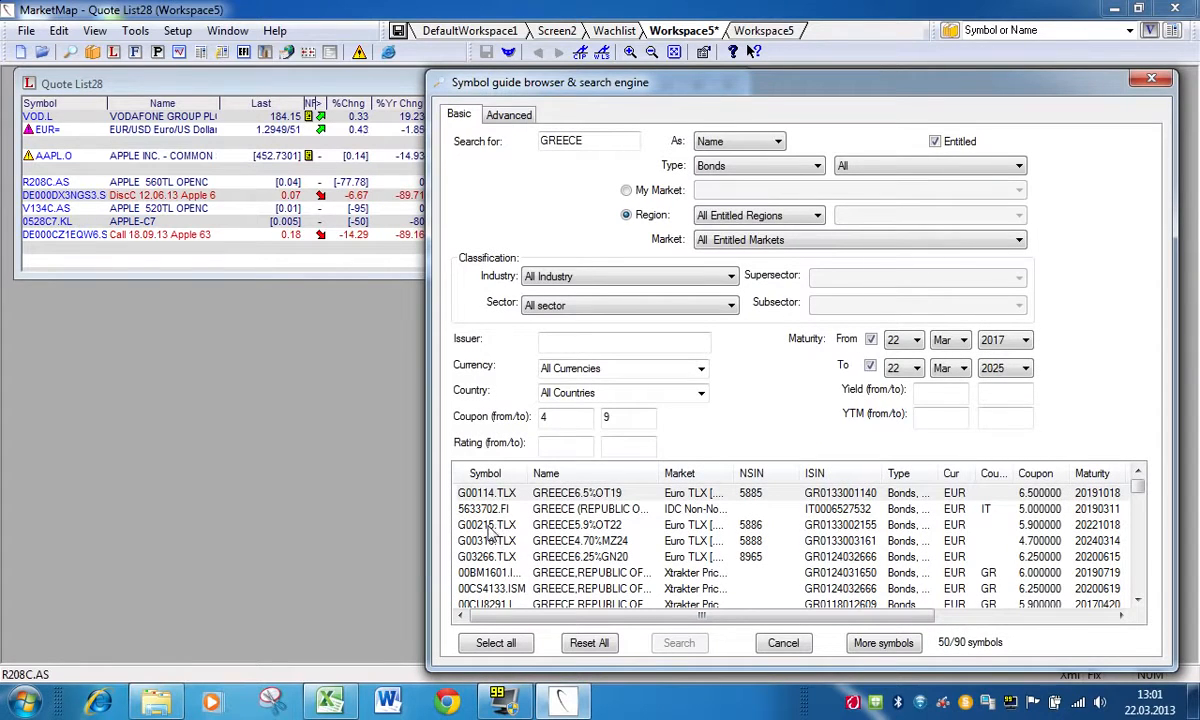
left_click_drag(487, 525, 91, 406)
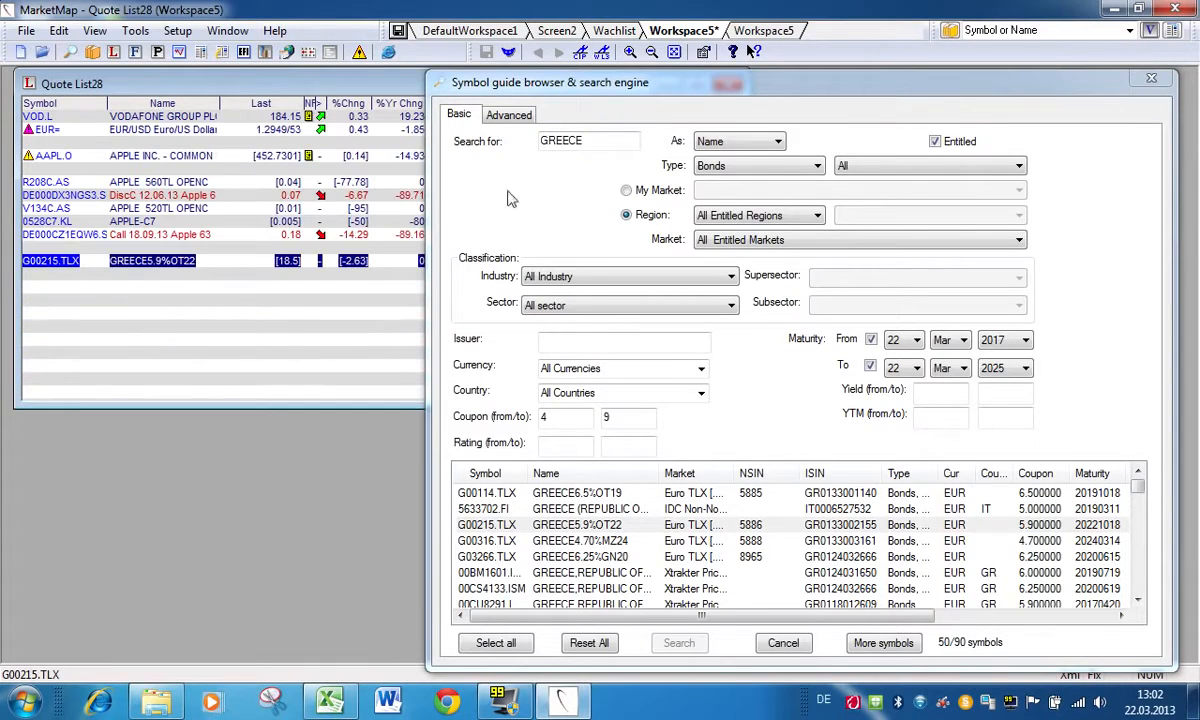
left_click_drag(632, 82, 430, 82)
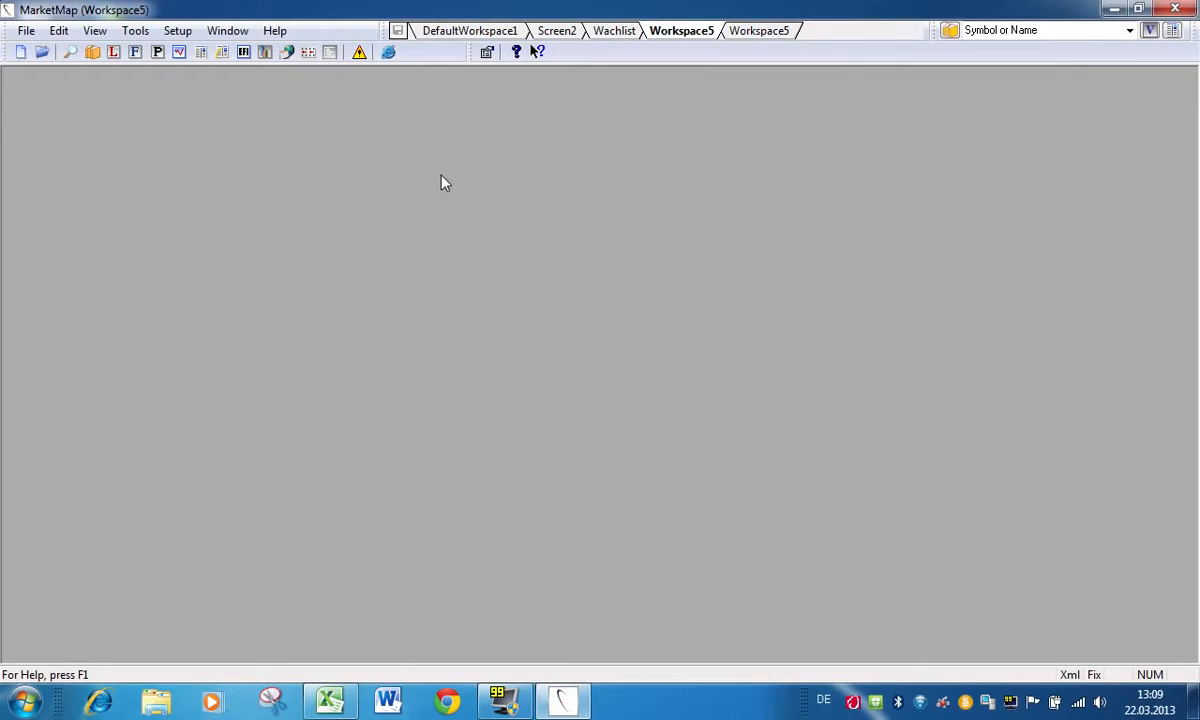
Step: Create a new quote list with the symbols VOD.L and EUR=, and enlarge it downwards to show more empty rows
left_click(114, 53)
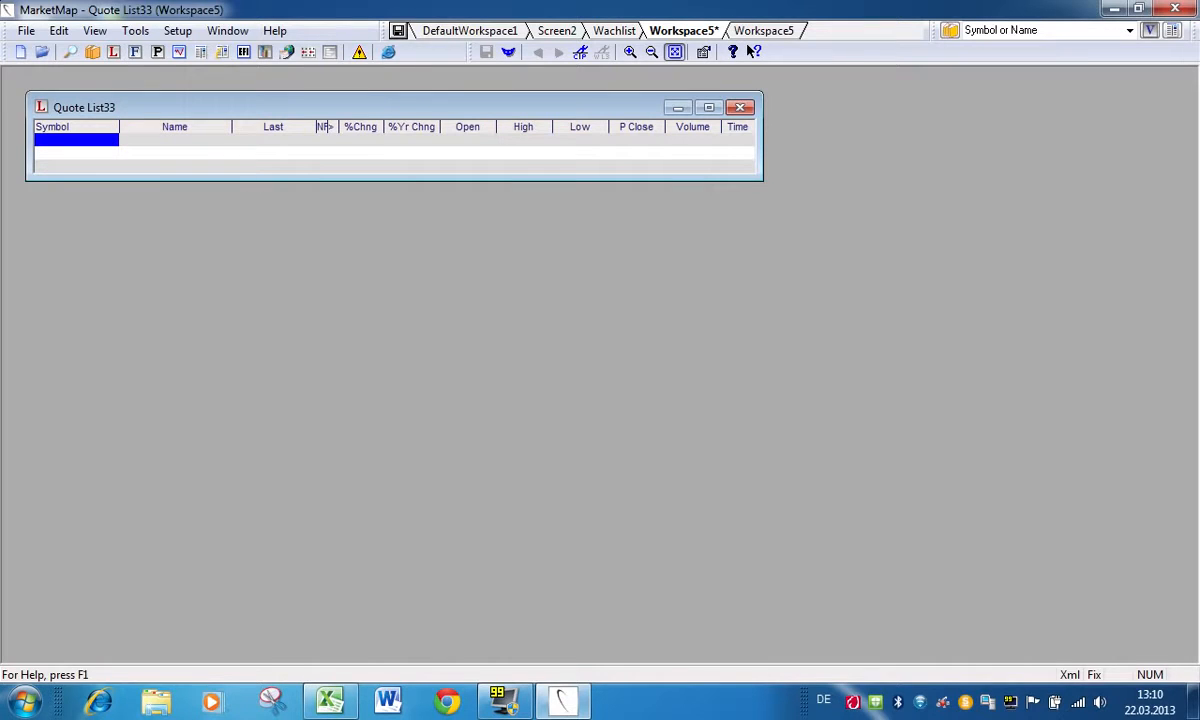
type("VOD.L")
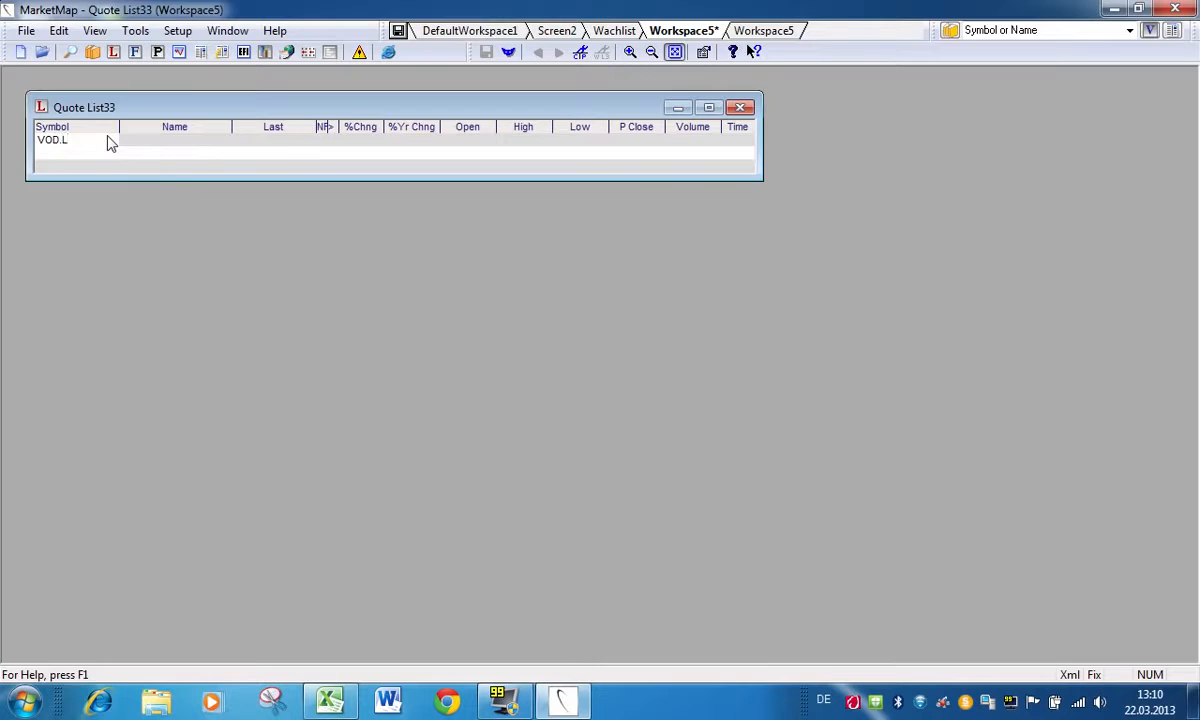
key("Return")
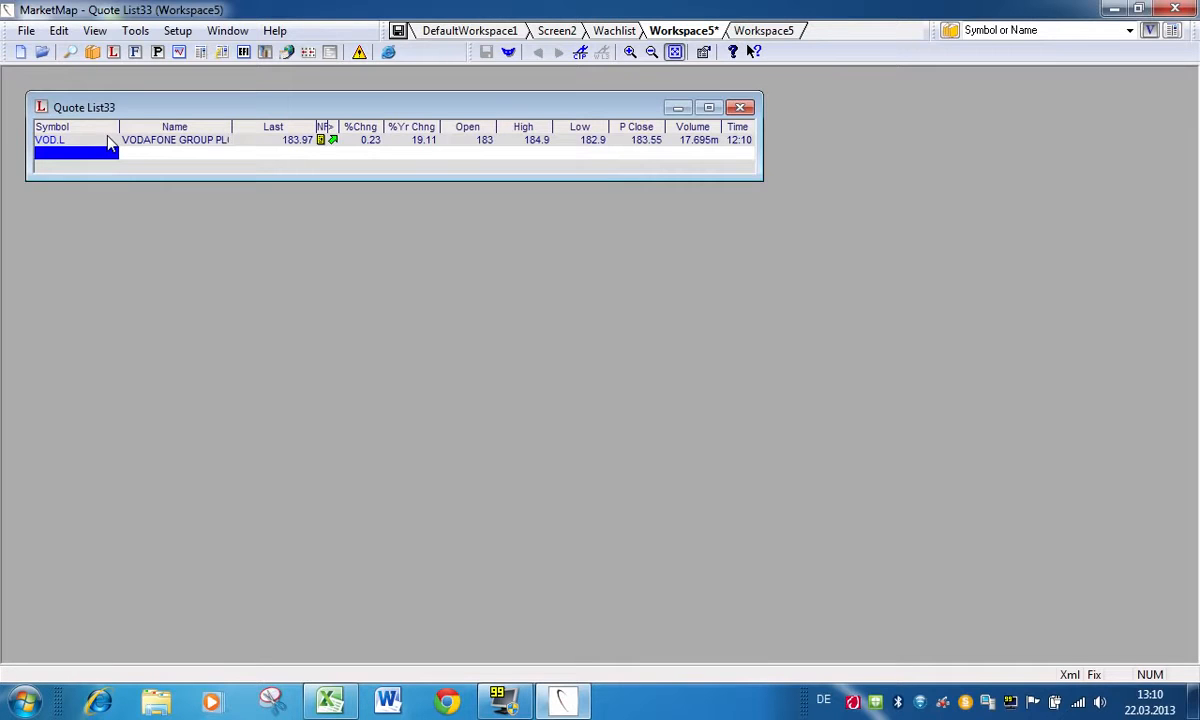
type("EUR=")
key("Return")
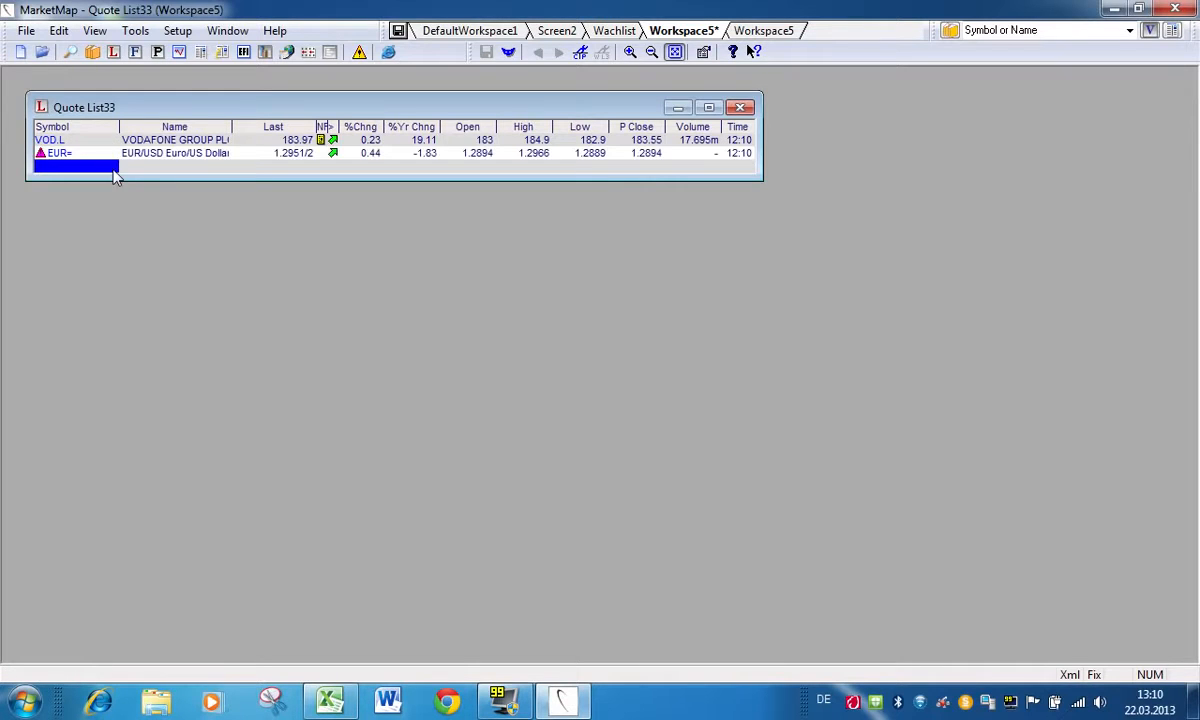
left_click_drag(134, 181, 139, 282)
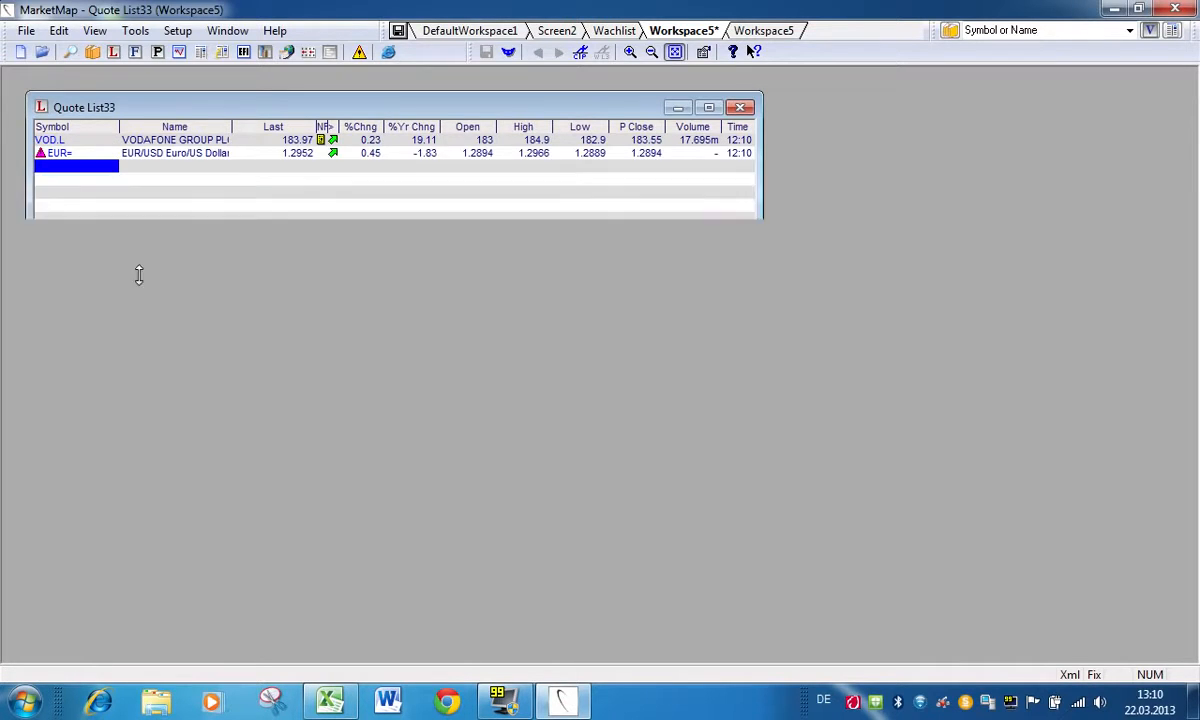
Step: Add the Greek bond G00114.TLX from the symbol guide to the row below EUR= and close the guide
left_click(73, 55)
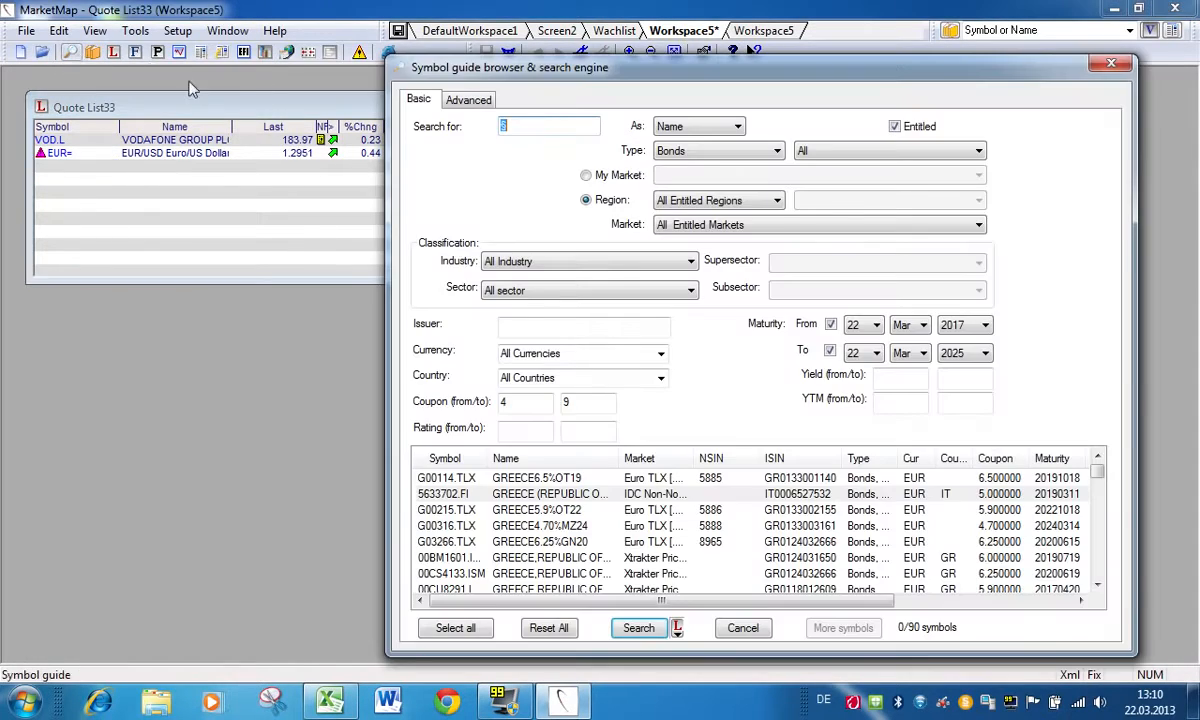
left_click_drag(455, 483, 62, 166)
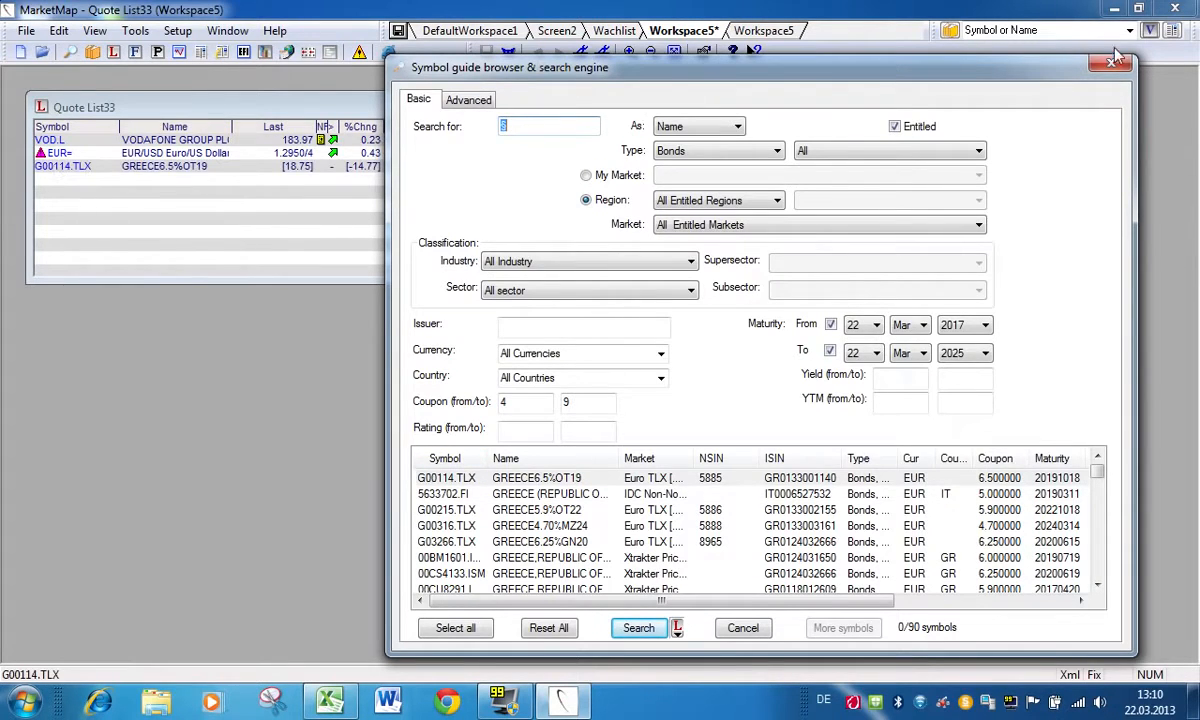
left_click(1115, 64)
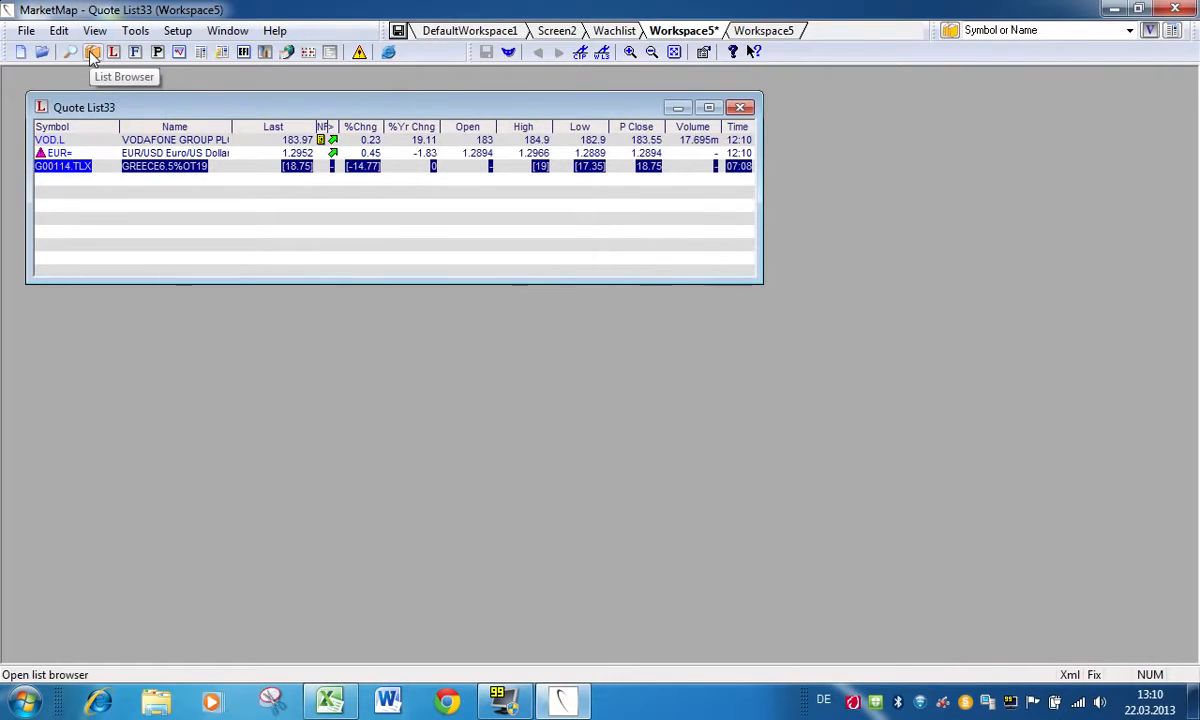
Step: Open the CAC40 Constituents list for France from the List Browser and move it clear of the quote list
left_click(90, 55)
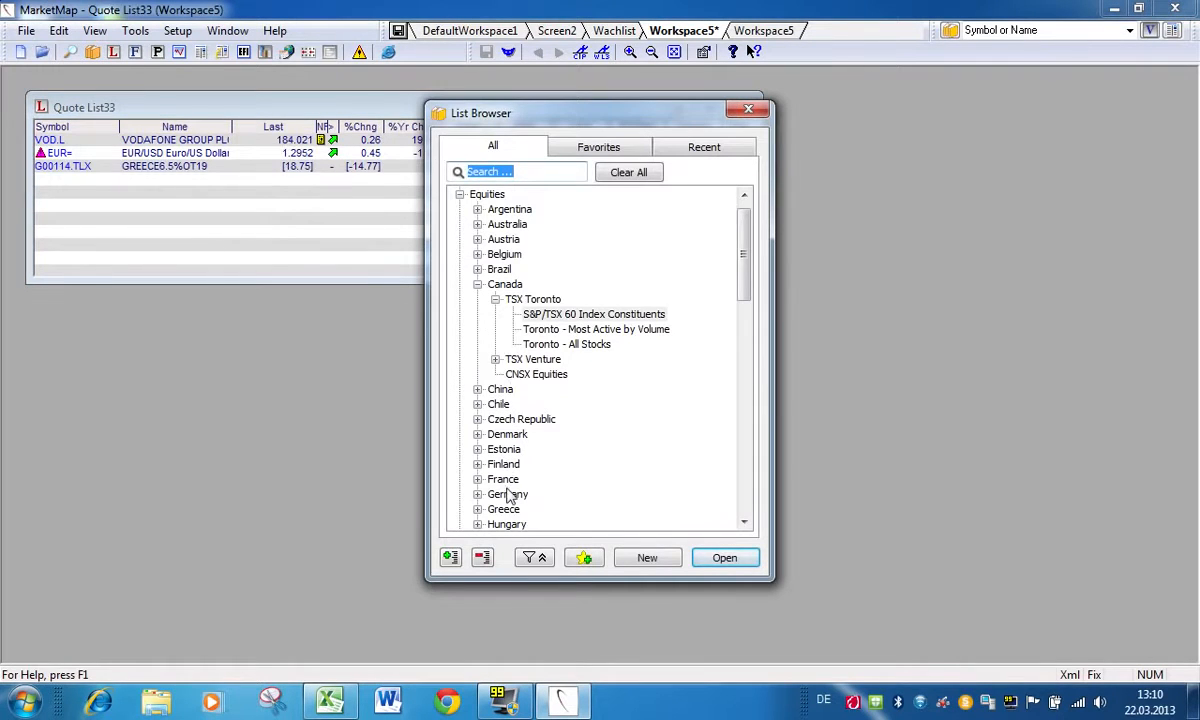
left_click(477, 479)
double_click(563, 378)
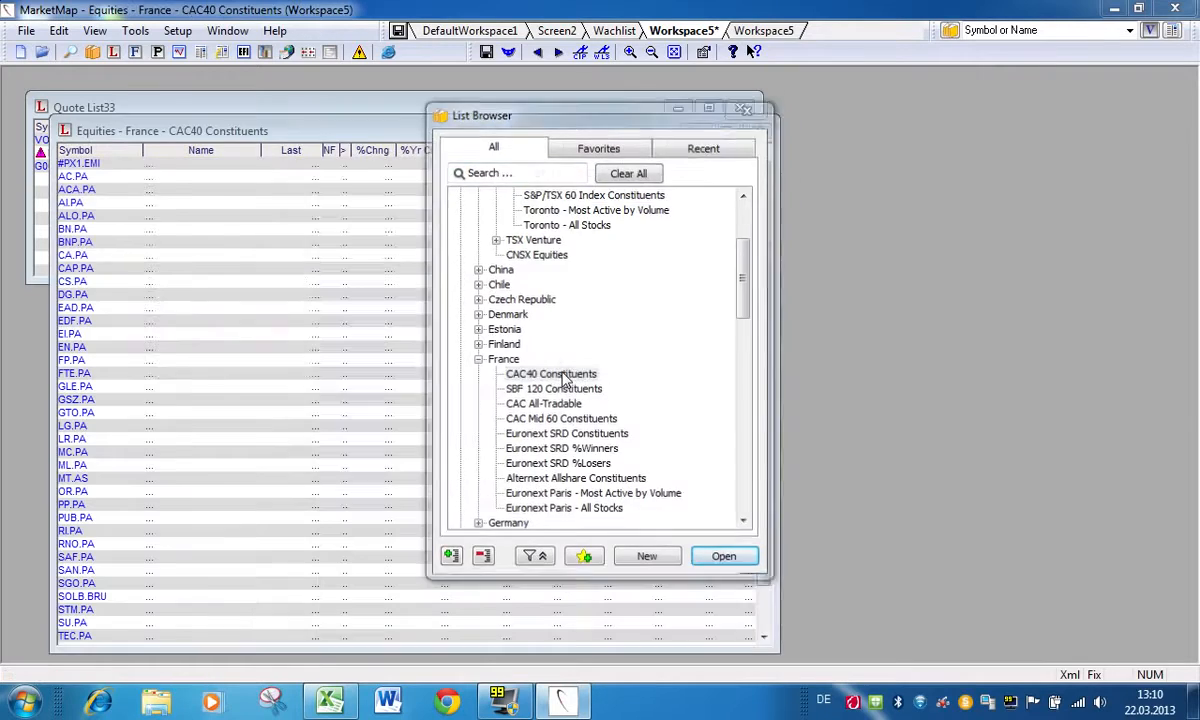
left_click_drag(500, 135, 817, 175)
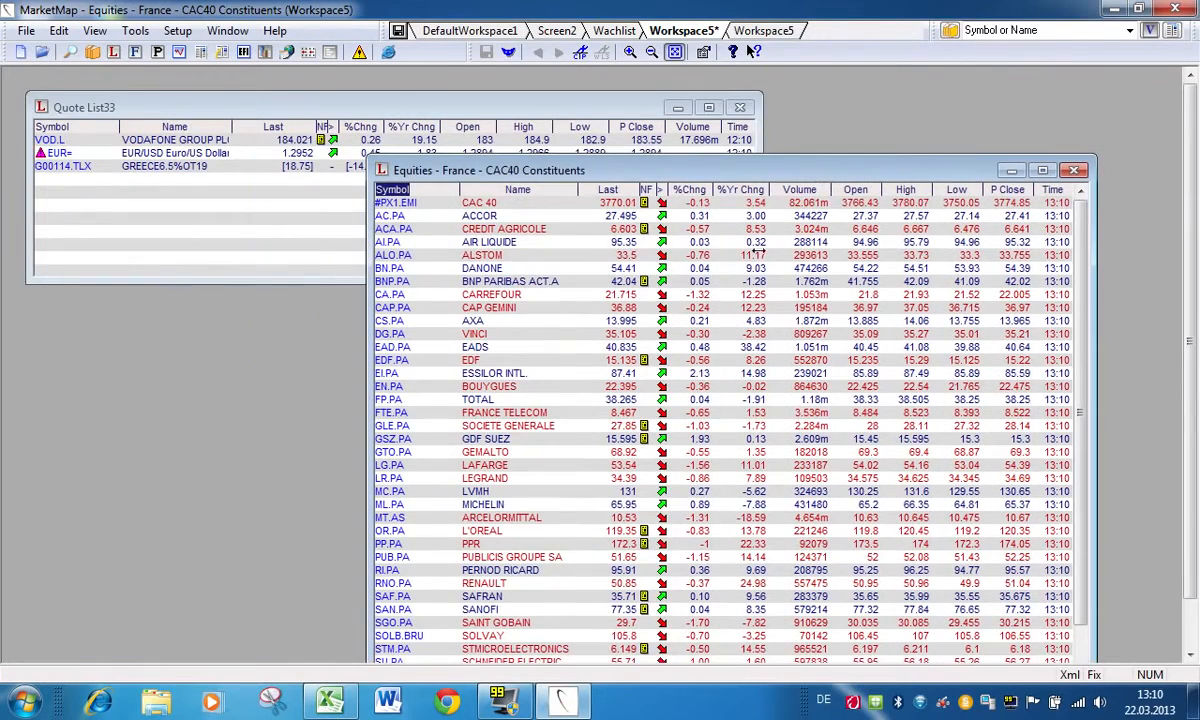
Step: Copy AI.PA from the CAC40 list into the quote list, close the CAC40 list and place the quote list in the workspace corner
left_click(383, 244)
left_click_drag(383, 244, 85, 186)
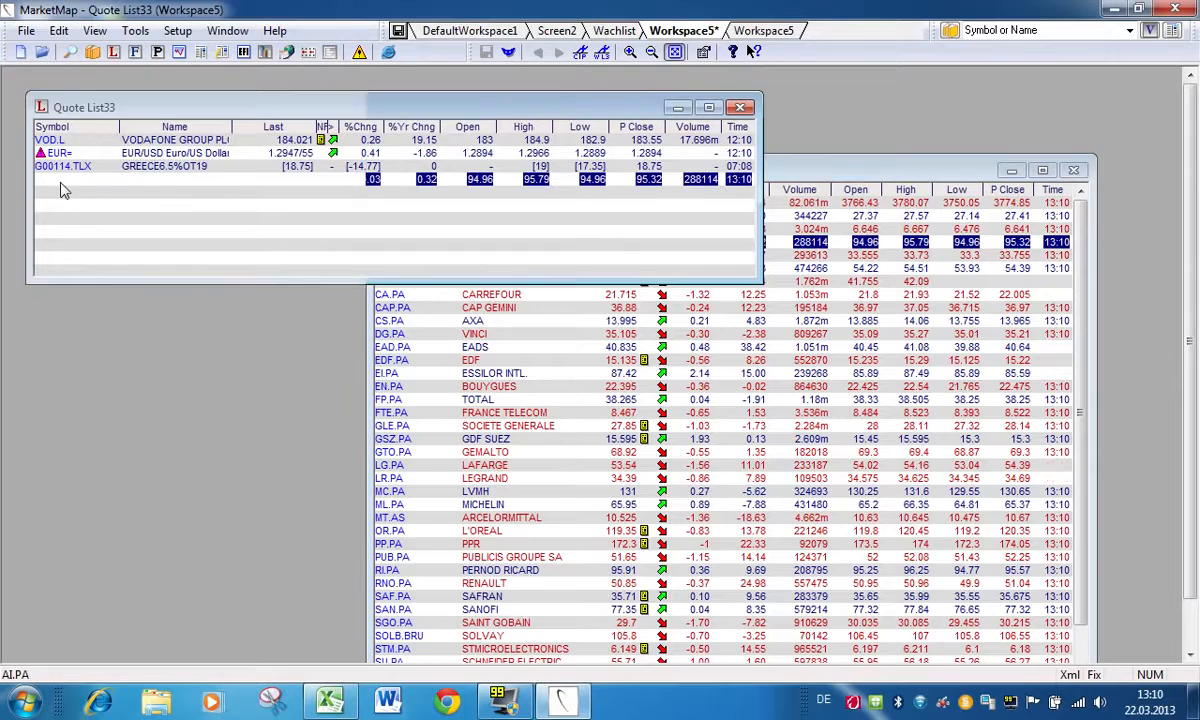
left_click(1073, 170)
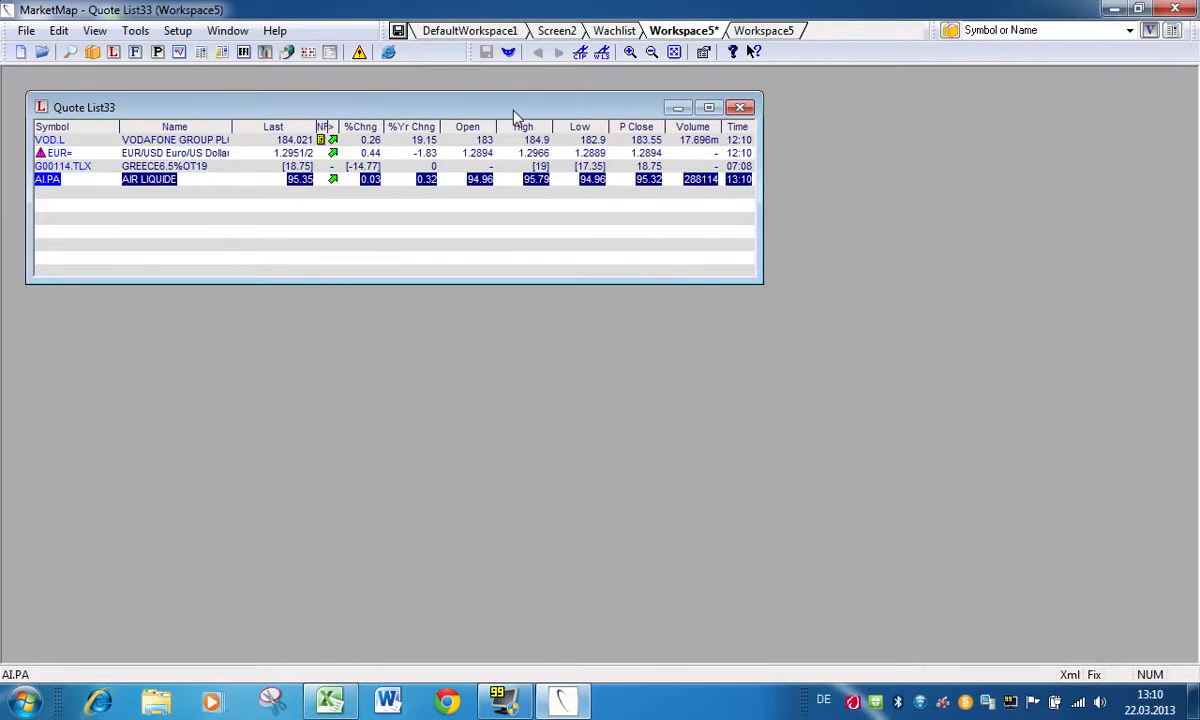
left_click_drag(502, 112, 479, 89)
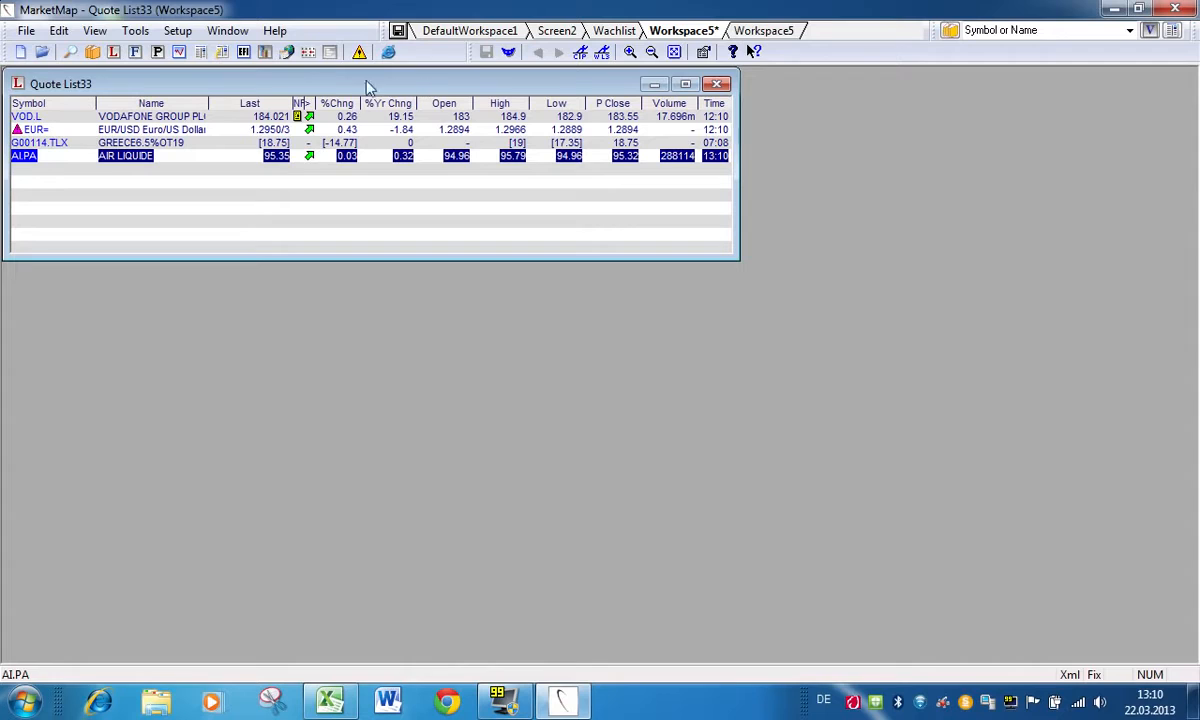
Step: Save the current workspace to the local disk in the MarketMap folder as Watchlist1
right_click(686, 37)
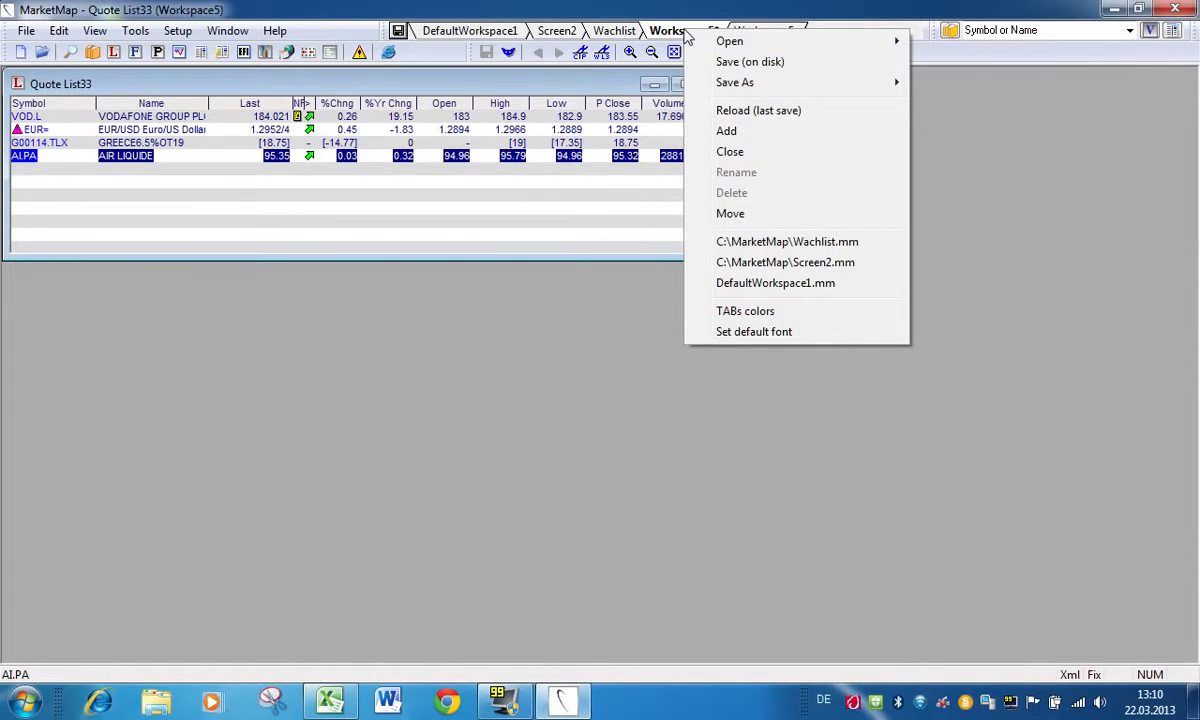
mouse_move(752, 90)
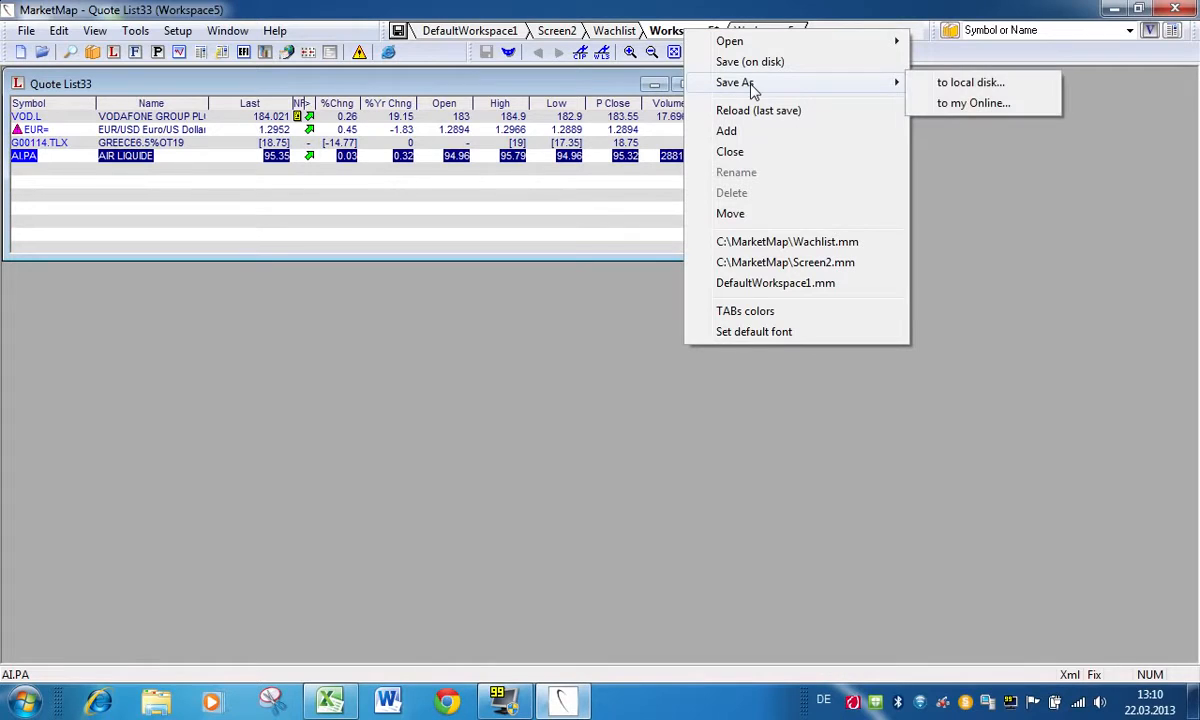
left_click(985, 84)
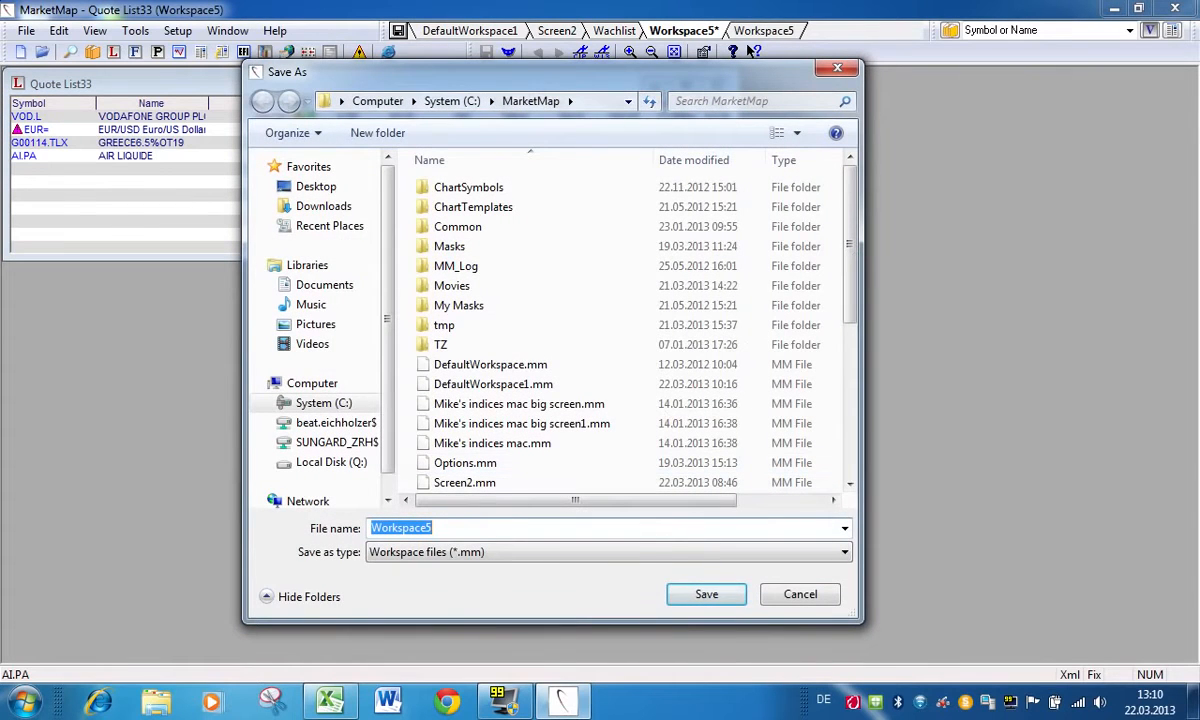
type("Watchlist1")
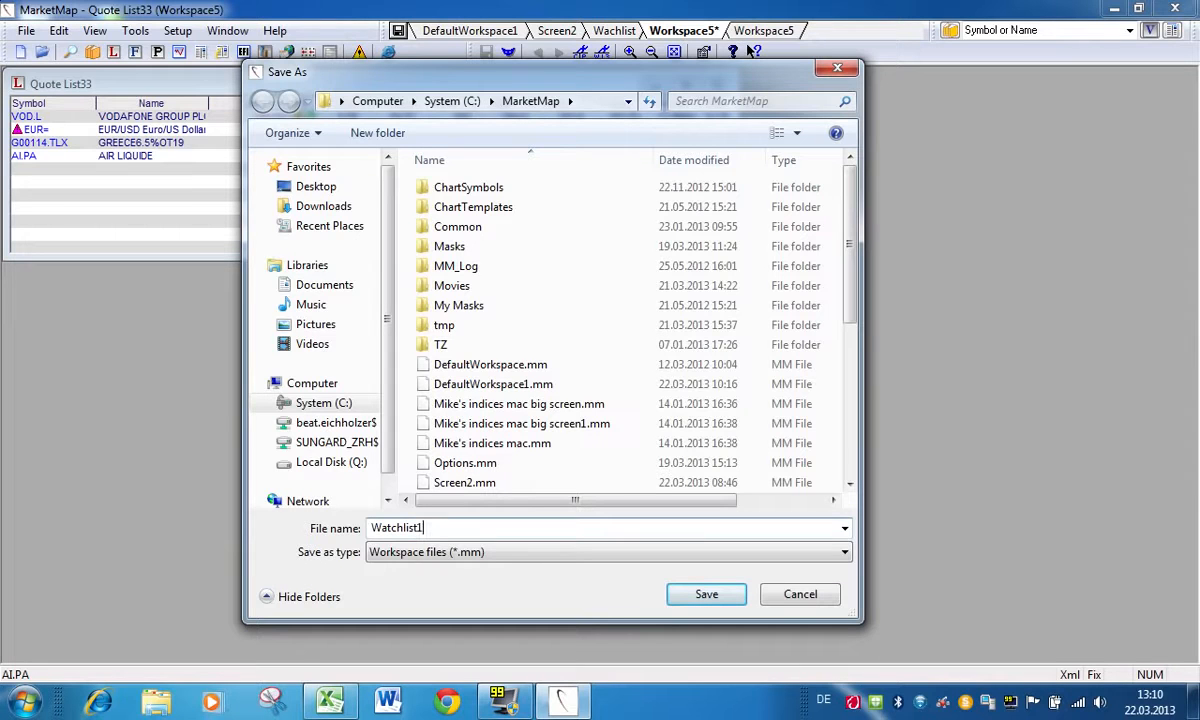
left_click(706, 594)
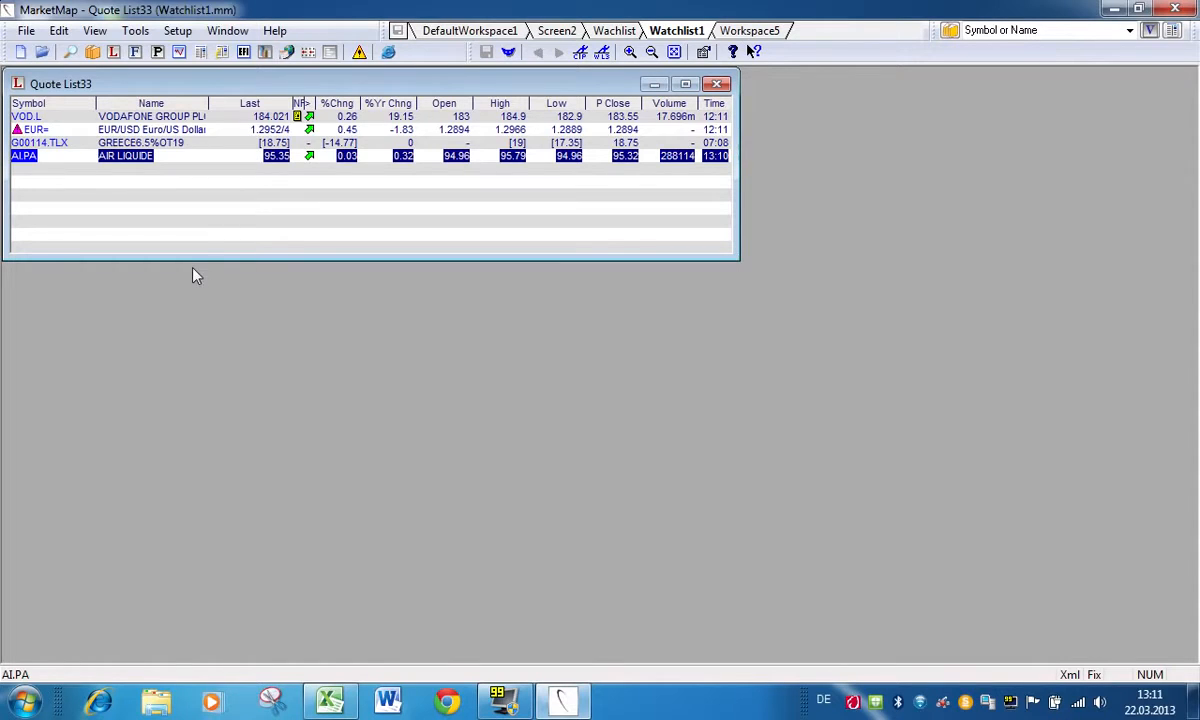
Step: Open a chart for VOD.L, place it below the quote list and narrow it to the quote list's width
right_click(124, 119)
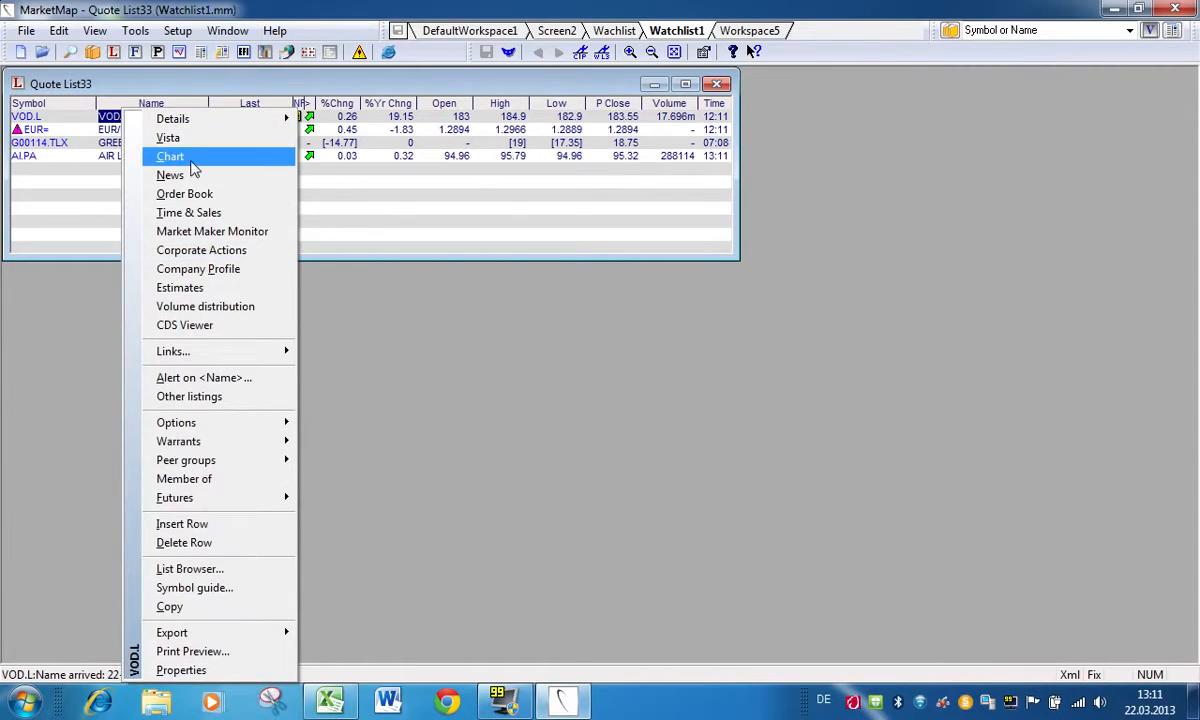
left_click(190, 157)
left_click_drag(218, 170, 140, 283)
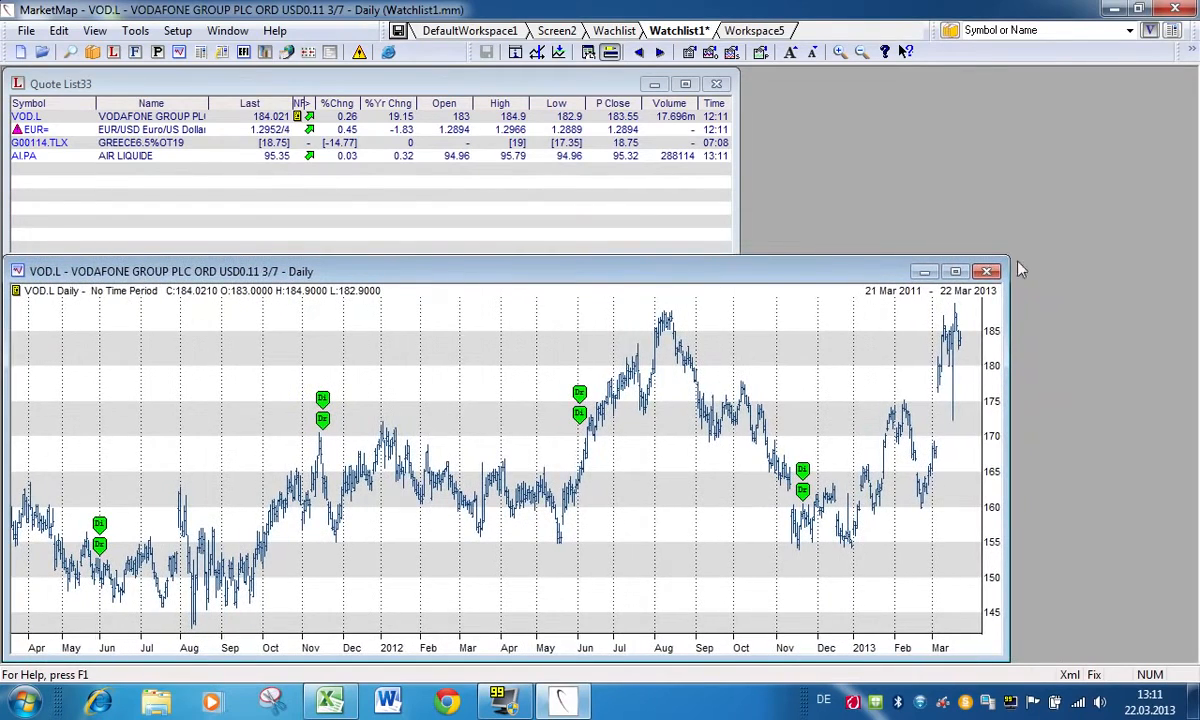
left_click_drag(1009, 263, 743, 265)
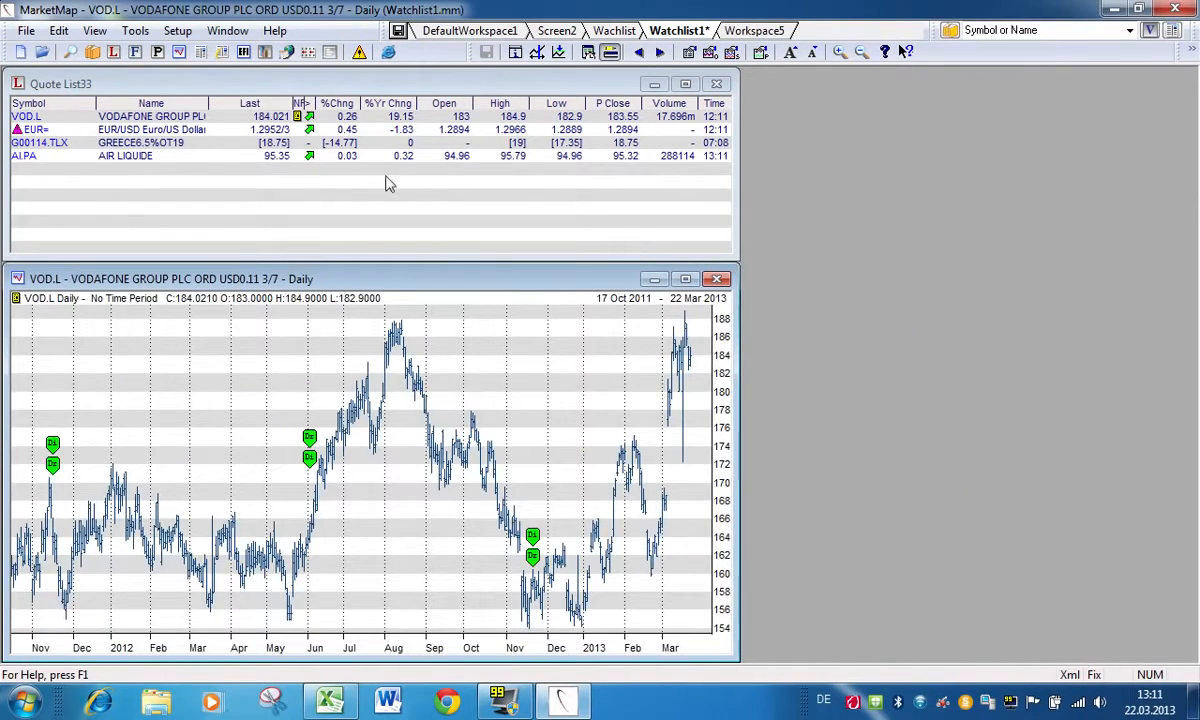
Step: Open the Time & Sales window for VOD.L, place it beside the chart and save the Watchlist1 workspace
right_click(115, 118)
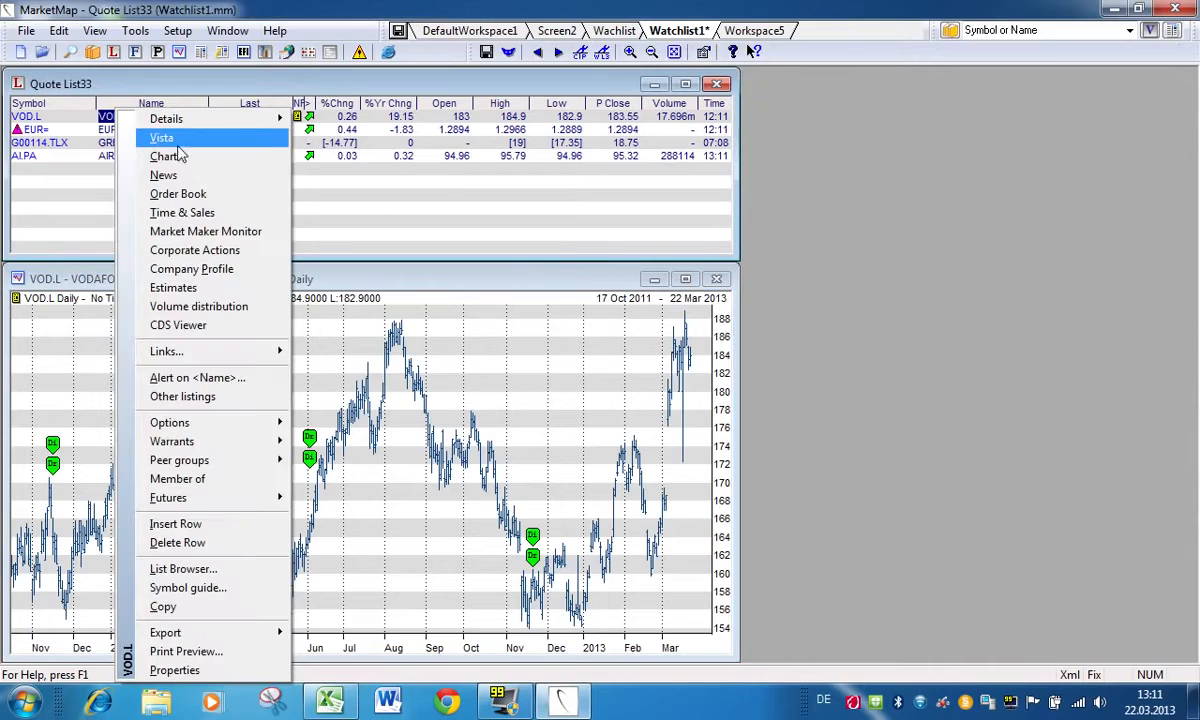
left_click(183, 213)
left_click_drag(152, 152, 795, 260)
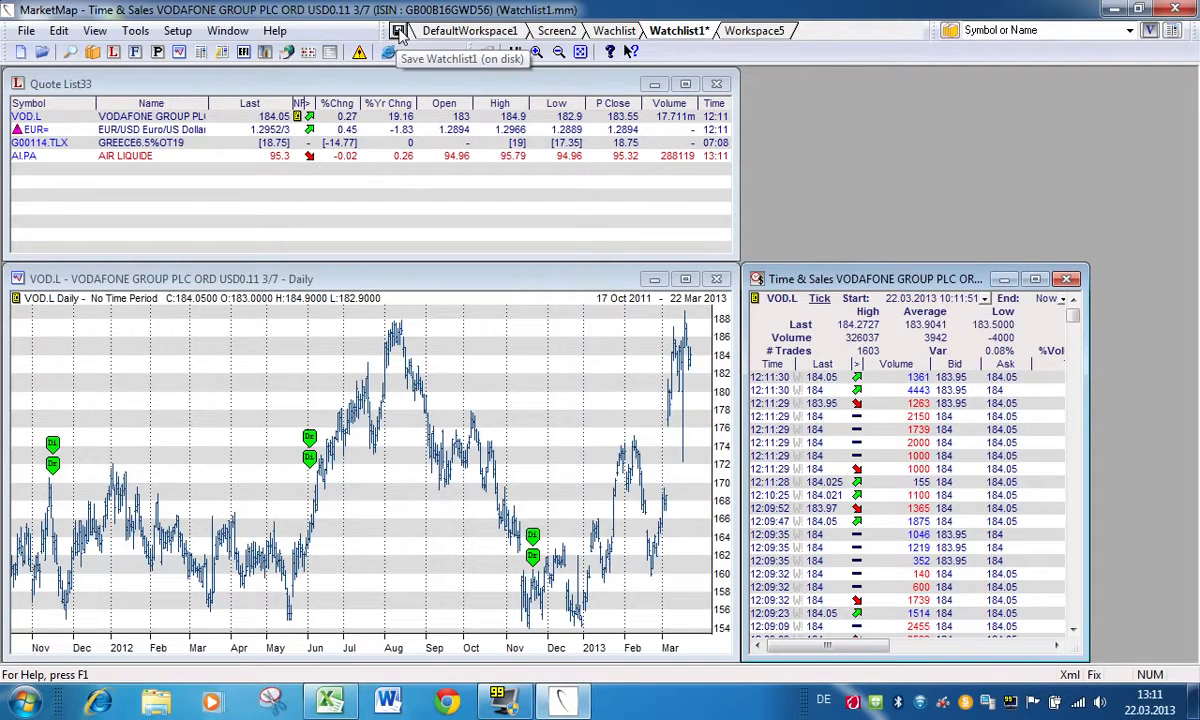
left_click(398, 33)
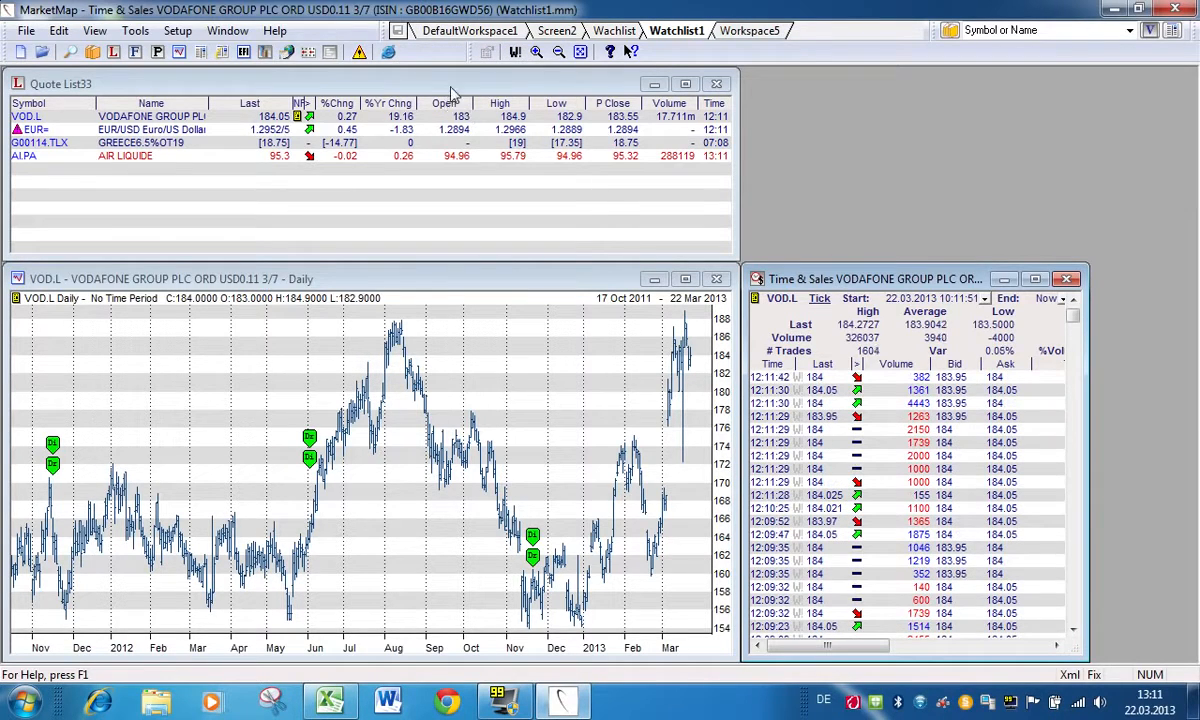
Step: Add FP.PA to the quote list, leaving one blank row below AI.PA, and save the Watchlist1 workspace
left_click(27, 190)
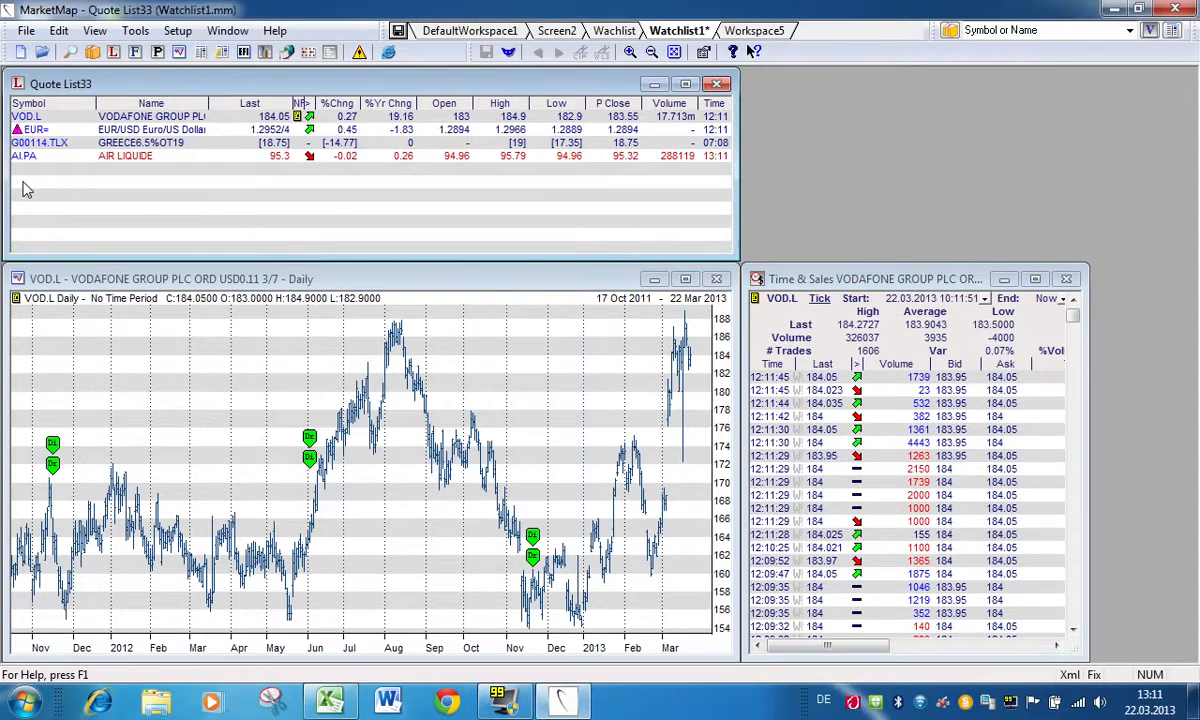
left_click(24, 185)
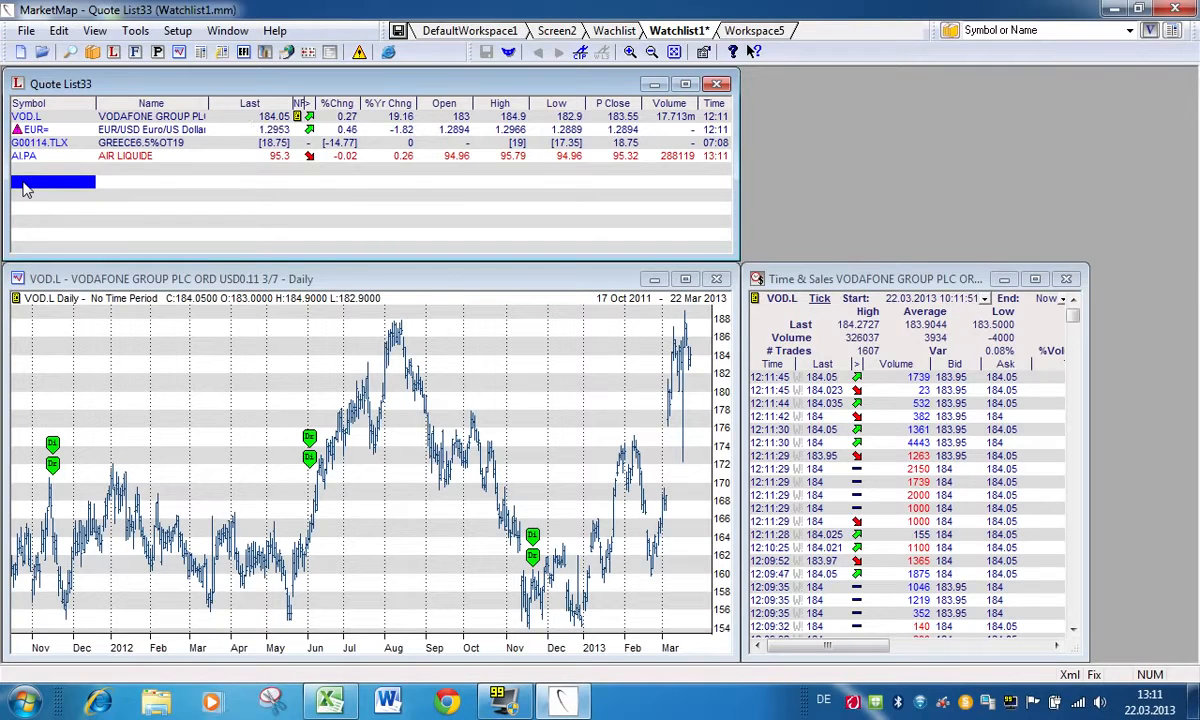
type("FP")
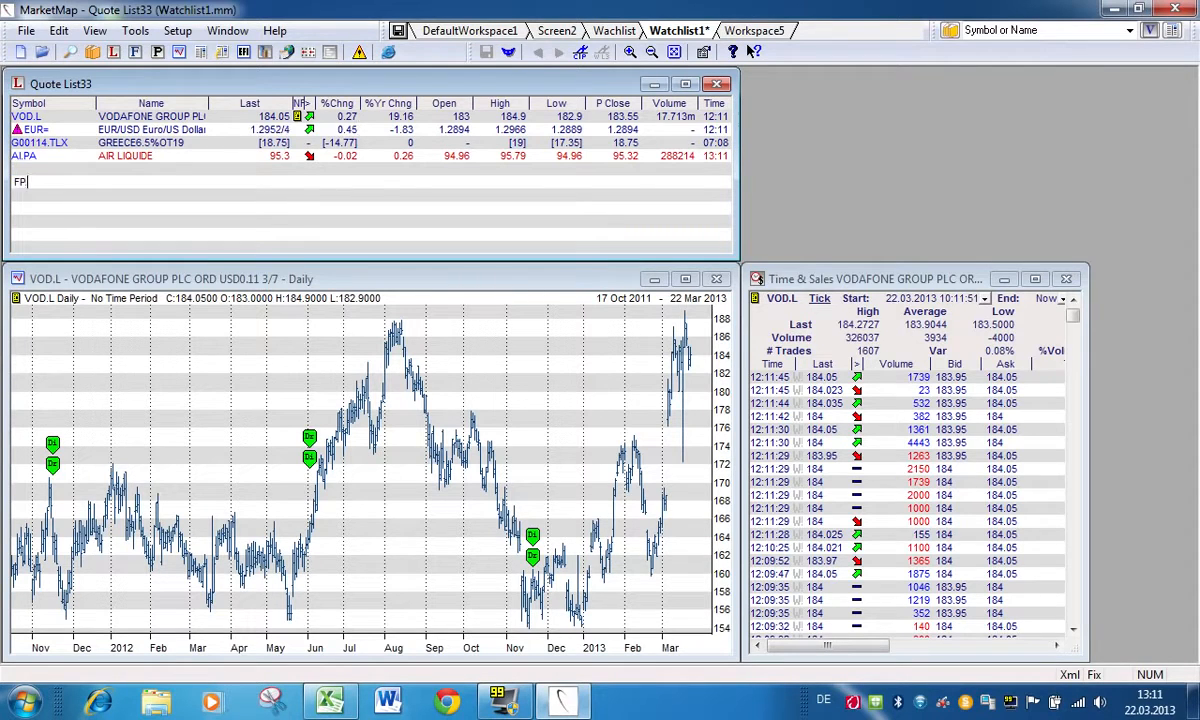
type(".PA")
key("Return")
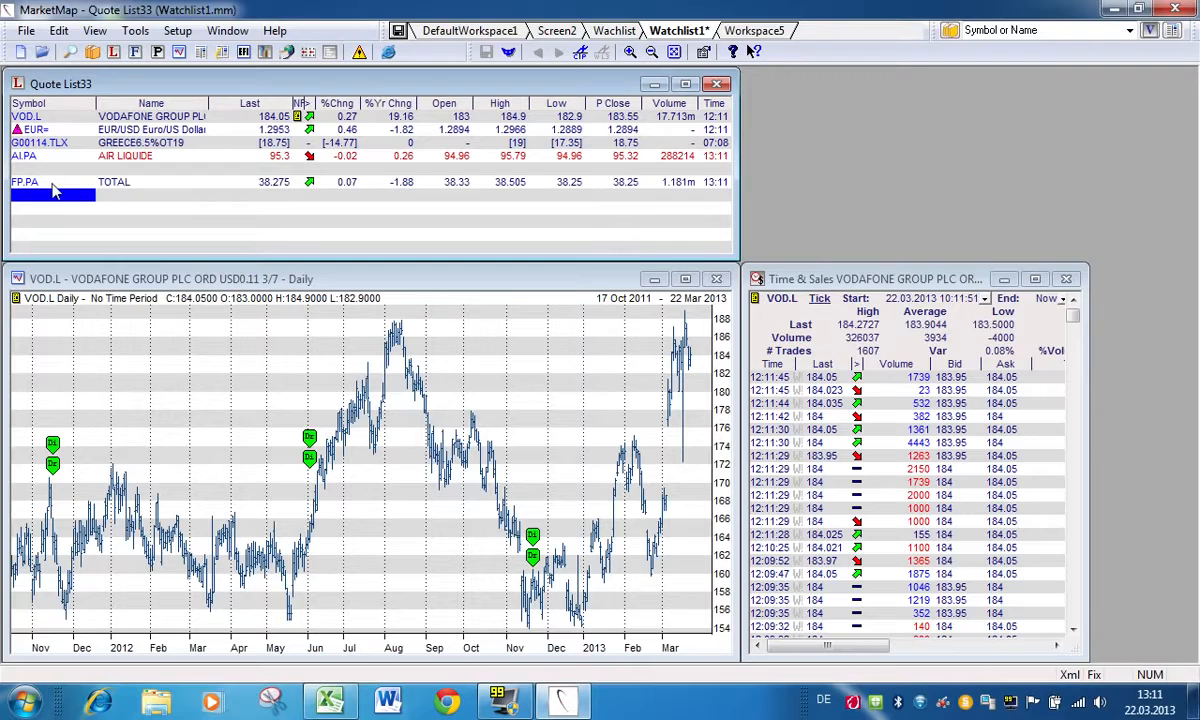
left_click(400, 31)
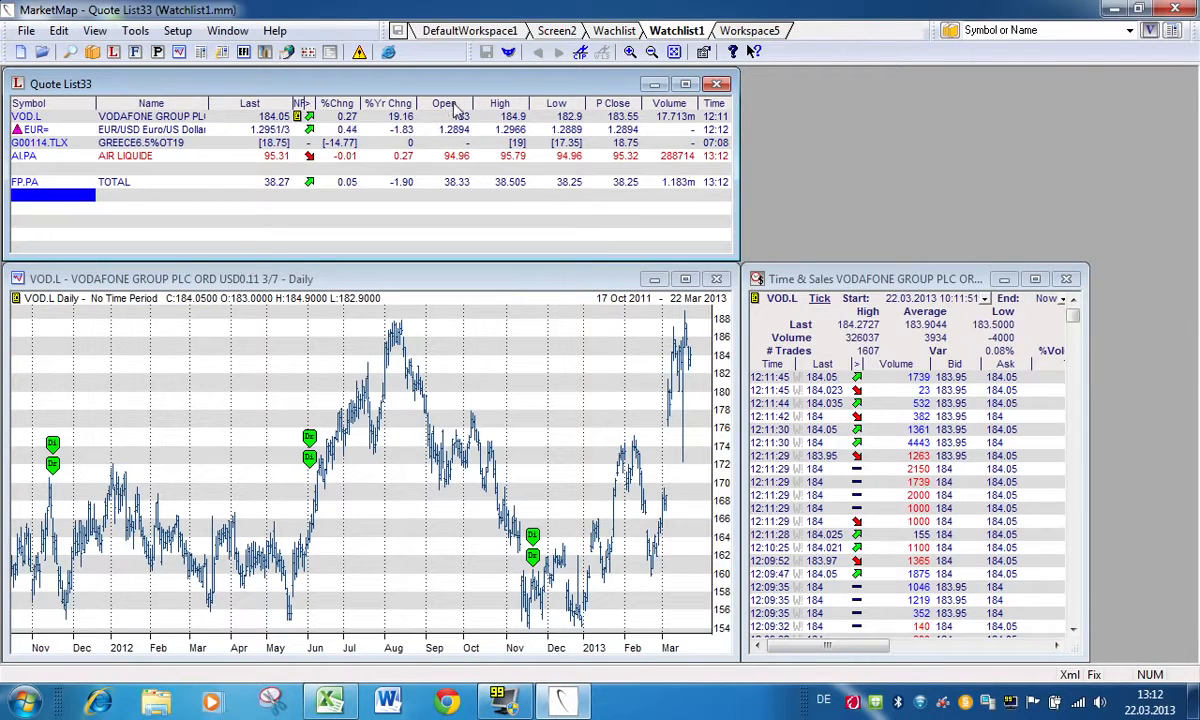
Step: Add a column with the Div (dividend) field after the Open column of the quote list
right_click(443, 106)
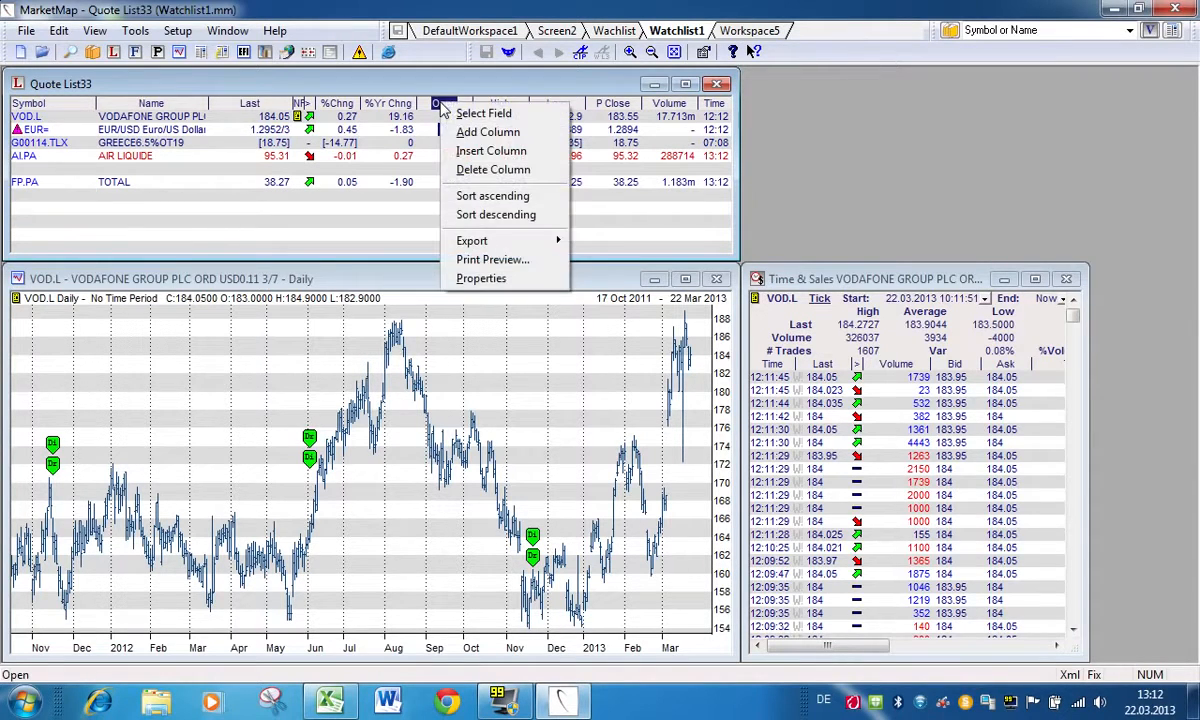
left_click(491, 139)
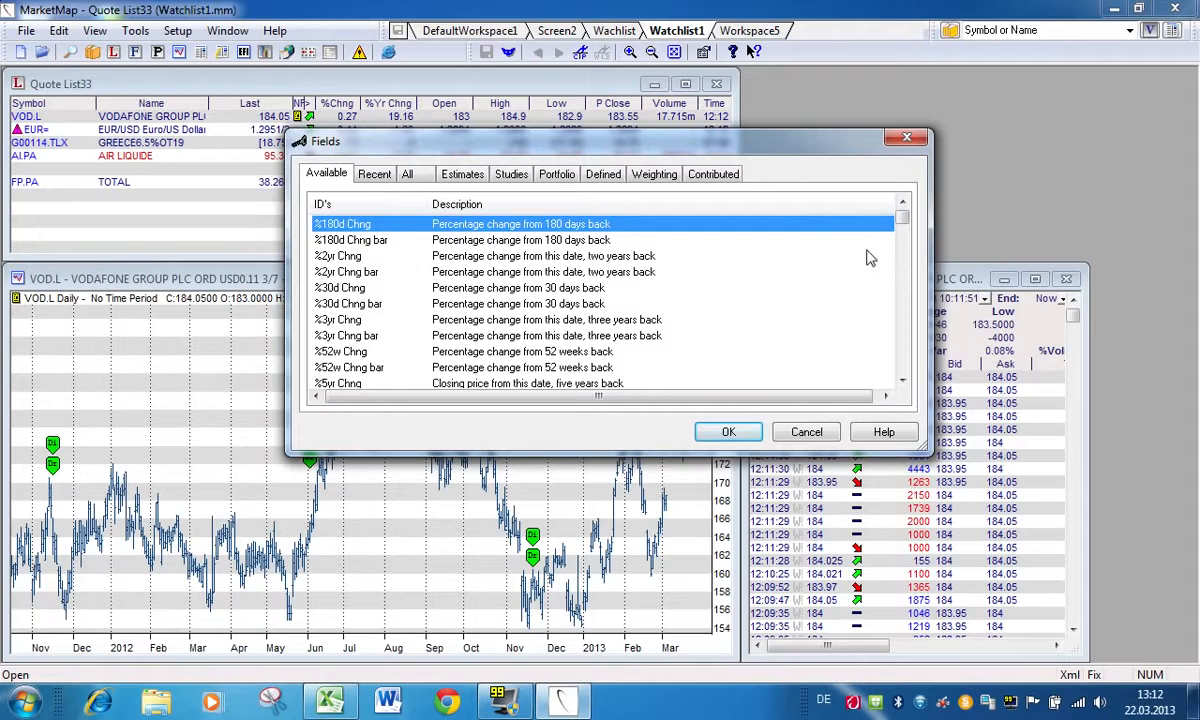
left_click_drag(904, 222, 908, 268)
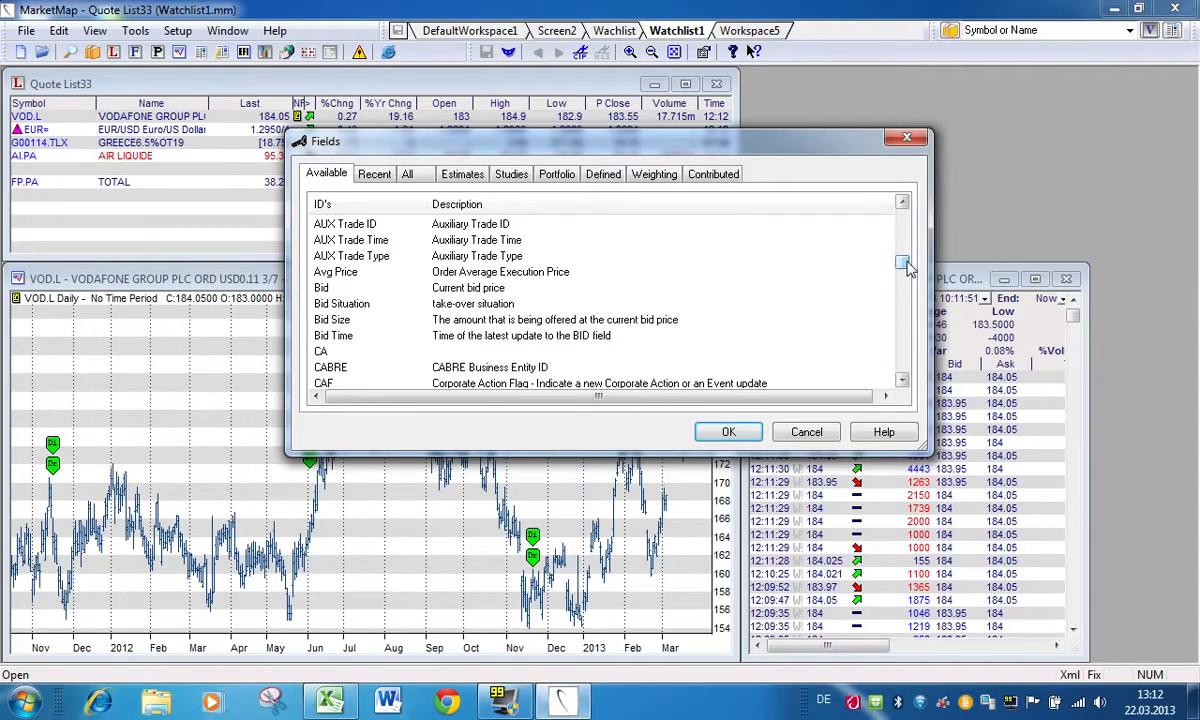
left_click_drag(904, 266, 905, 286)
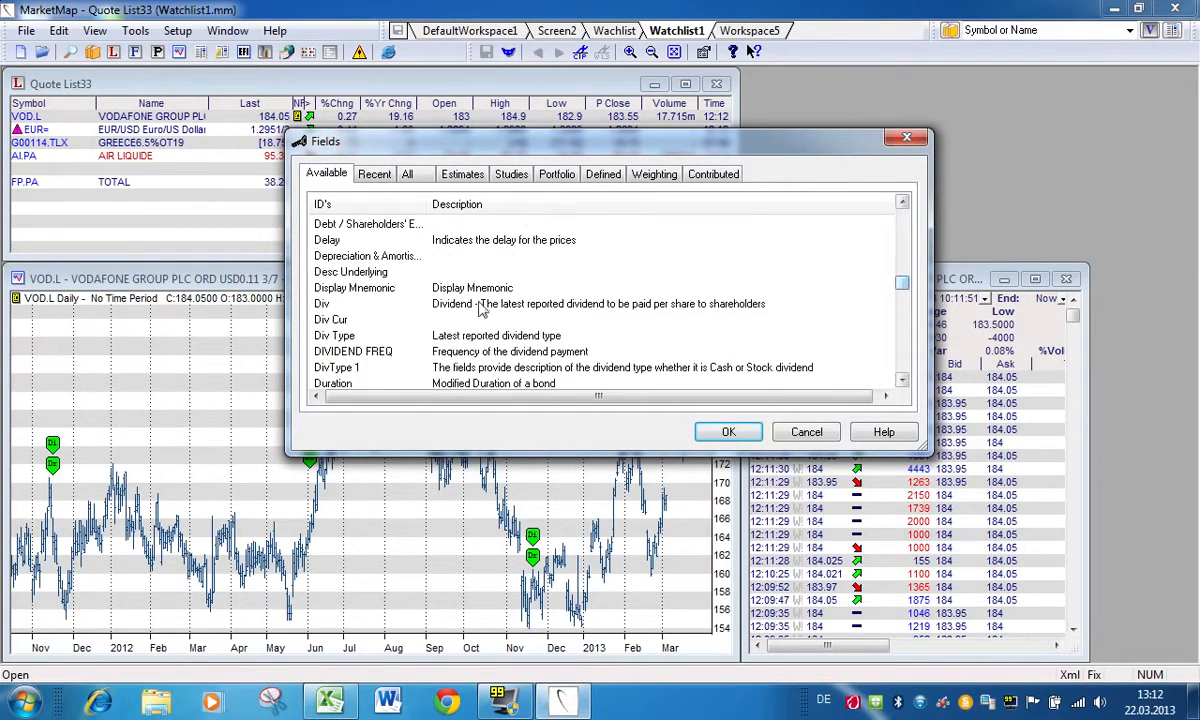
left_click(320, 303)
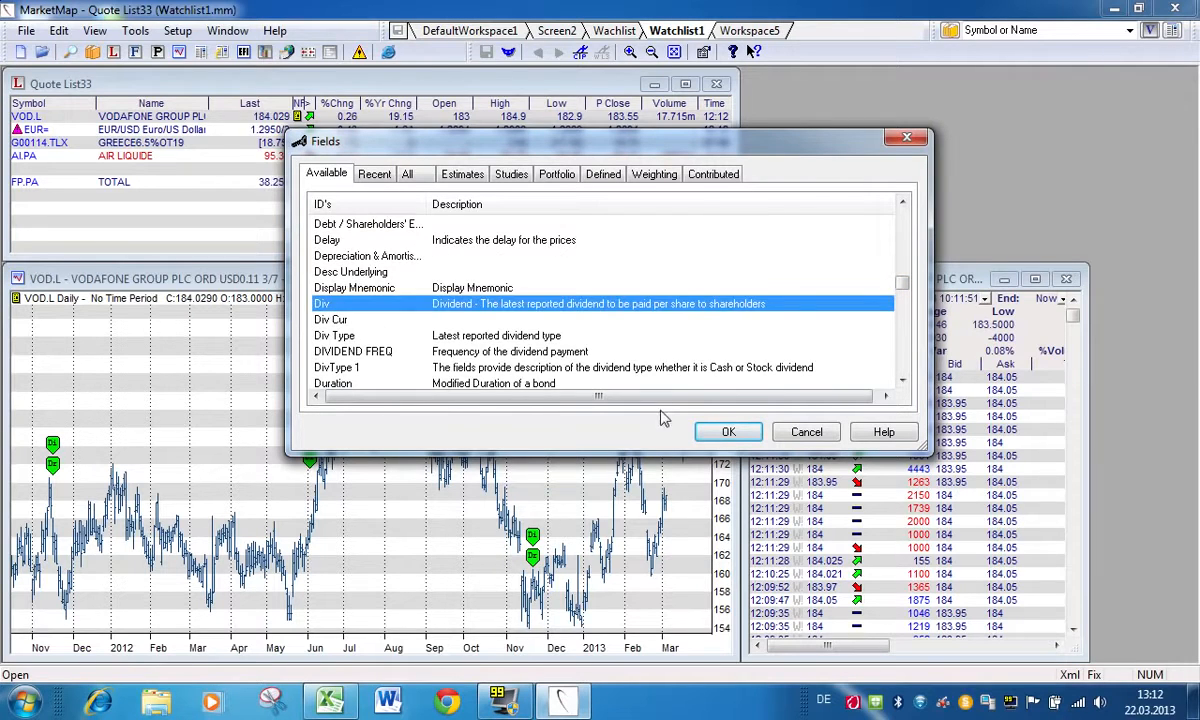
left_click(725, 430)
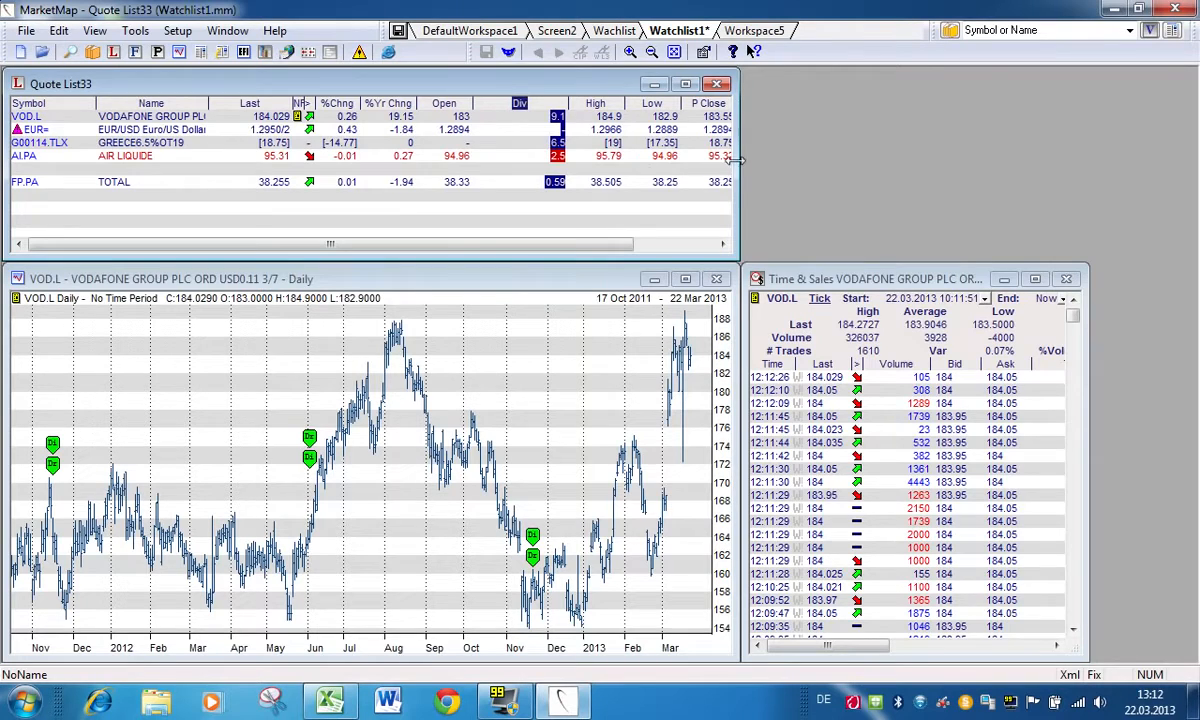
Step: Widen the quote list window, move the Div column between Volume and Time, and narrow that column
left_click_drag(735, 160, 955, 160)
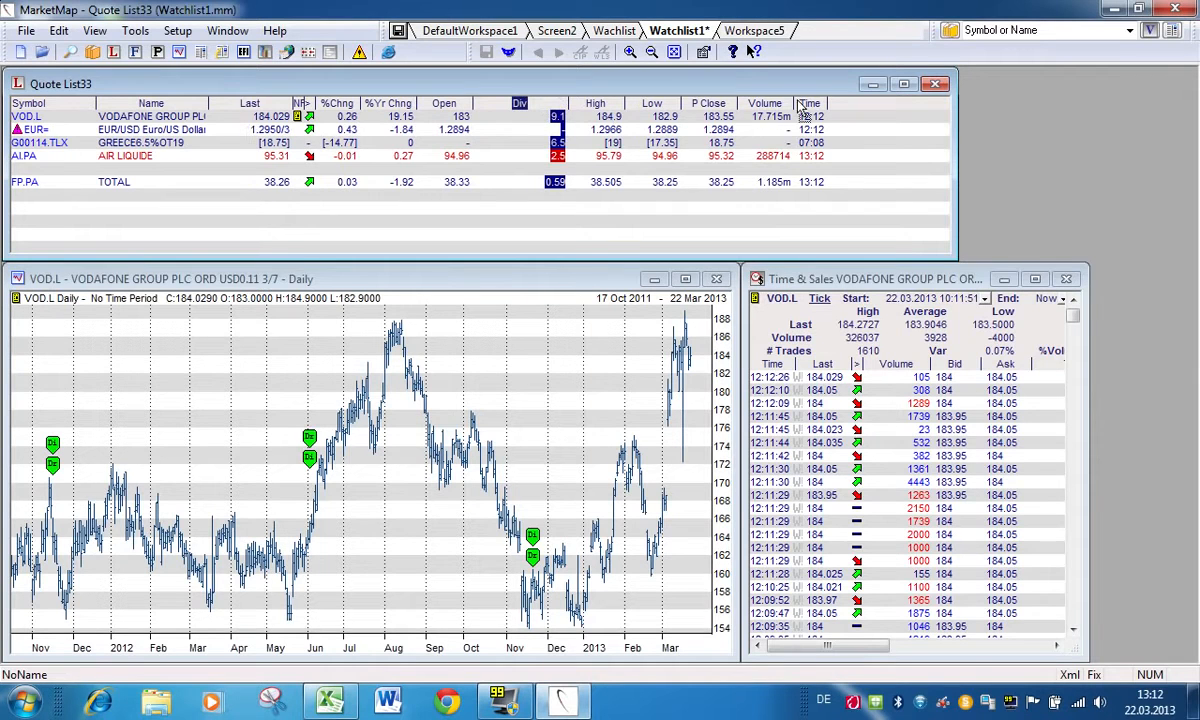
left_click_drag(808, 108, 805, 106)
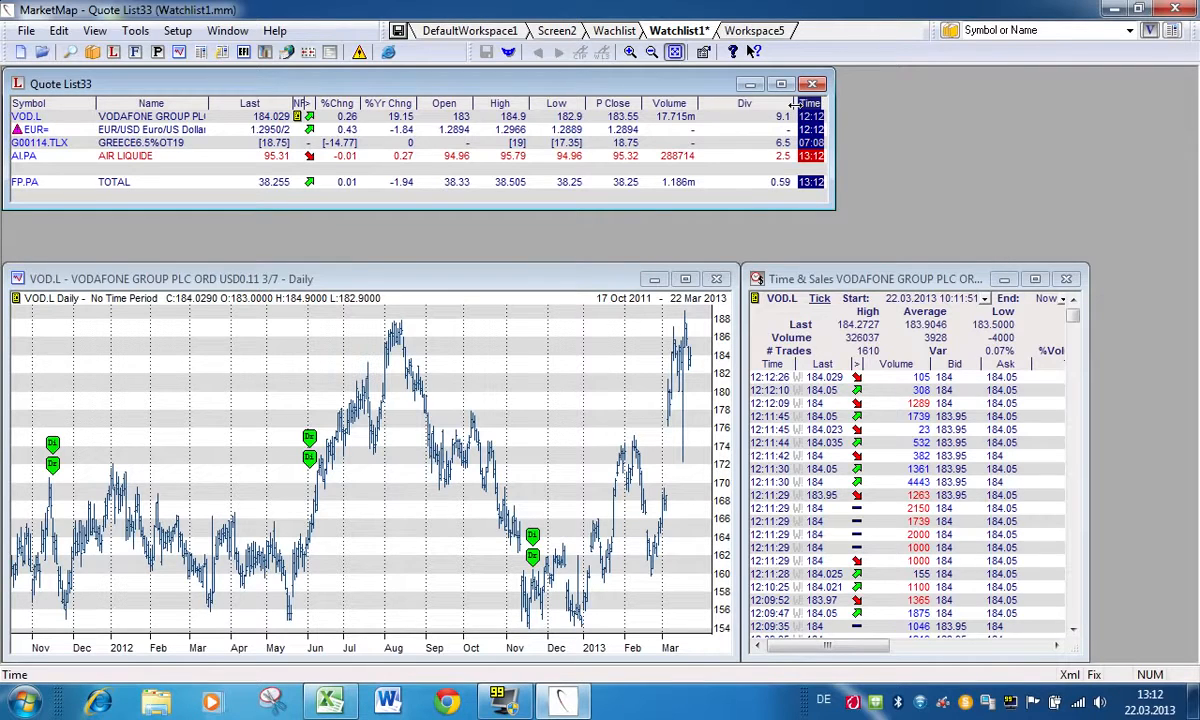
left_click_drag(797, 105, 753, 105)
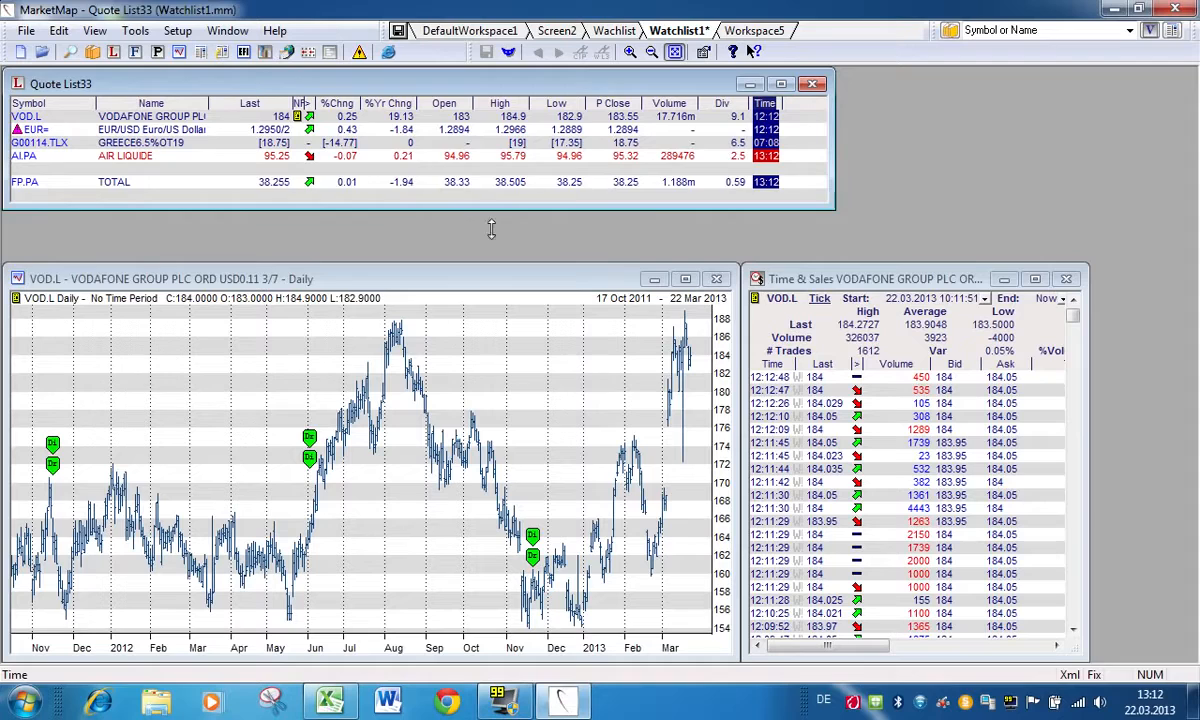
Step: Extend the quote list window down to the VOD.L chart and save the Watchlist1 workspace
left_click_drag(491, 229, 491, 256)
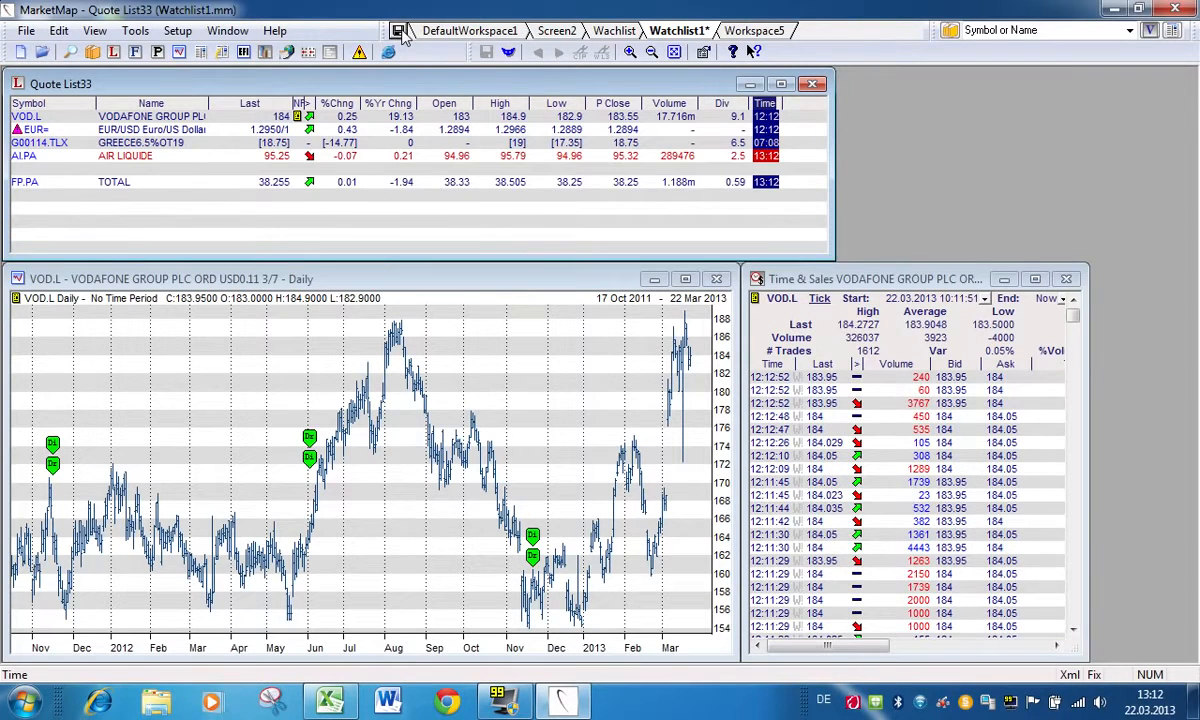
left_click(399, 31)
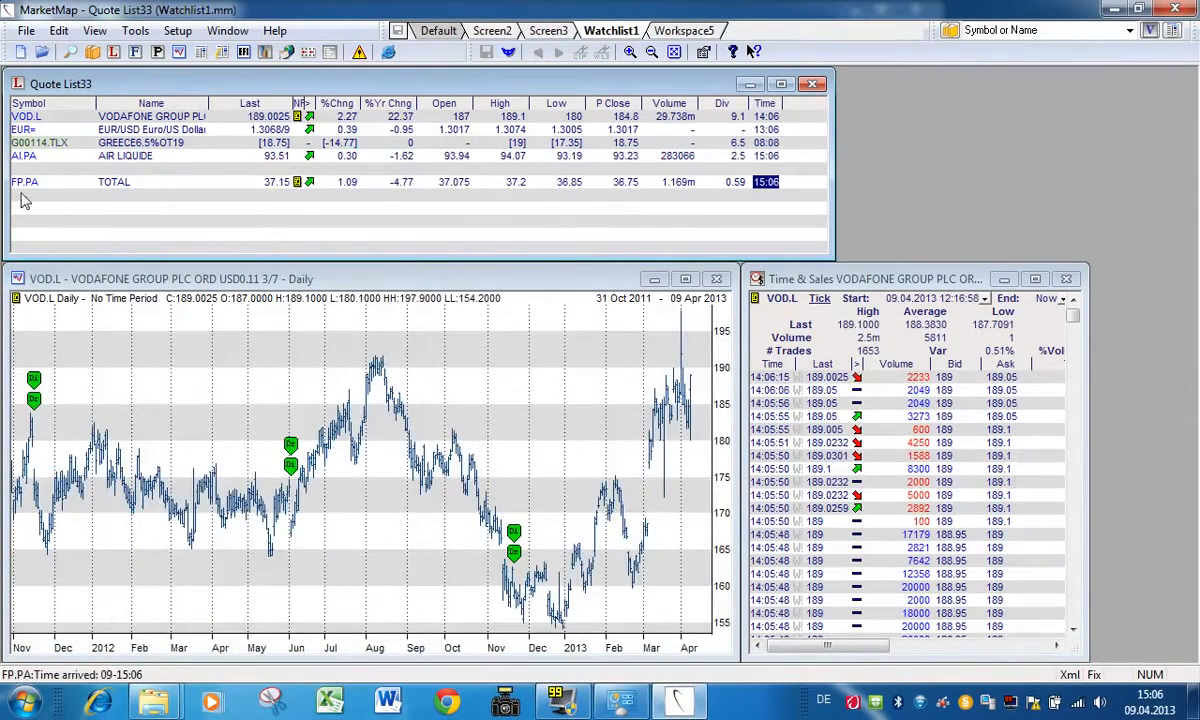
Step: Add F.N below FP.PA in the quote list, and cancel closing the program at the save prompt
left_click(22, 196)
type("F")
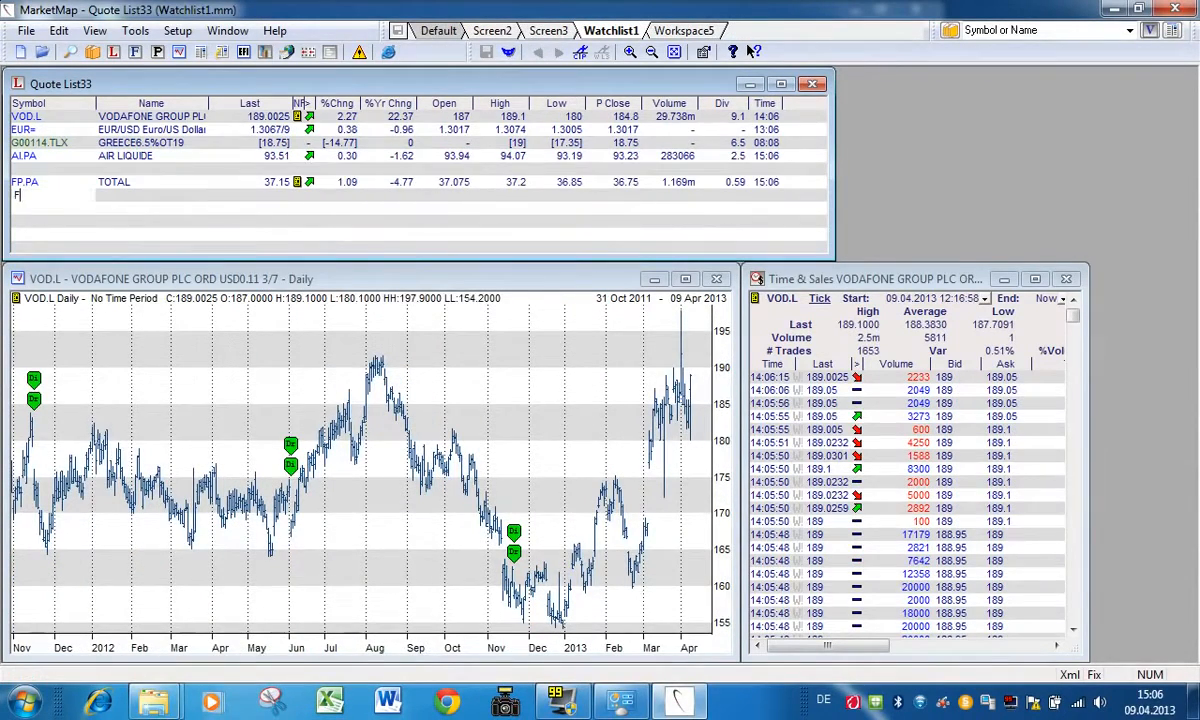
key("Return")
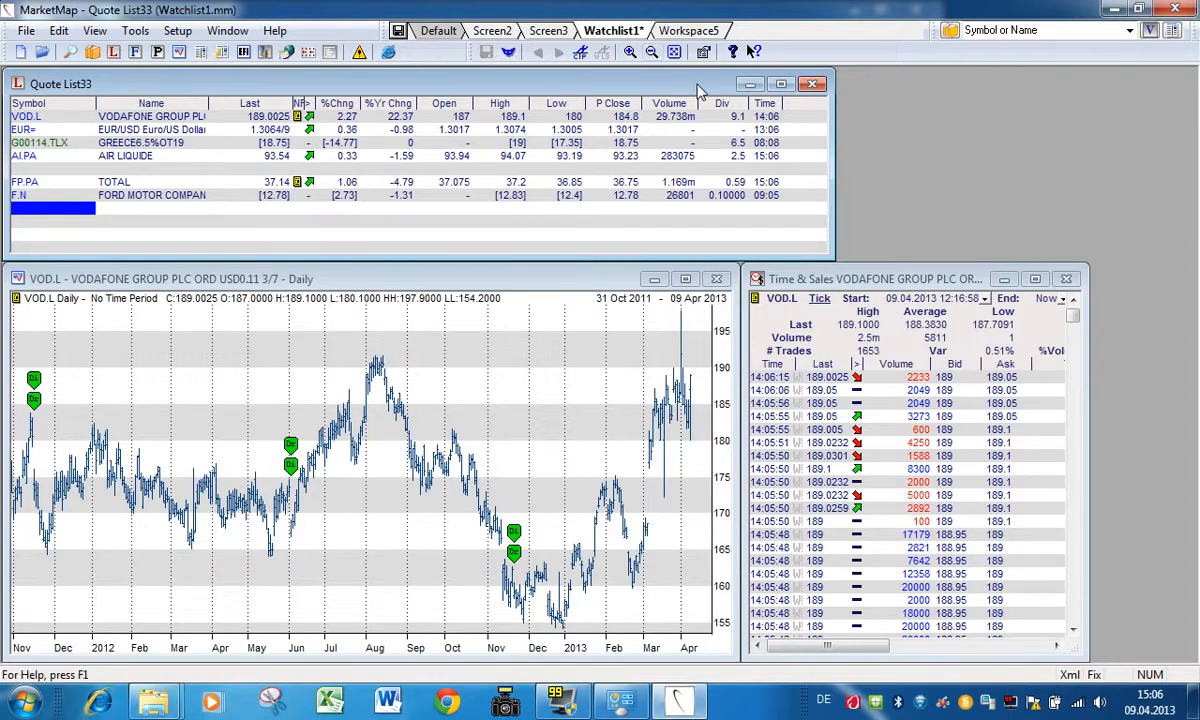
left_click(1172, 9)
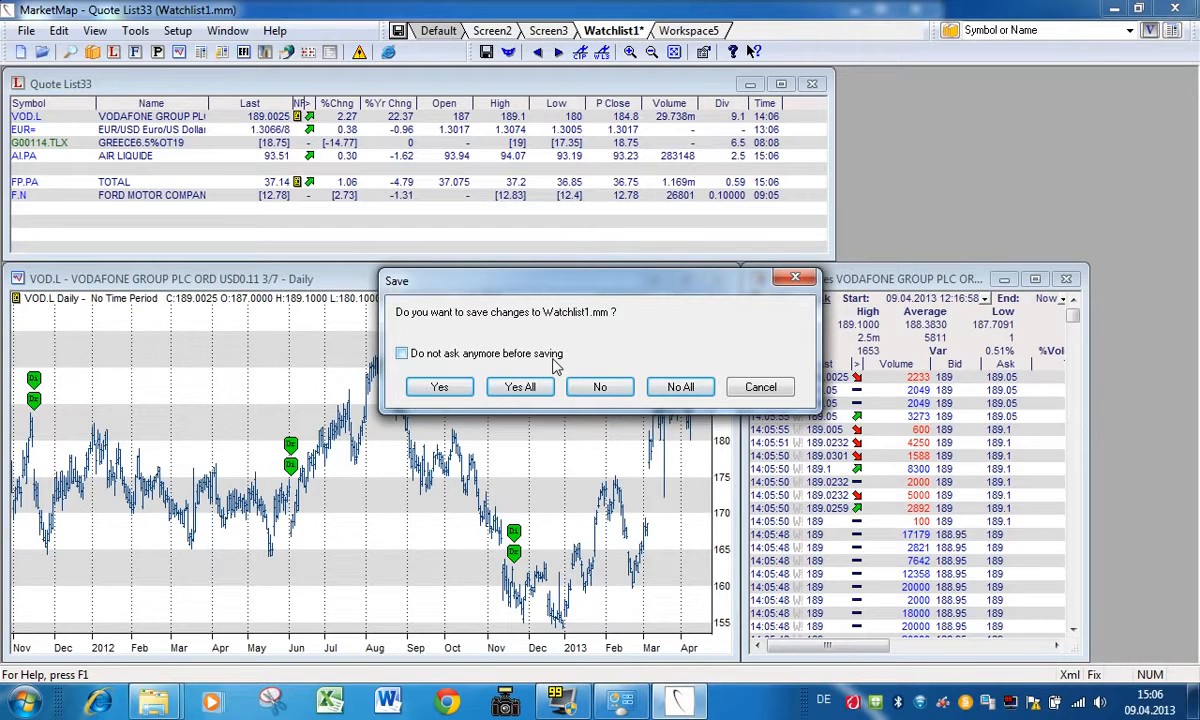
left_click(762, 388)
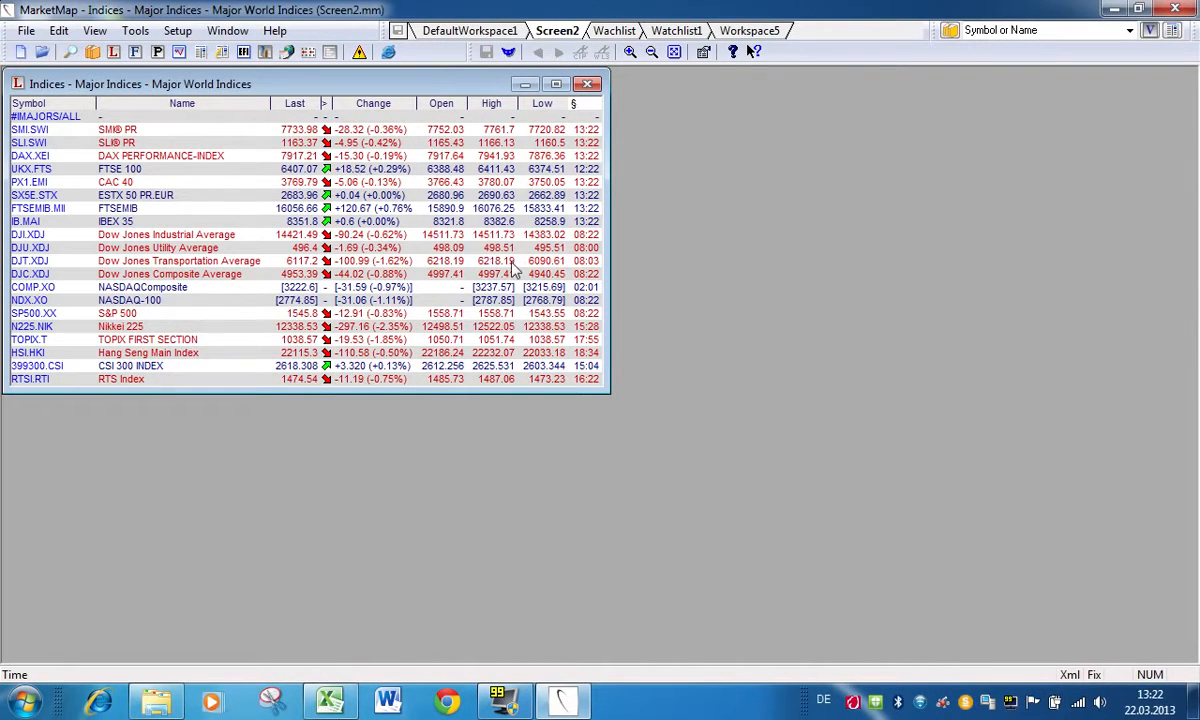
Step: Open a chart for UKX.FTS from the Major World Indices list and set its time scale to 5 Minutes, Hourly and back to Daily
double_click(298, 171)
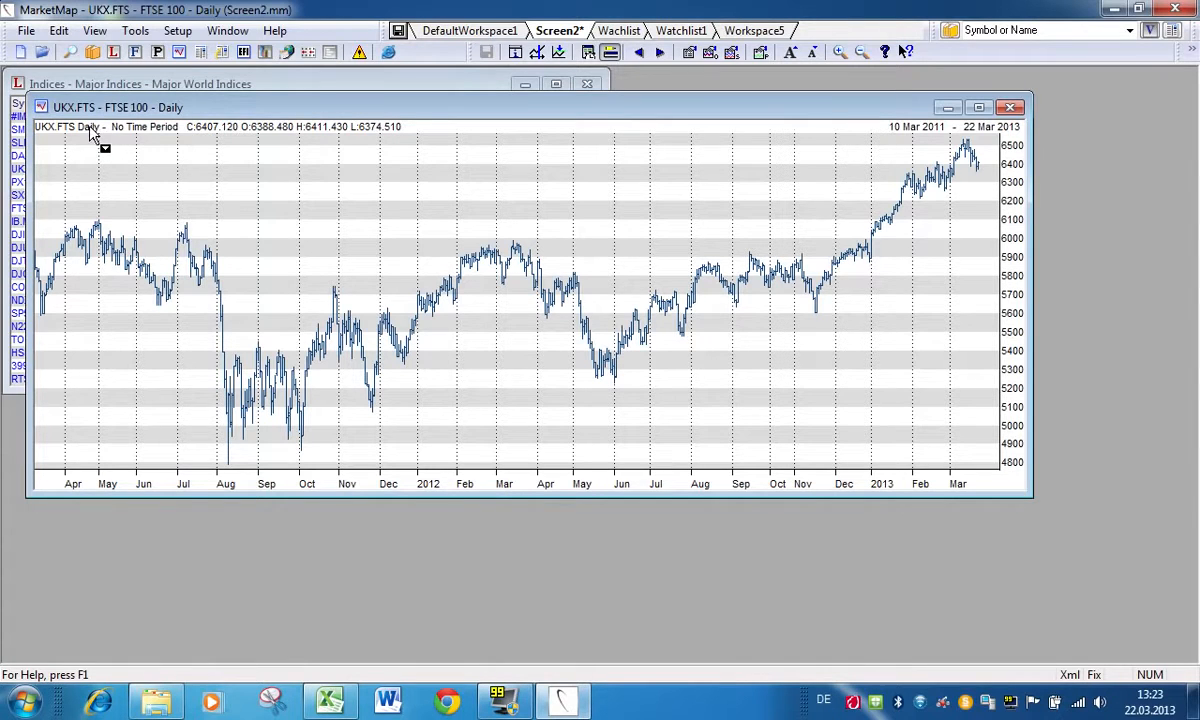
left_click(91, 134)
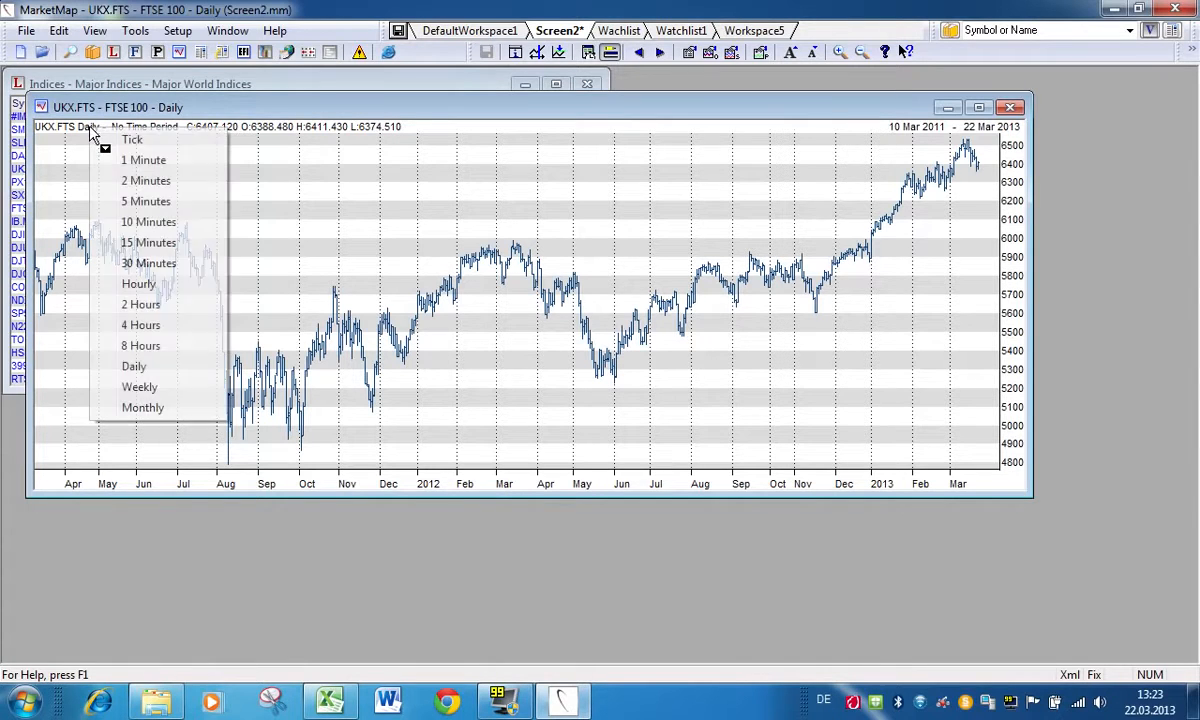
left_click(156, 201)
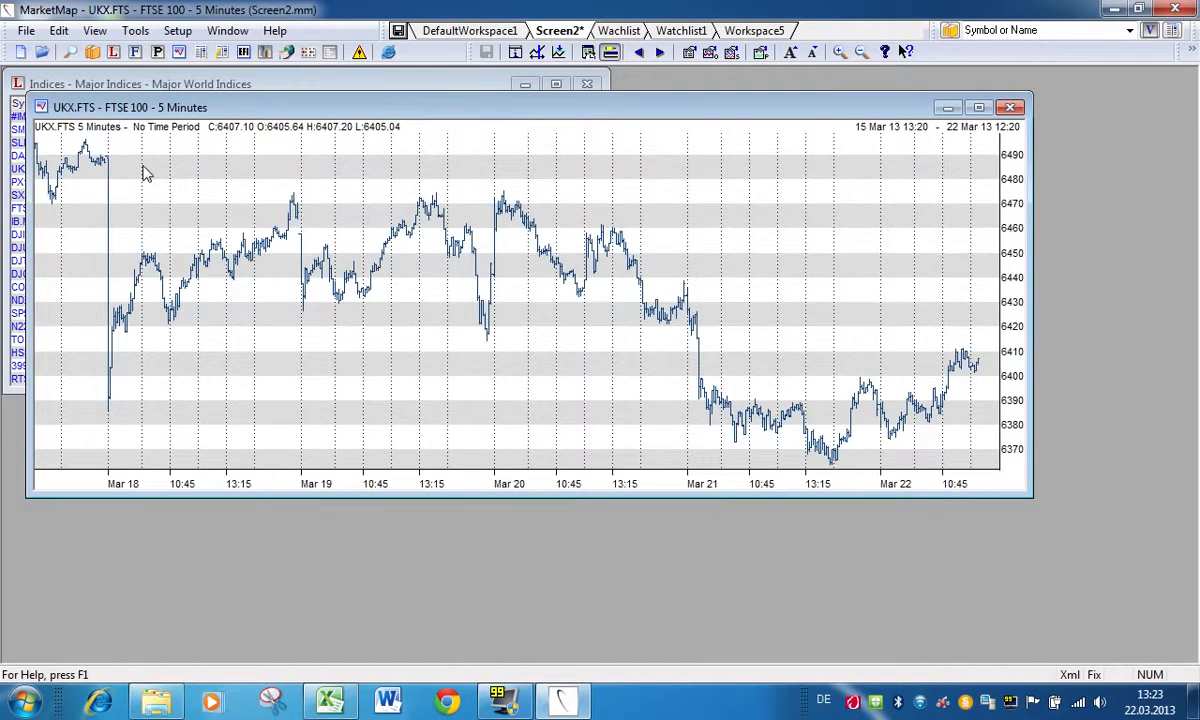
left_click(98, 122)
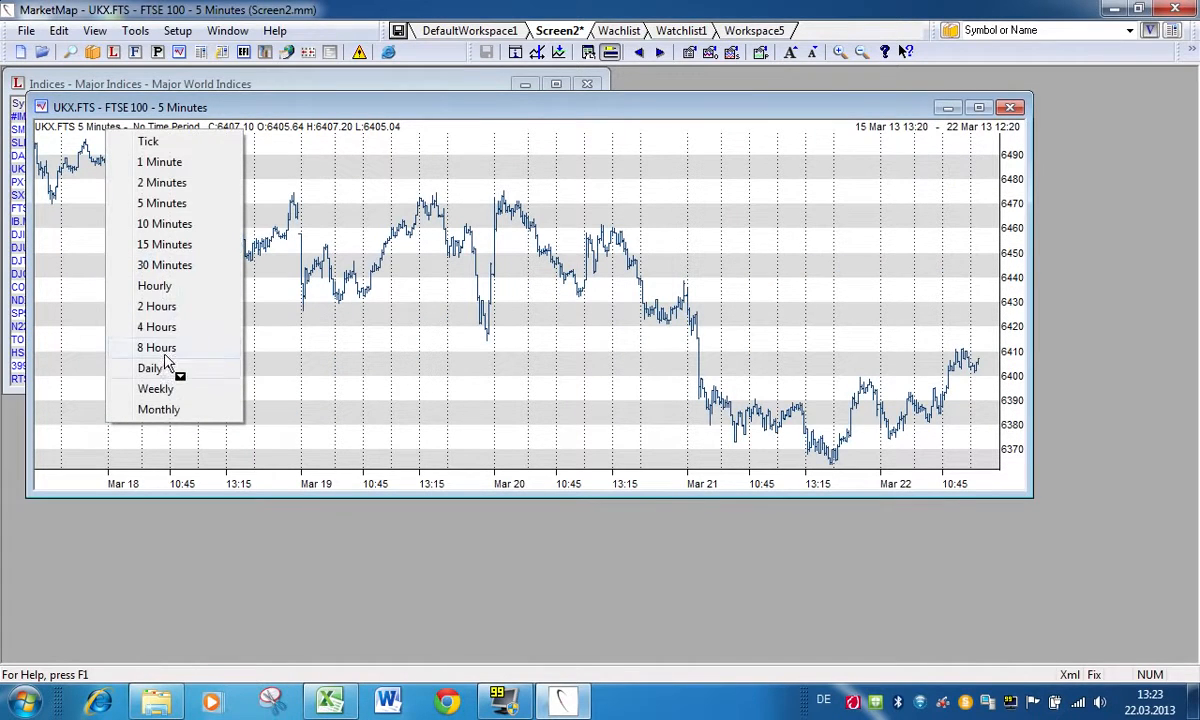
left_click(158, 286)
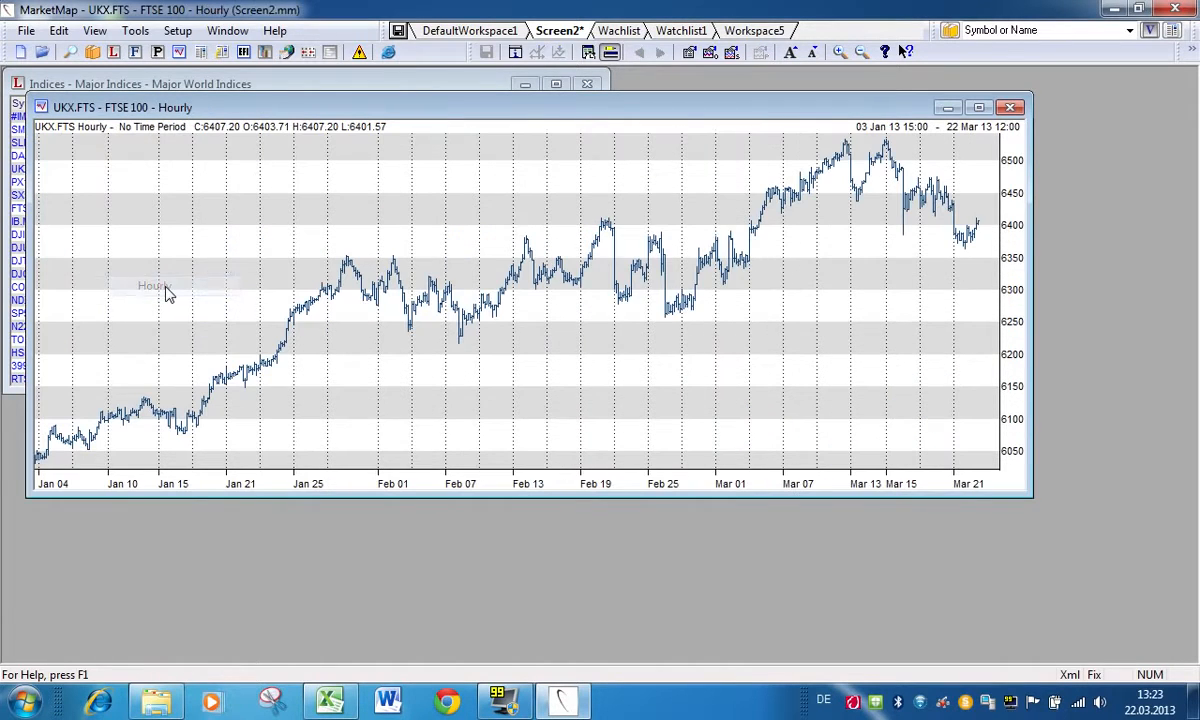
left_click(97, 130)
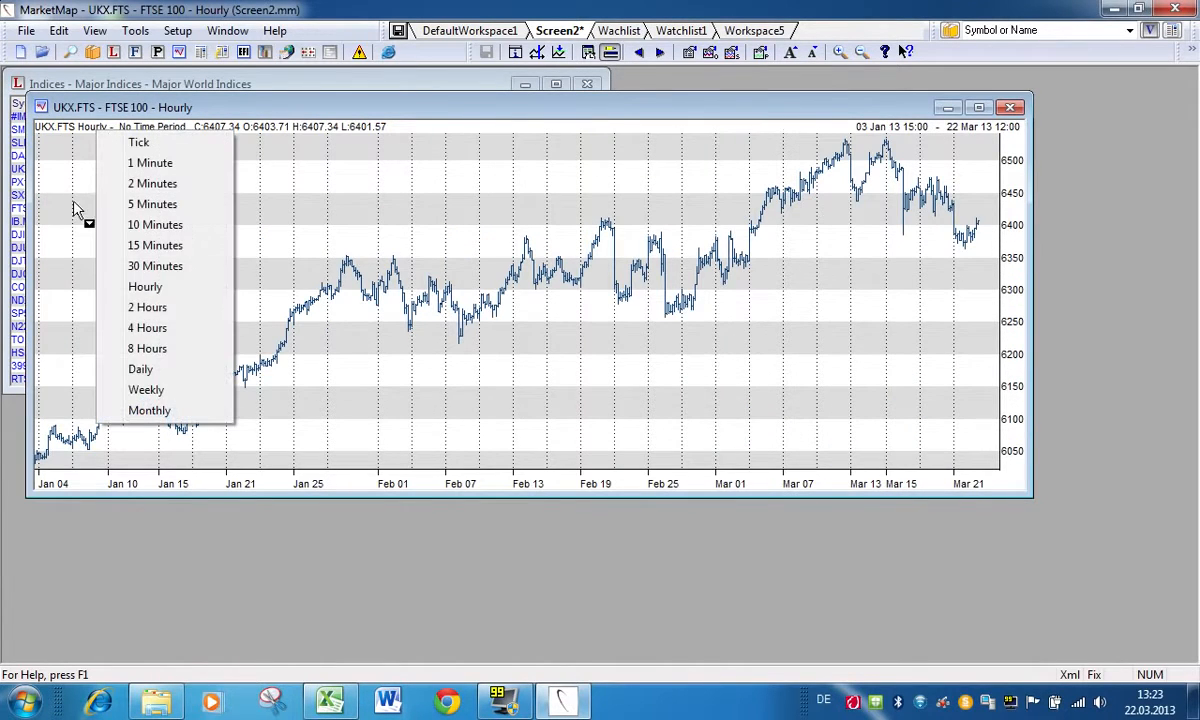
left_click(140, 369)
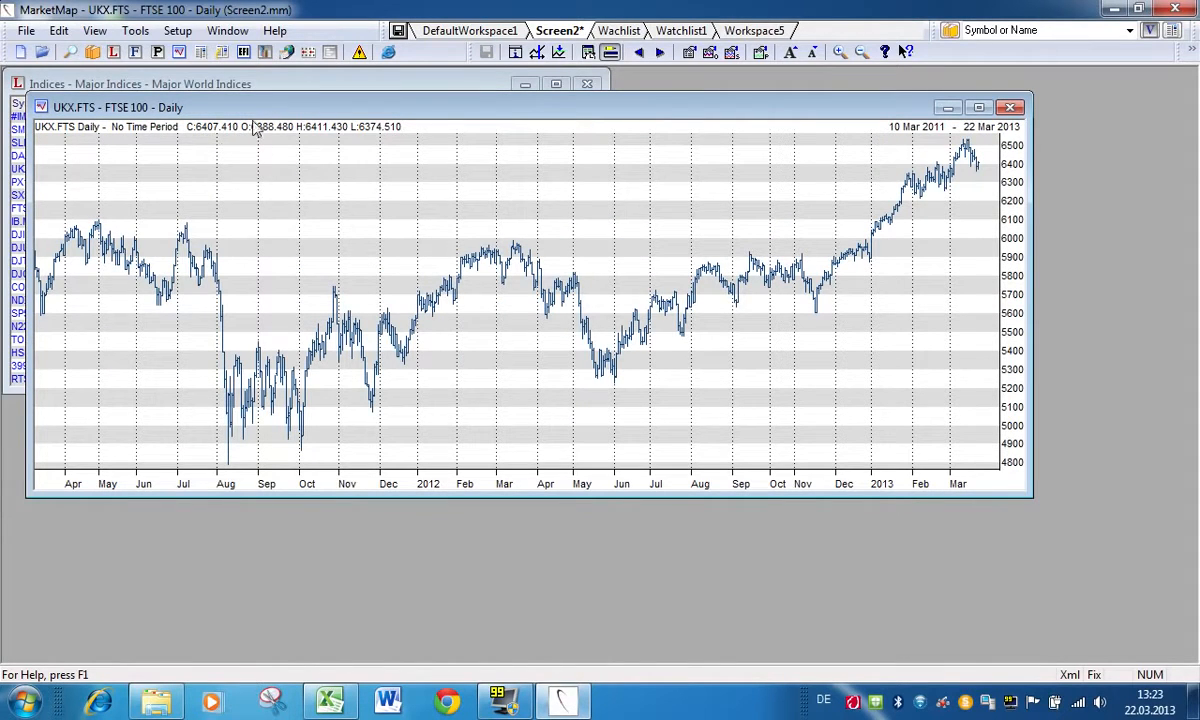
Step: Set the UKX.FTS chart's time period to Year to date, 5 Years and back to No Time Period
left_click(145, 133)
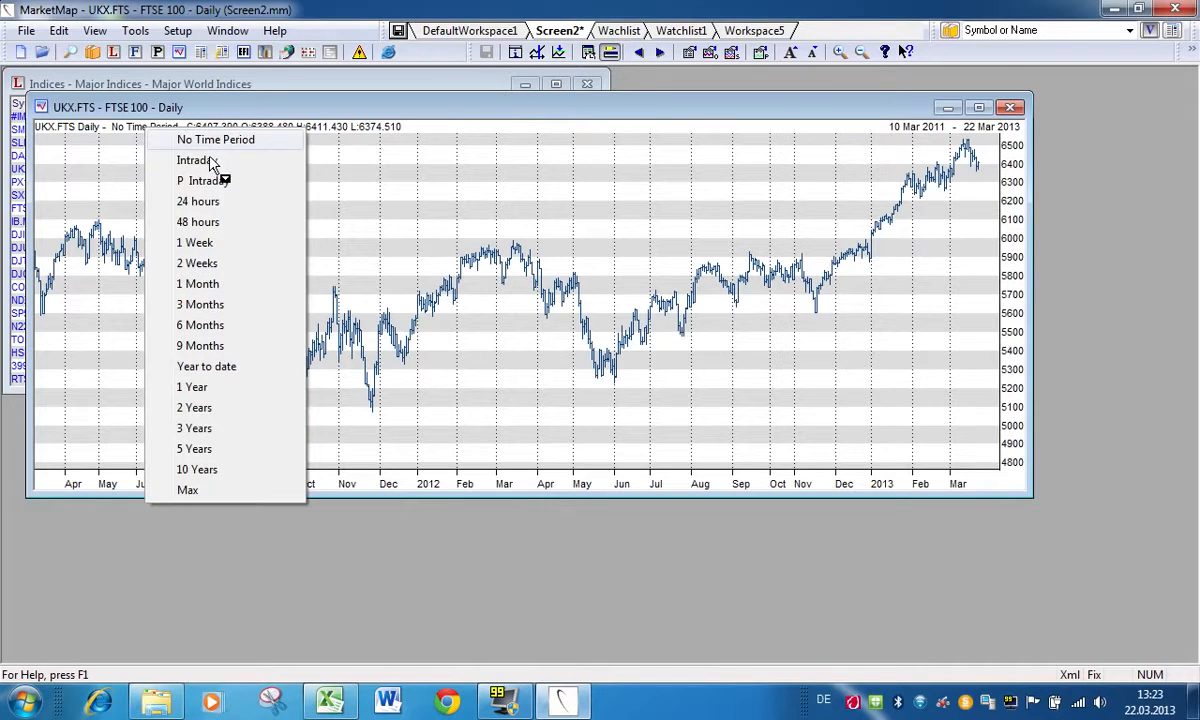
left_click(230, 368)
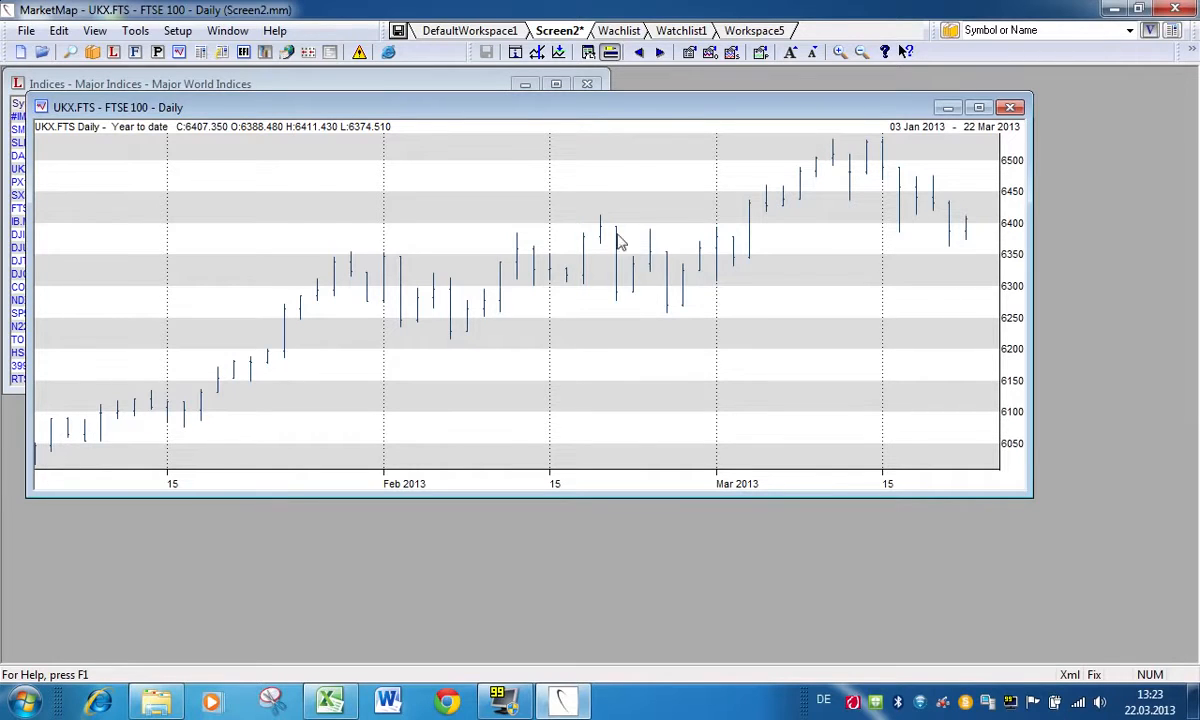
left_click(140, 135)
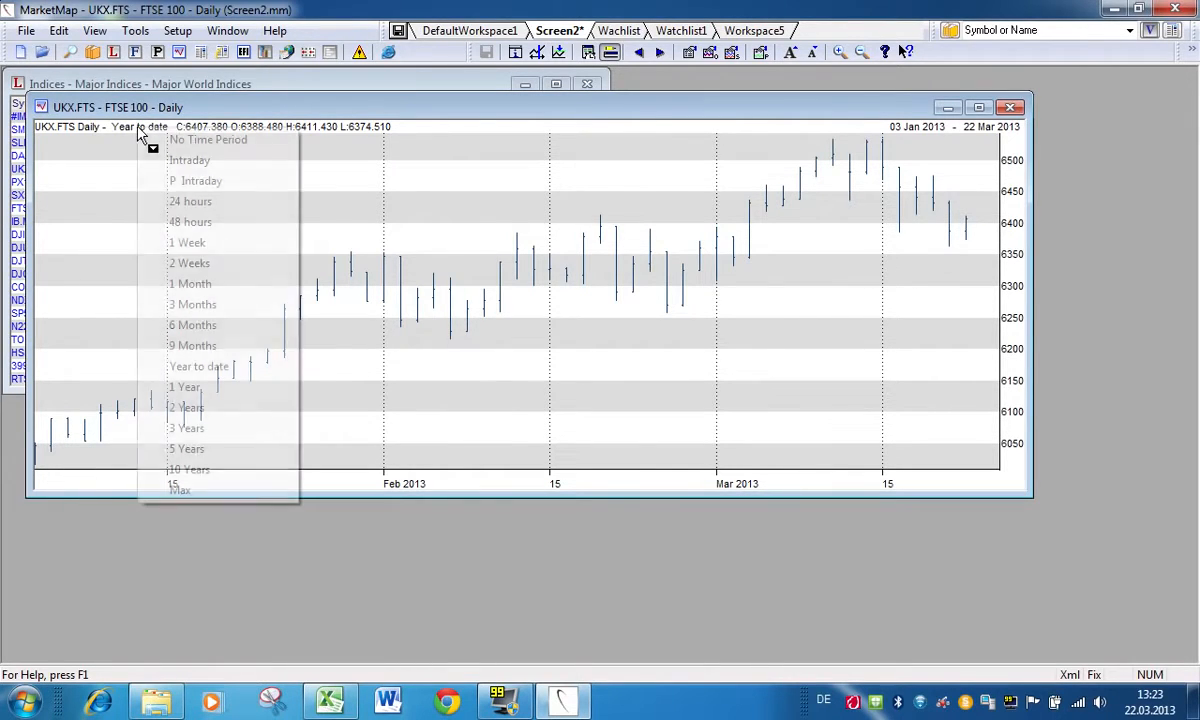
left_click(199, 452)
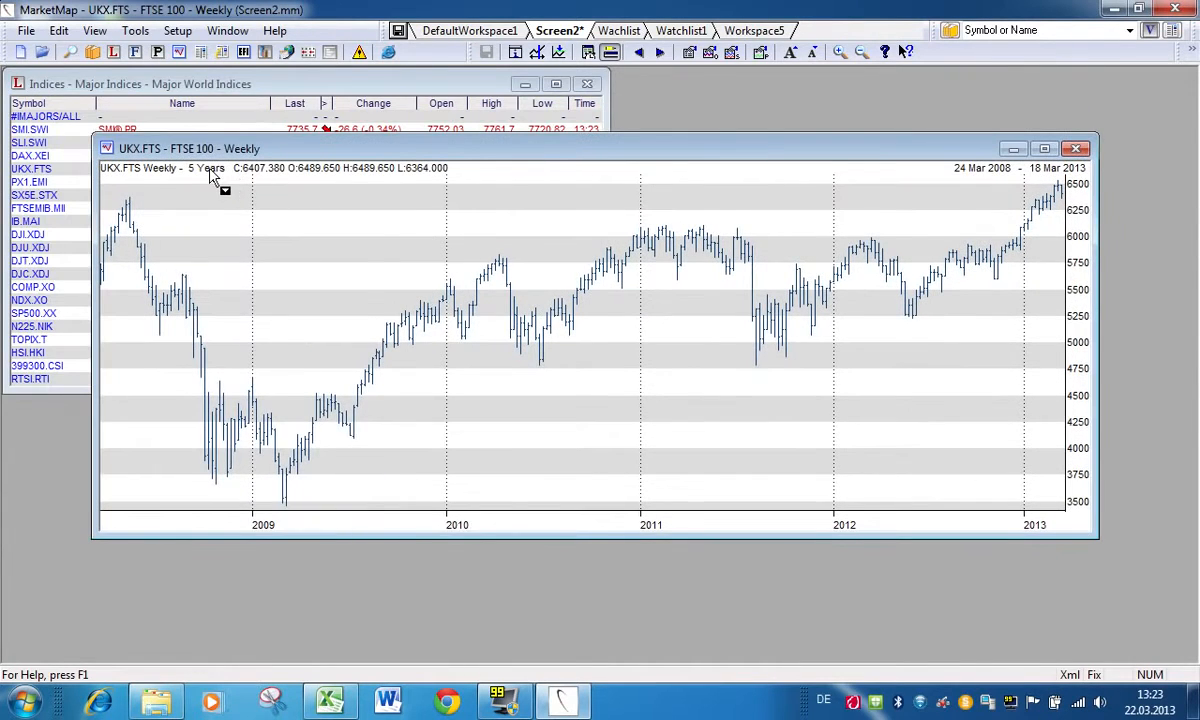
left_click(210, 172)
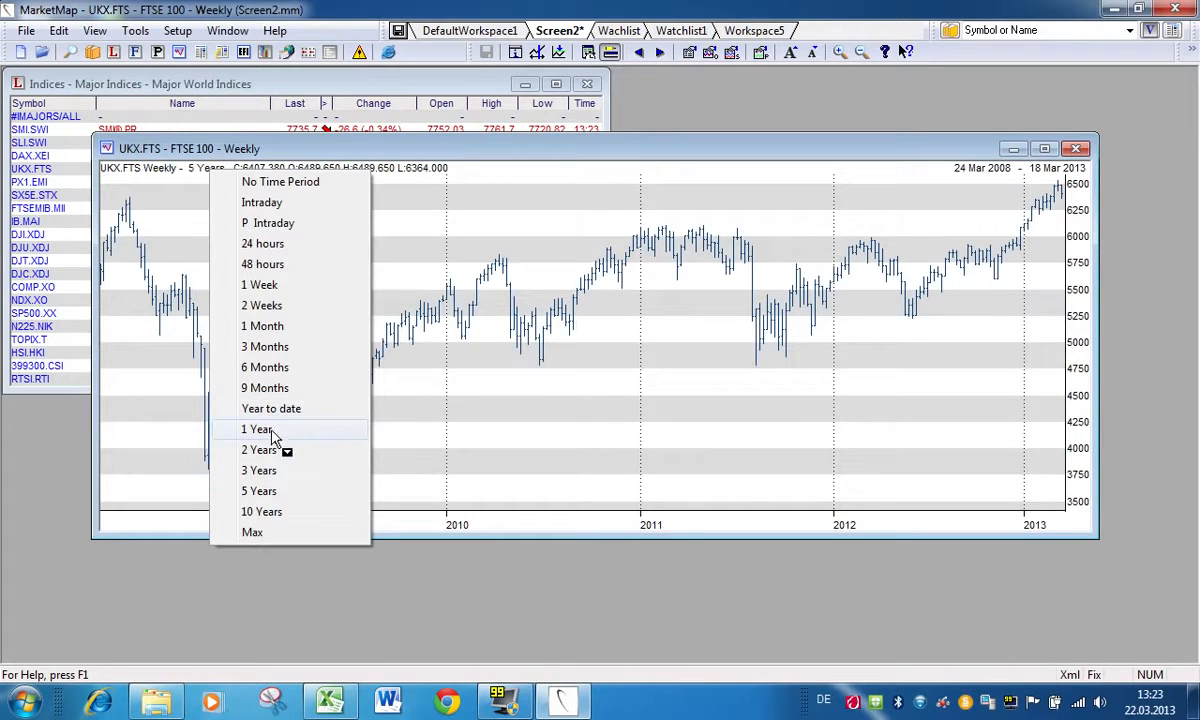
left_click(285, 183)
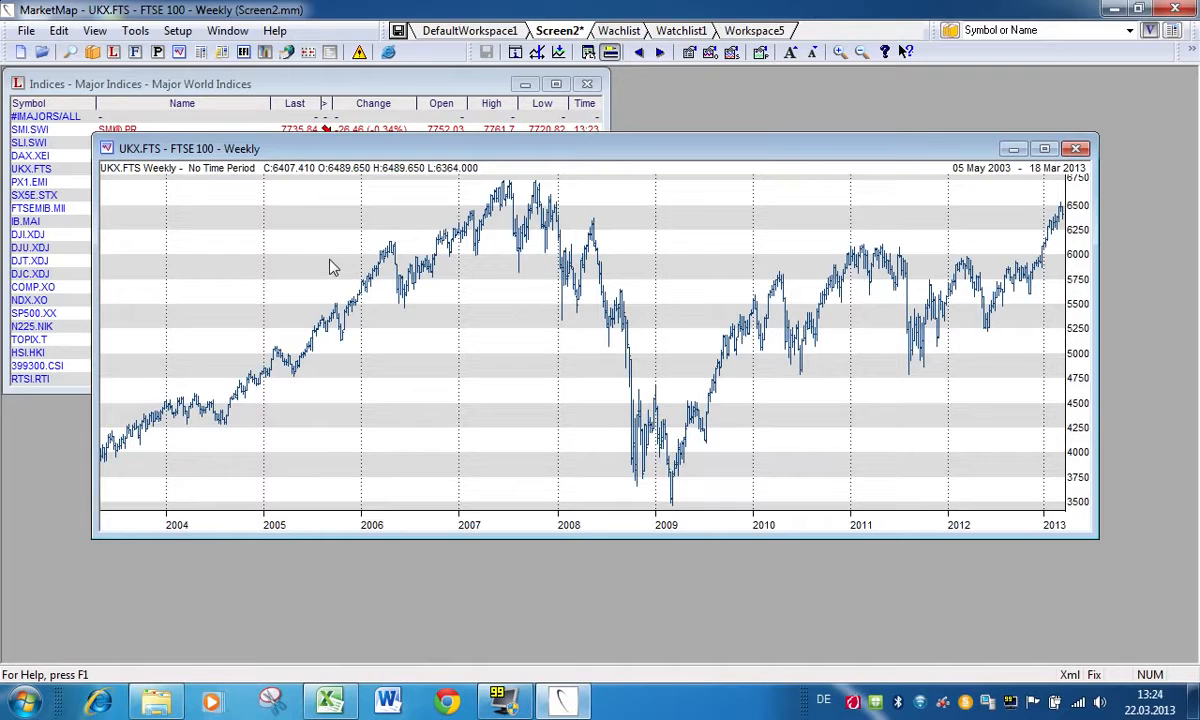
Step: Open the UKX.FTS chart's properties and apply the CandleStick chart type
right_click(329, 261)
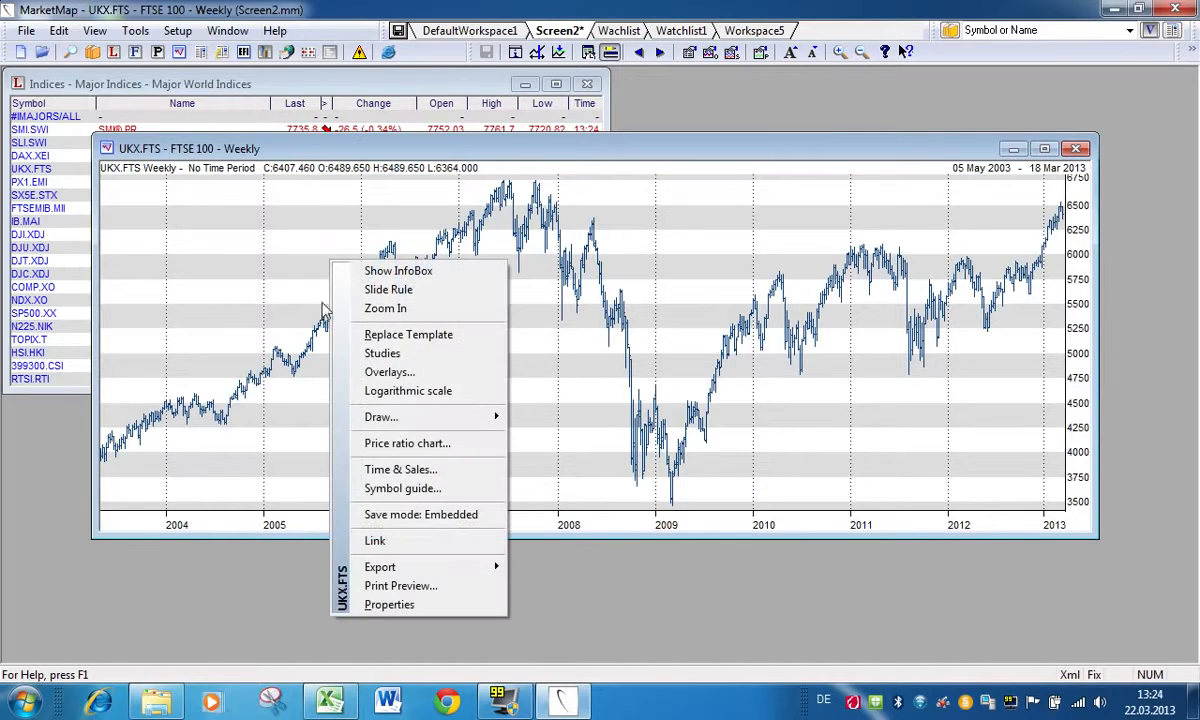
left_click(416, 606)
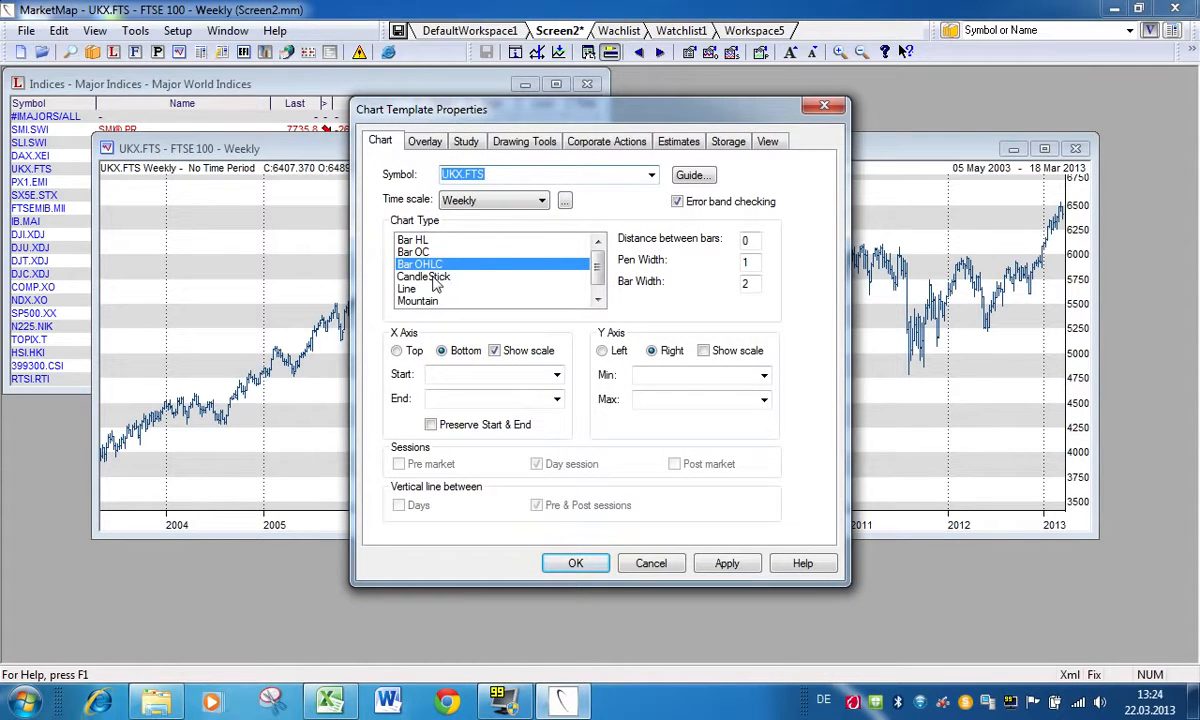
left_click(433, 280)
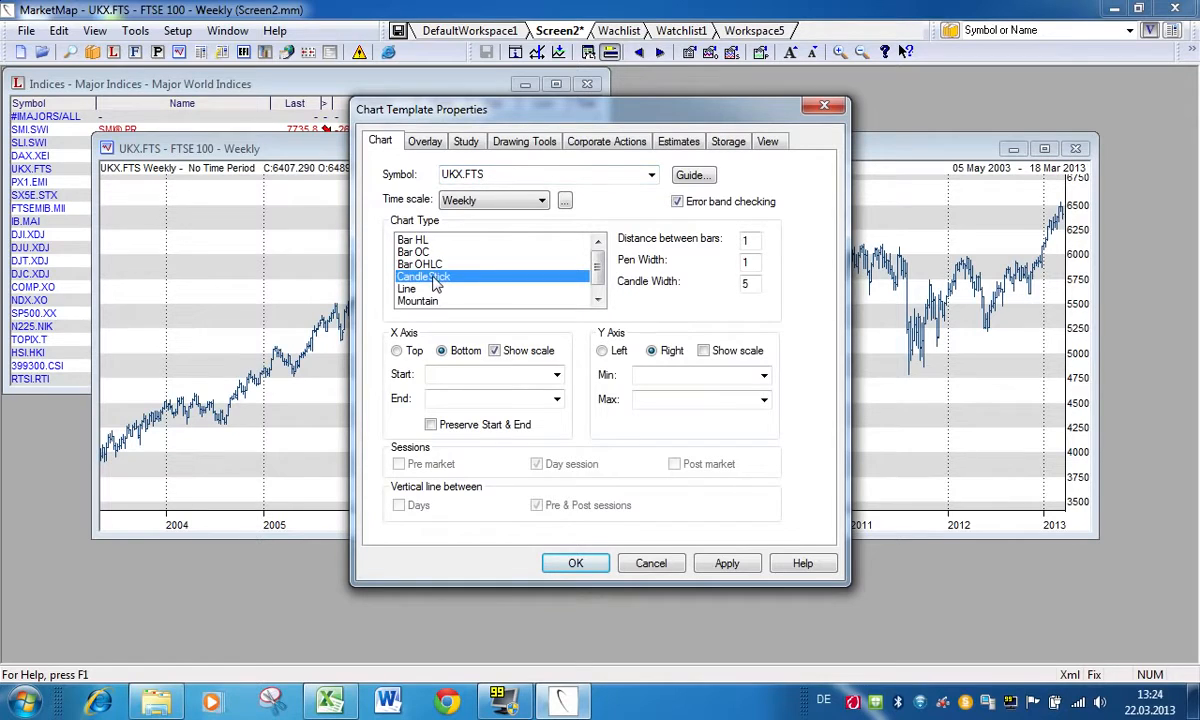
left_click(727, 566)
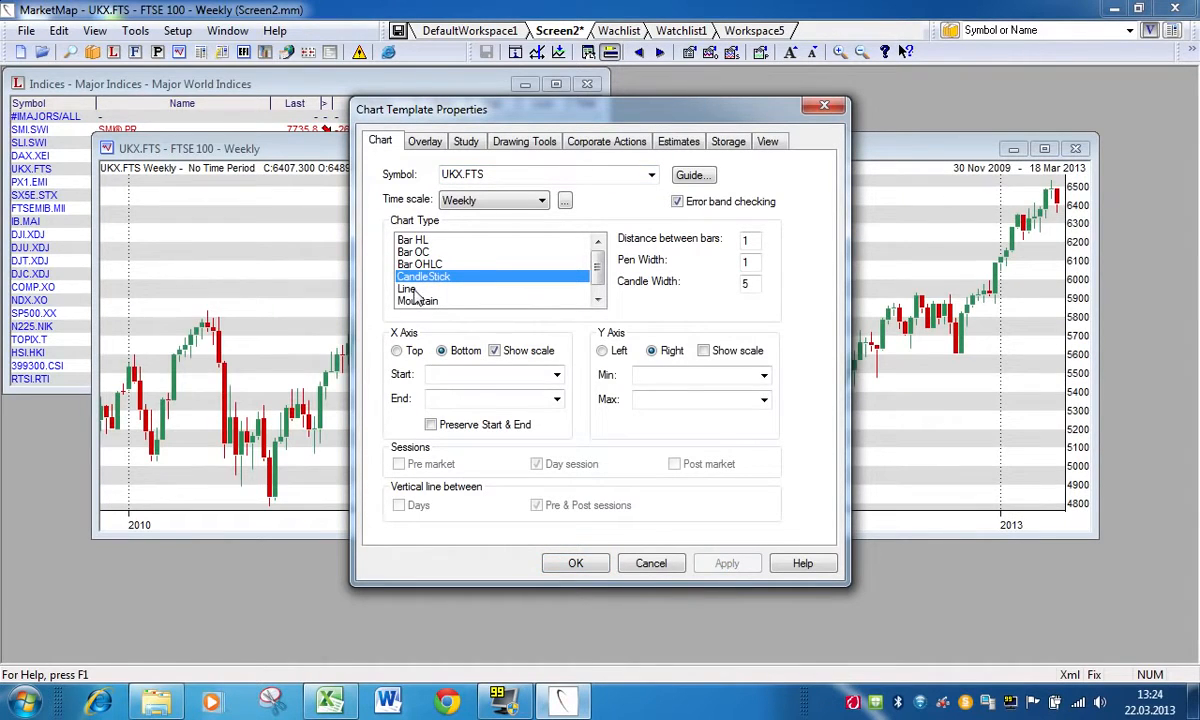
Step: Apply the Line chart type, enter 01 01 2010 as the X-axis start date and accept the chart properties
left_click(408, 289)
left_click(725, 566)
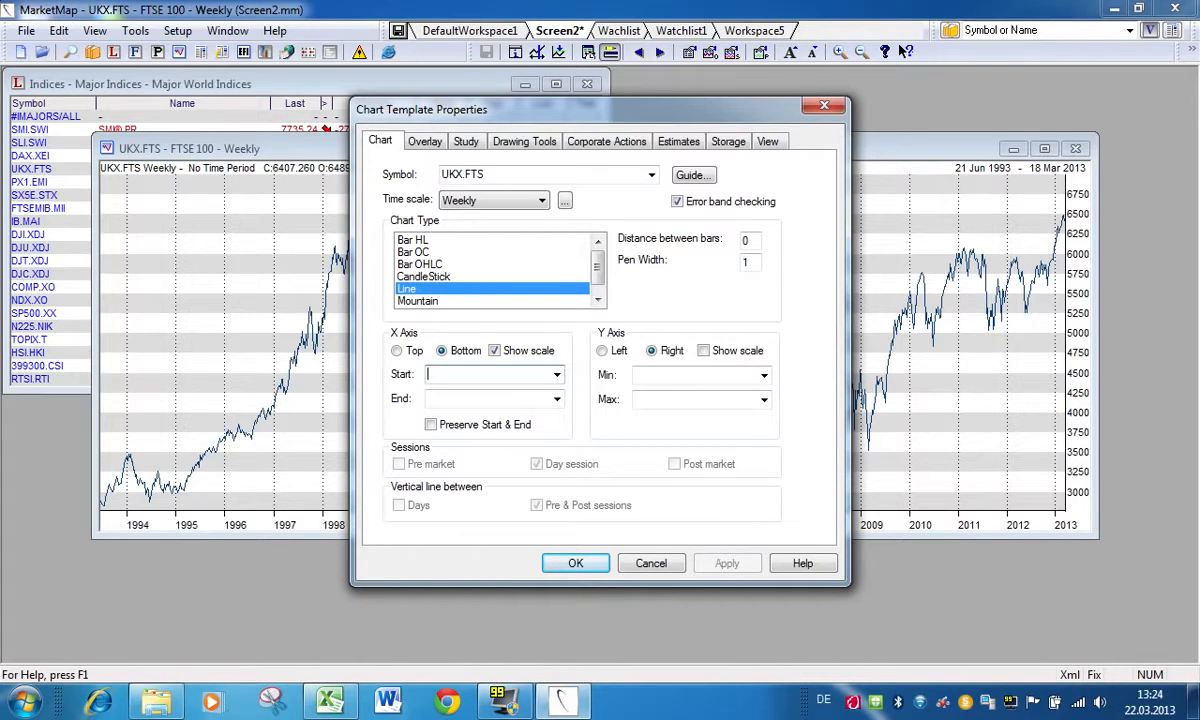
type("01 01 2010")
left_click(573, 563)
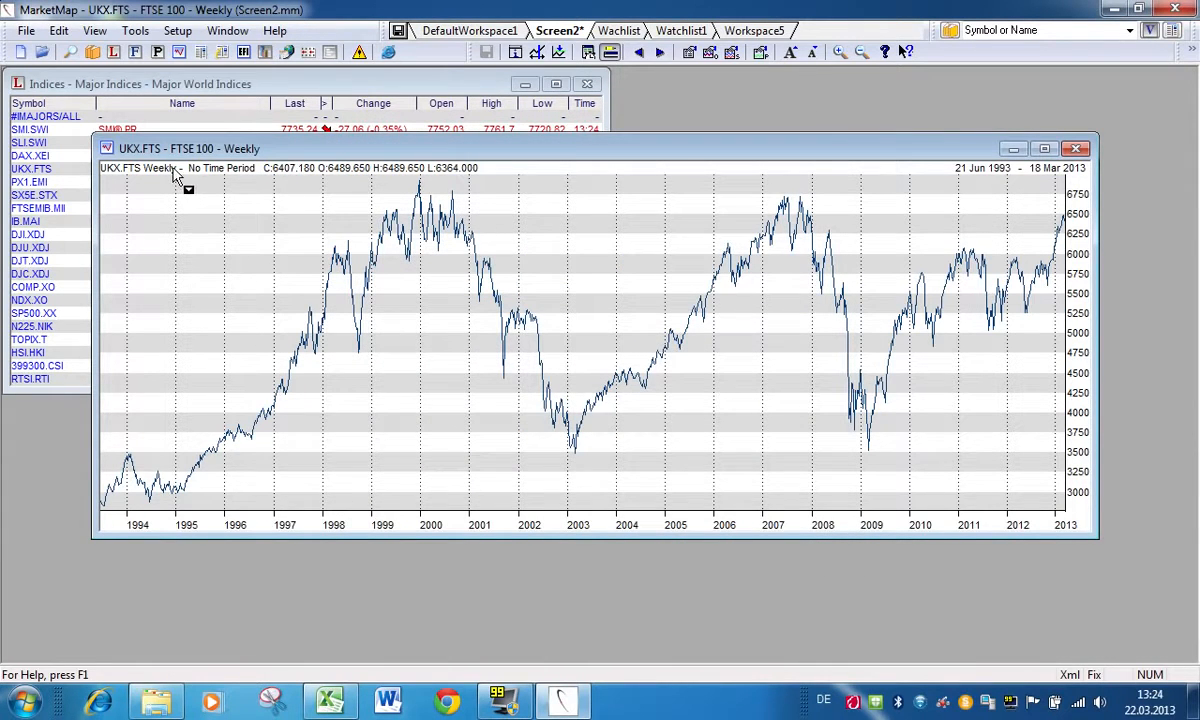
Step: Set the UKX.FTS line chart's time scale to Daily
left_click(220, 172)
left_click(271, 190)
left_click(172, 170)
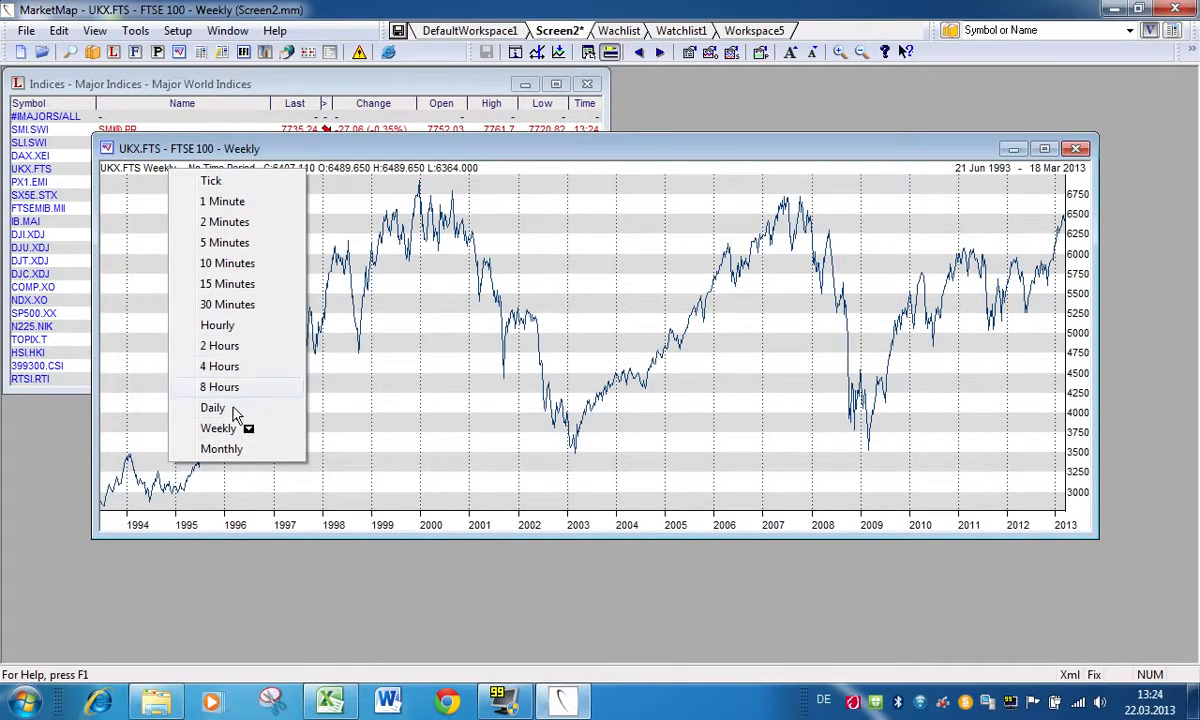
left_click(225, 406)
Step: Add the MACD Simple study with ranges 12, 26 and 9 to the UKX.FTS chart, and enlarge the chart window downward
right_click(466, 280)
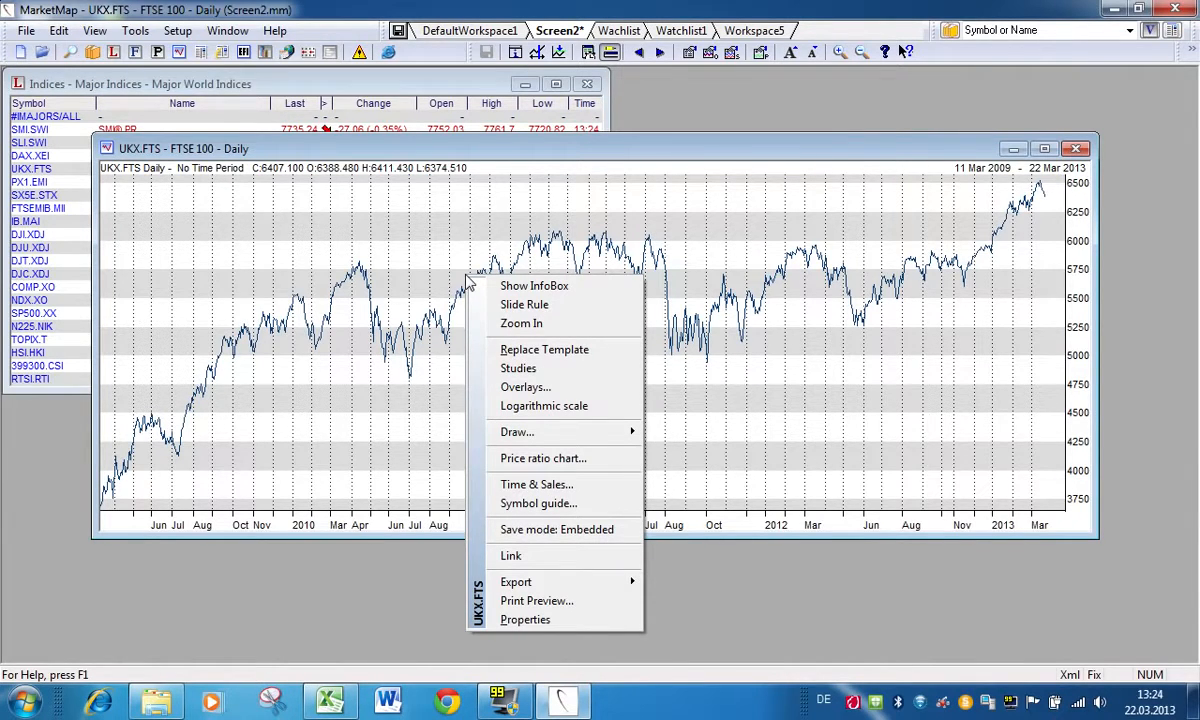
left_click(529, 372)
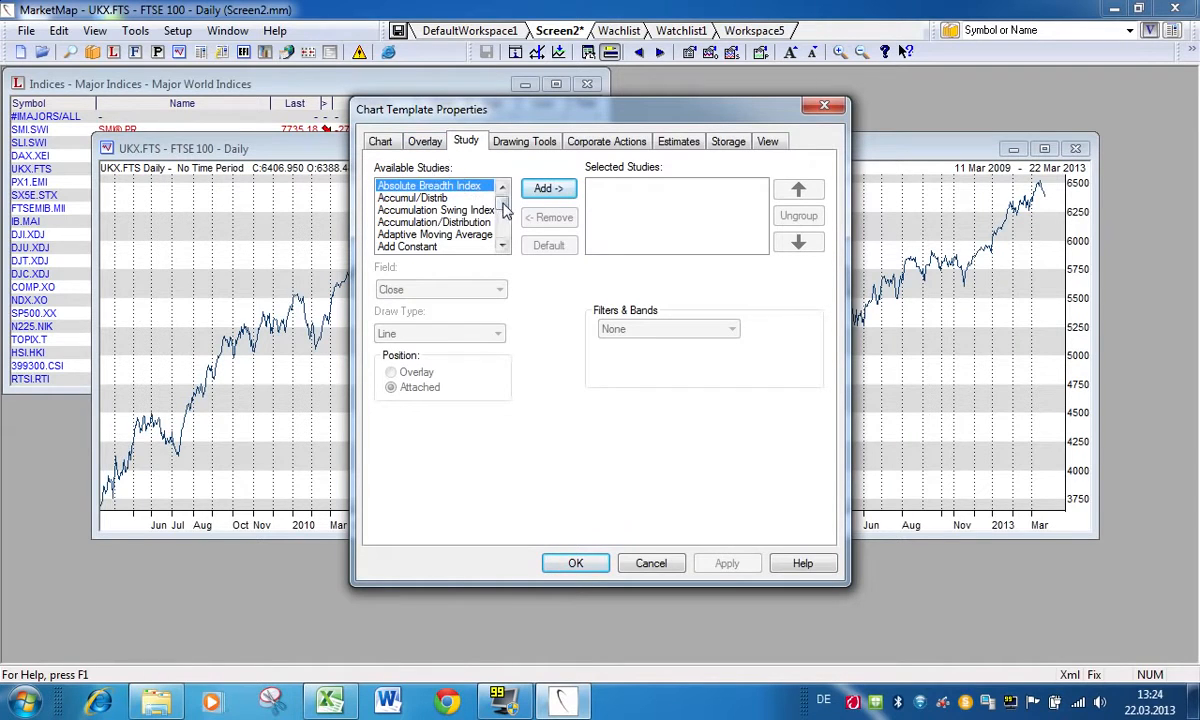
left_click_drag(503, 205, 505, 219)
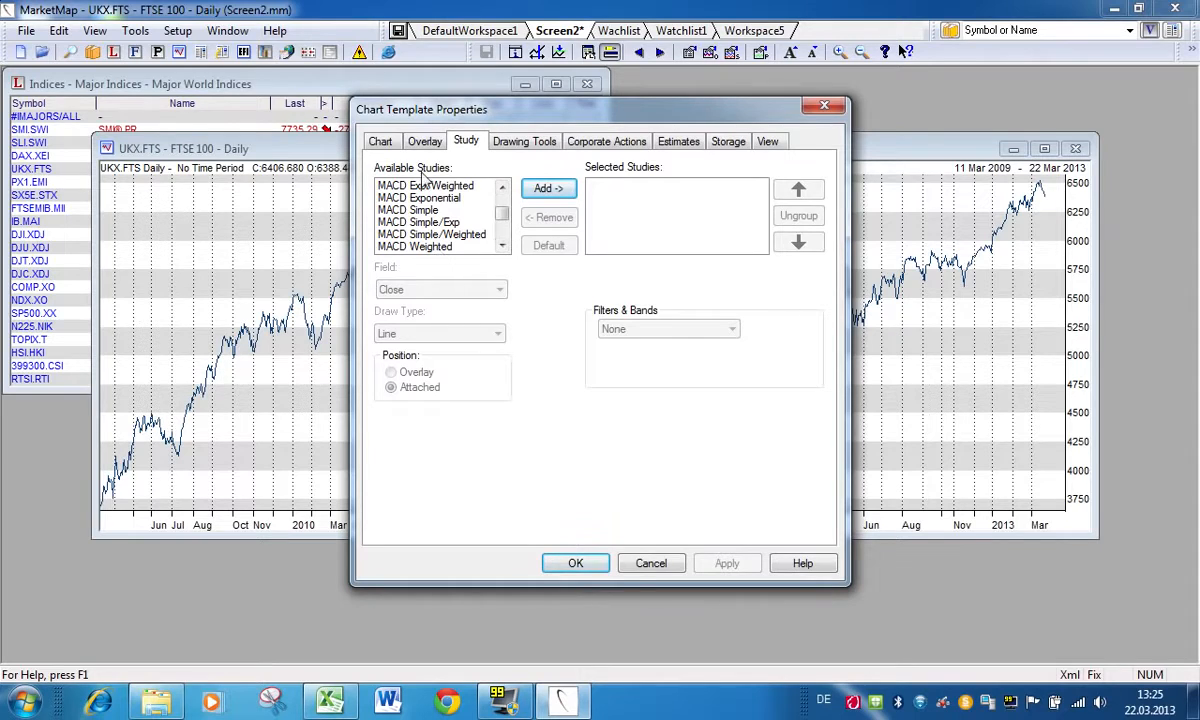
left_click(395, 211)
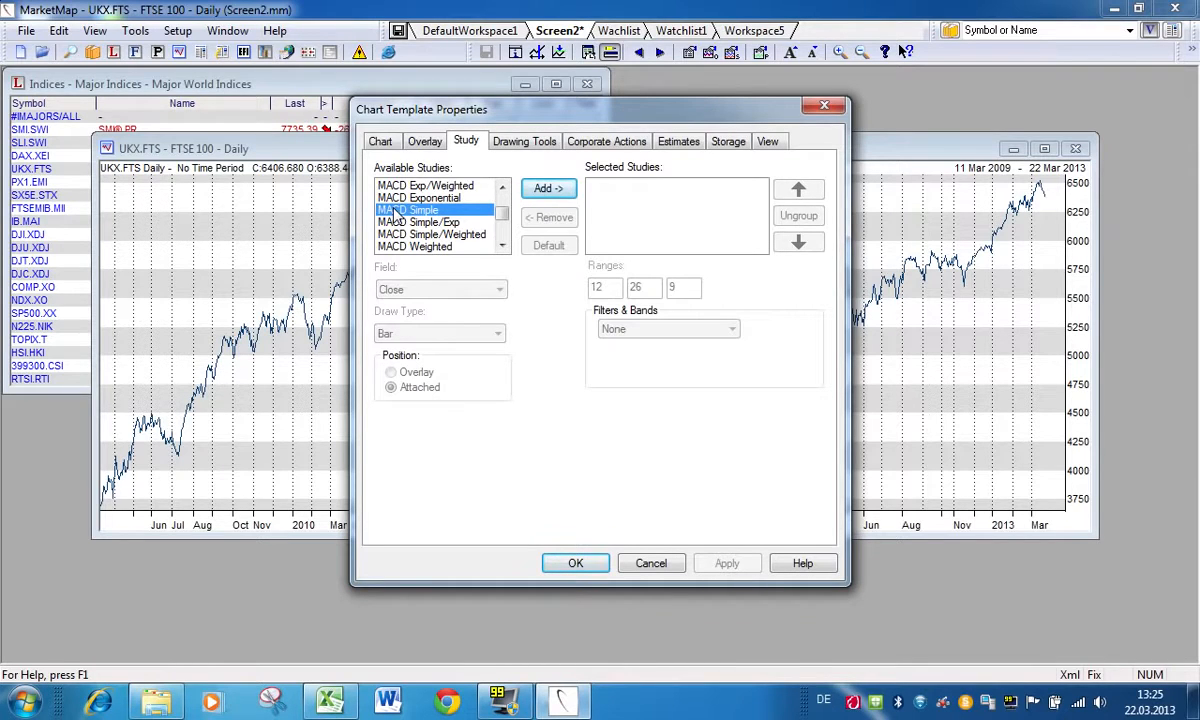
left_click(548, 188)
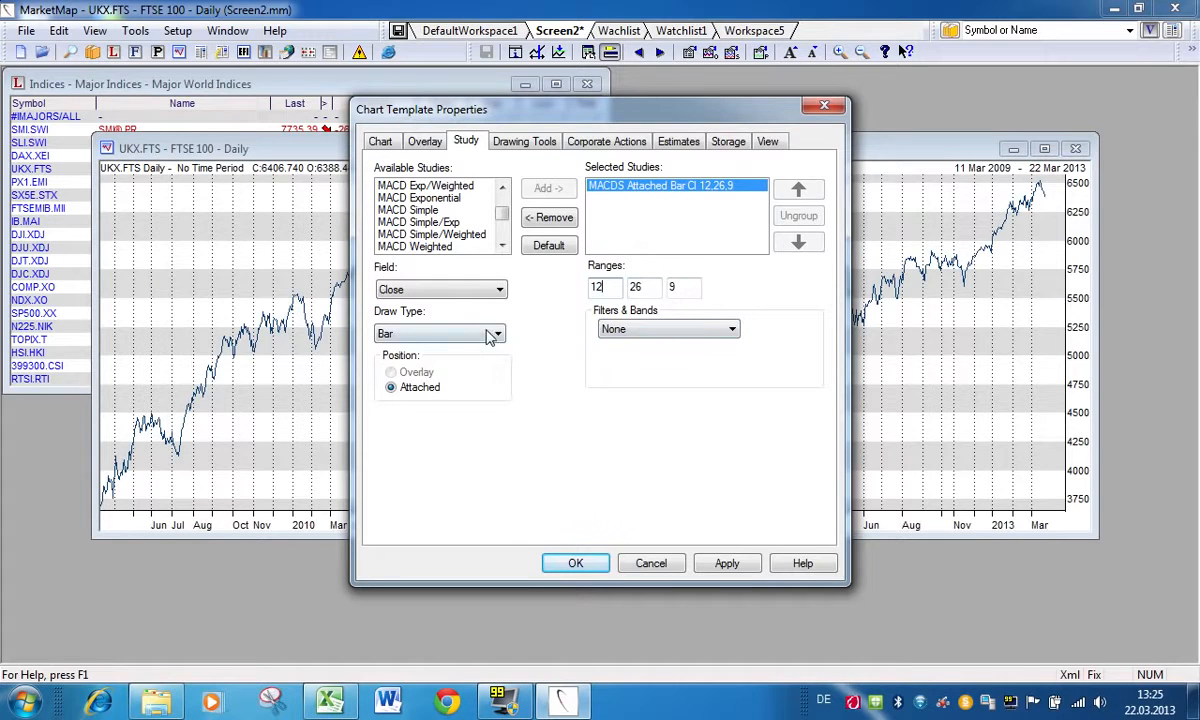
left_click(576, 566)
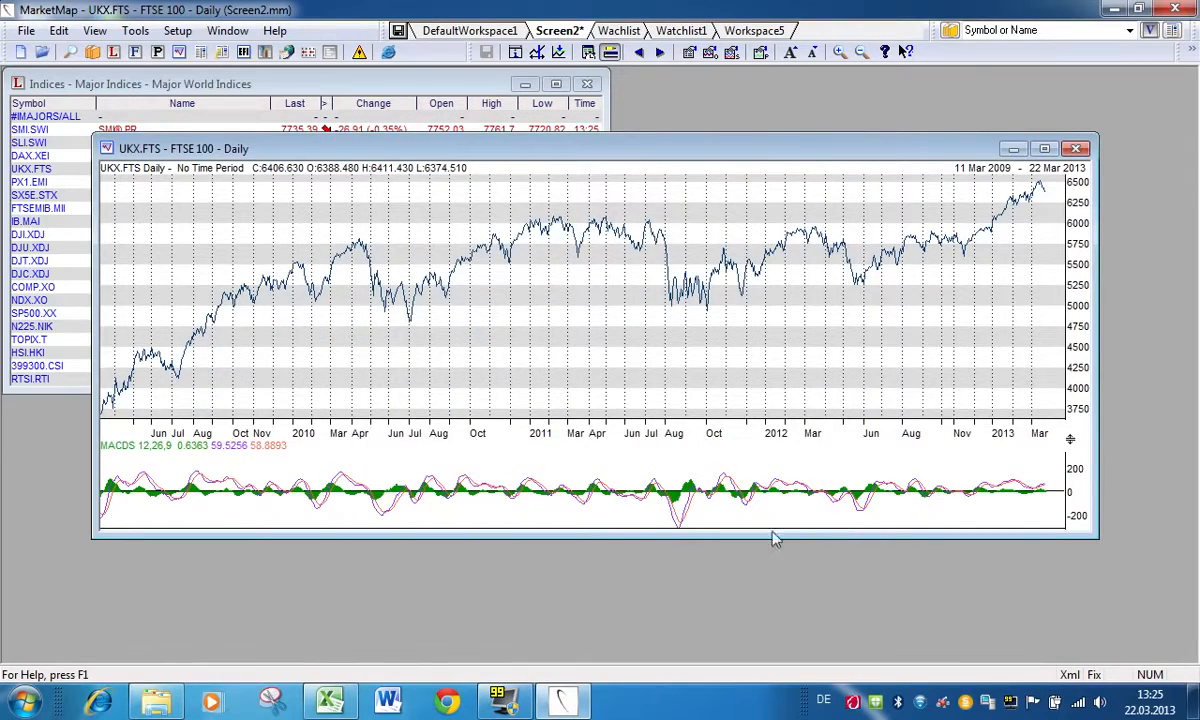
left_click_drag(728, 146, 727, 102)
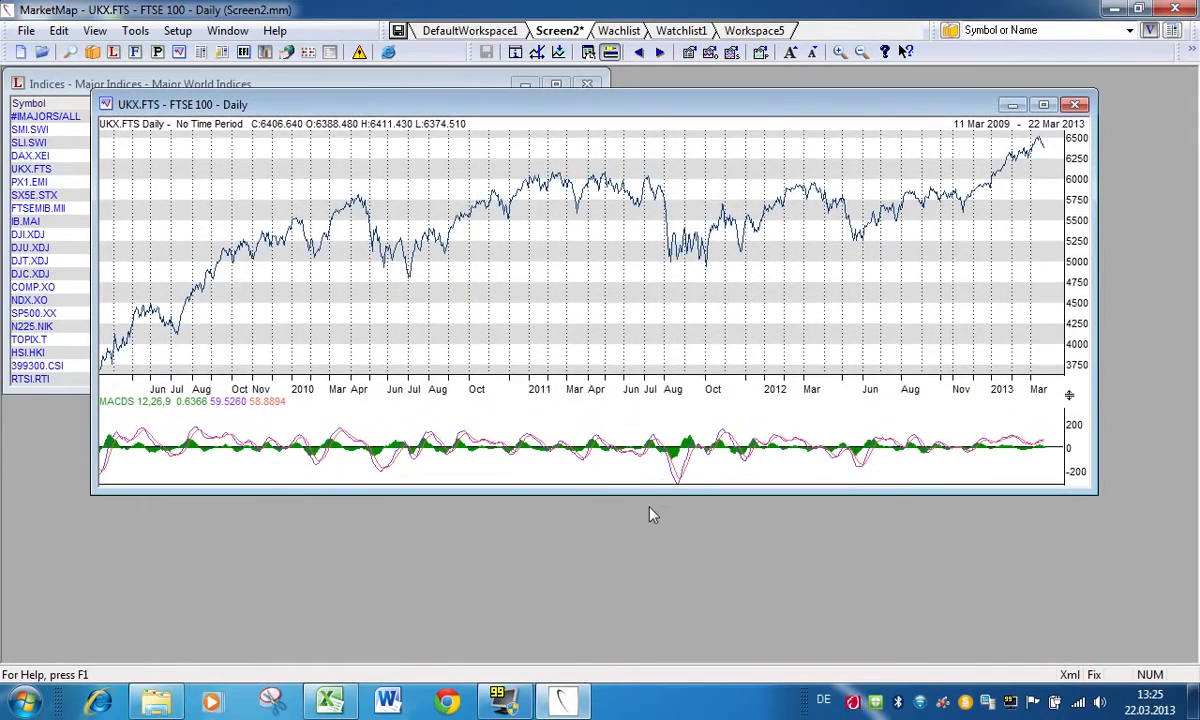
left_click_drag(640, 523, 638, 618)
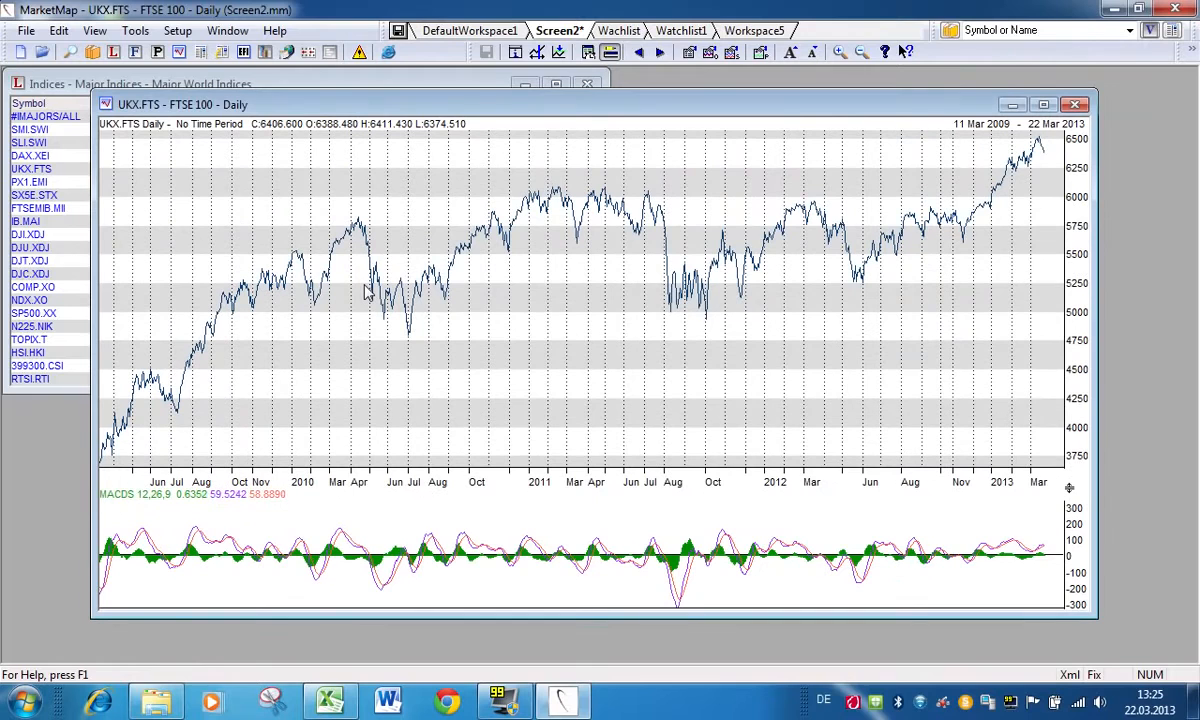
Step: Add two Mva Simple studies to the selected studies of the UKX.FTS chart
right_click(431, 263)
left_click(488, 376)
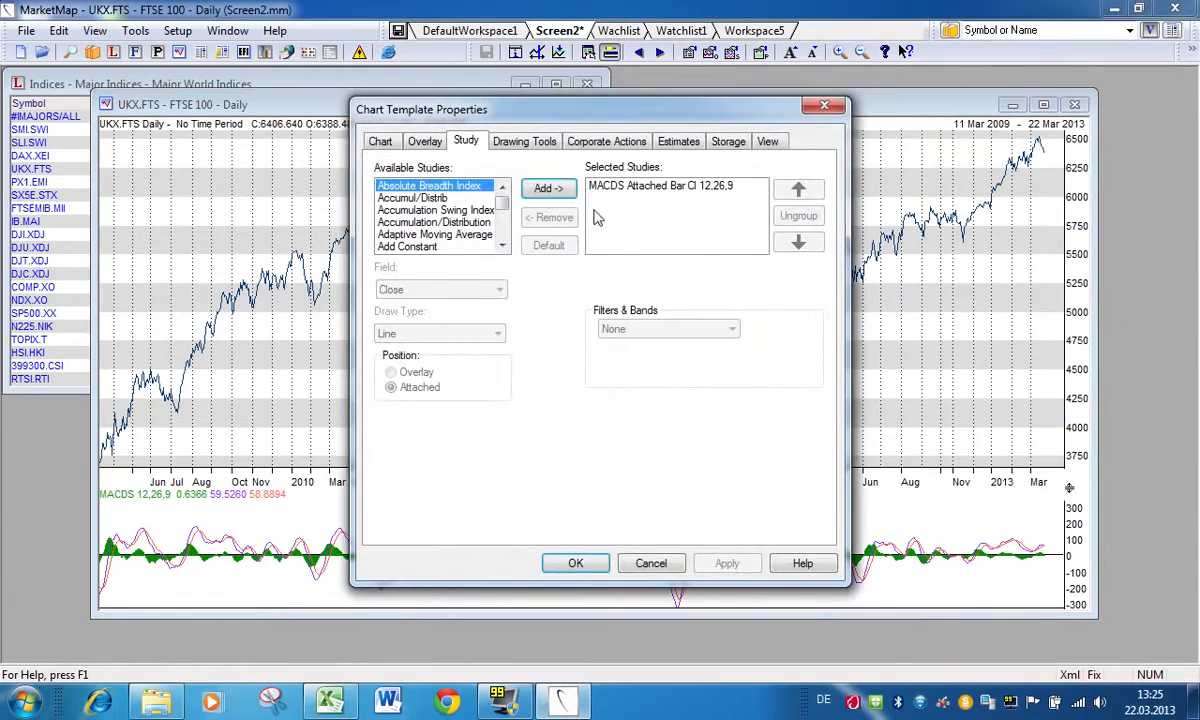
left_click(433, 222)
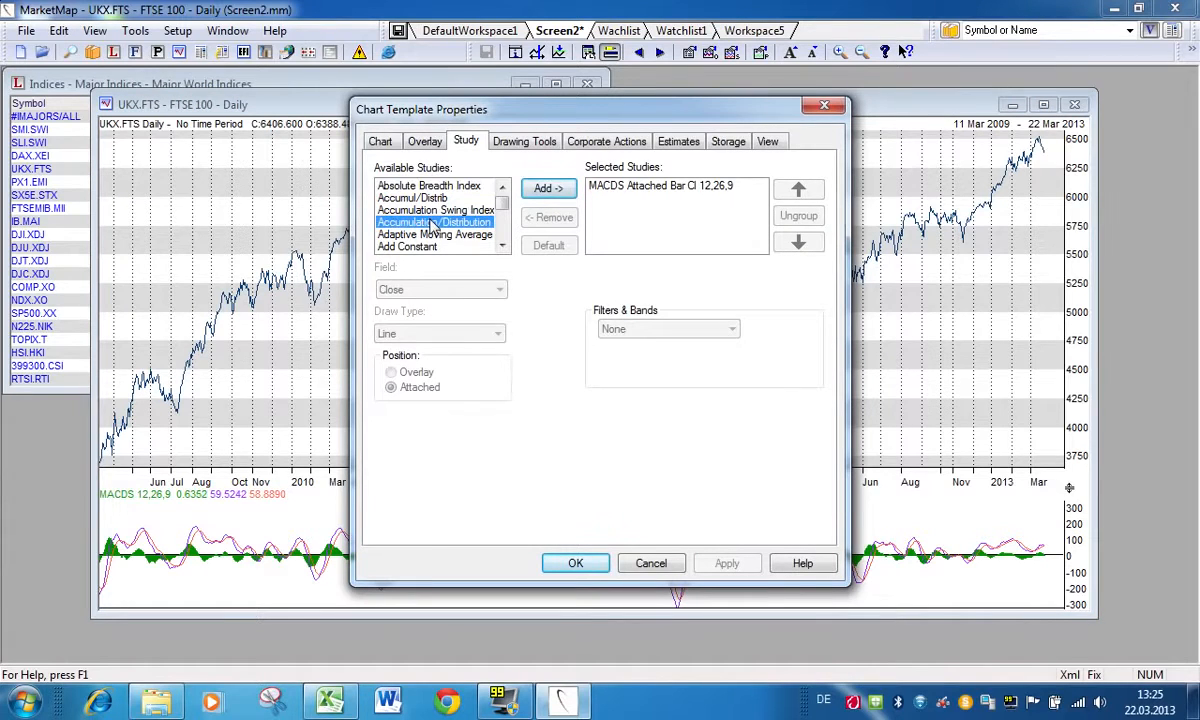
key("m")
left_click(502, 246)
left_click(502, 246)
left_click(502, 246)
left_click(502, 246)
left_click(502, 246)
left_click(502, 246)
left_click(502, 246)
left_click(502, 246)
left_click(502, 246)
left_click(502, 246)
left_click(502, 246)
left_click(502, 246)
left_click(502, 246)
left_click(502, 246)
left_click(502, 246)
left_click(502, 246)
left_click(502, 246)
left_click(502, 246)
left_click(440, 236)
scroll(440, 238, "down", 3)
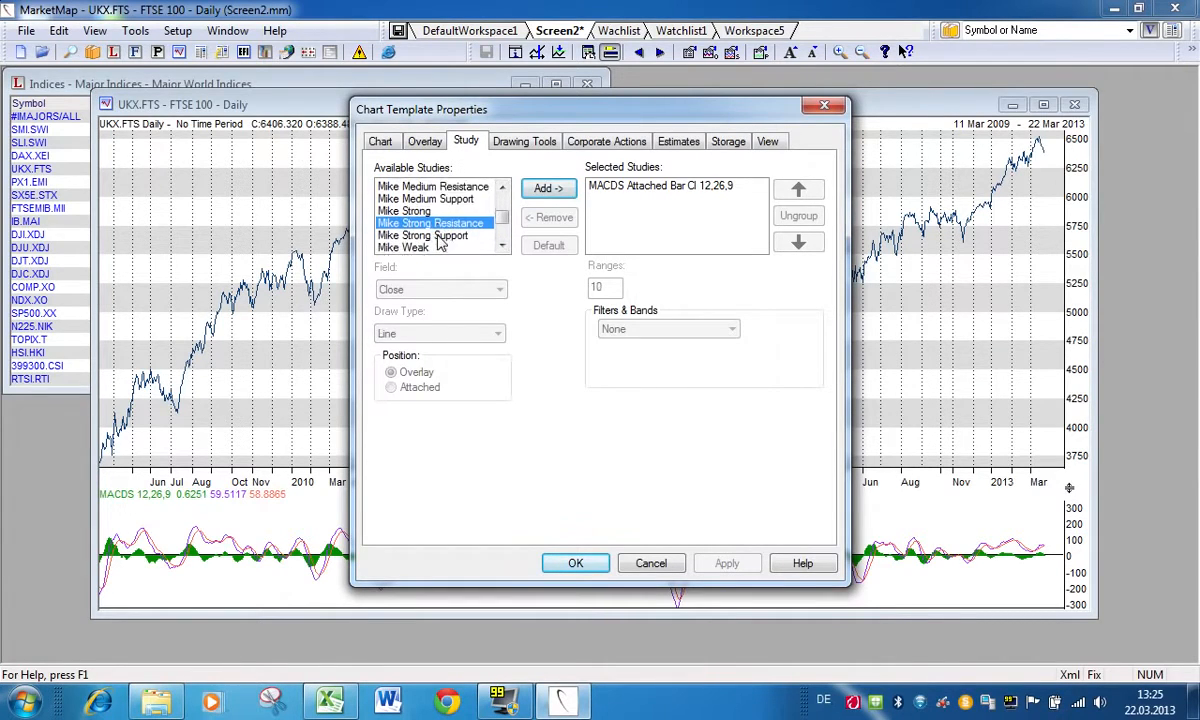
scroll(440, 240, "down", 2)
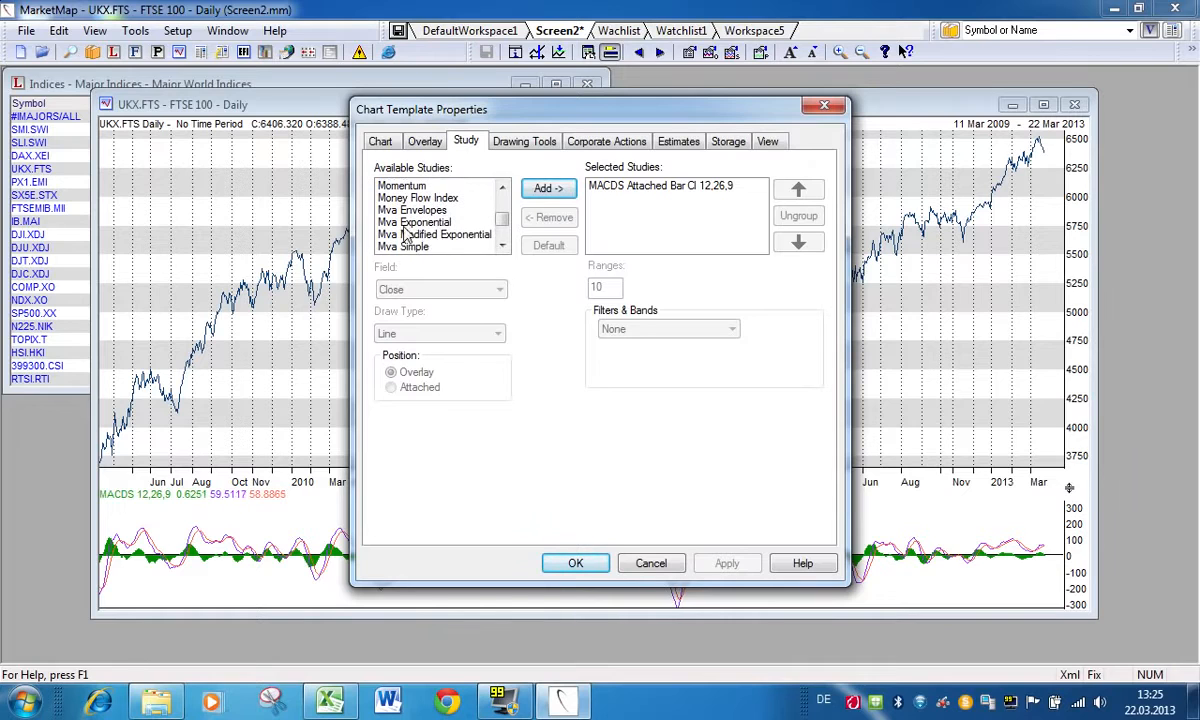
double_click(410, 247)
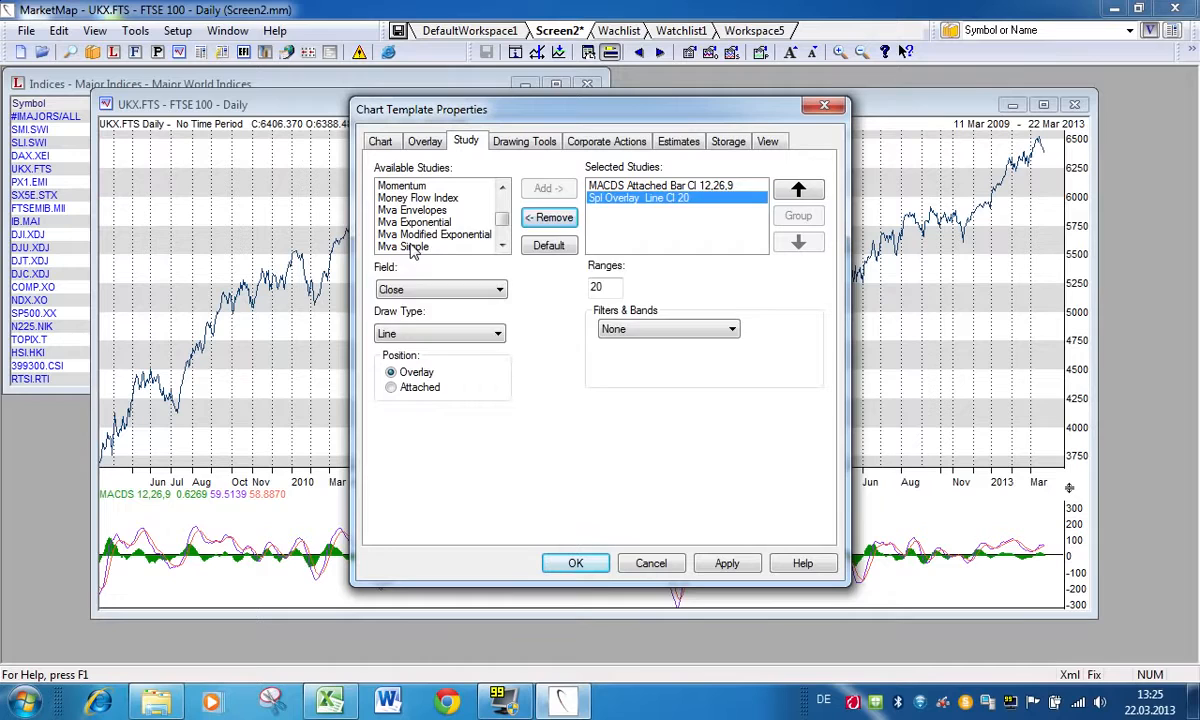
double_click(413, 247)
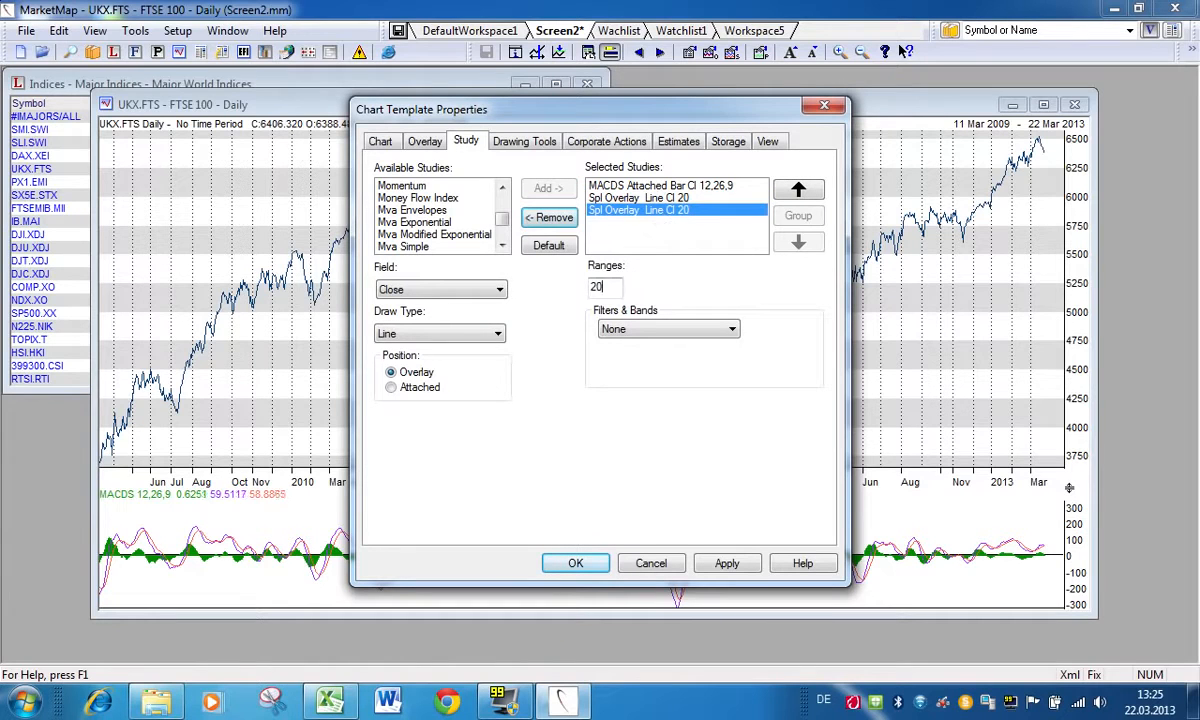
Step: Set the second moving average's range to 200 and the first one's to 90, and apply both to the chart
type("0")
left_click(600, 197)
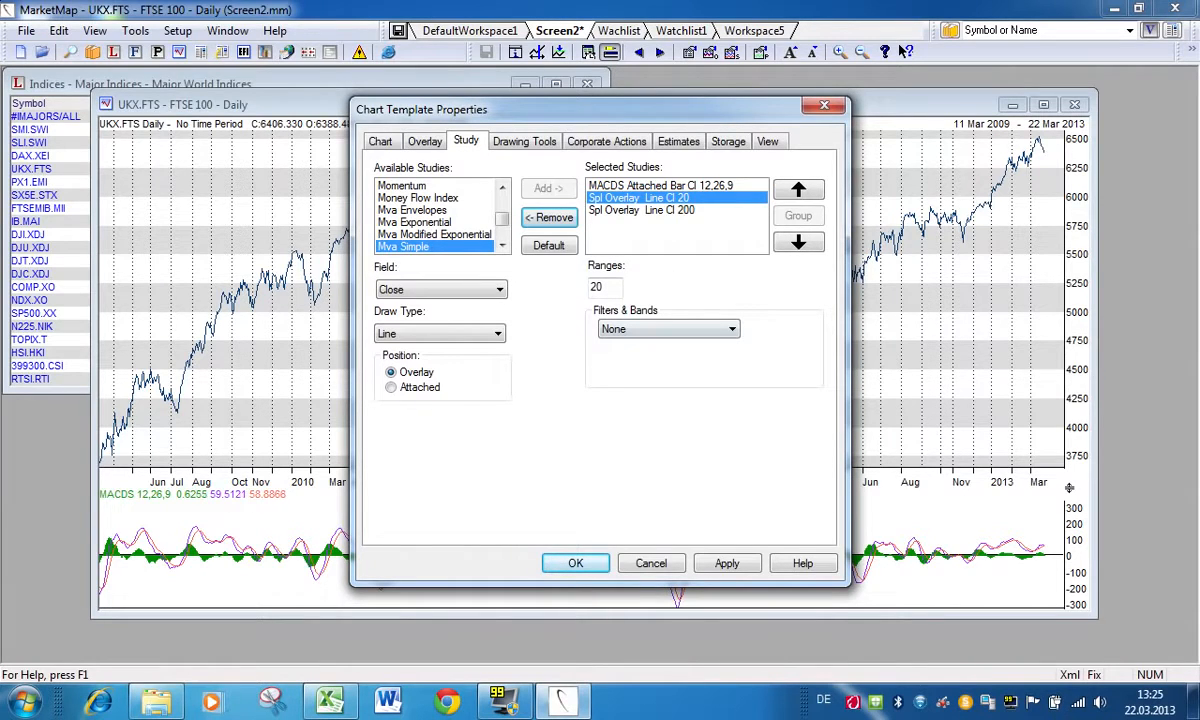
type("90")
left_click(727, 565)
left_click(578, 565)
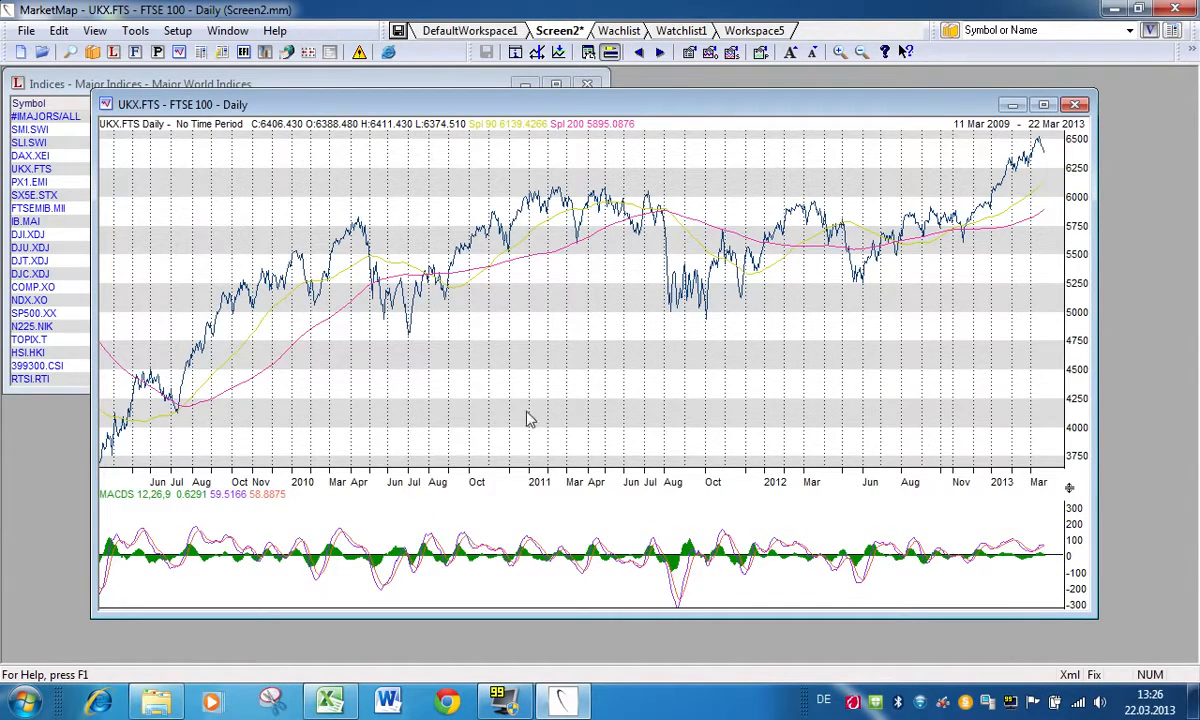
Step: Review the Overlay, Study and Chart settings in the UKX.FTS chart's properties, and close them without changes
right_click(402, 211)
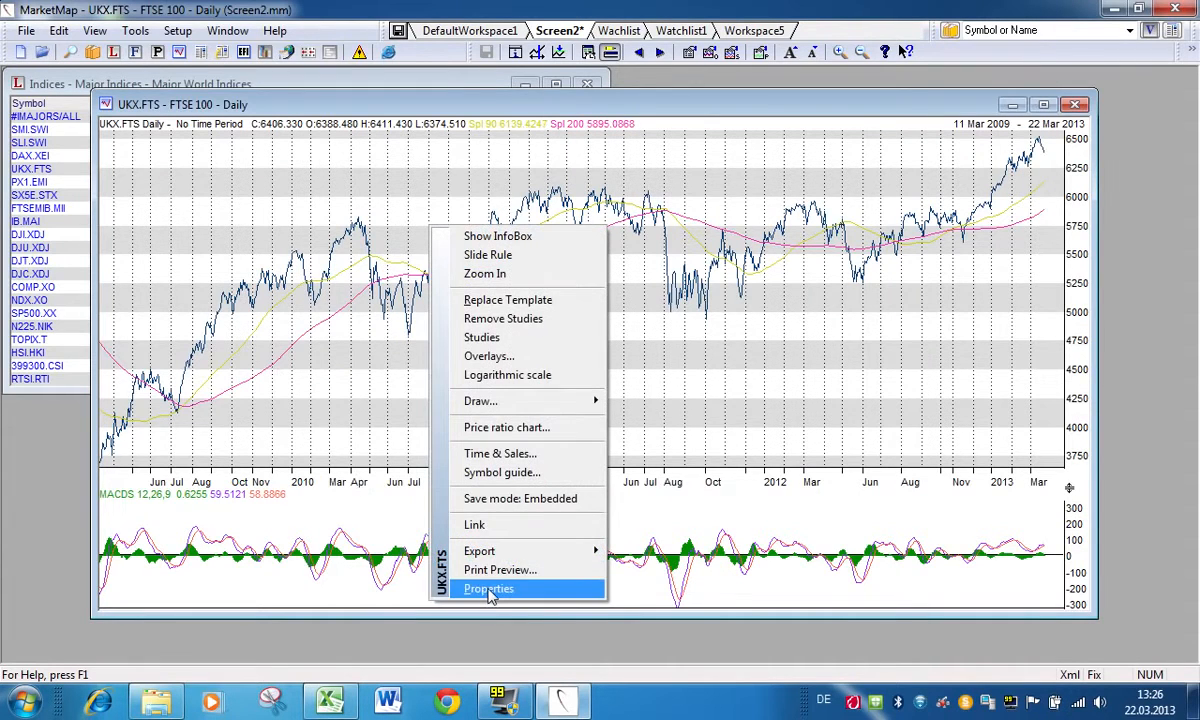
left_click(485, 588)
left_click(406, 142)
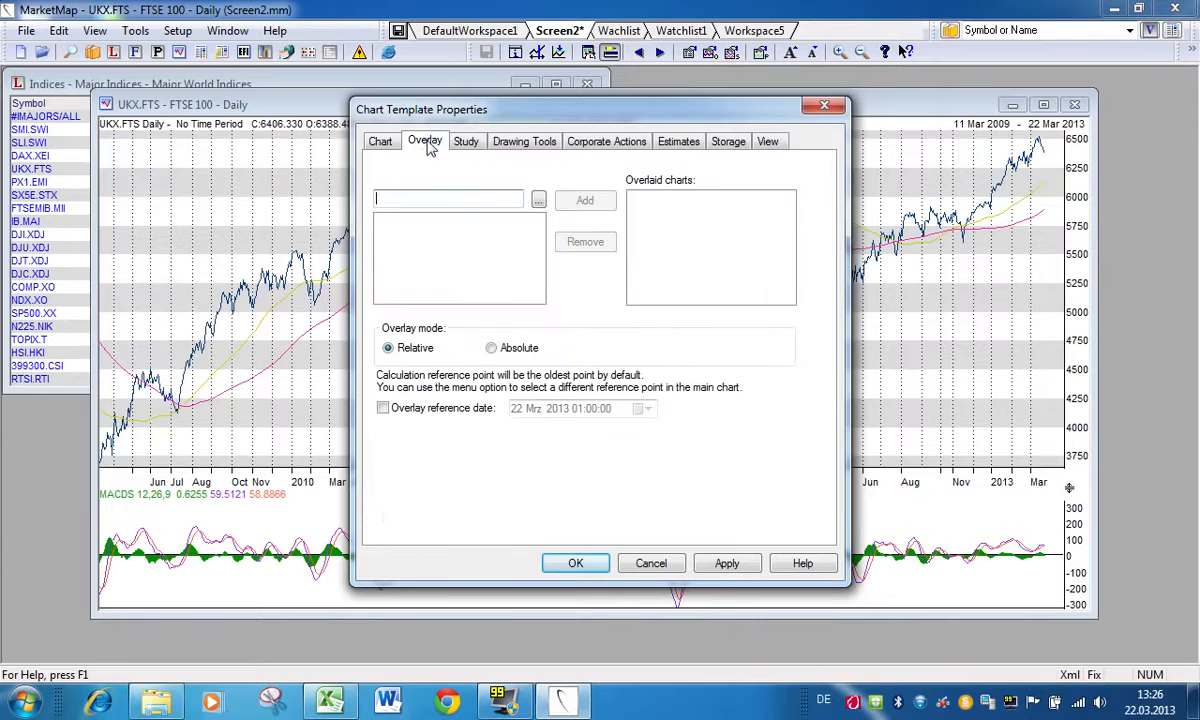
left_click(464, 141)
left_click(380, 142)
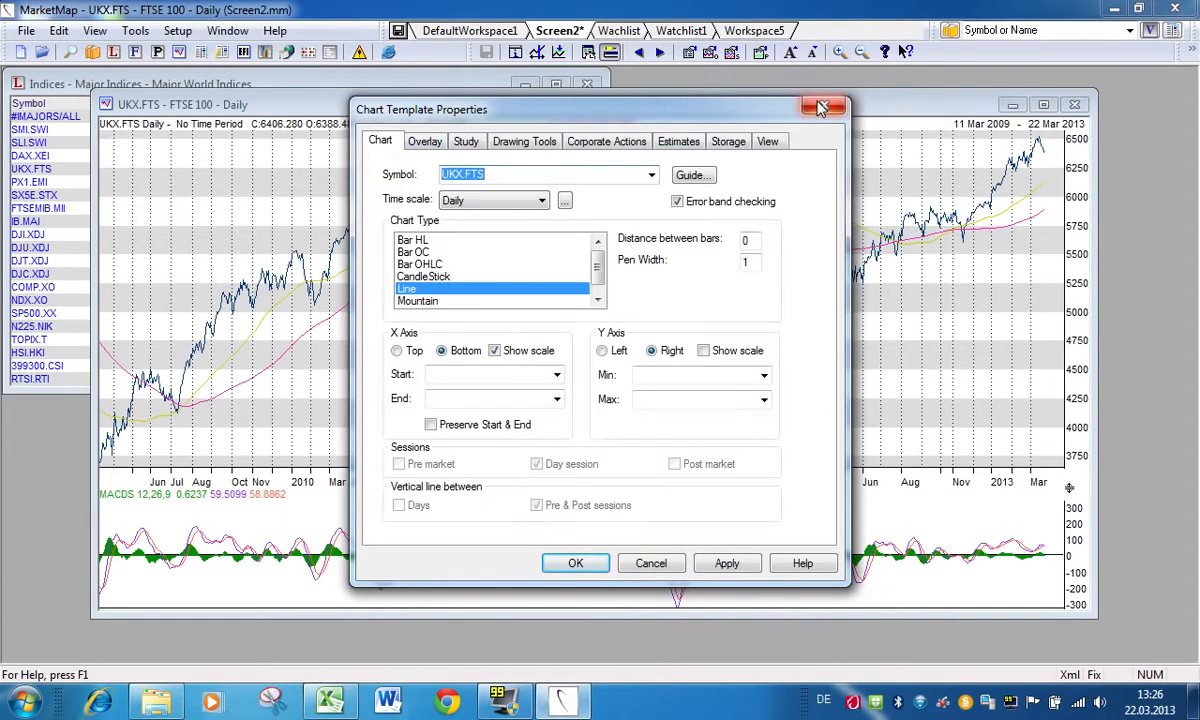
left_click(775, 104)
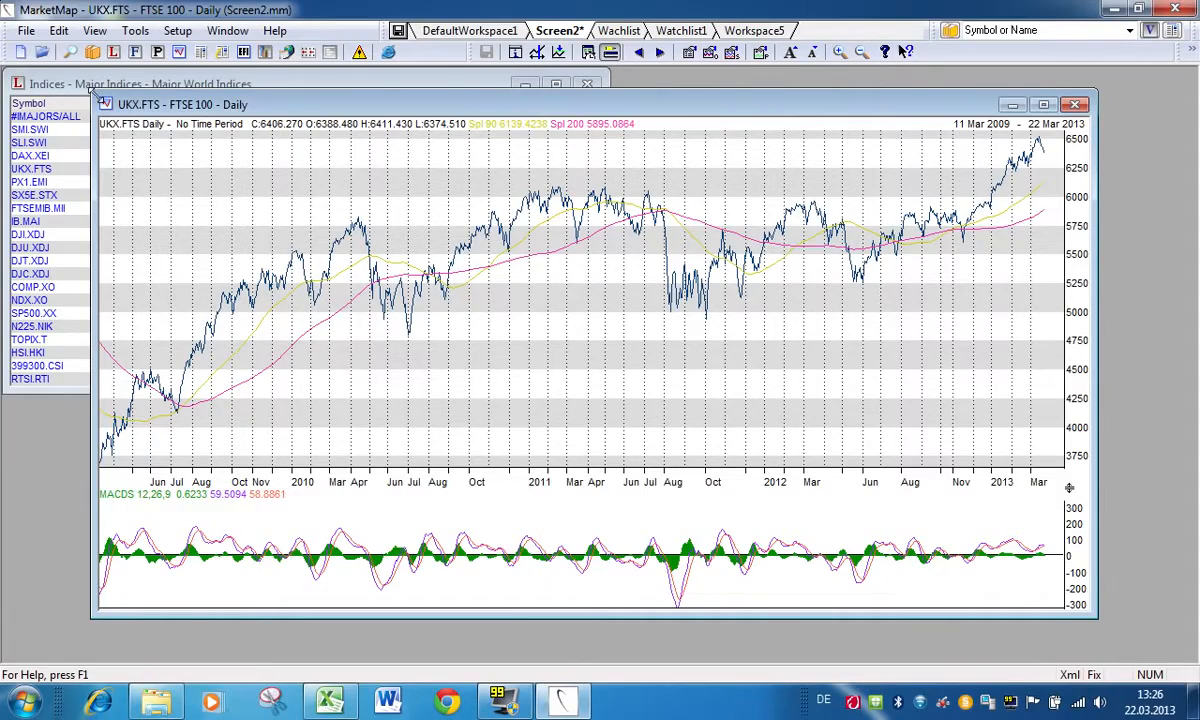
Step: Save the Screen2 workspace while rearranging the UKX.FTS chart window, first narrowed beside the indices list and finally enlarged toward the lower left
left_click_drag(92, 91, 551, 93)
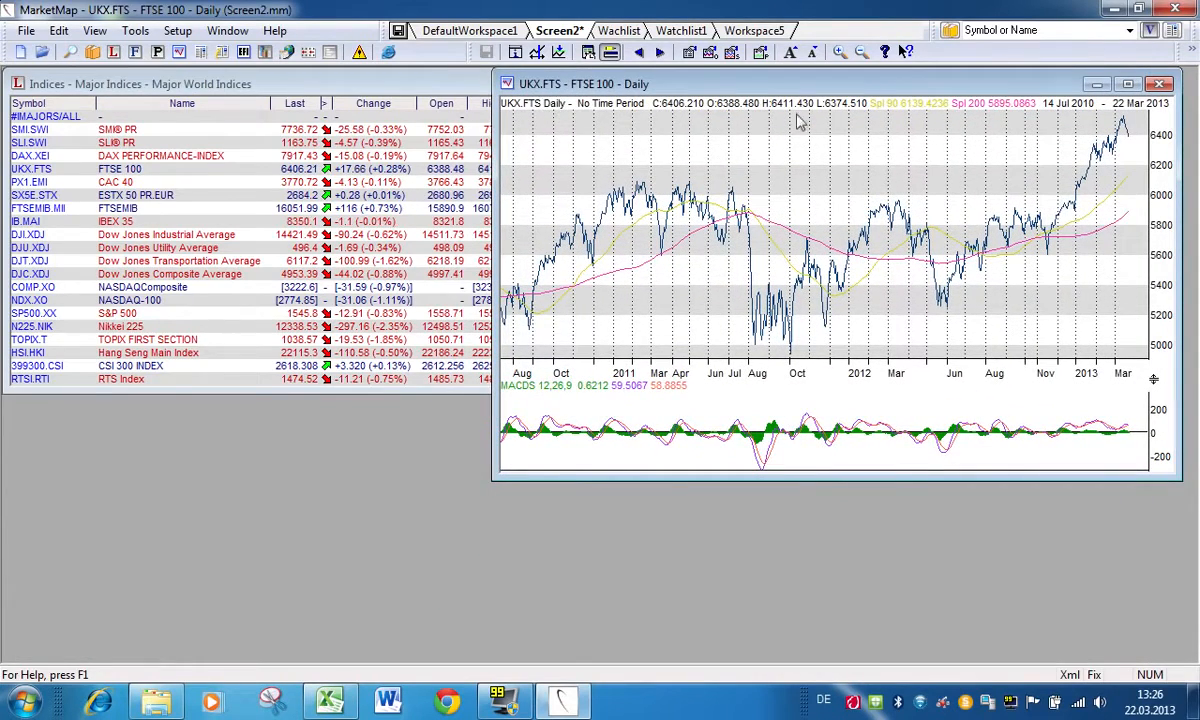
left_click(397, 32)
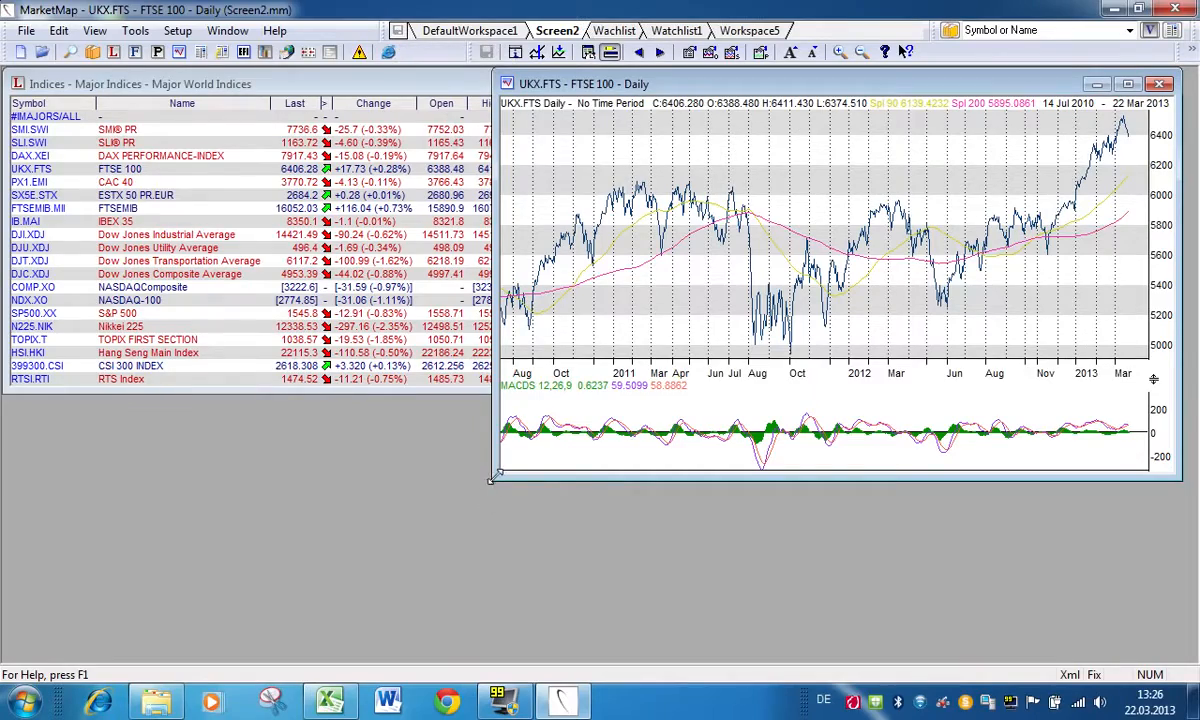
left_click_drag(444, 485, 222, 600)
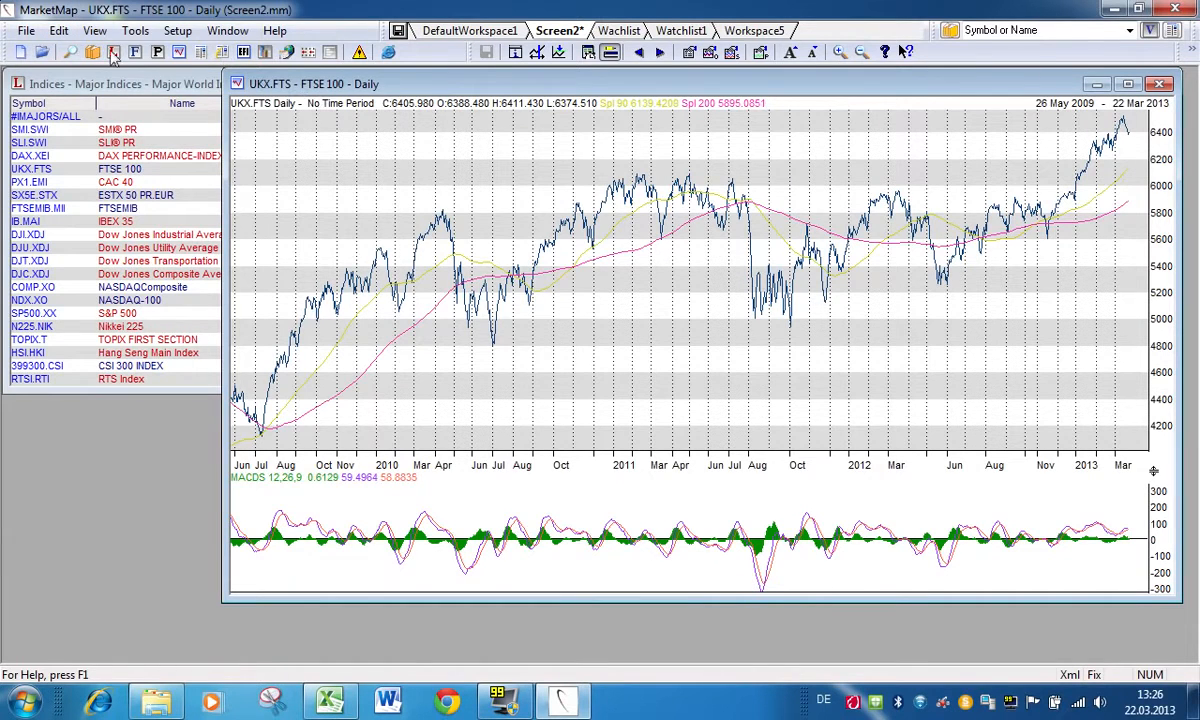
Step: Save the UKX.FTS chart as the default template, and open a chart for DJI.XDJ from the Major World Indices list
left_click(26, 33)
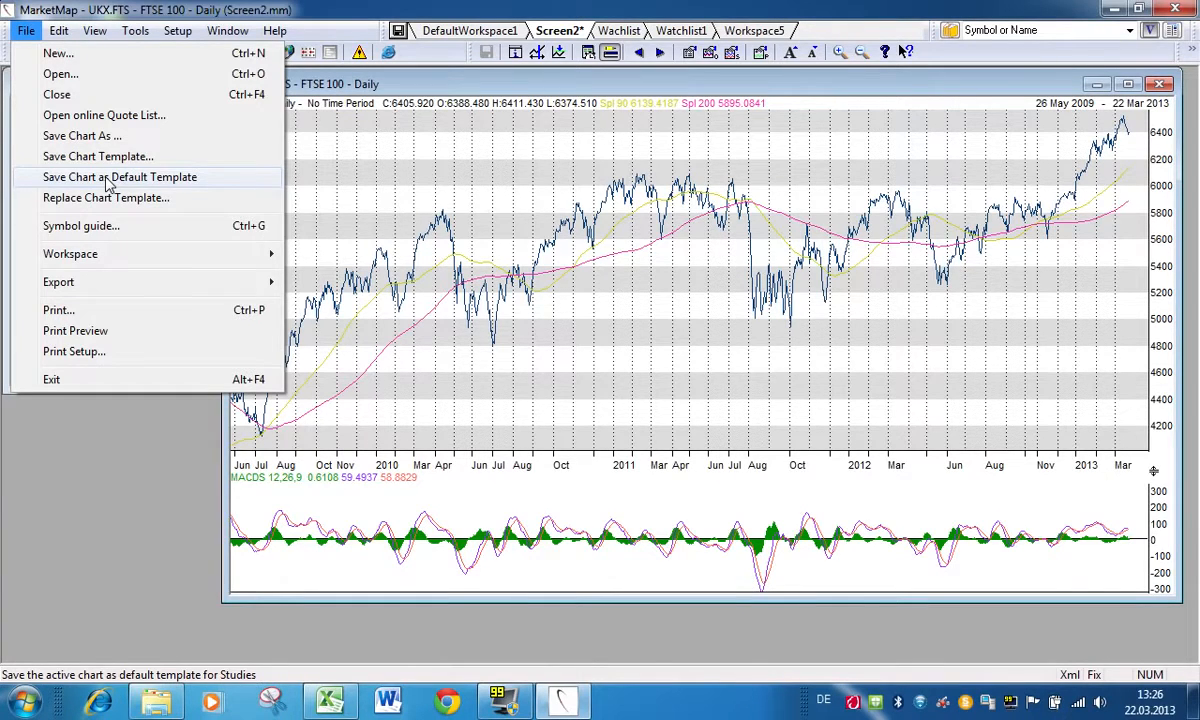
left_click(108, 180)
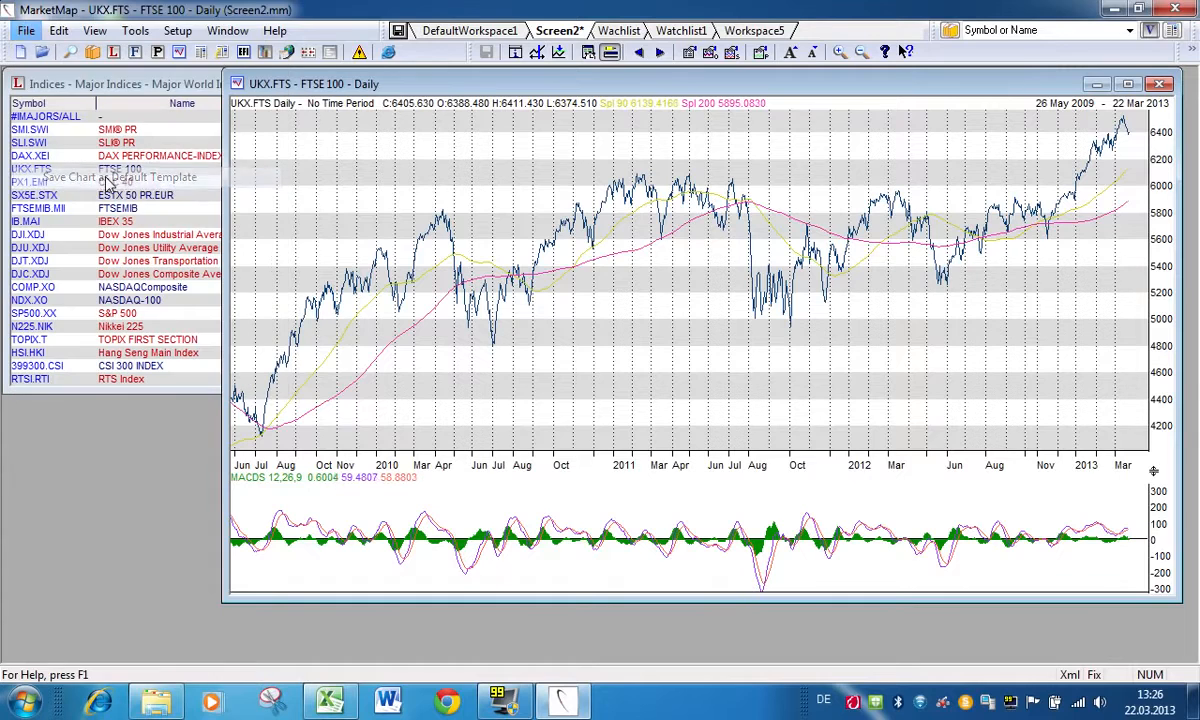
left_click(35, 195)
double_click(303, 237)
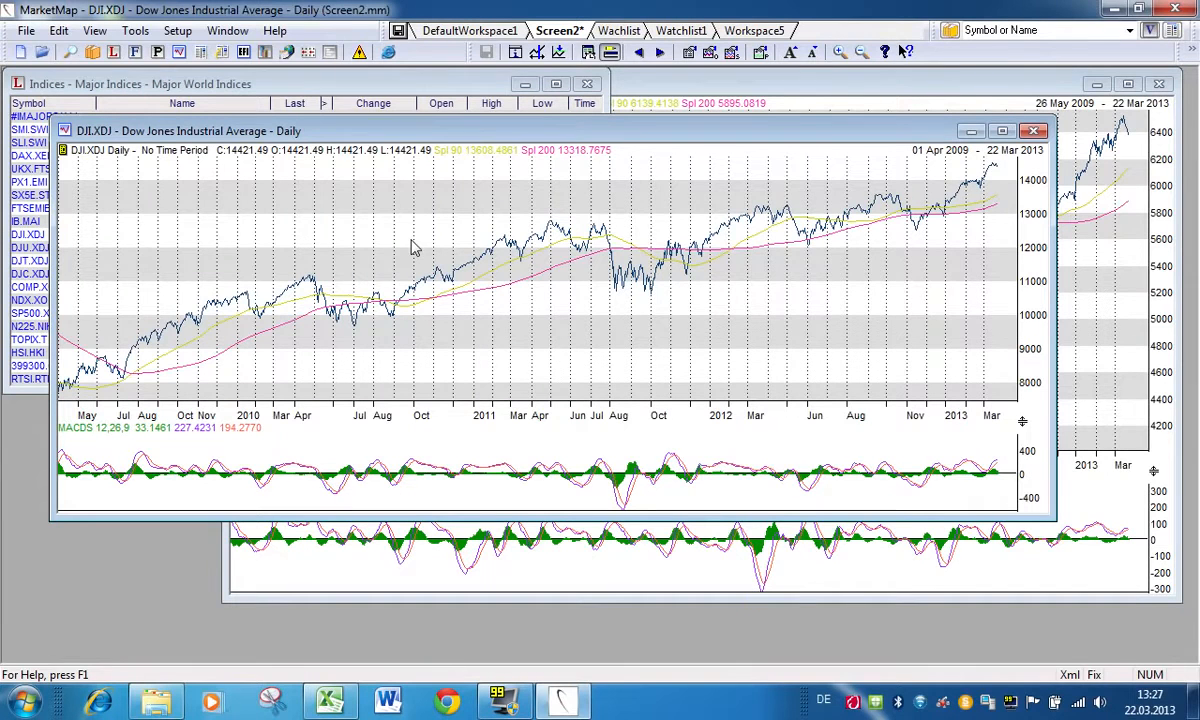
Step: Remove the studies from the DJI.XDJ chart, and close both the DJI.XDJ and UKX.FTS charts
right_click(575, 258)
left_click(640, 354)
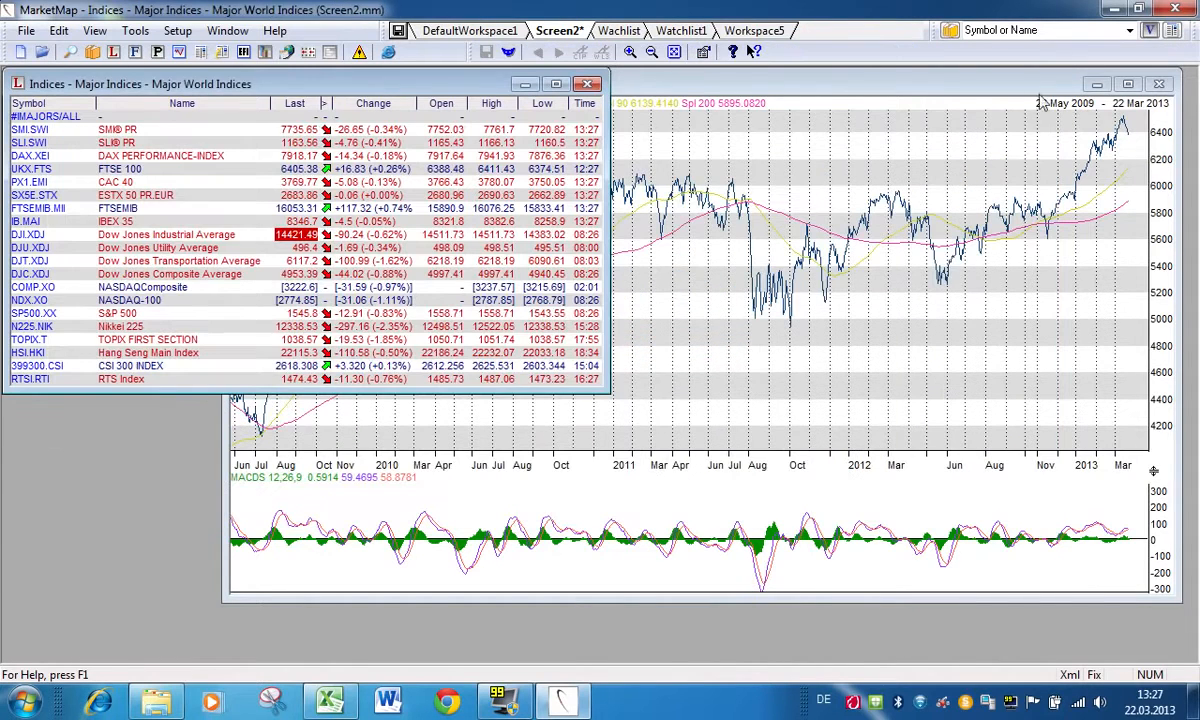
left_click(1161, 85)
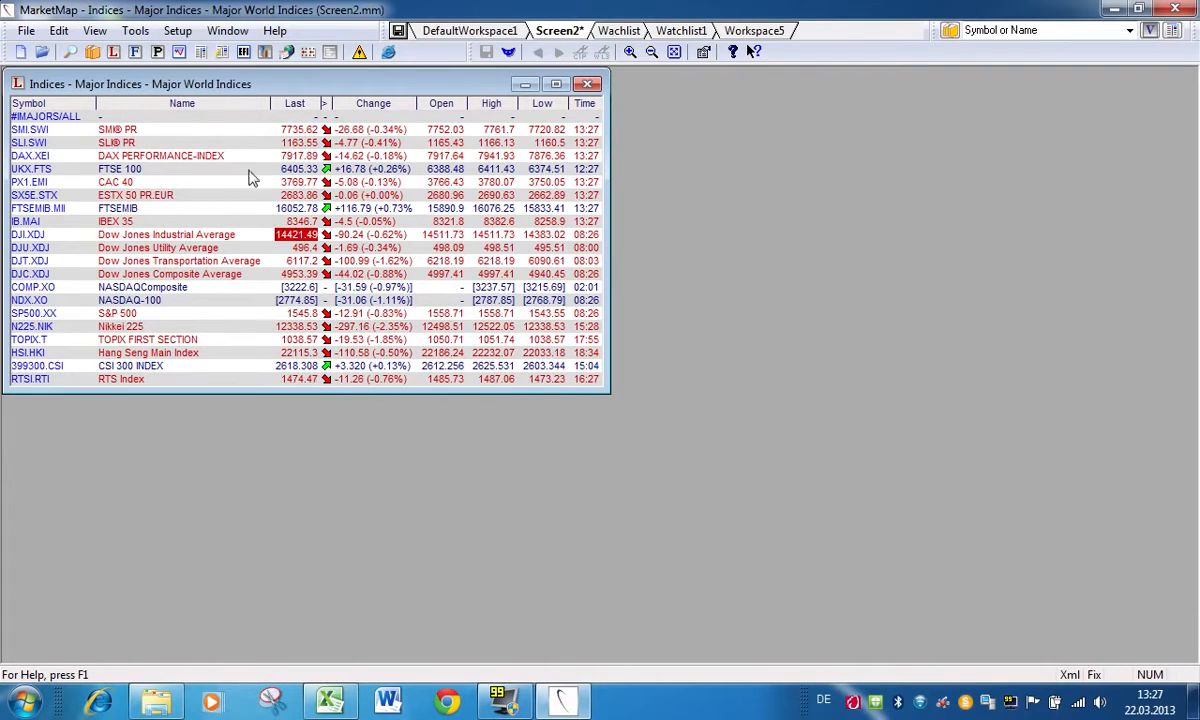
Step: Open a chart for UKX.FTS from the Major World Indices list and remove its studies
double_click(295, 170)
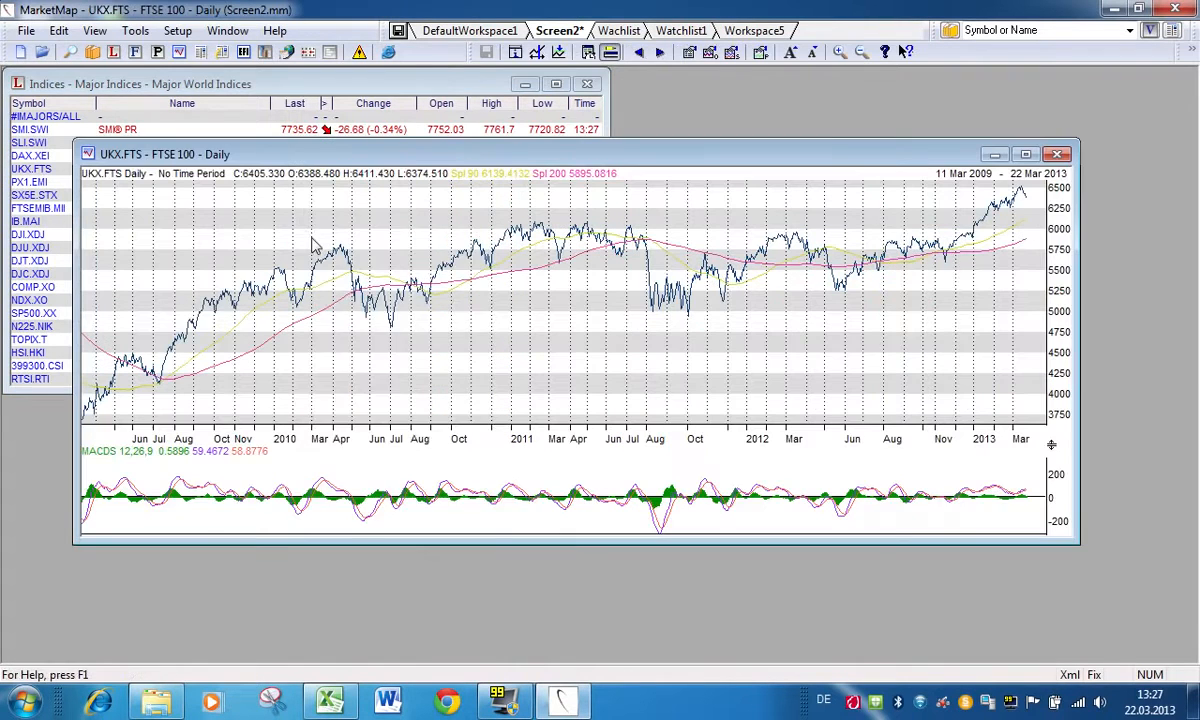
right_click(313, 240)
left_click(377, 341)
Step: Overlay SMI.SWI from the indices list on the UKX.FTS chart, and shift the comparison's base line back to early 2010
left_click_drag(266, 154, 363, 270)
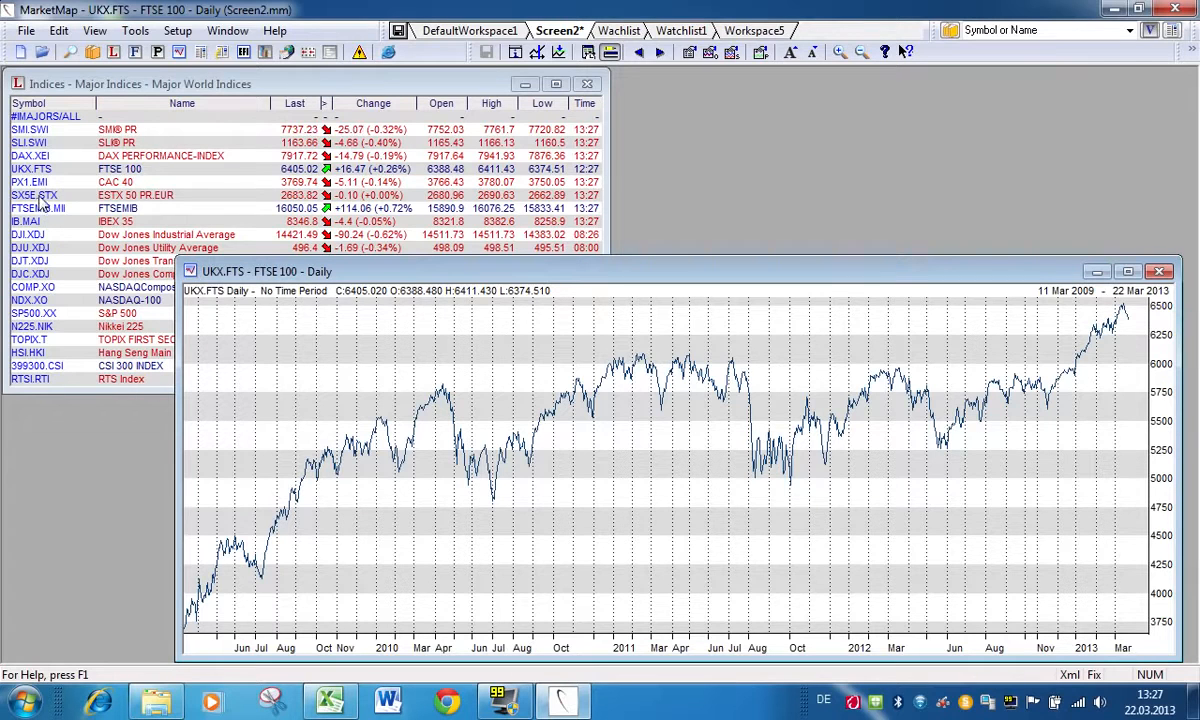
left_click_drag(24, 132, 585, 454)
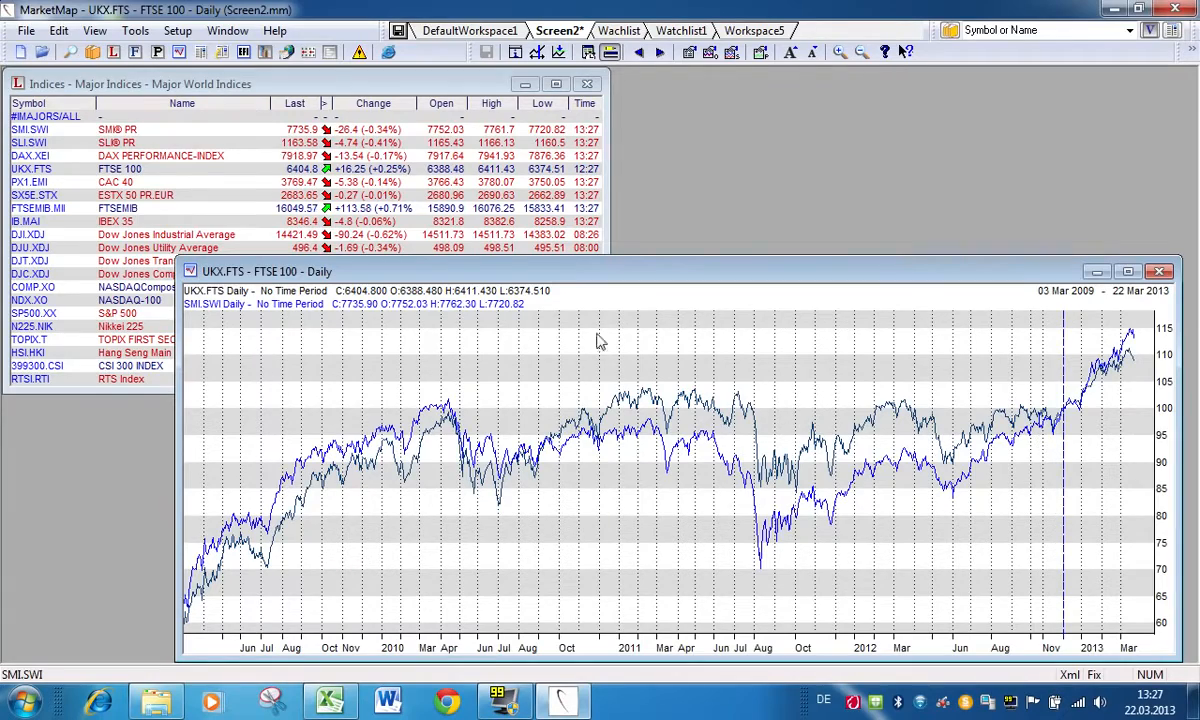
left_click_drag(490, 265, 417, 115)
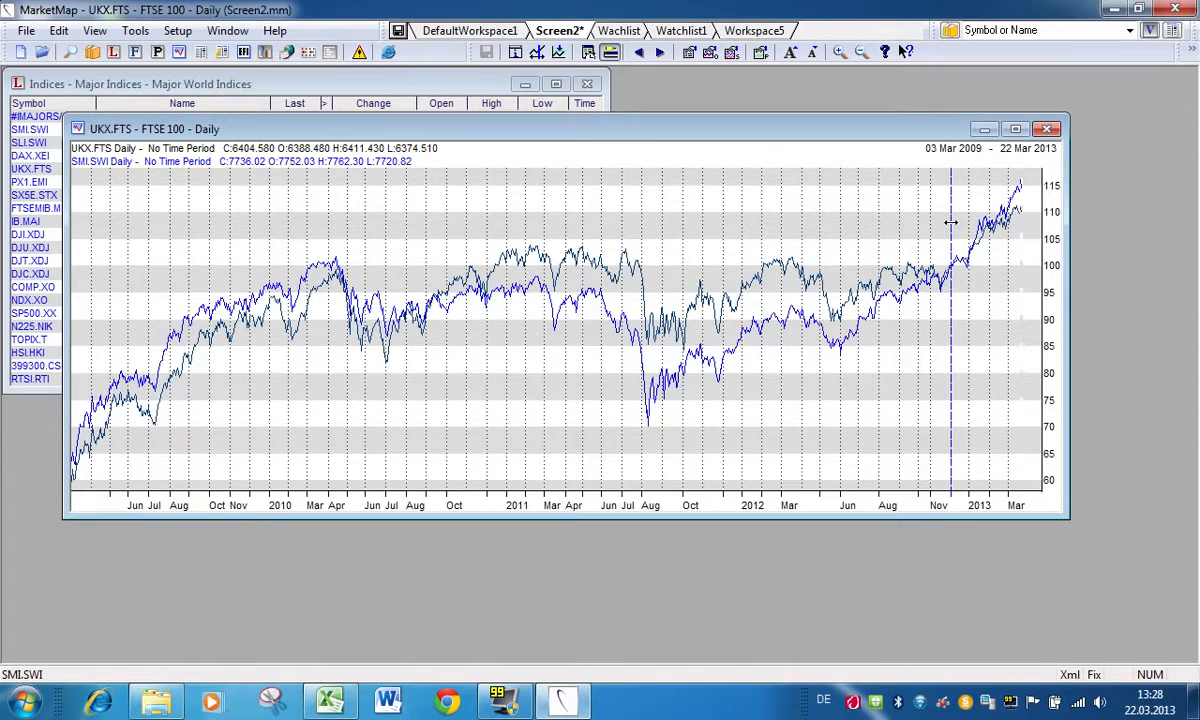
left_click_drag(950, 218, 289, 313)
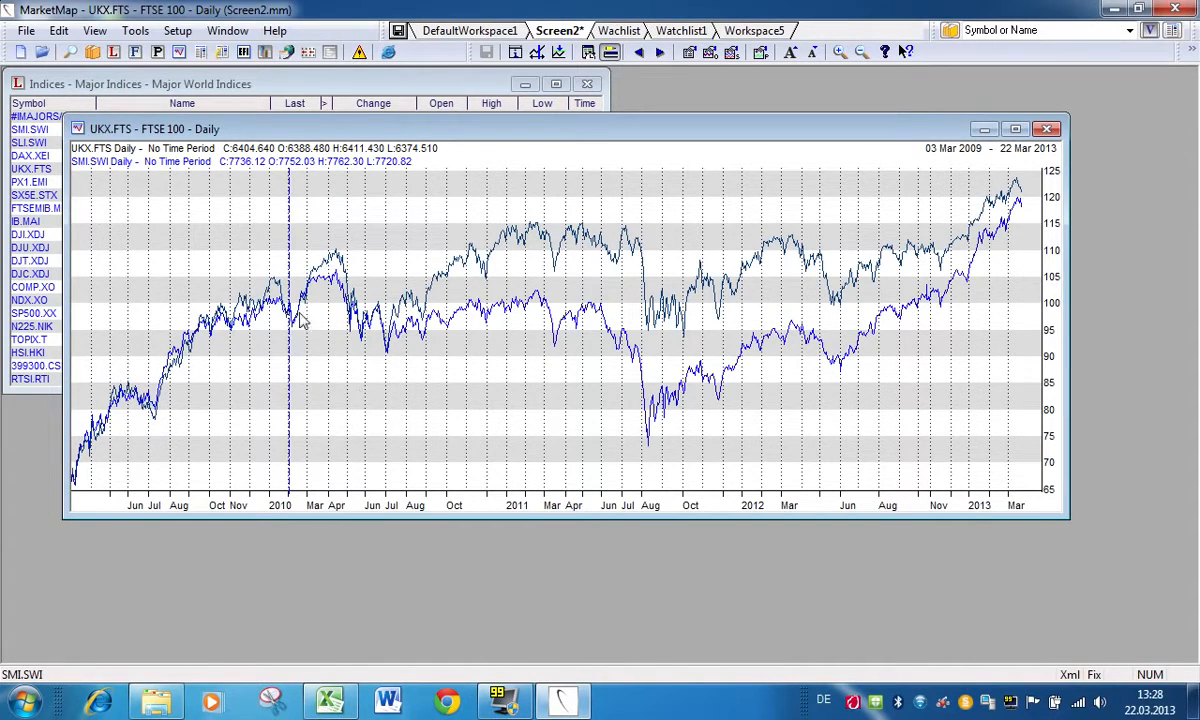
mouse_move(289, 316)
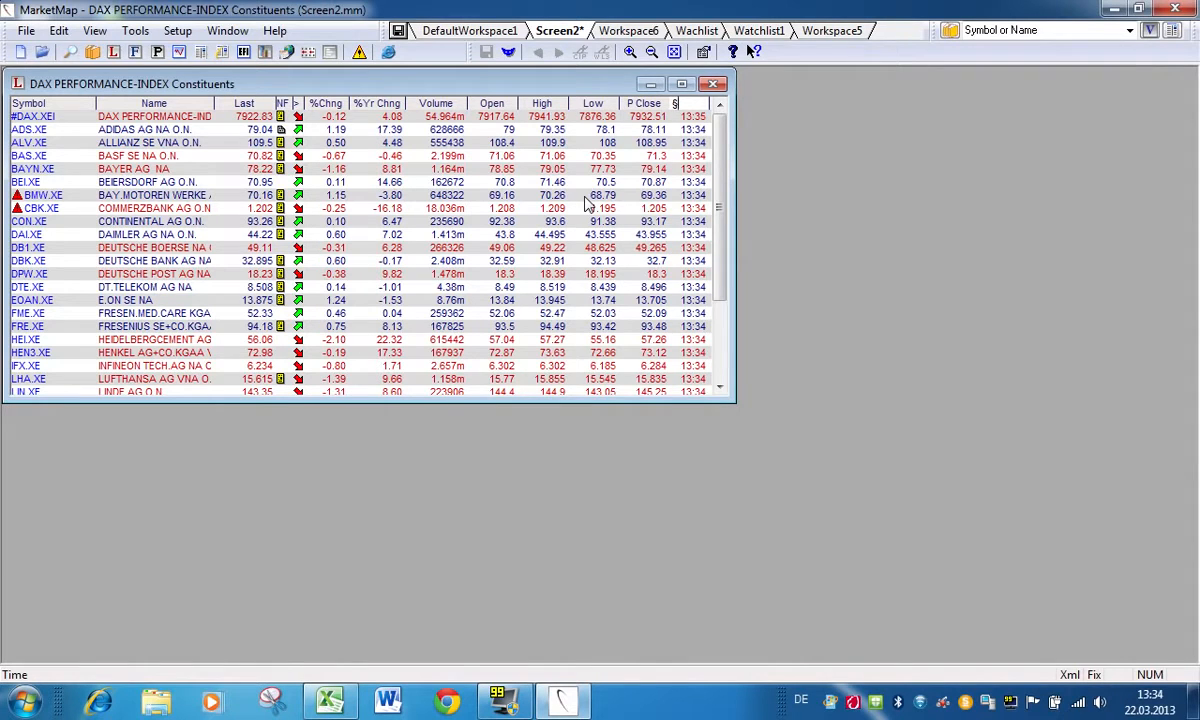
Step: View the Vista window for ALLIANZ SE from the DAX constituents and close it, then open the BAS.XE news from its news flag
double_click(127, 143)
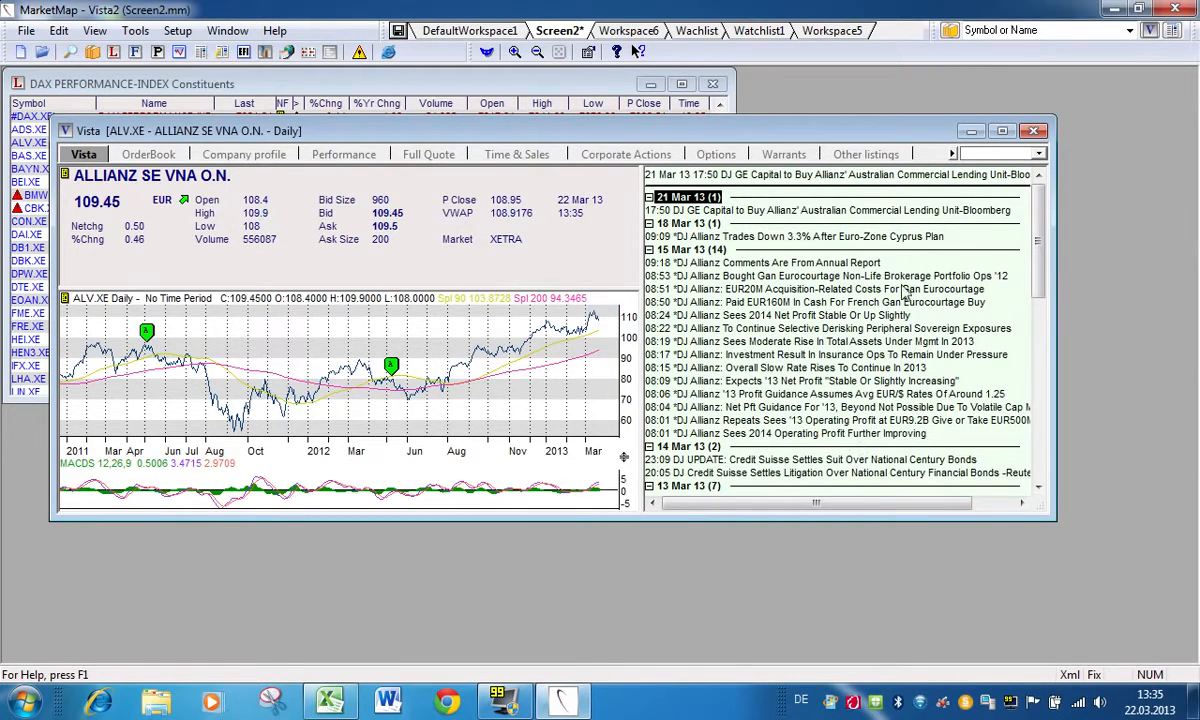
left_click(1034, 132)
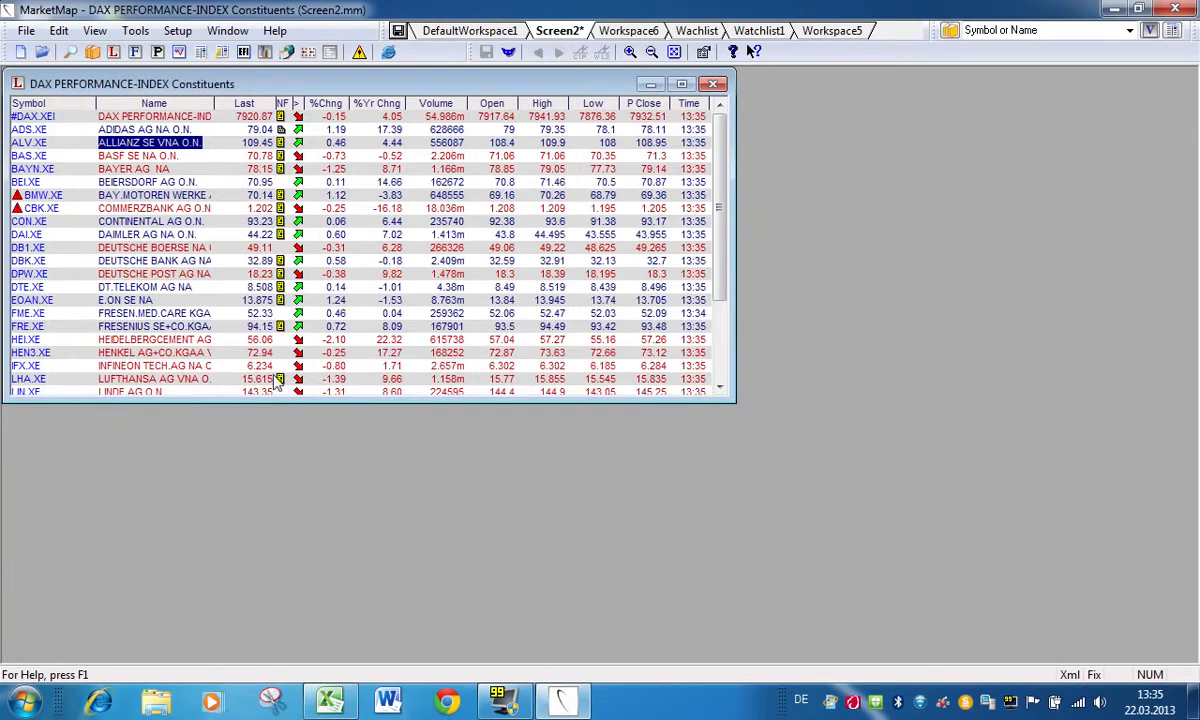
mouse_move(284, 113)
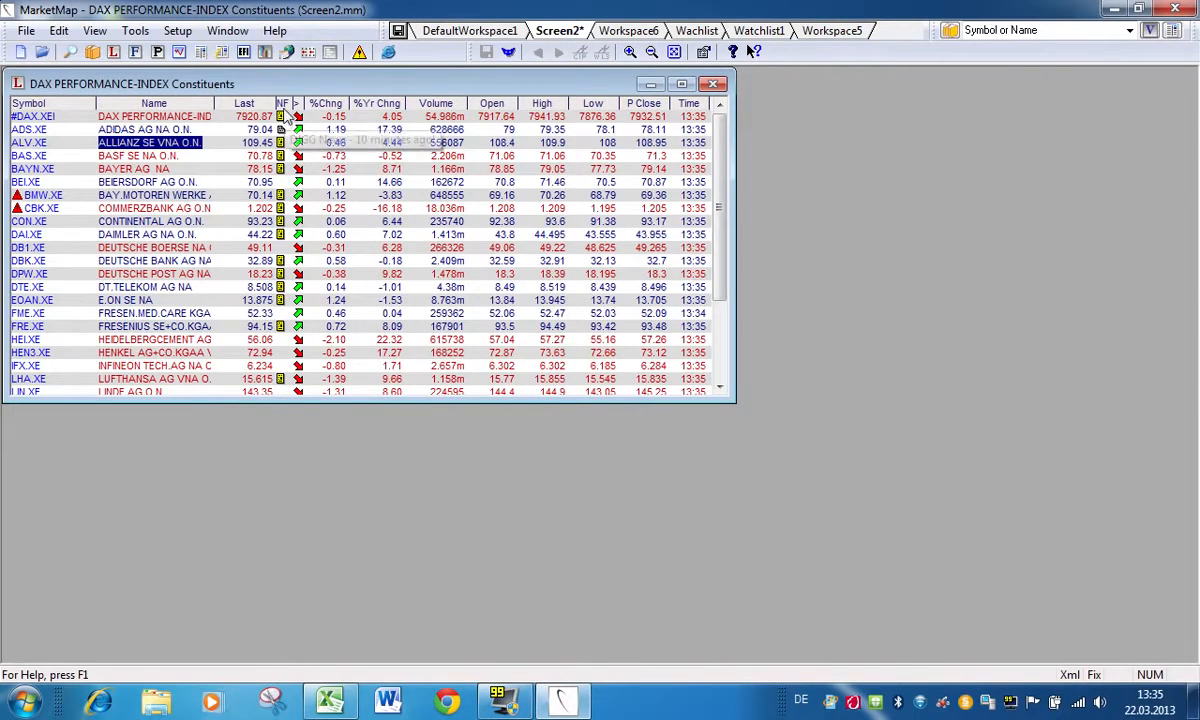
mouse_move(281, 158)
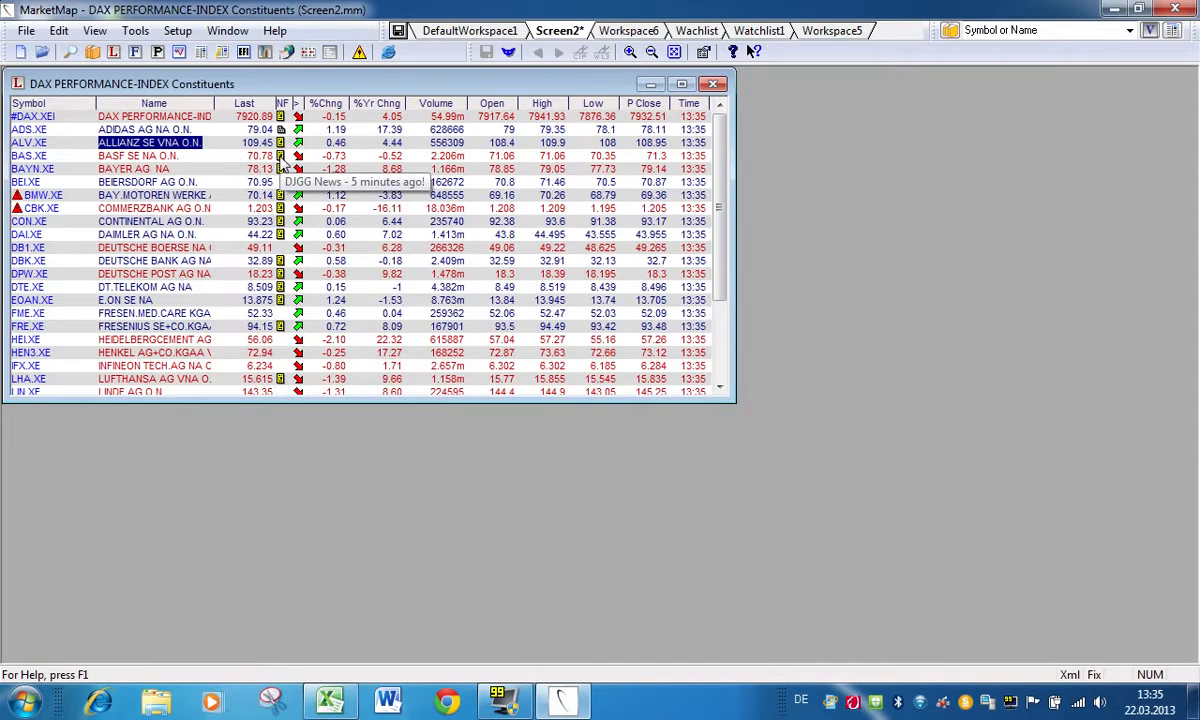
left_click(281, 160)
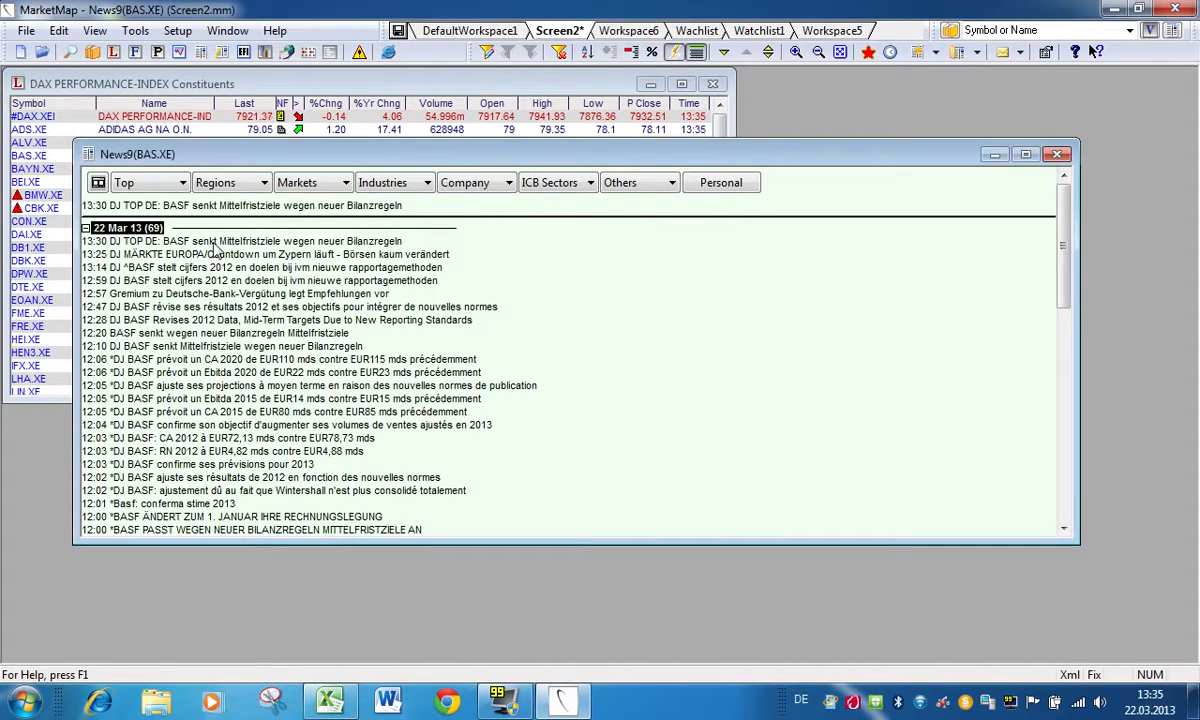
Step: Read the BASF stories "DJ TOP DE: BASF senkt Mittelfristziele" and "DJ BASF révise ses résultats 2012", and close the news windows
double_click(212, 244)
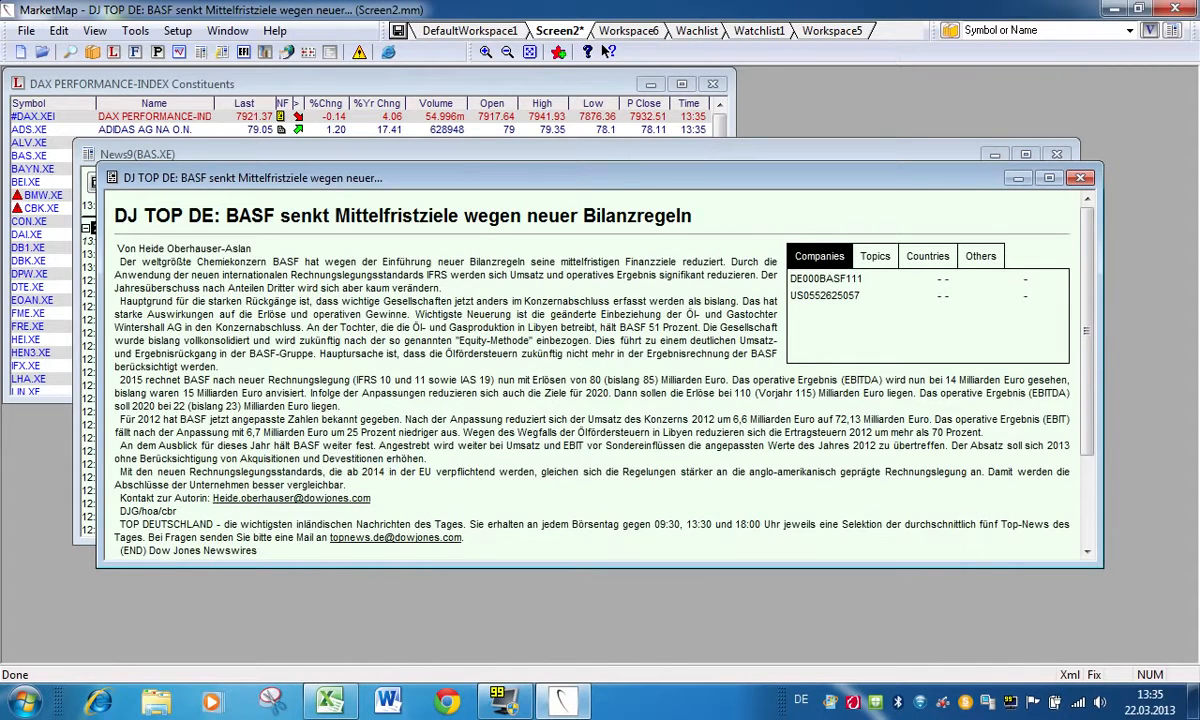
left_click(1080, 179)
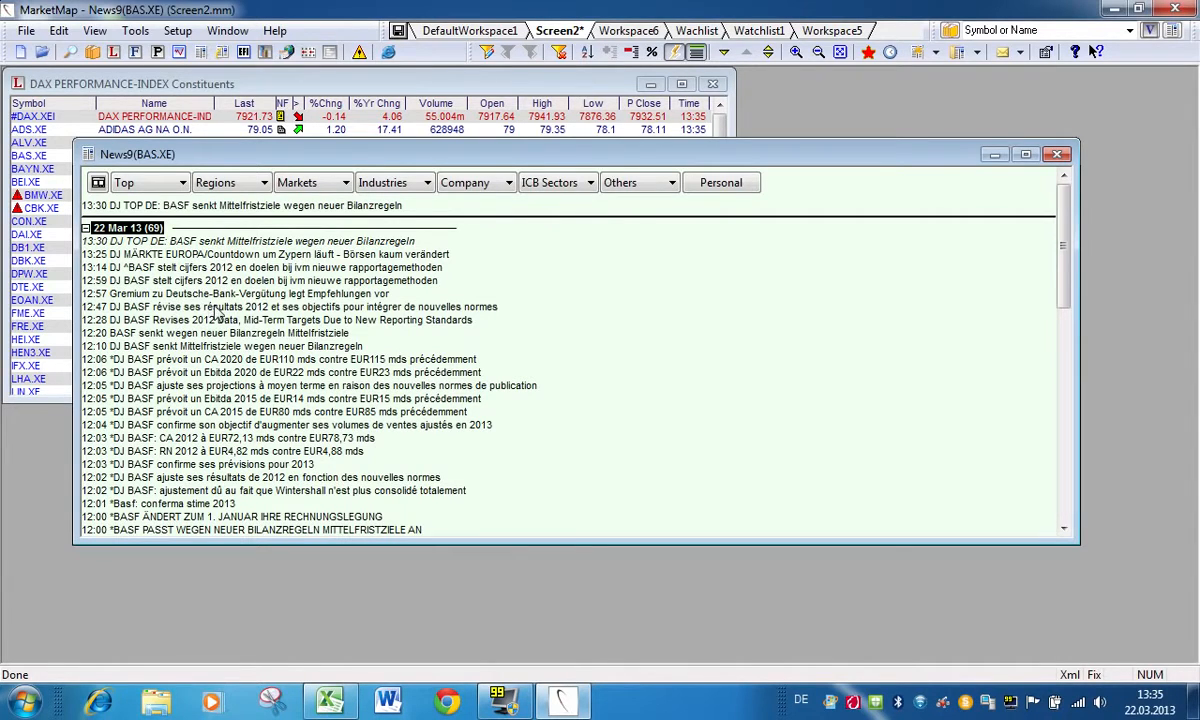
double_click(200, 284)
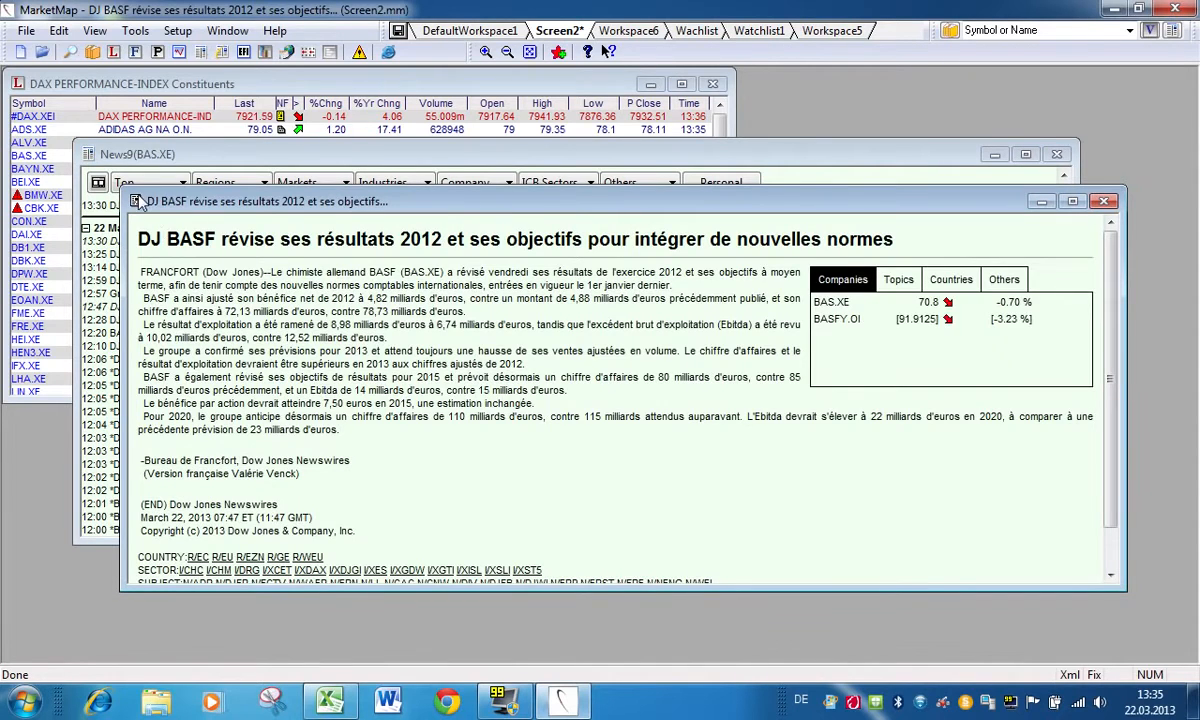
key("Escape")
key("Escape")
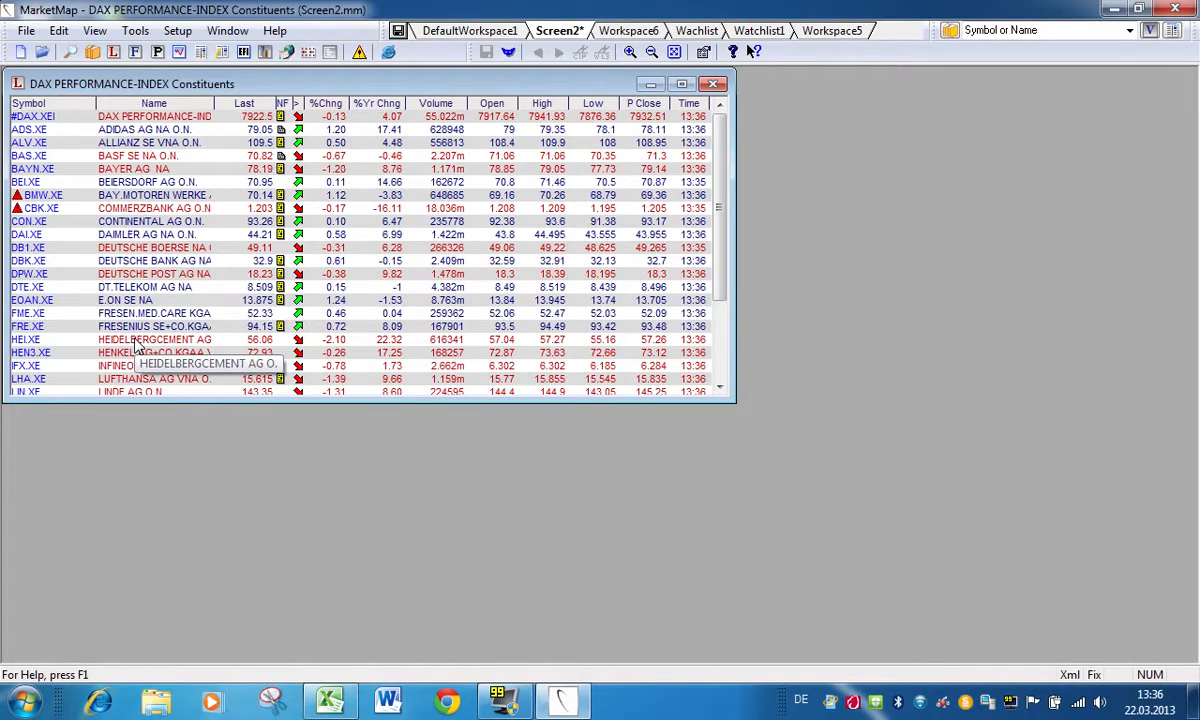
Step: Start a scrolling news window filtered to Asset classes and Company News, with Dividend announcements and Earnings, for the region Europe
left_click(200, 53)
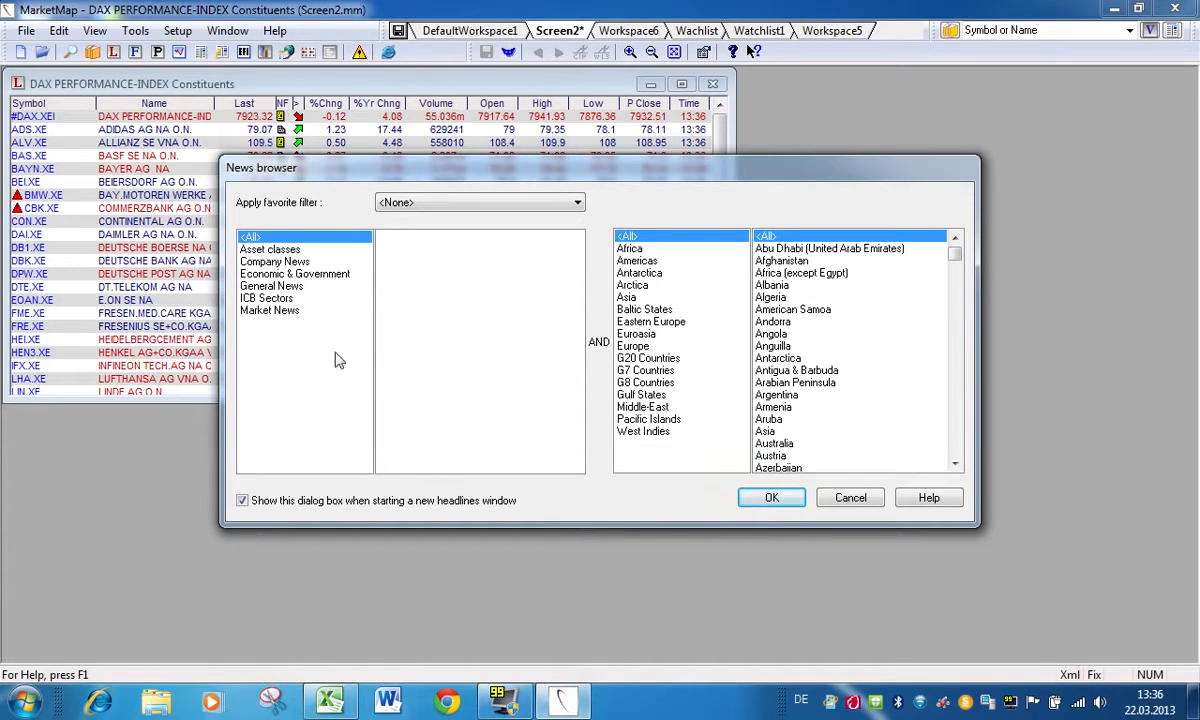
left_click(288, 250)
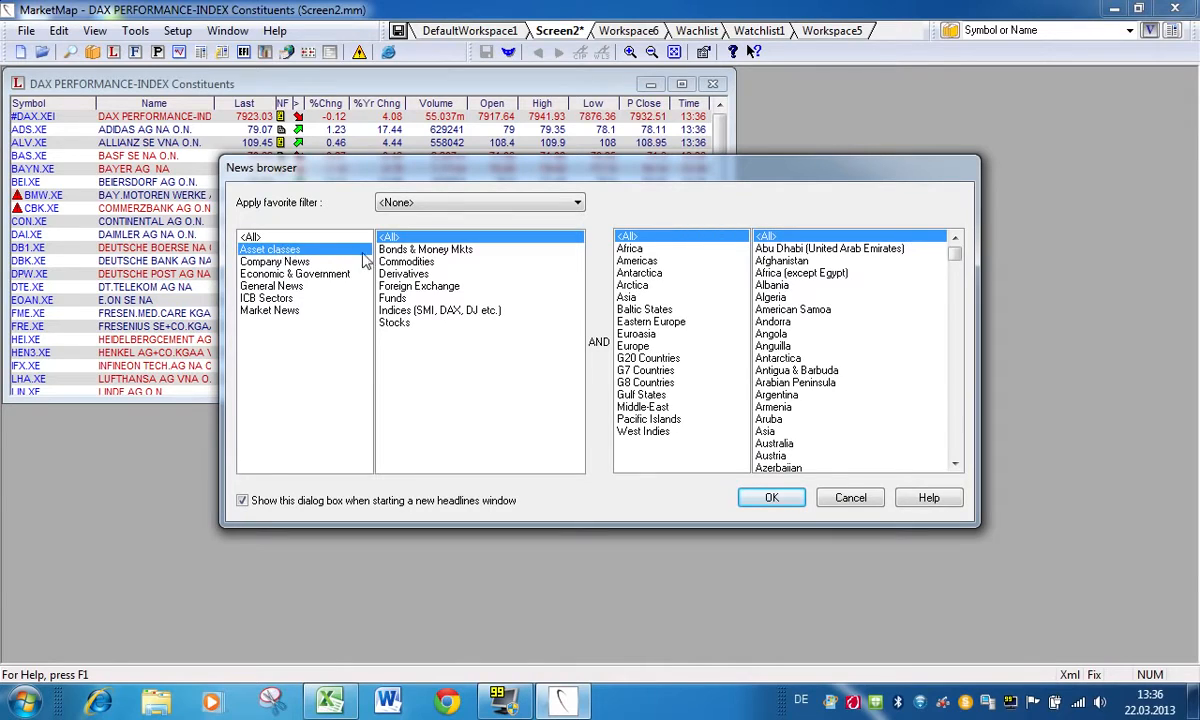
left_click(403, 328)
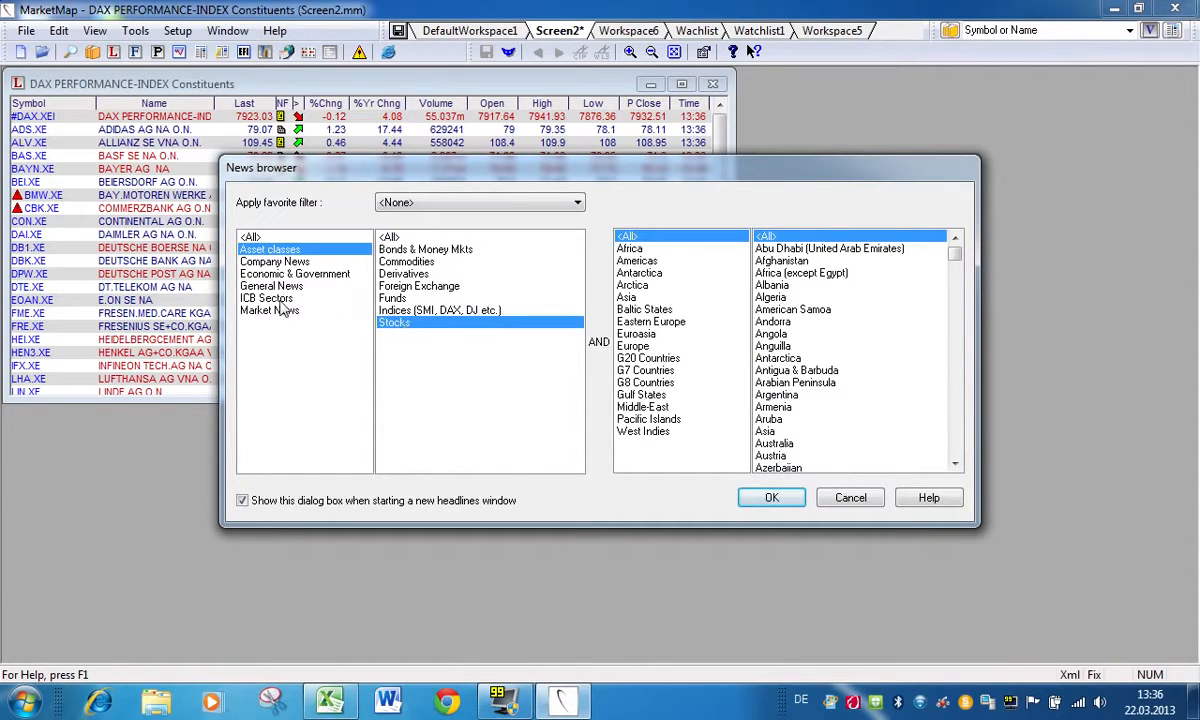
left_click(270, 261)
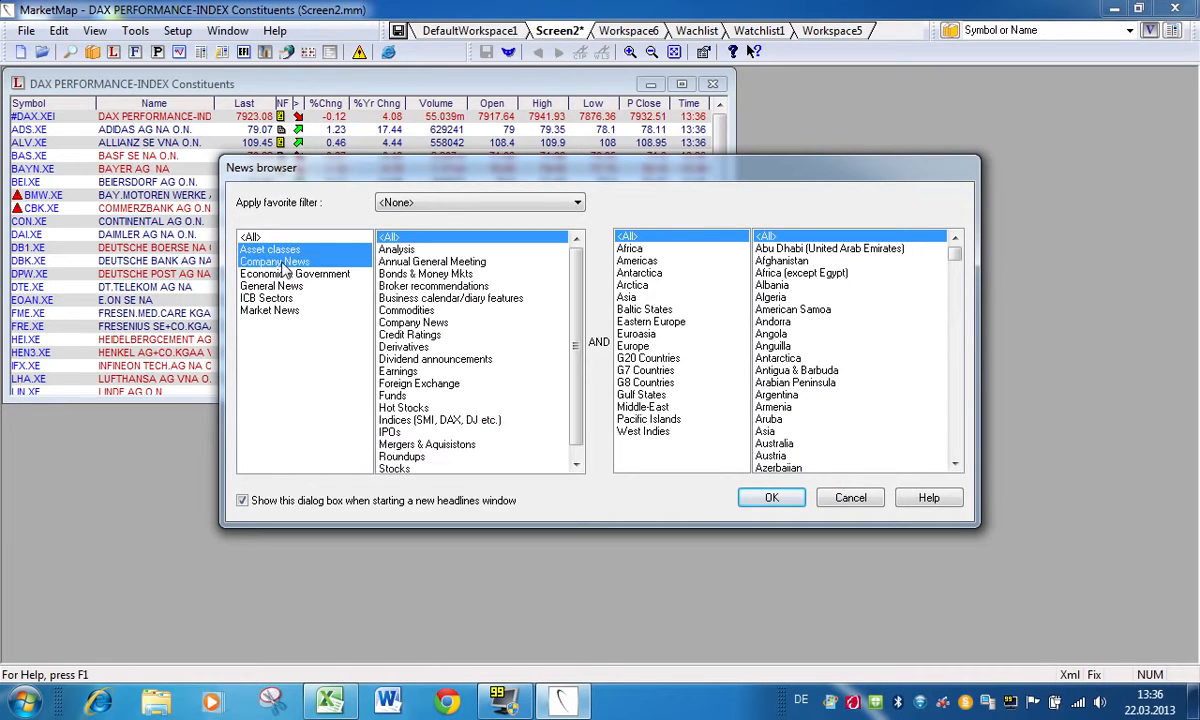
left_click_drag(432, 362, 405, 373)
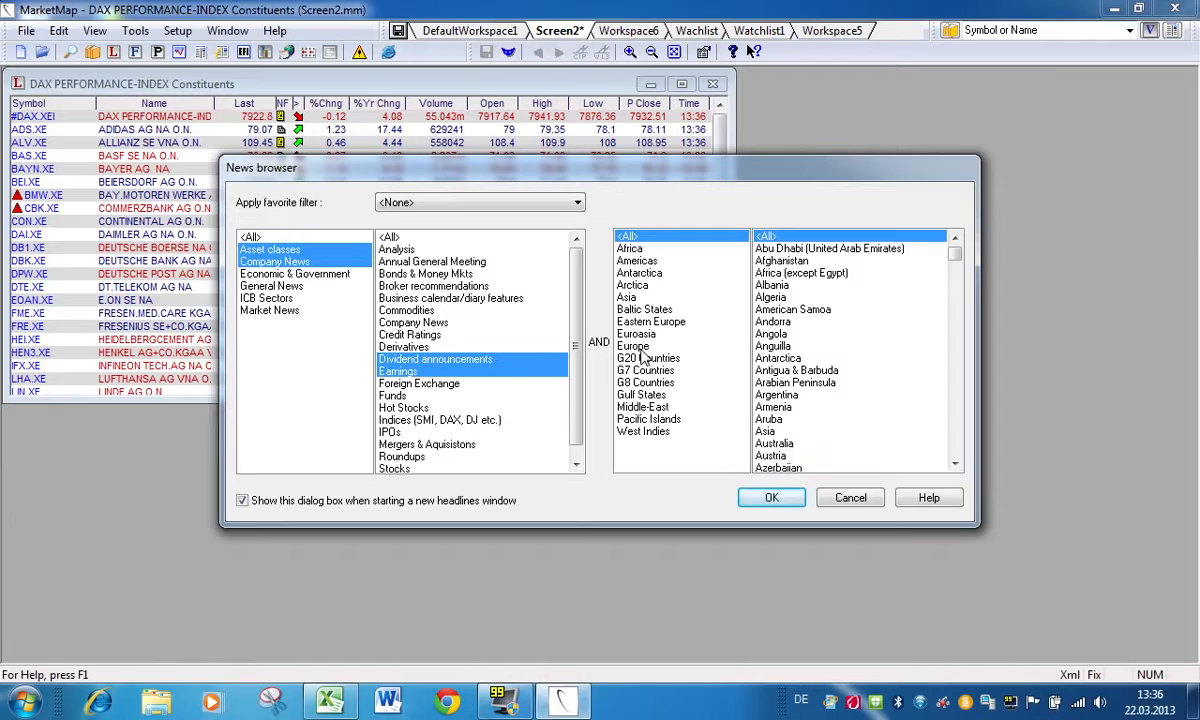
left_click(641, 349)
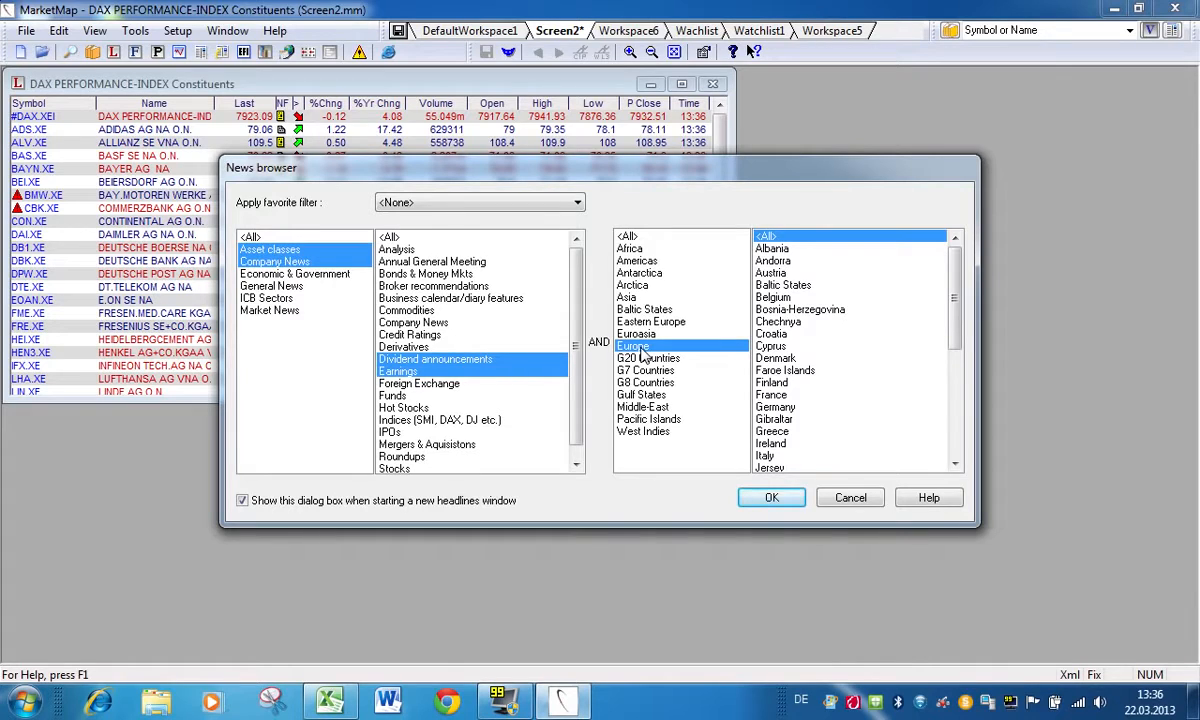
left_click(772, 498)
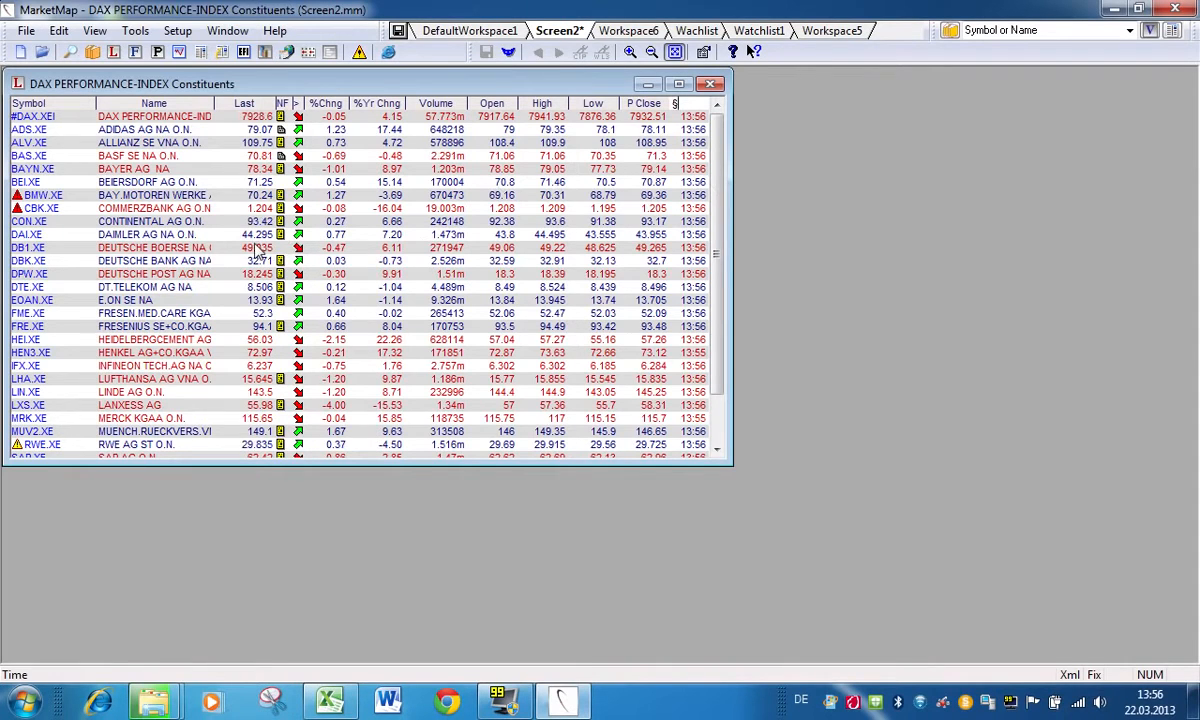
Step: Create an alert on the Last price of DB1.XE with a high limit of 51 and a low limit of 47
right_click(254, 249)
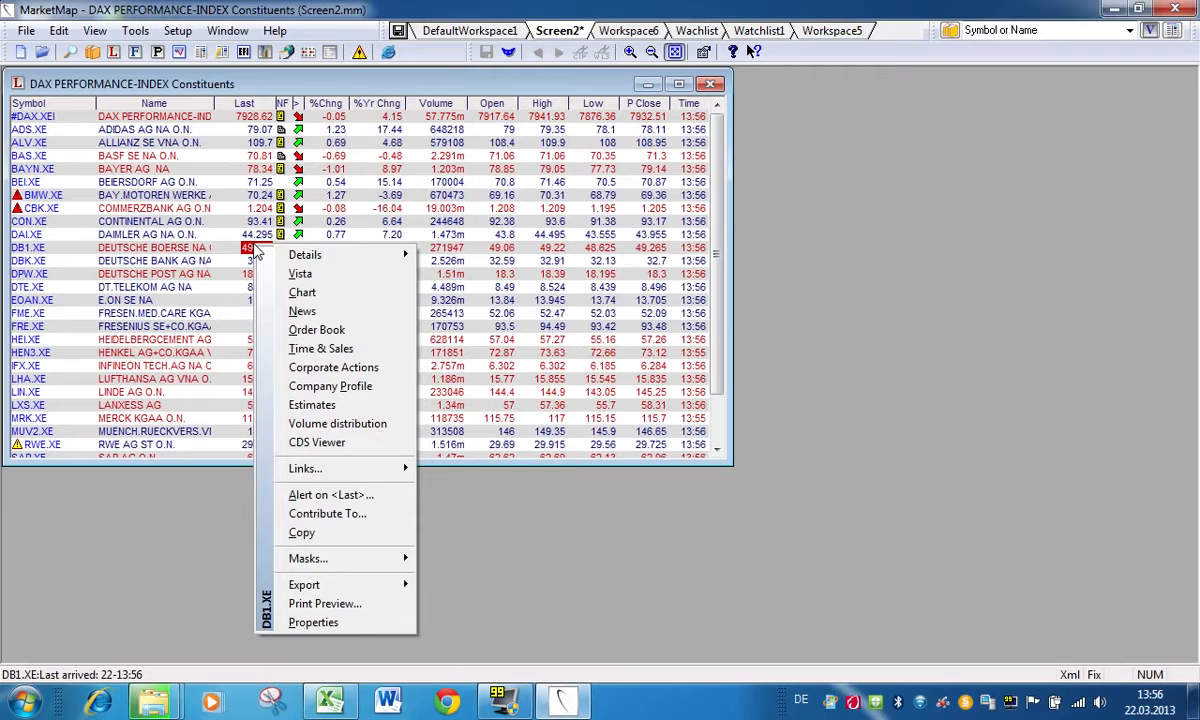
left_click(323, 497)
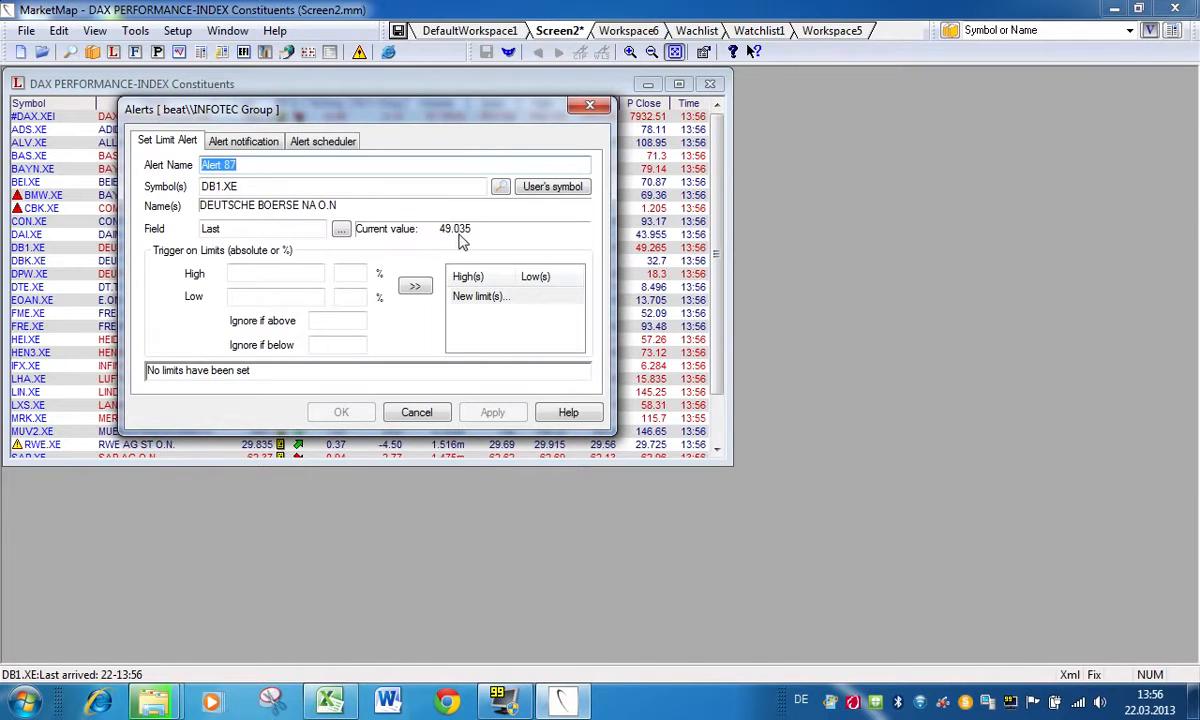
left_click(240, 273)
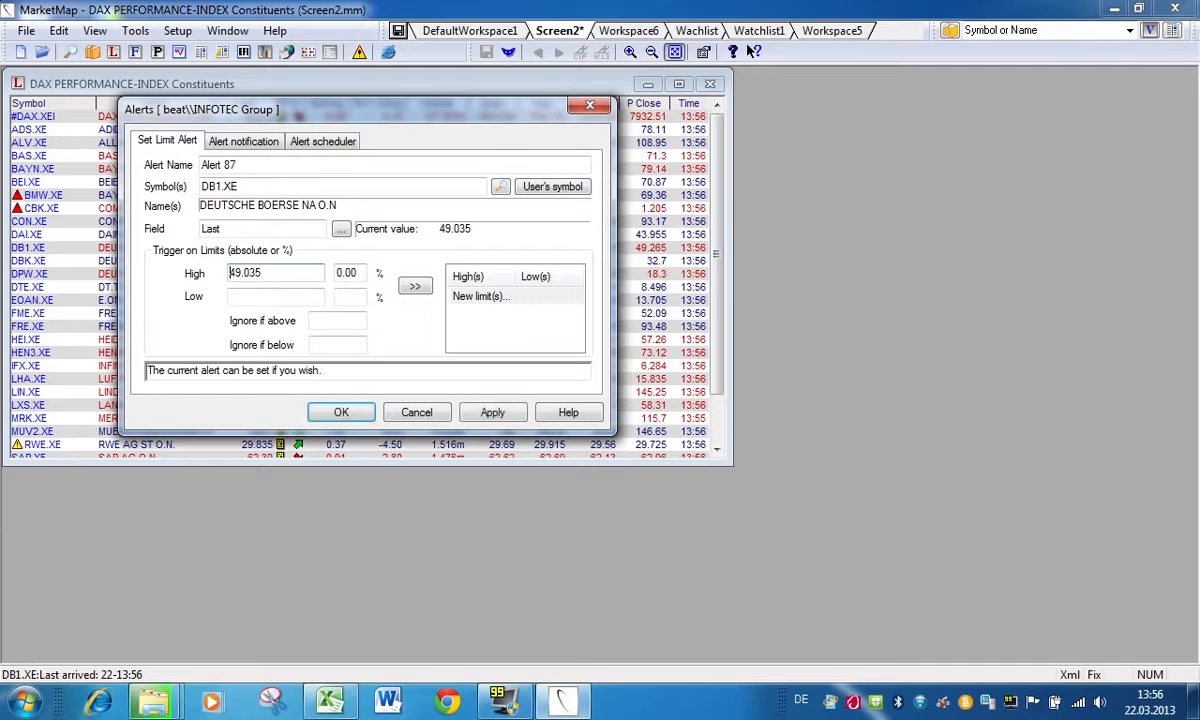
double_click(244, 273)
type("51")
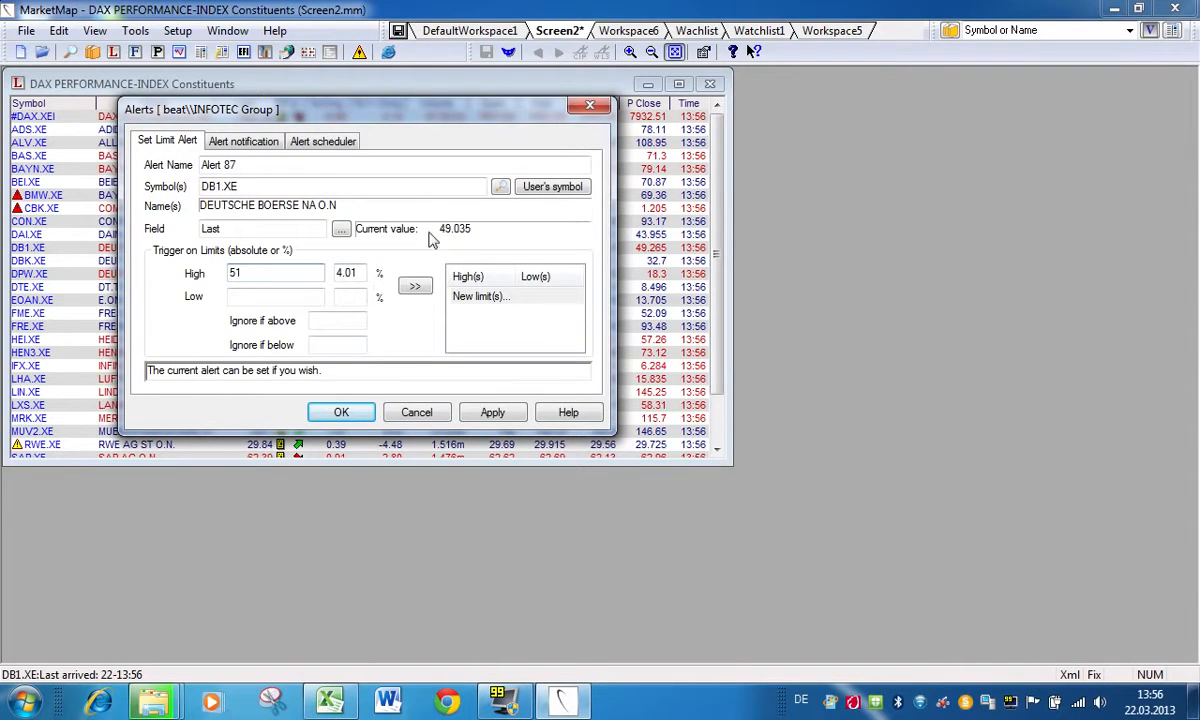
left_click(235, 297)
left_click_drag(263, 297, 204, 299)
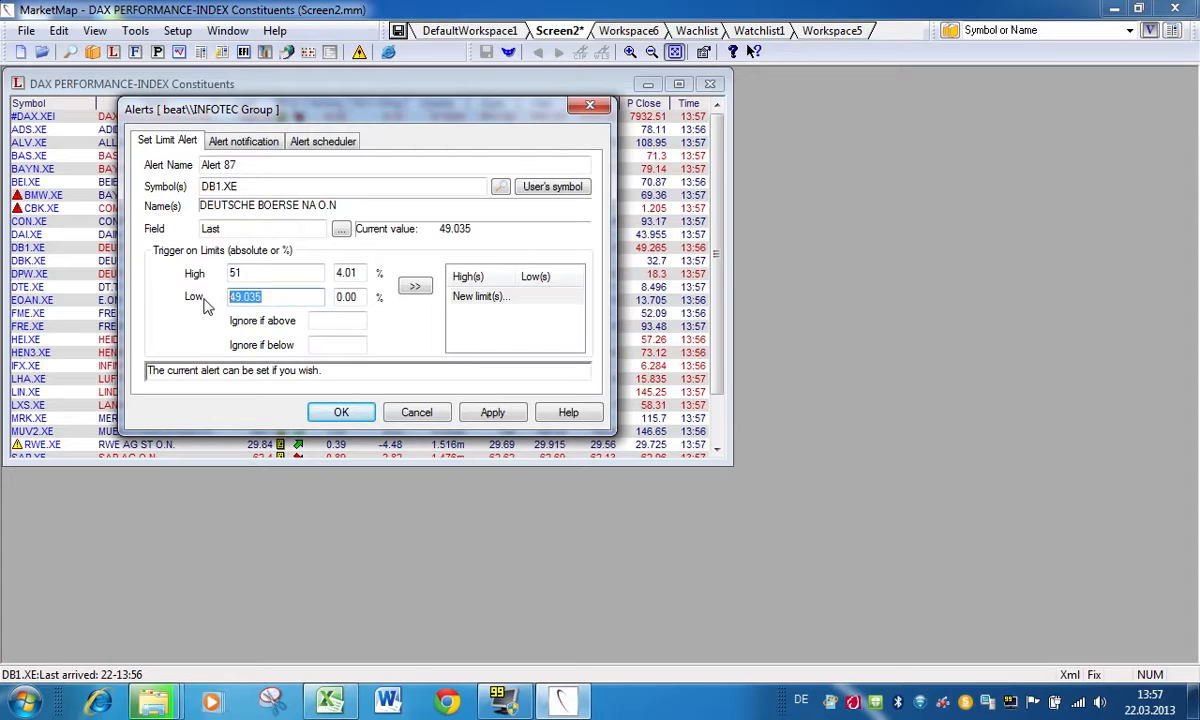
type("47")
Step: Set the alert's custom text to "buy at 47, sell at 51", enable e-mail notification, and save the alert
left_click(240, 145)
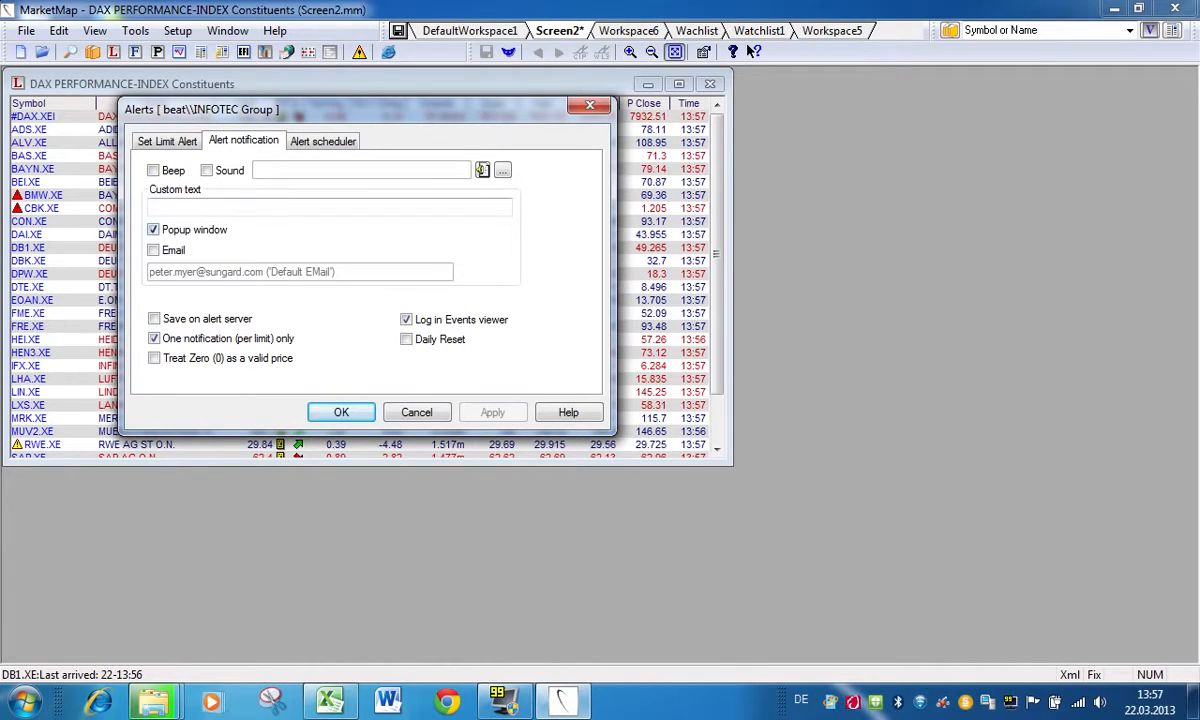
left_click(160, 207)
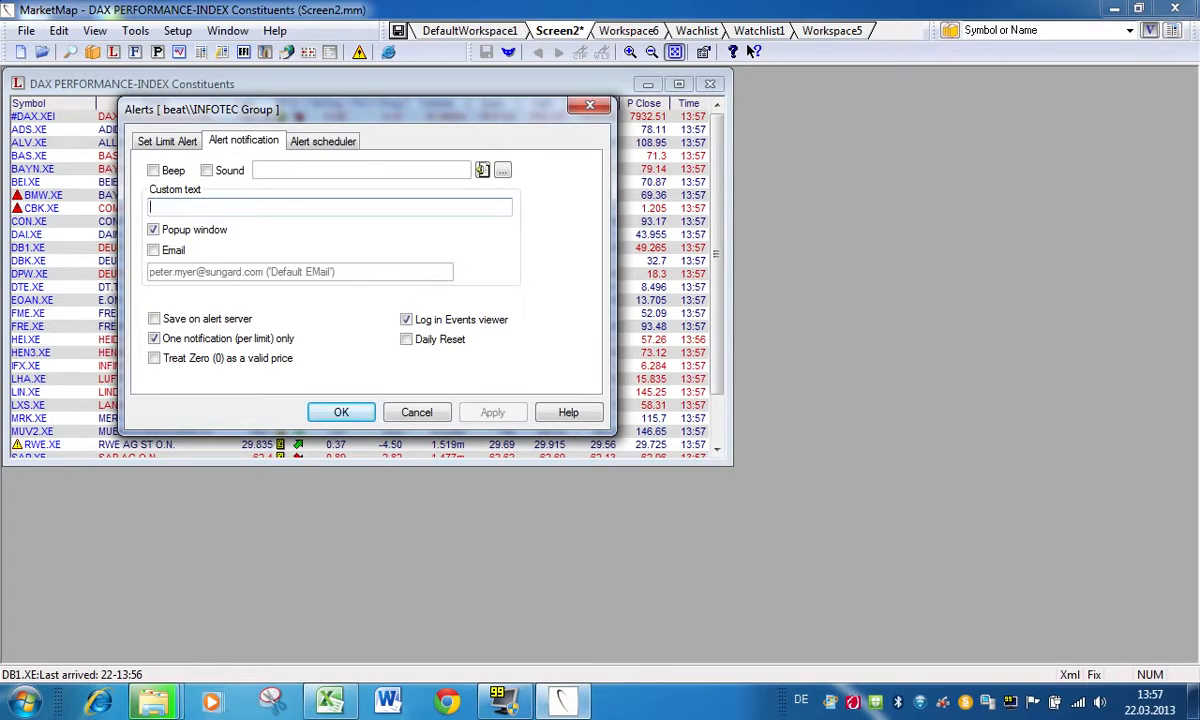
type("buy ")
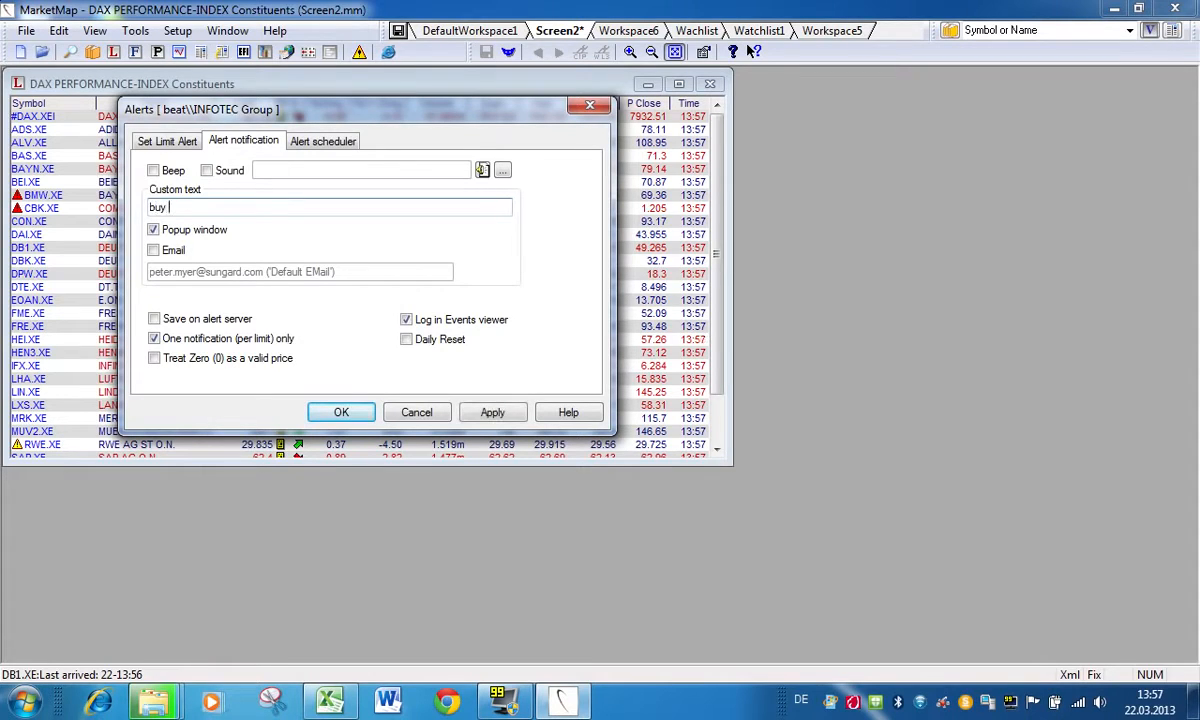
type("at 47, sell at 5")
left_click(154, 252)
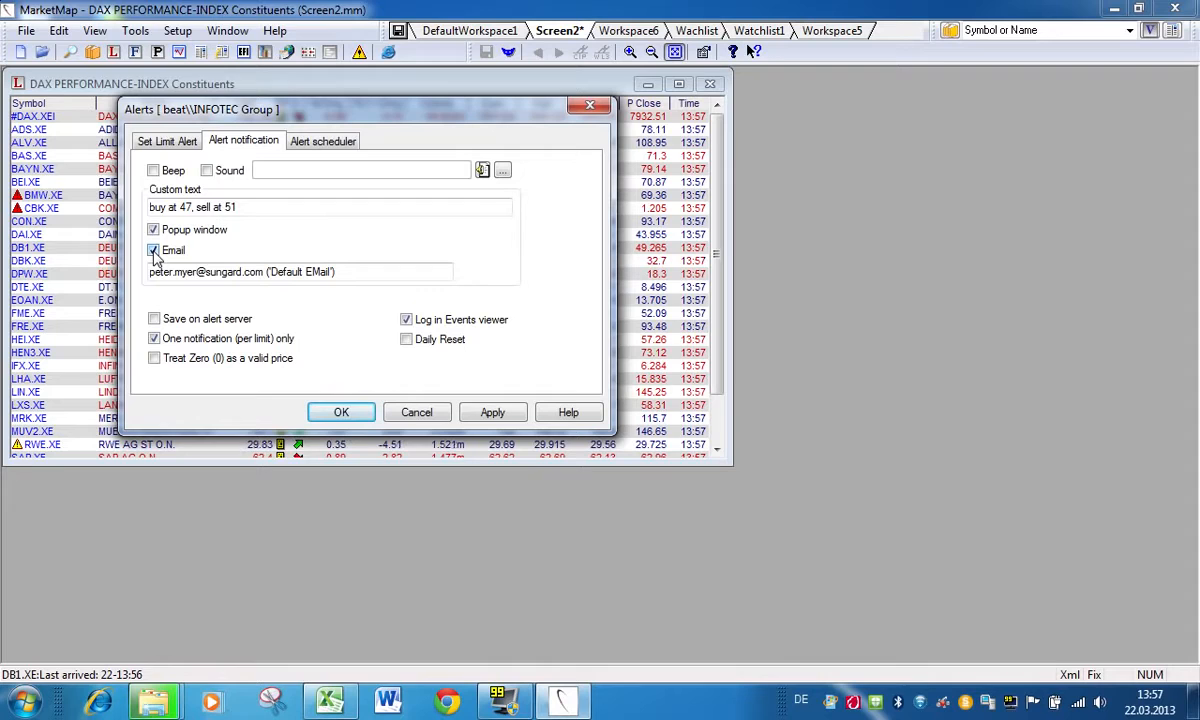
left_click(346, 417)
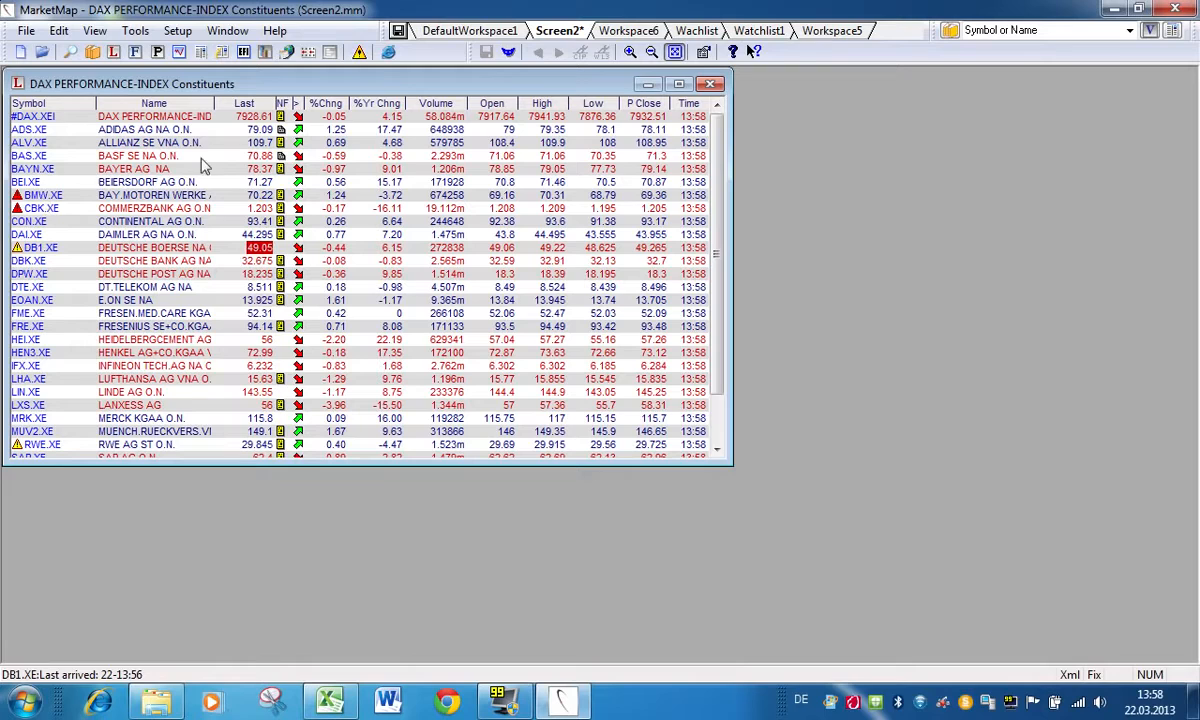
Step: Open the alerts list and view the settings of the 2628.HK (CHINA LIFE) limit alert without changing them
left_click(360, 53)
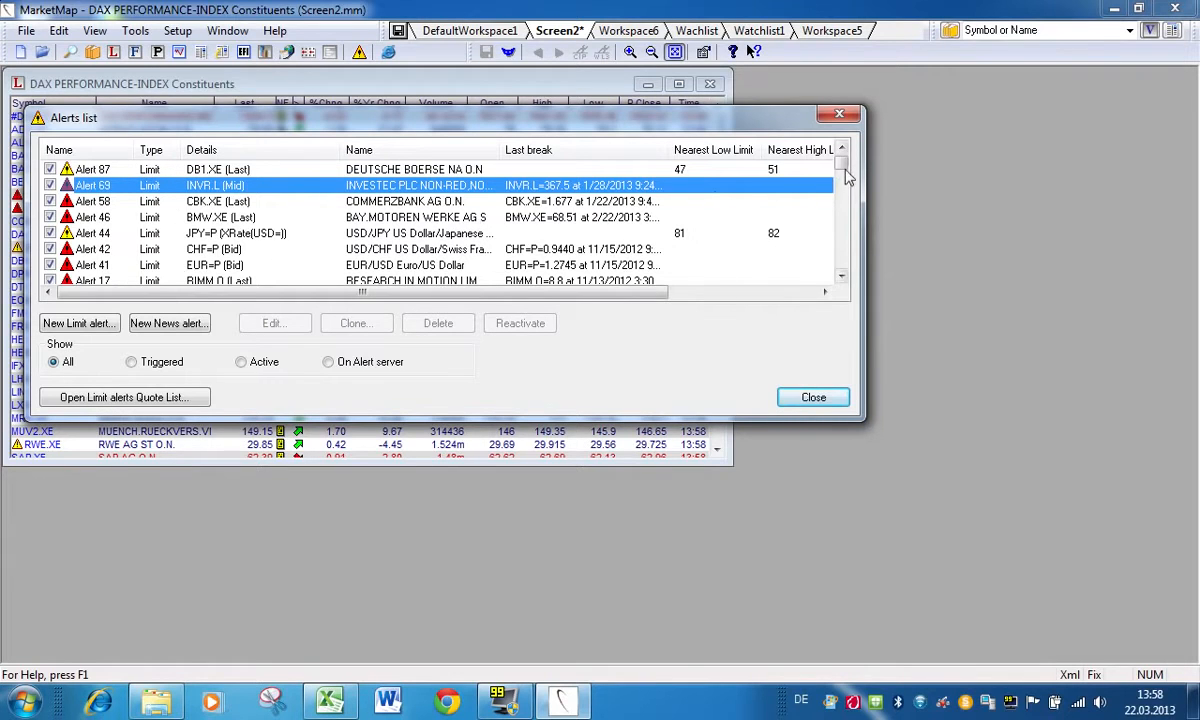
left_click_drag(841, 162, 845, 190)
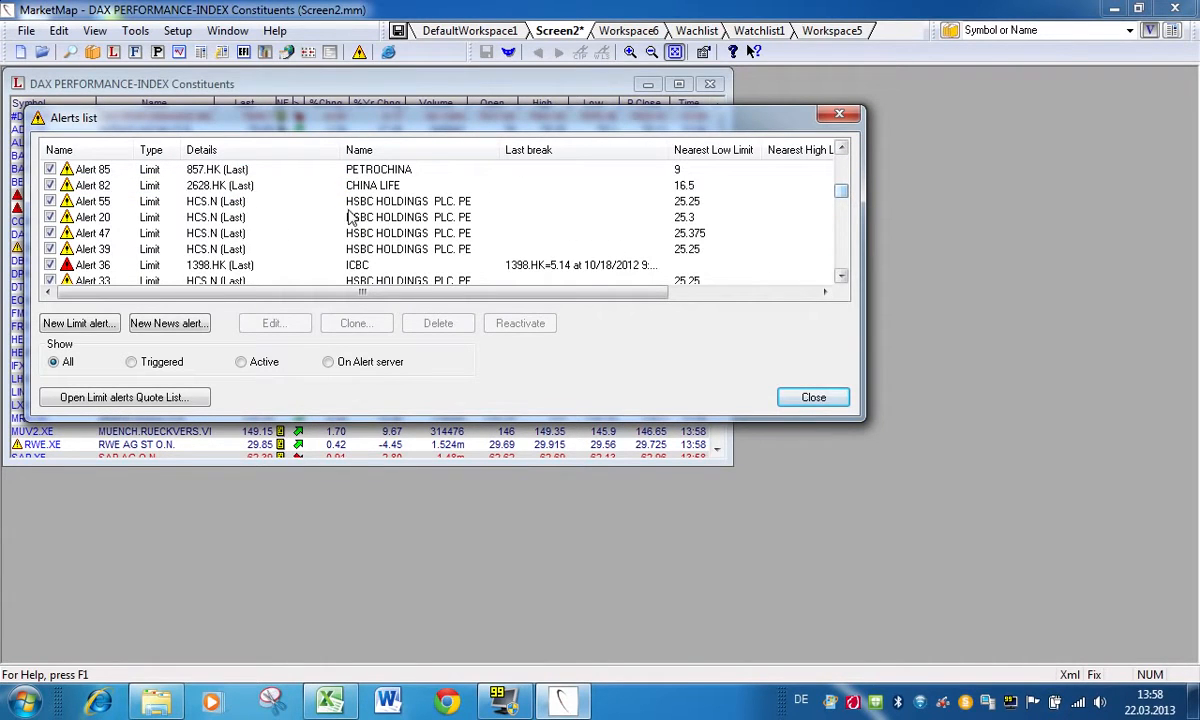
left_click(226, 188)
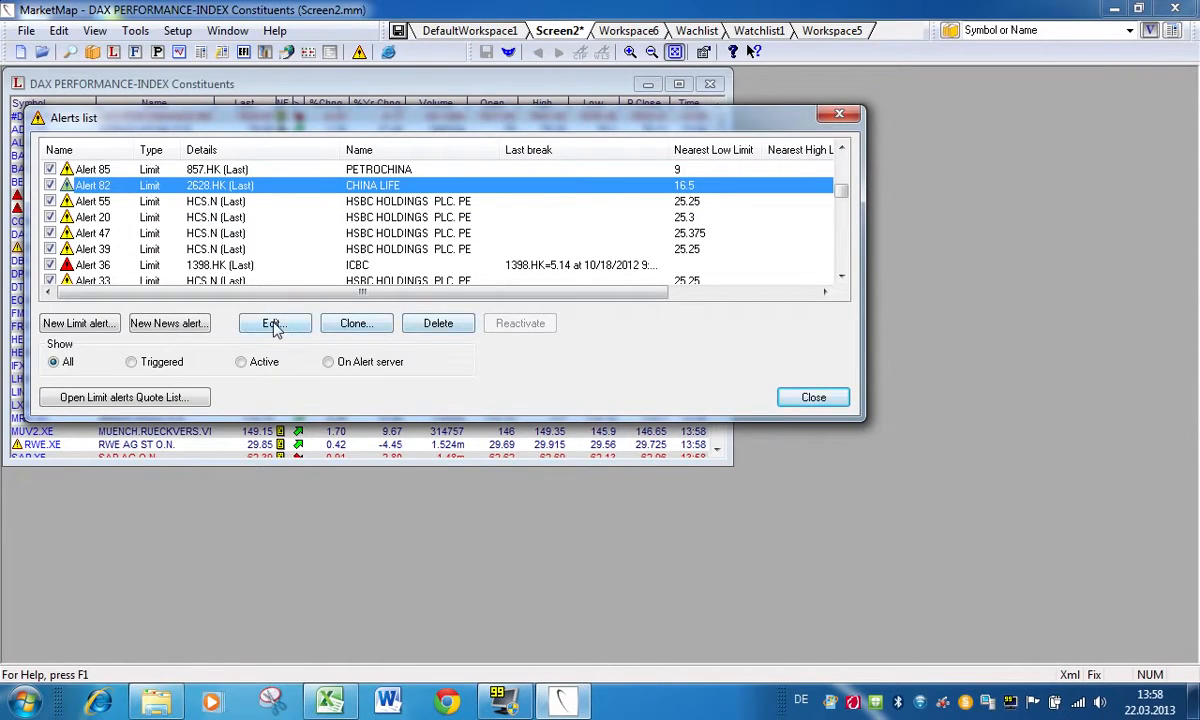
left_click(272, 322)
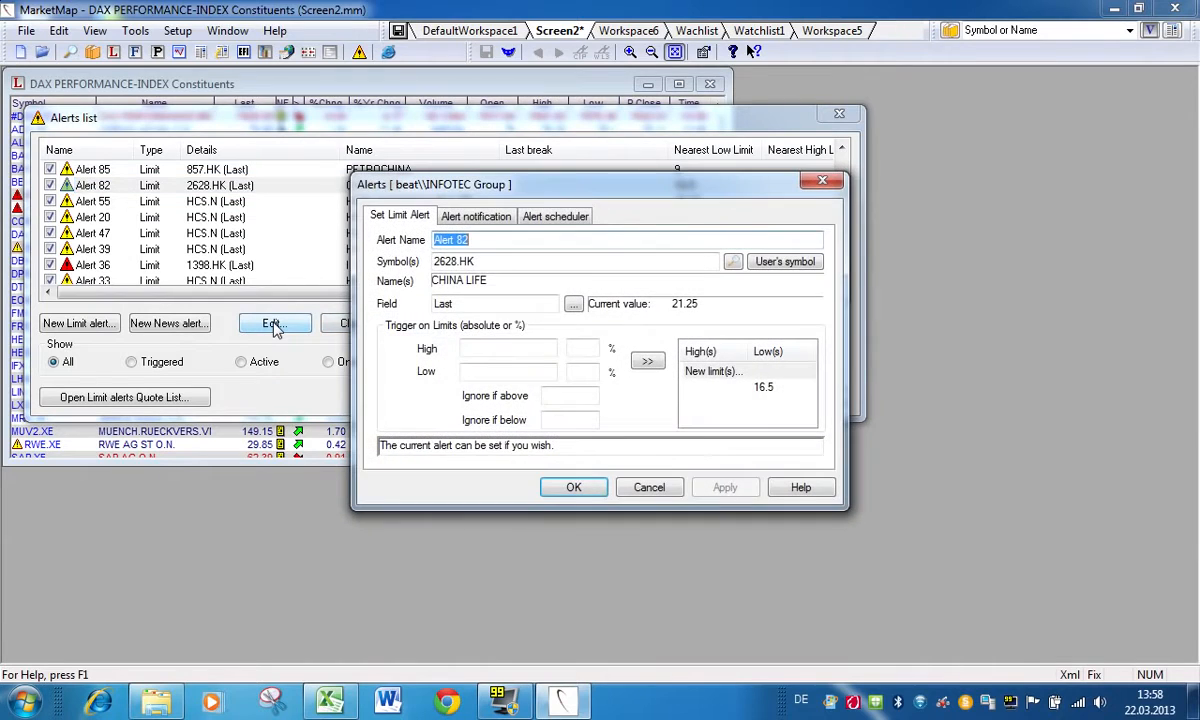
left_click(822, 186)
Step: Delete the 2628.HK (CHINA LIFE) alert and close the alerts list
left_click(437, 325)
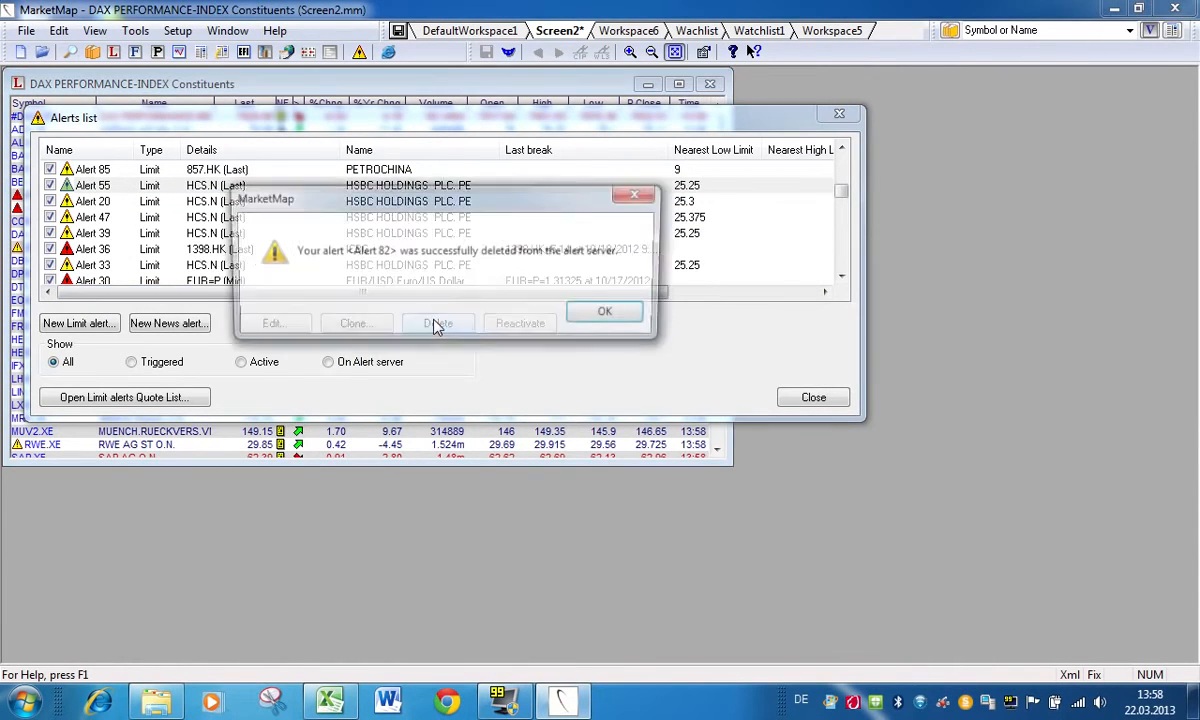
left_click(610, 314)
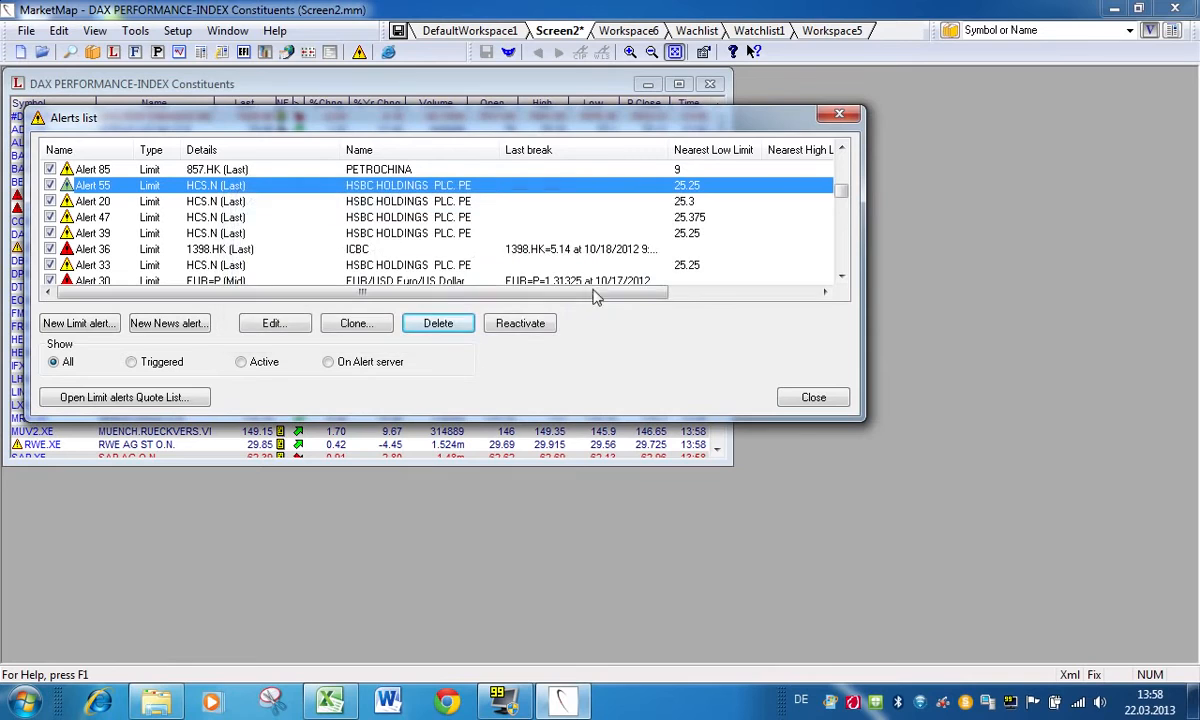
left_click(839, 113)
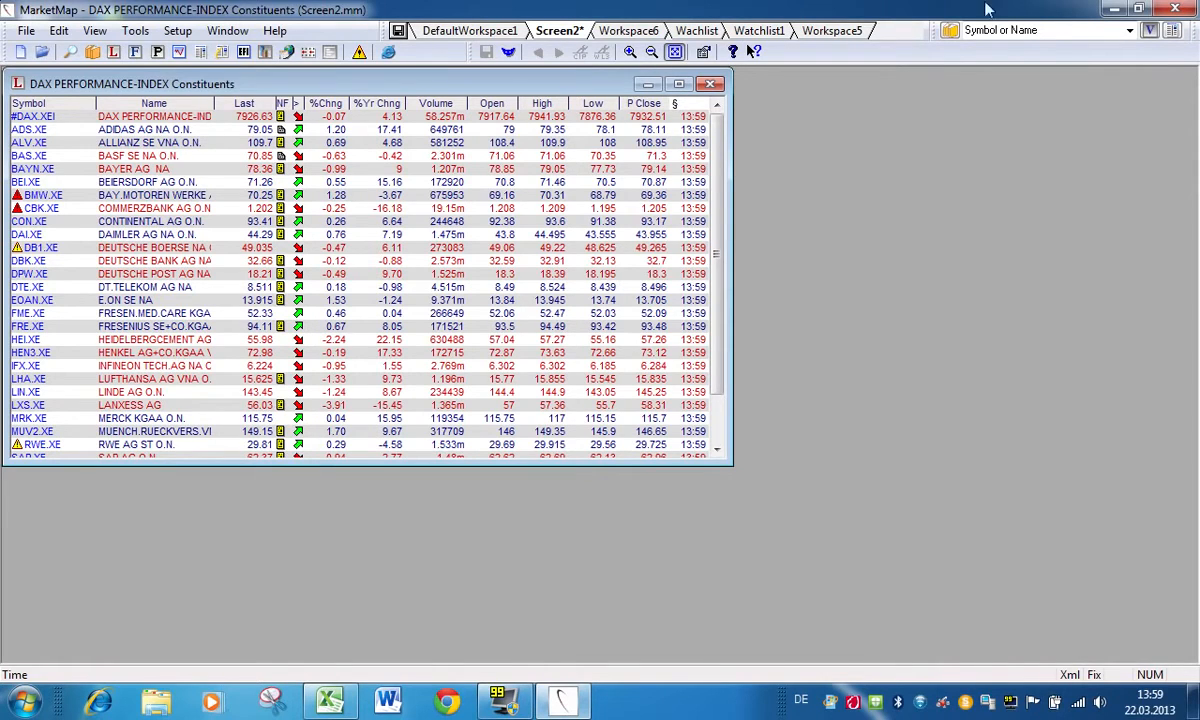
Step: Place MarketMap beside the blank Excel workbook and link the Last price of BAYN.XE into cell B2
left_click_drag(988, 11, 1150, 28)
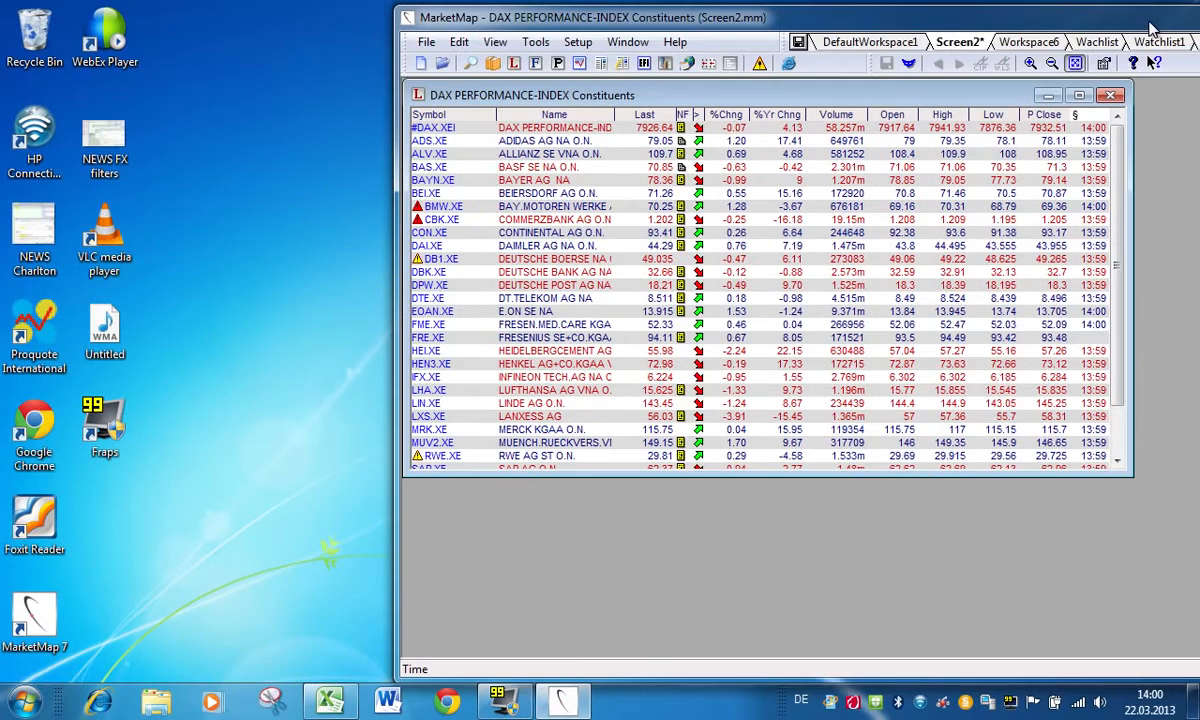
left_click(330, 700)
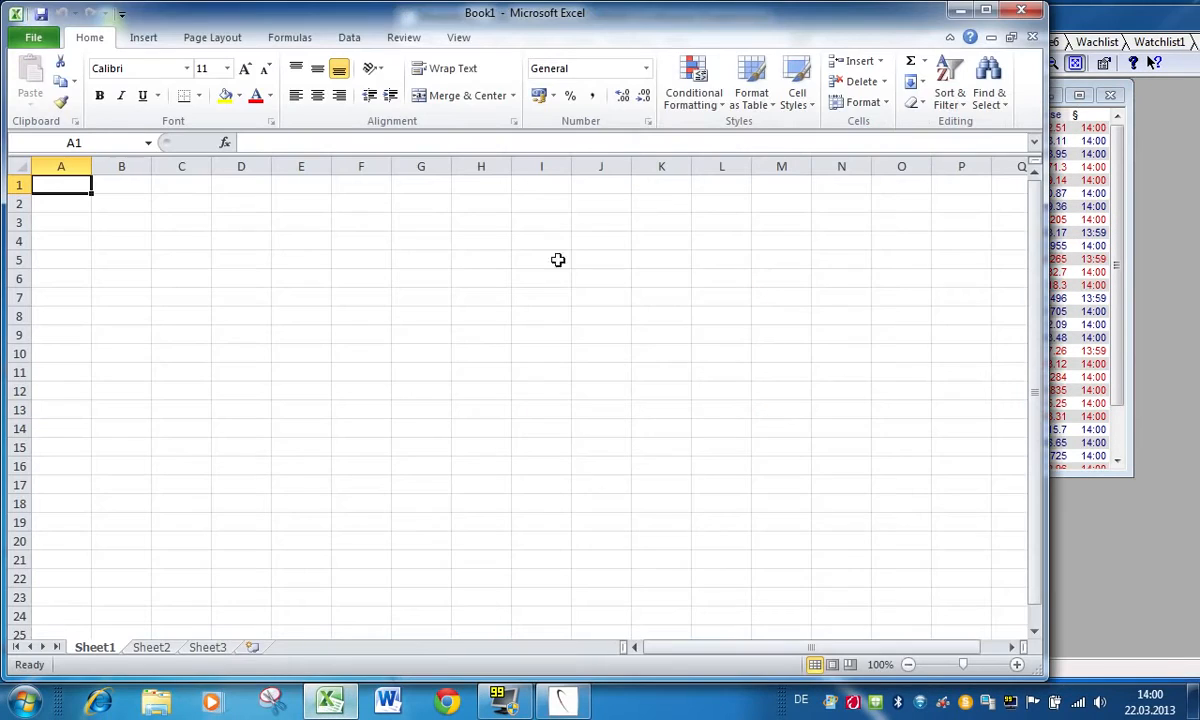
left_click(1080, 18)
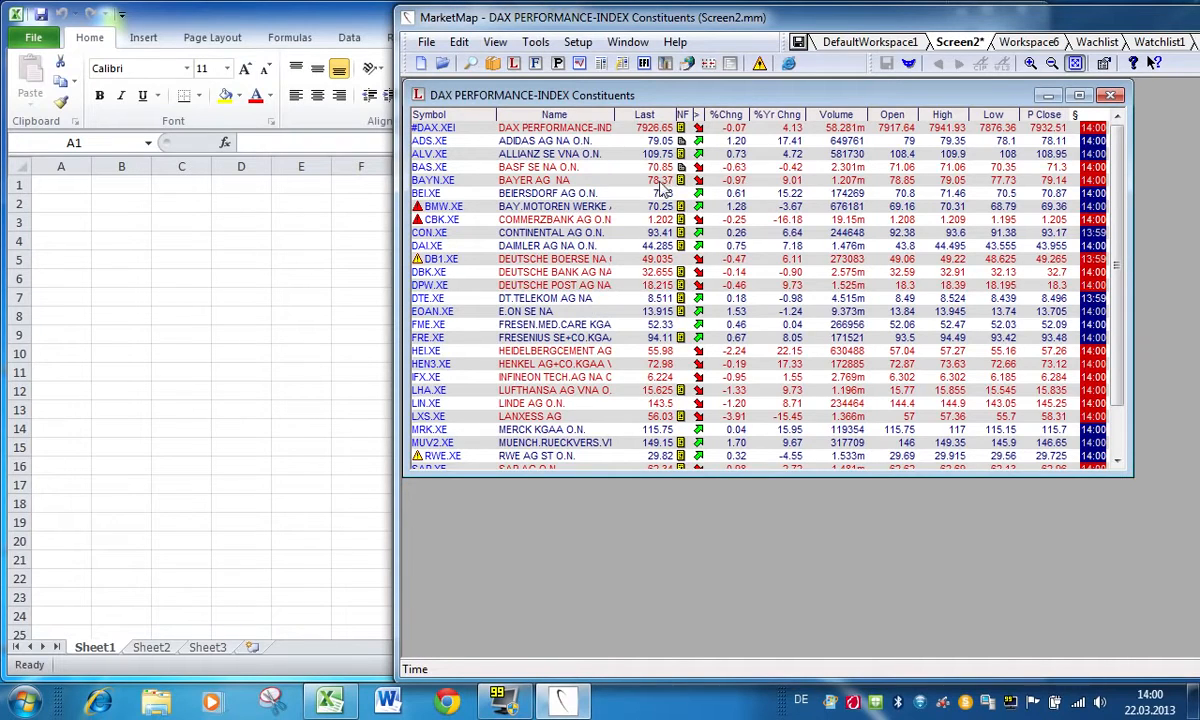
left_click_drag(661, 183, 108, 200)
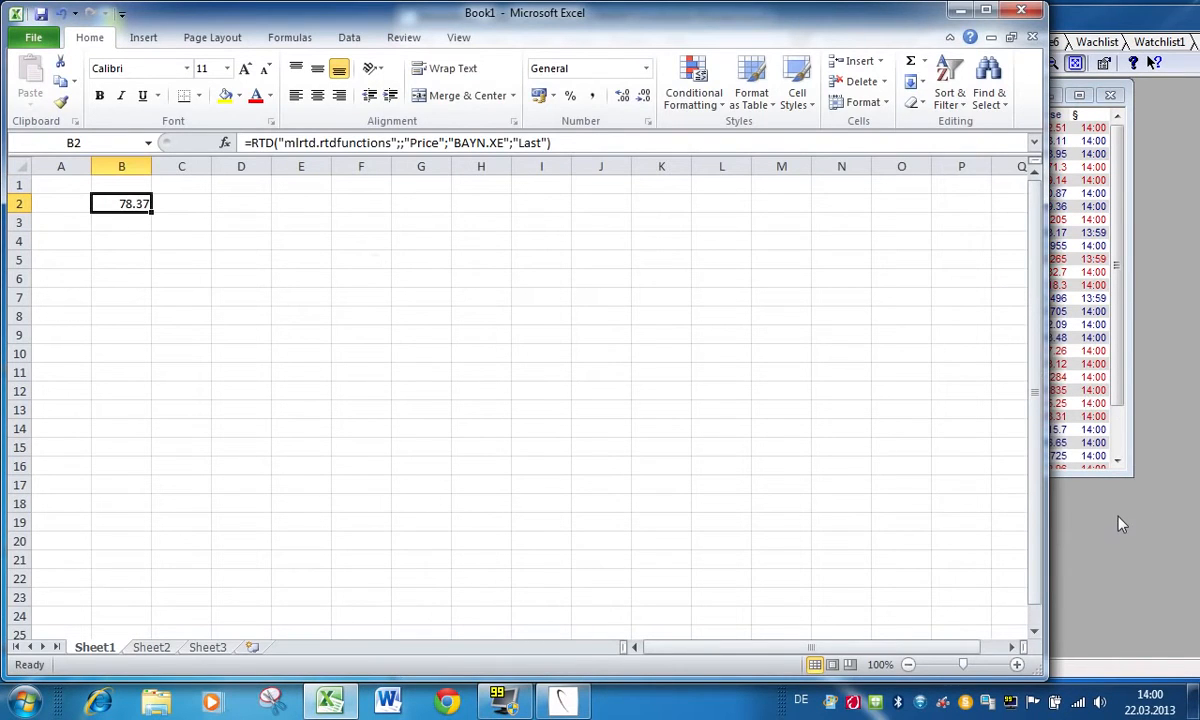
Step: Link the whole ADS.XE row from the MarketMap quote list into row 4 of the Excel sheet, starting at A4
left_click(1050, 484)
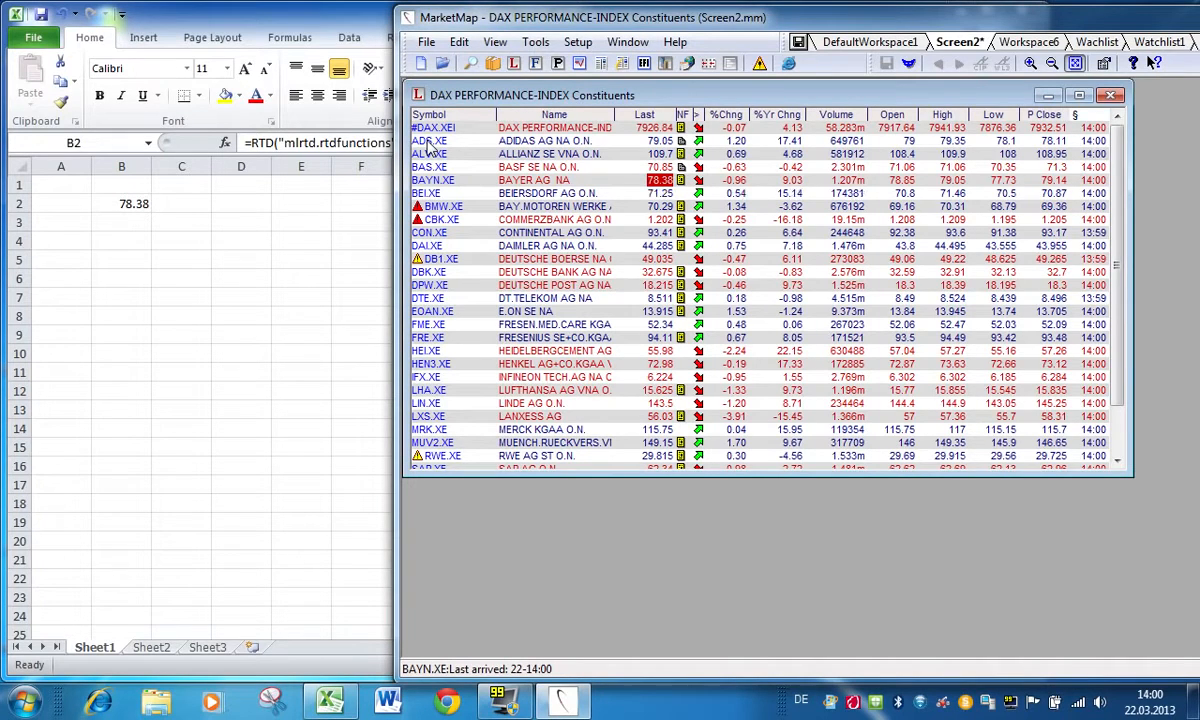
left_click_drag(427, 141, 75, 250)
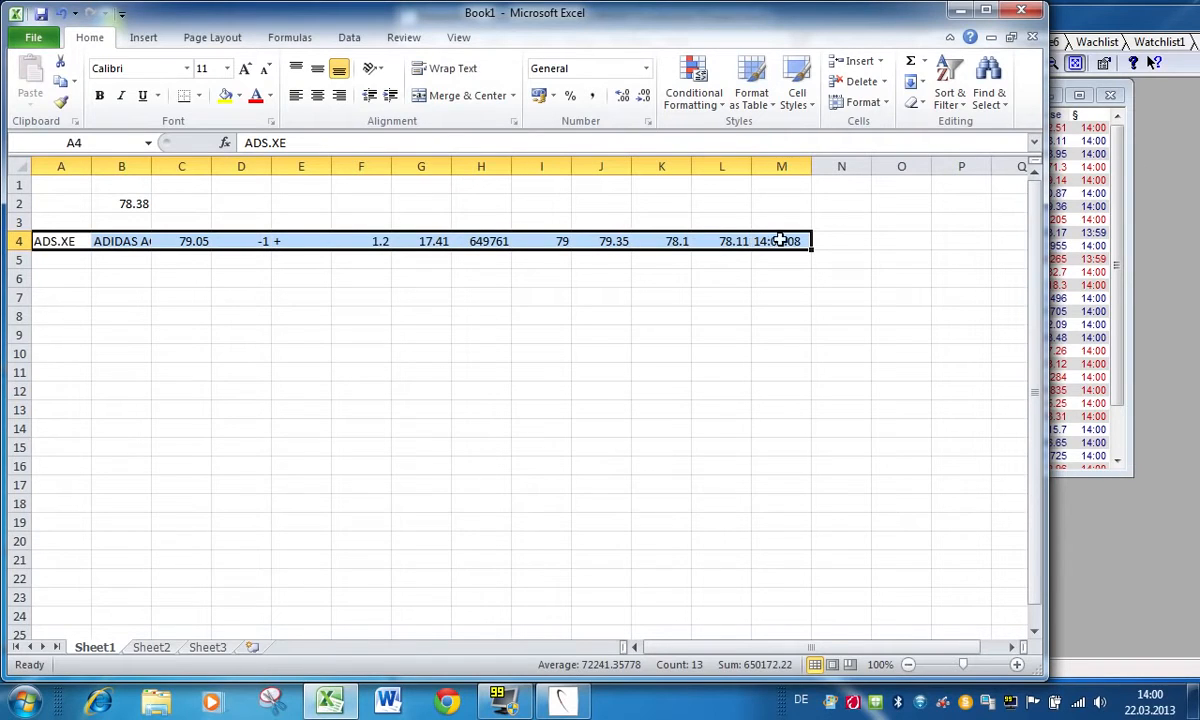
left_click(195, 256)
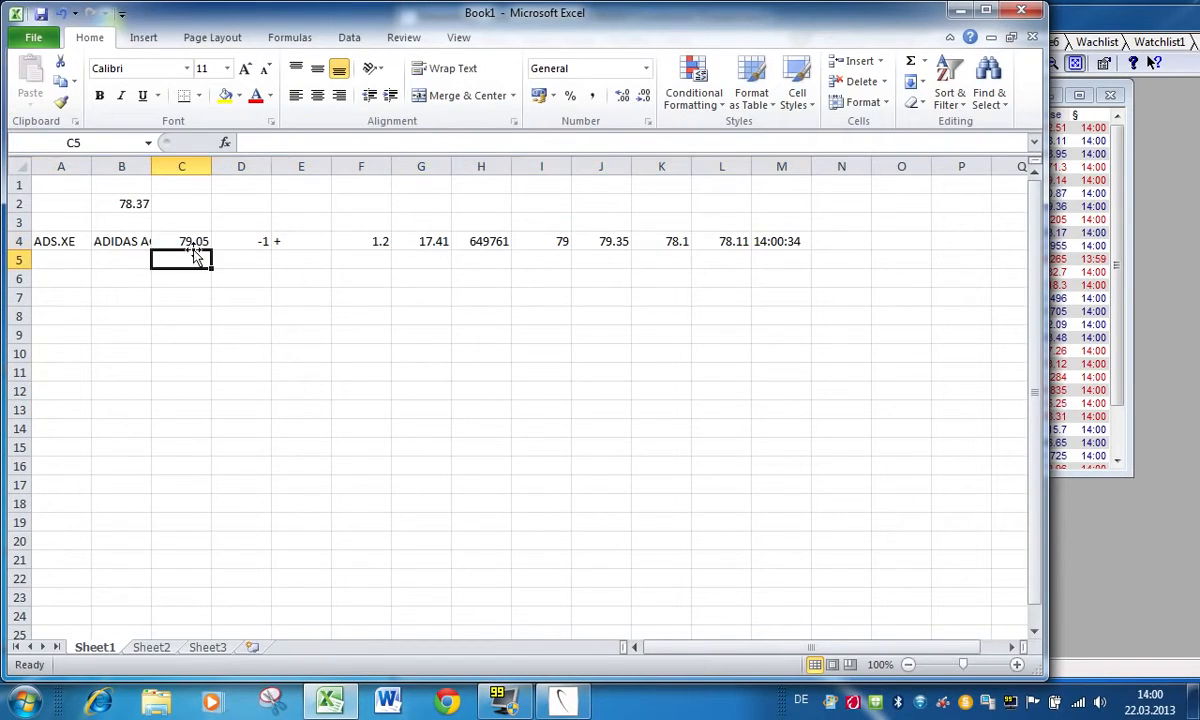
Step: Examine the RTD formulas behind the linked ADS.XE cells from C4 to H4
left_click(191, 240)
left_click(246, 240)
left_click(303, 241)
left_click(363, 241)
left_click(423, 241)
left_click(505, 241)
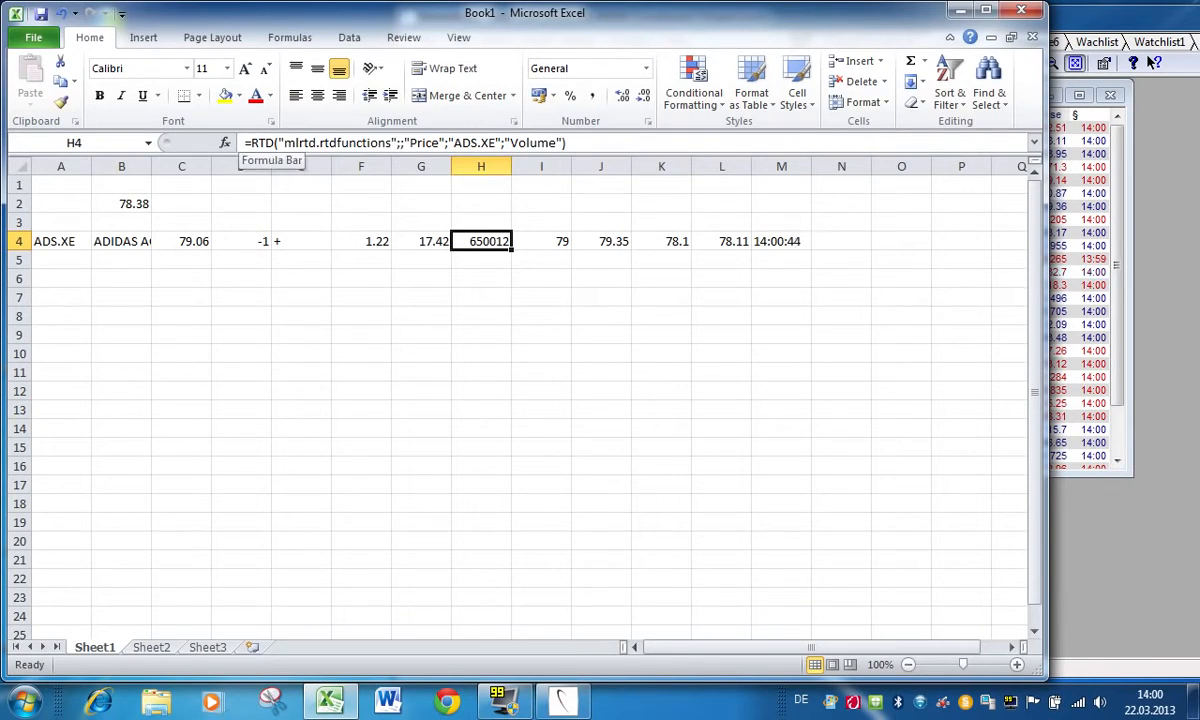
left_click(195, 232)
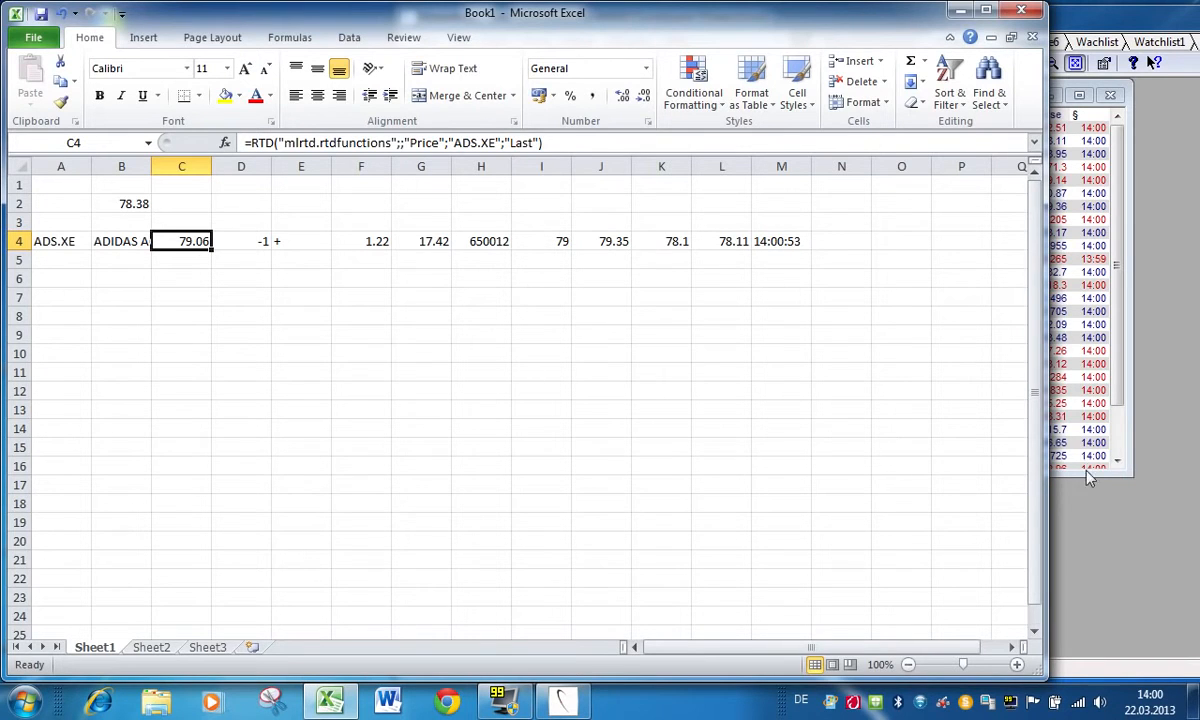
Step: Link the entire DAX constituents list with its column headings from MarketMap into Excel at A6, and check the formula in C8
left_click(1095, 512)
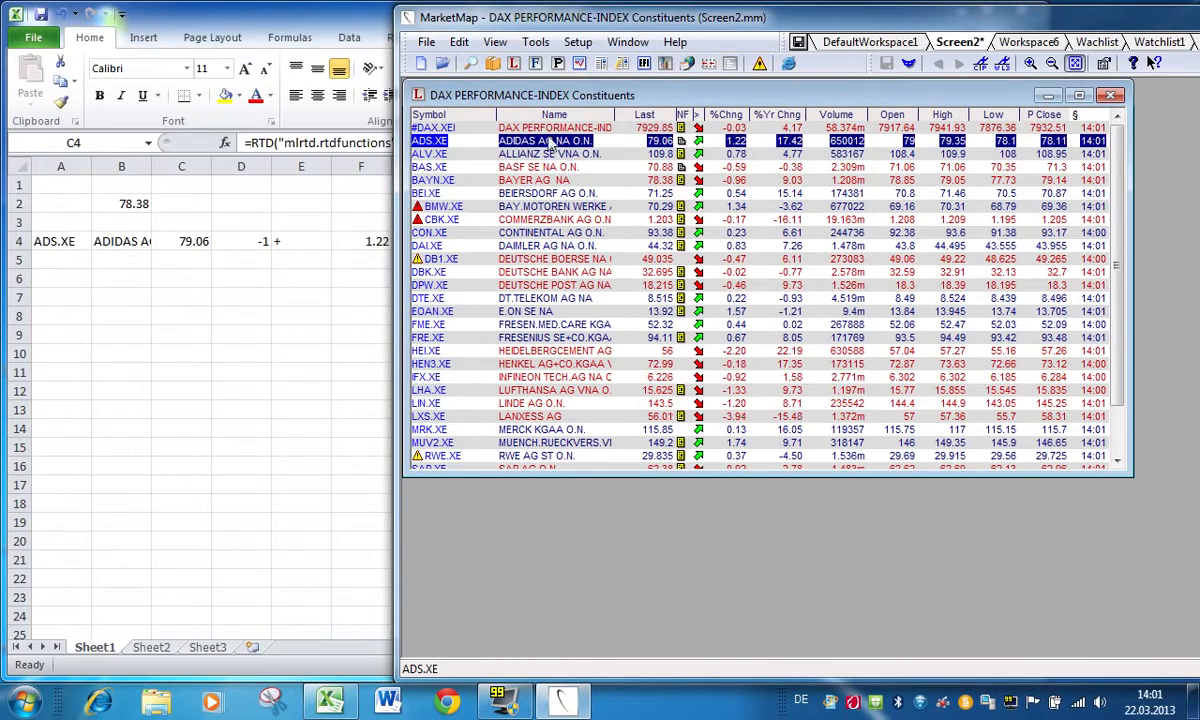
left_click(428, 115)
left_click_drag(352, 276, 69, 265)
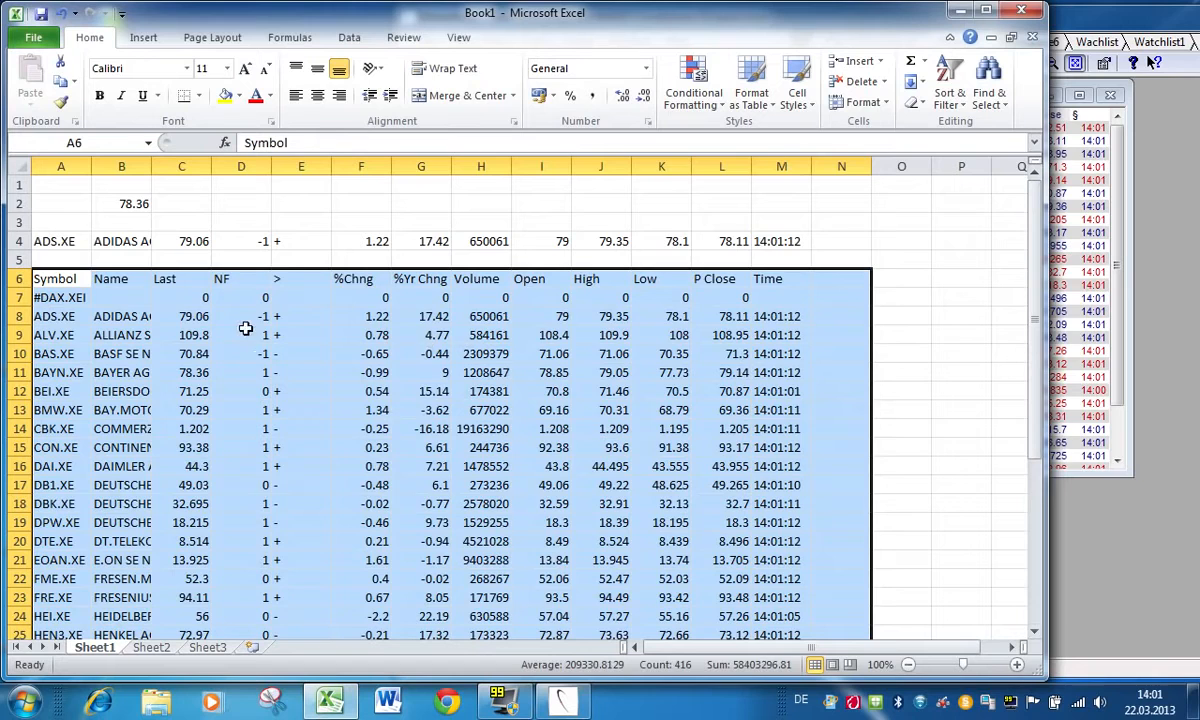
left_click(172, 318)
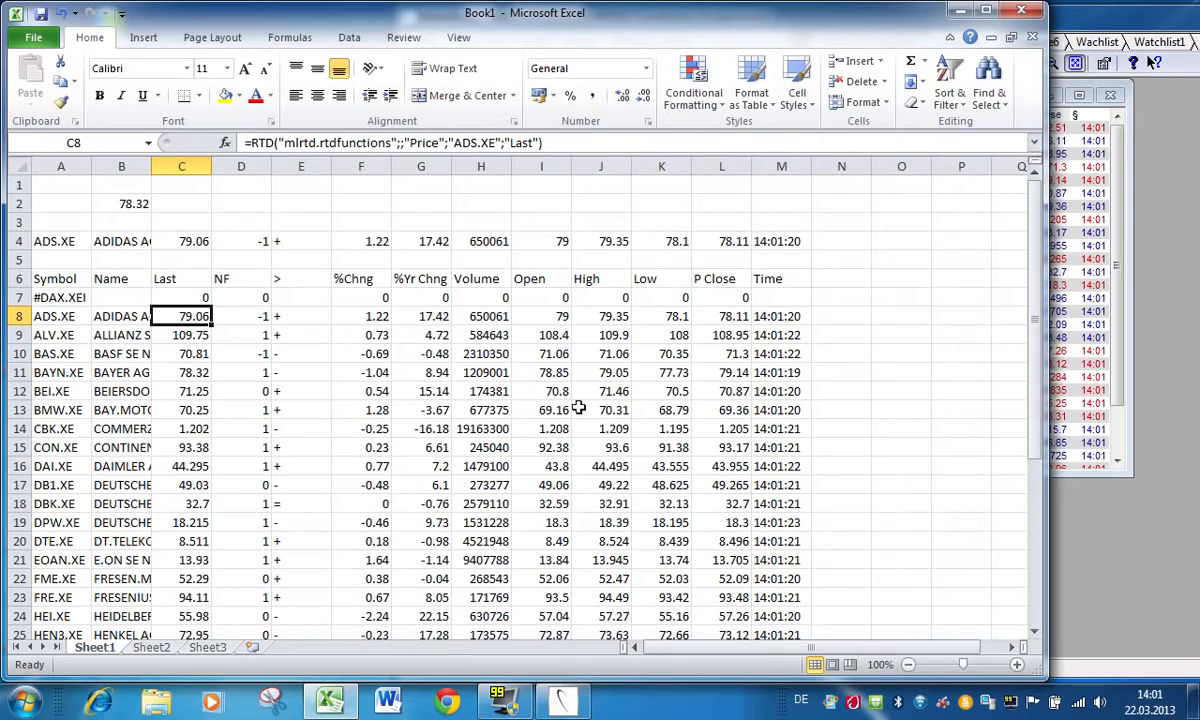
Step: Delete rows 1 to 4 above the linked DAX constituents table
left_click_drag(18, 184, 18, 241)
right_click(141, 234)
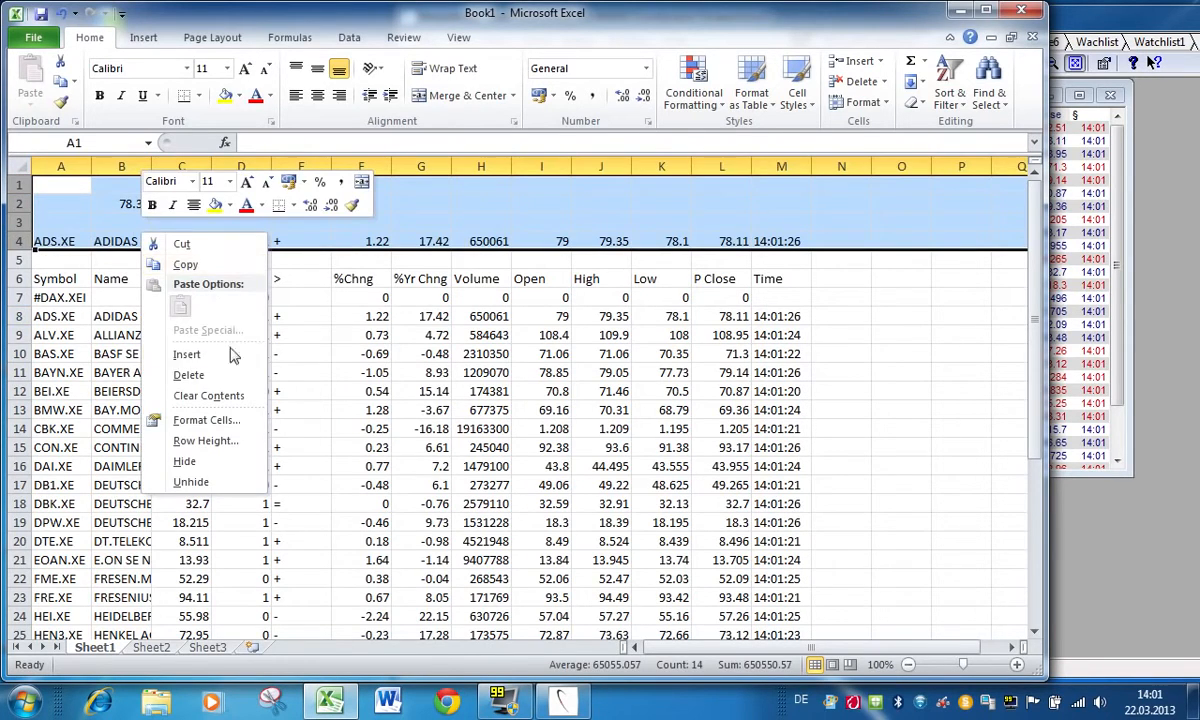
left_click(208, 375)
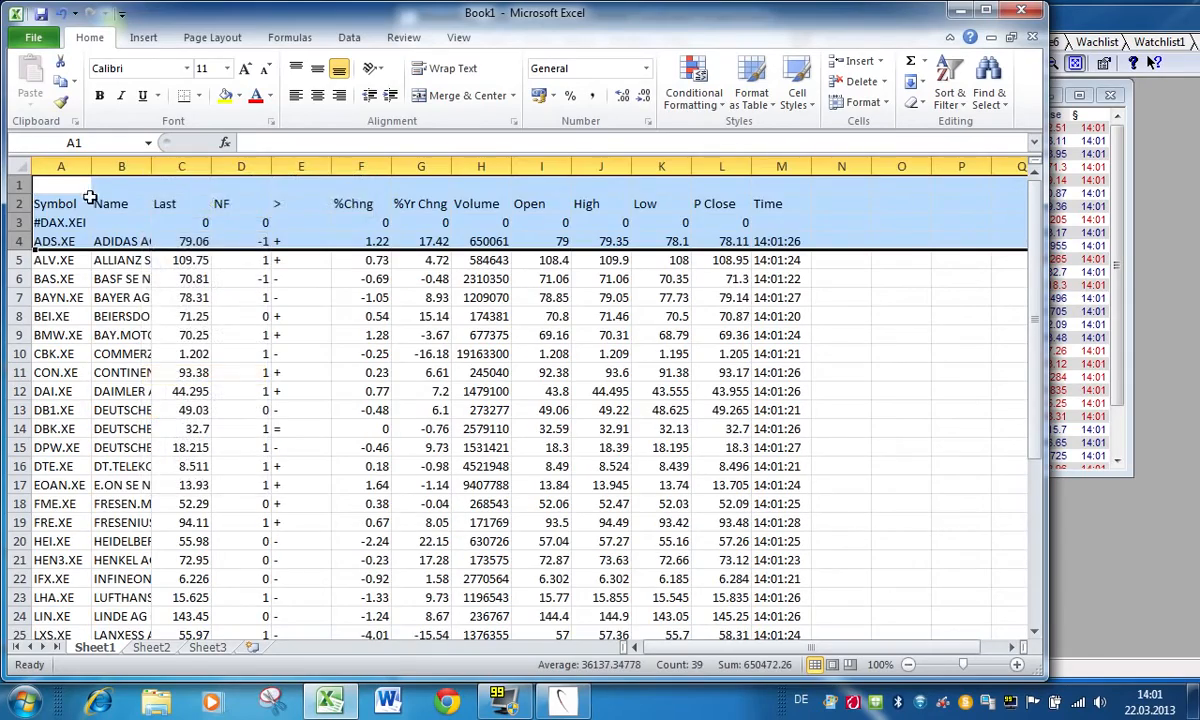
left_click(62, 180)
Step: Save the workbook as "Test Links" in Documents, and close Excel without saving further changes
left_click(32, 42)
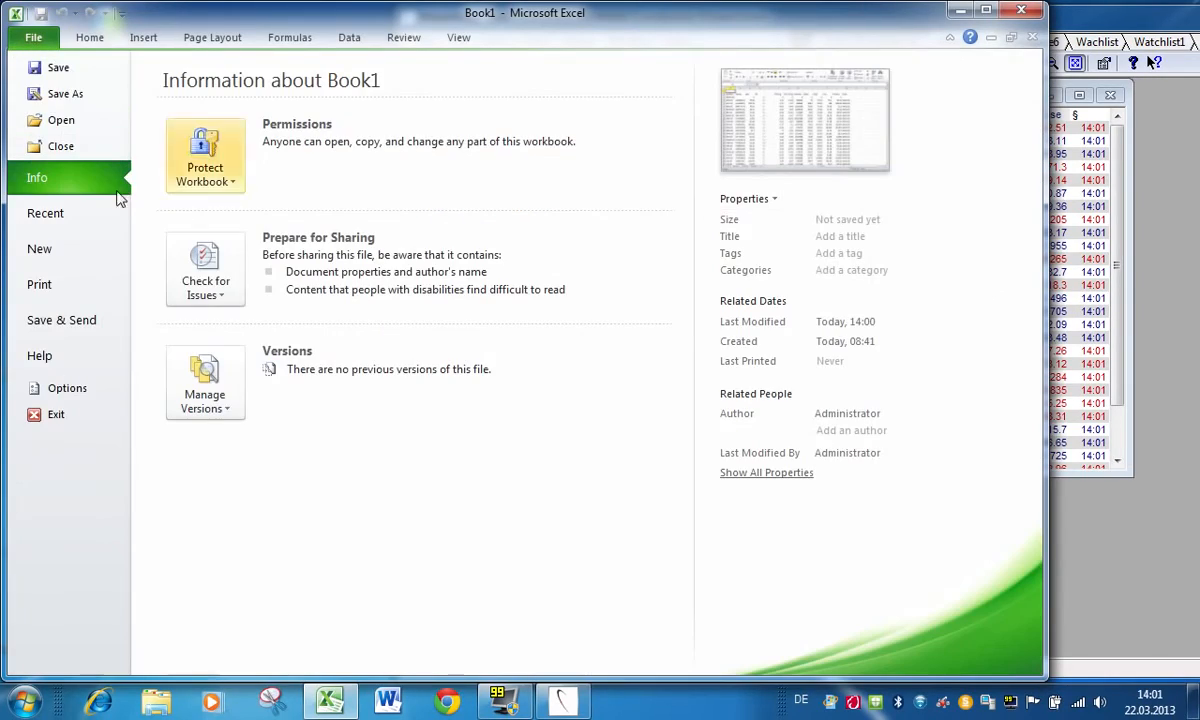
left_click(65, 93)
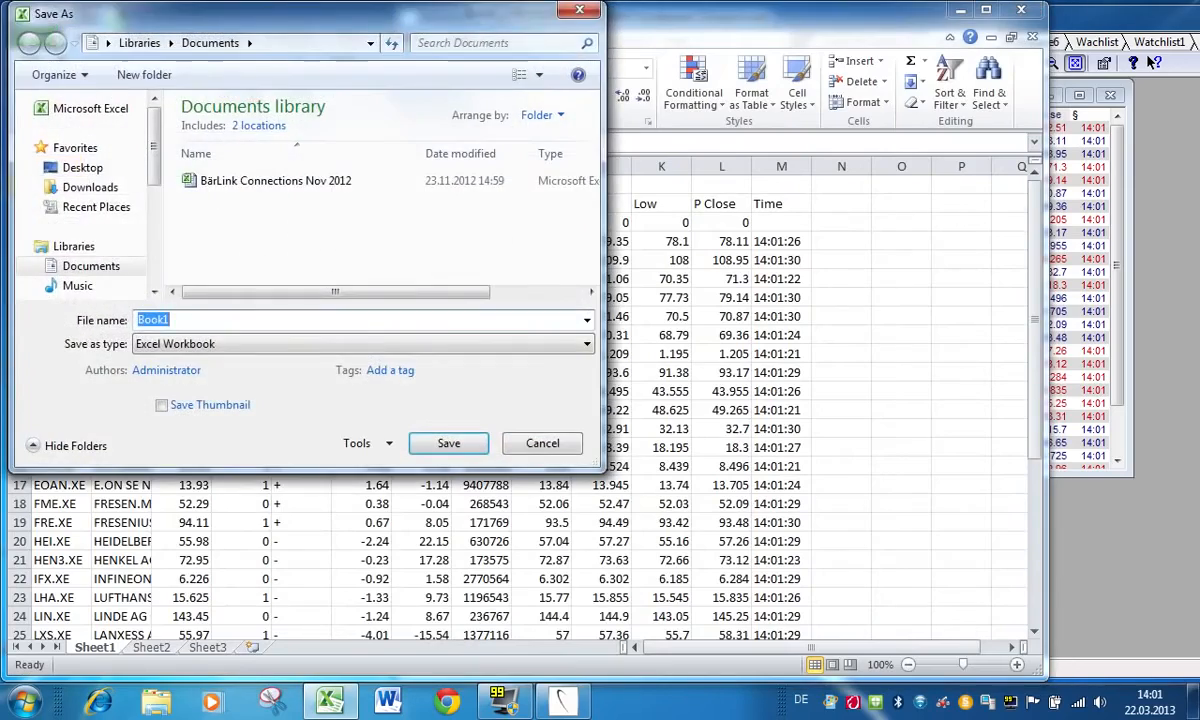
type("Test Links")
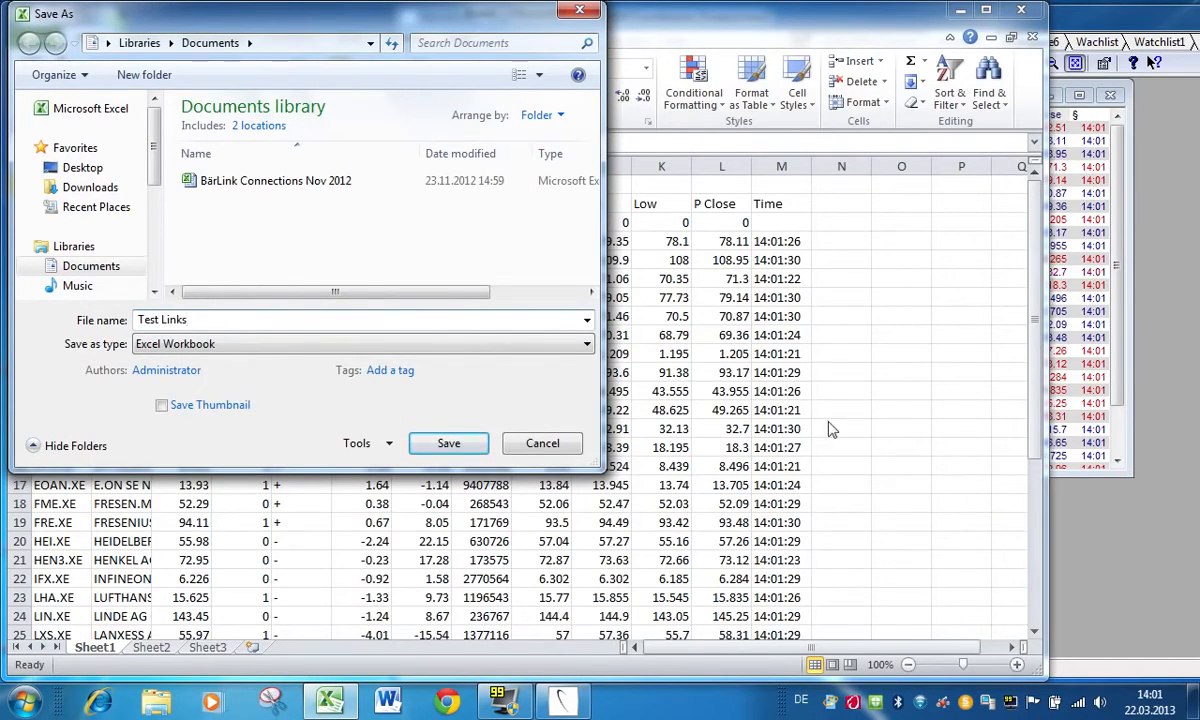
left_click(446, 443)
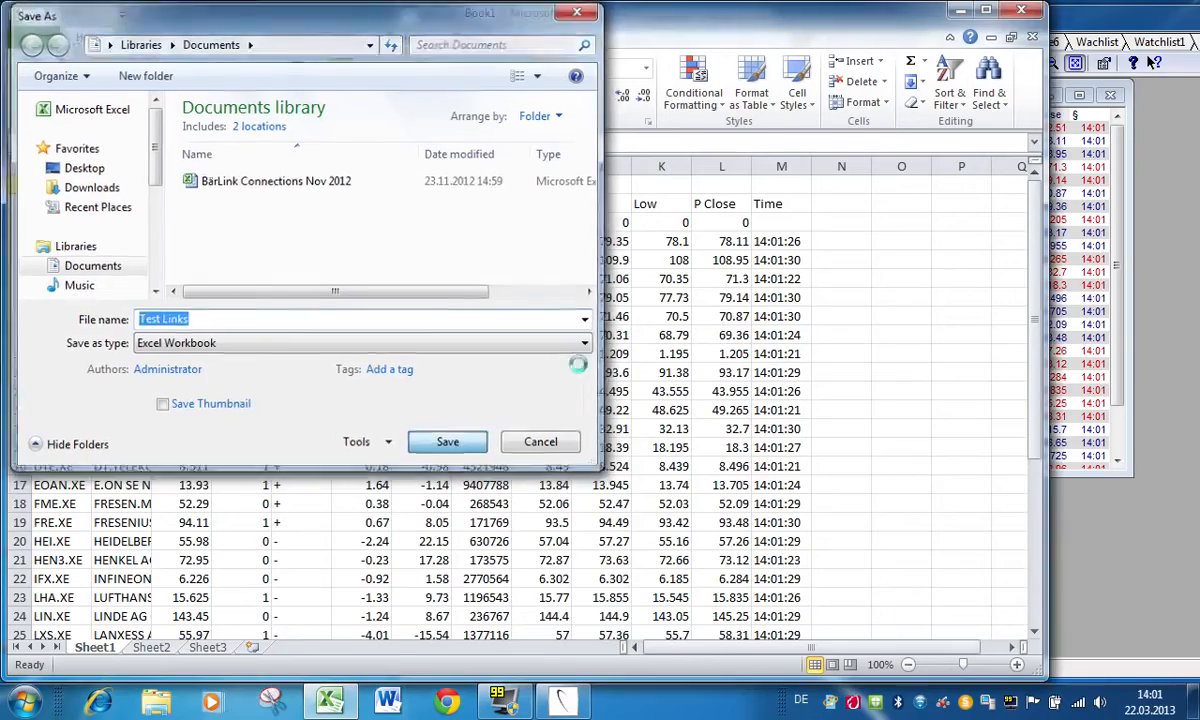
left_click(1022, 11)
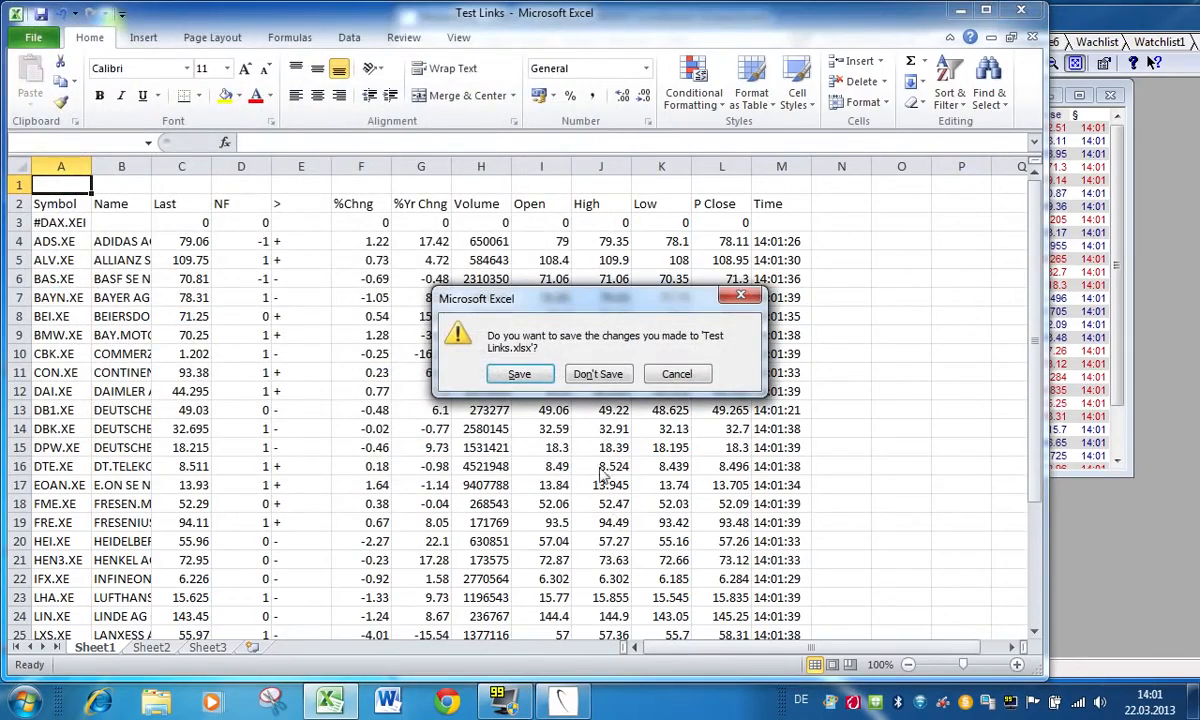
left_click(590, 373)
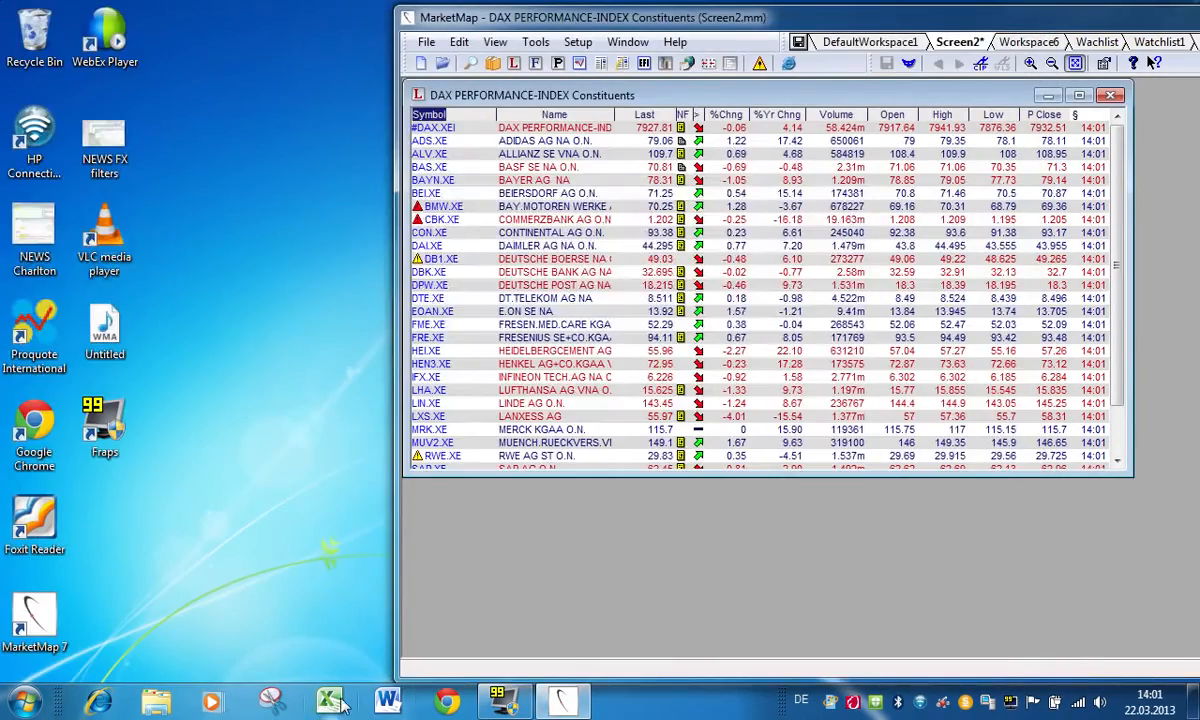
Step: Restart Excel, reopen the recent workbook "Test Links", enlarge its window, and check the formula of the CBK.XE Last price
left_click(330, 700)
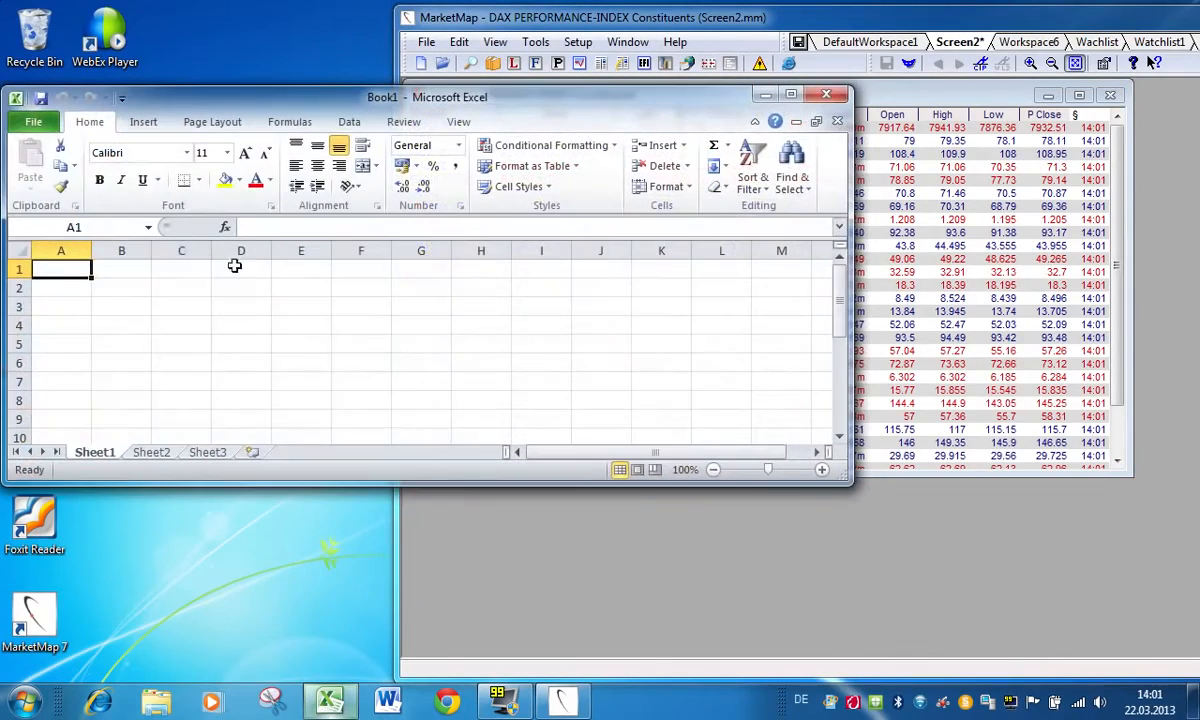
left_click(38, 121)
left_click(252, 203)
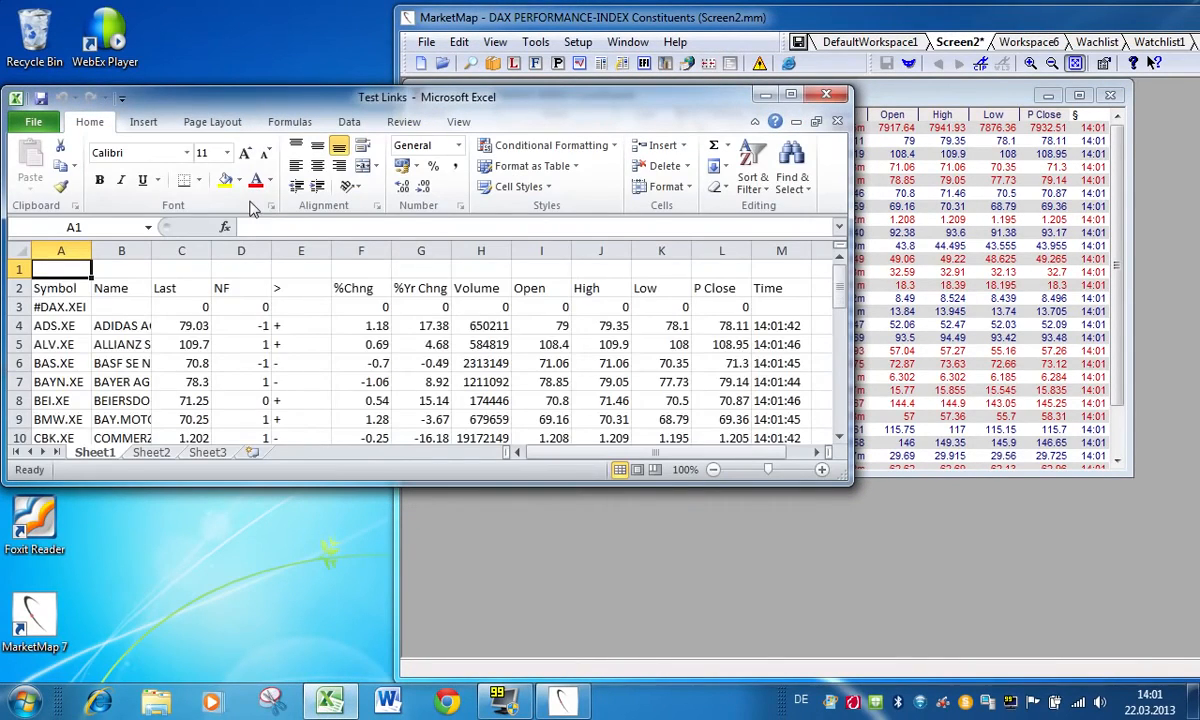
left_click_drag(840, 480, 970, 715)
left_click(192, 352)
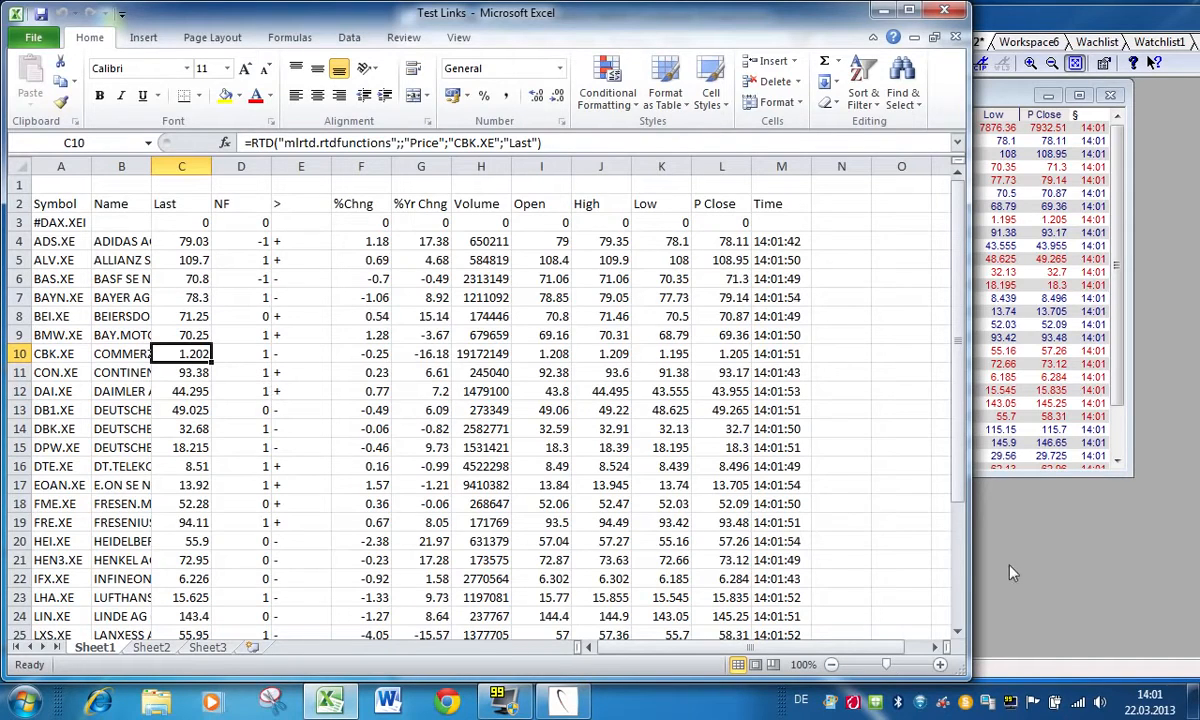
Step: Show the empty Sheet2 of the workbook, and open the daily chart of CBK.XE from the MarketMap quote list
left_click(1046, 520)
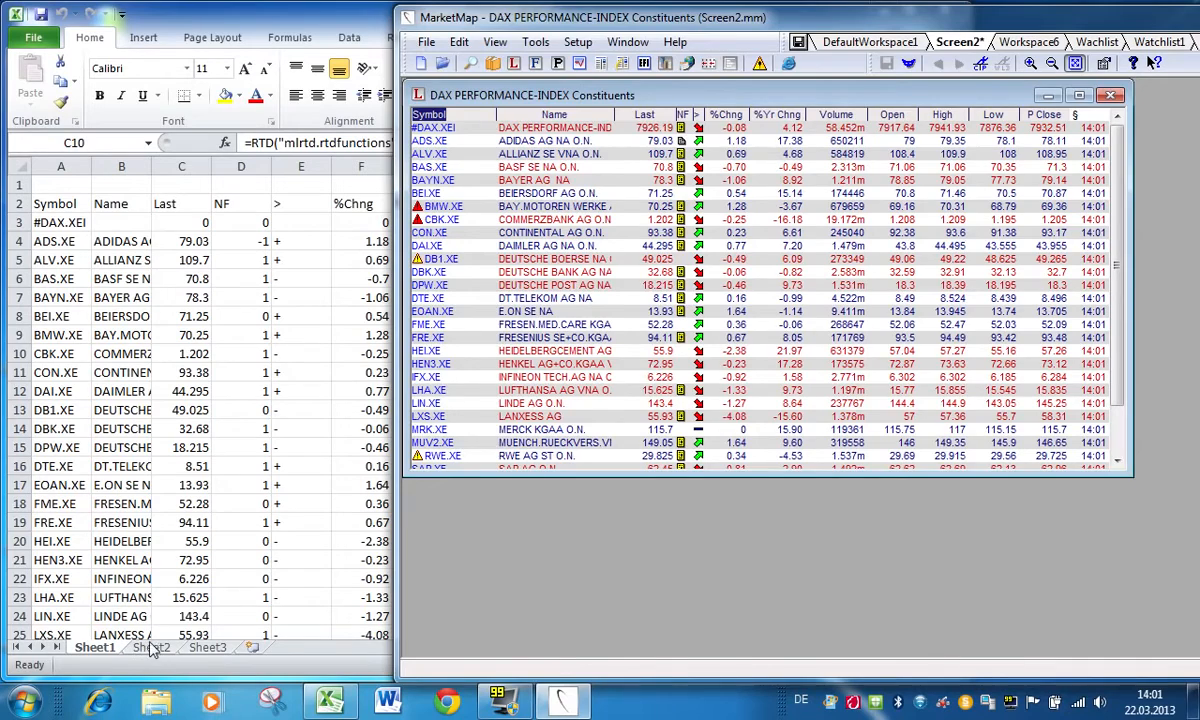
left_click(279, 357)
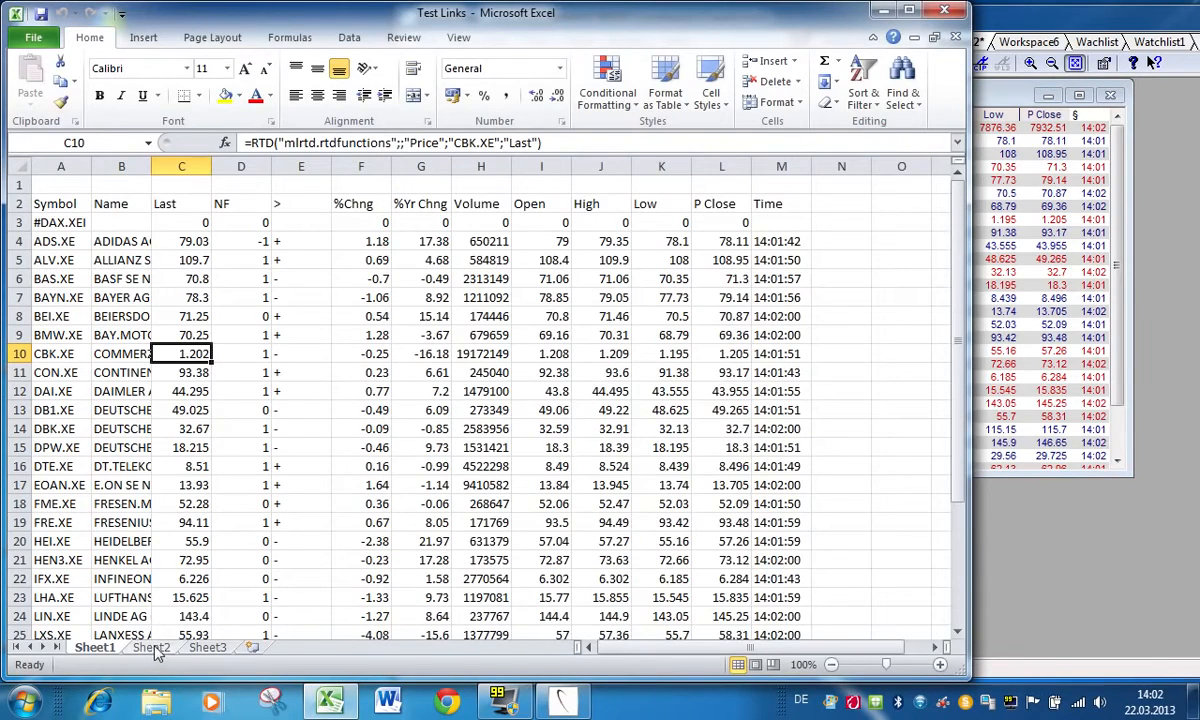
left_click(151, 648)
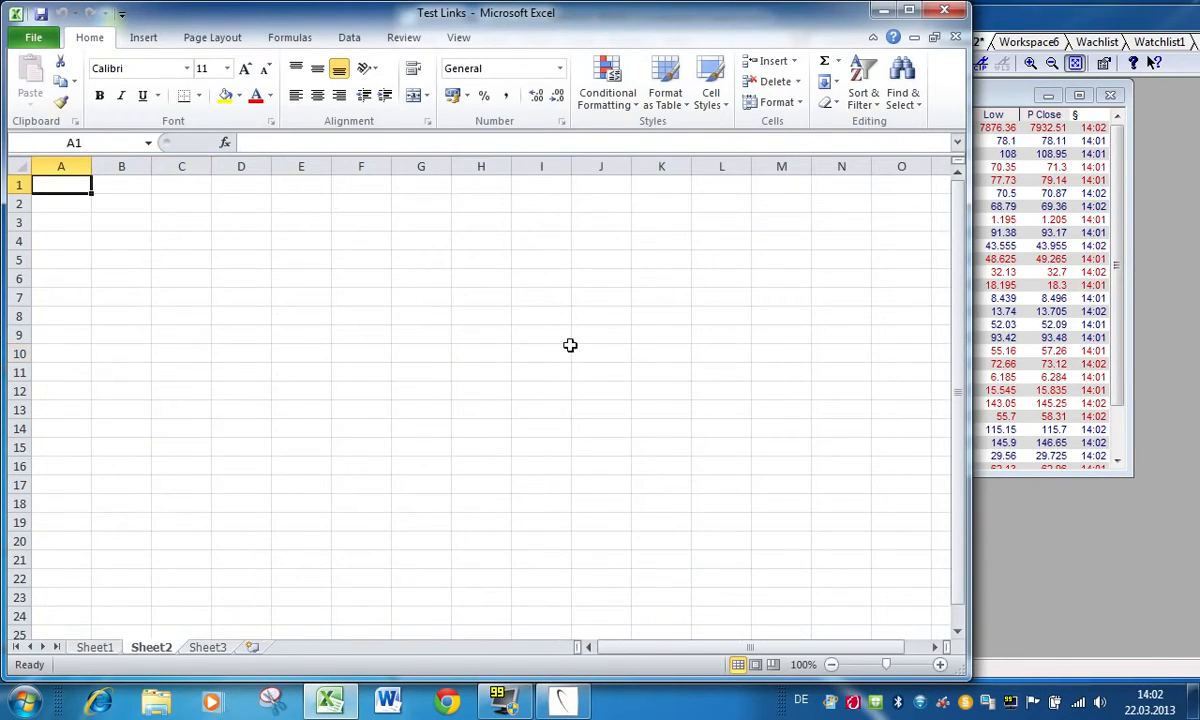
left_click(1153, 291)
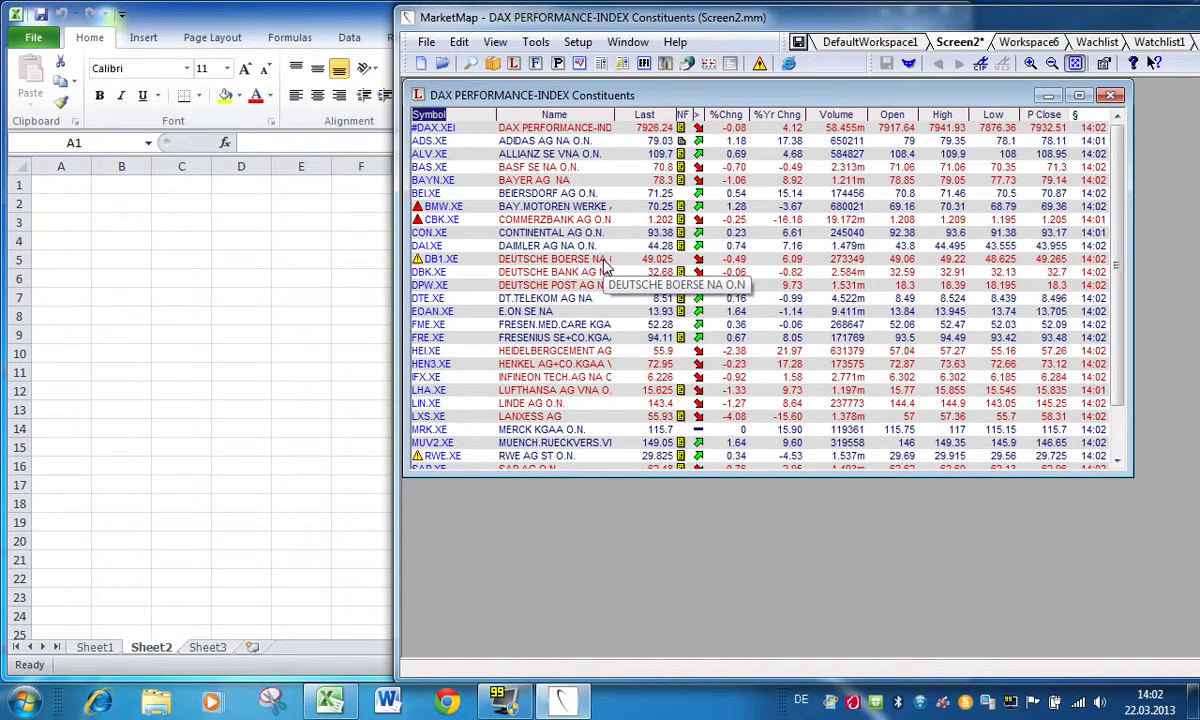
double_click(663, 222)
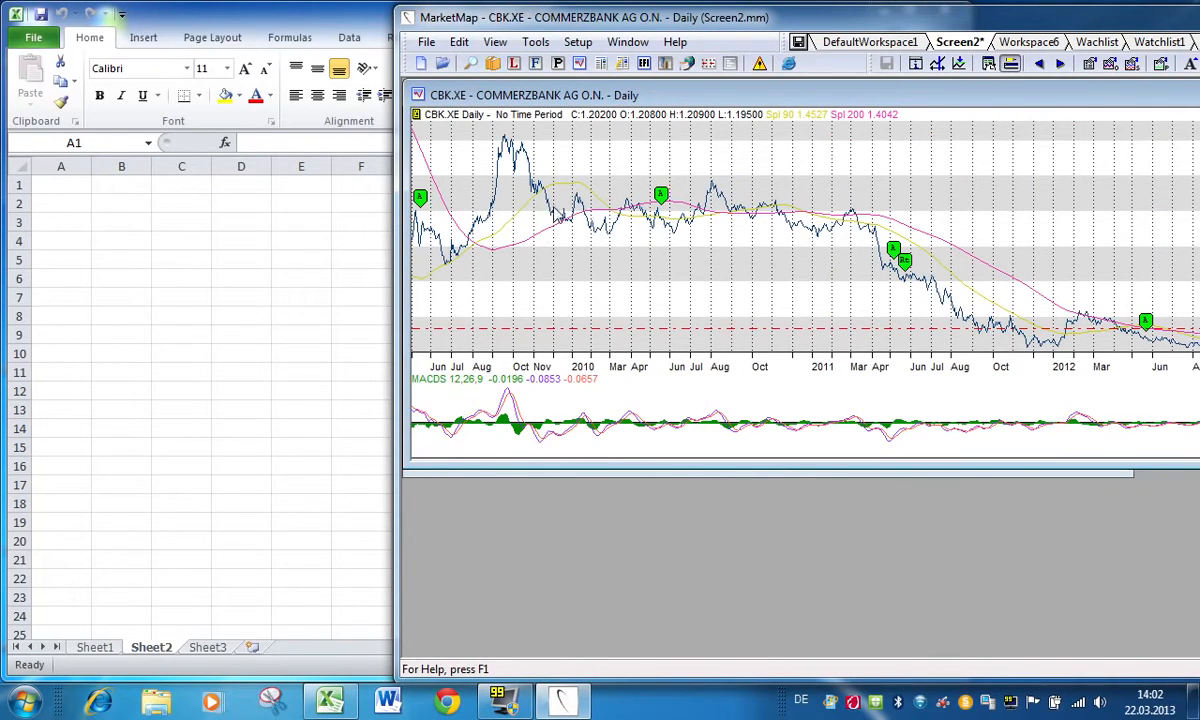
Step: Export the CBK.XE daily chart for DDE with Date, Open, High, Low and Close, 150 values and no bitmap
right_click(549, 199)
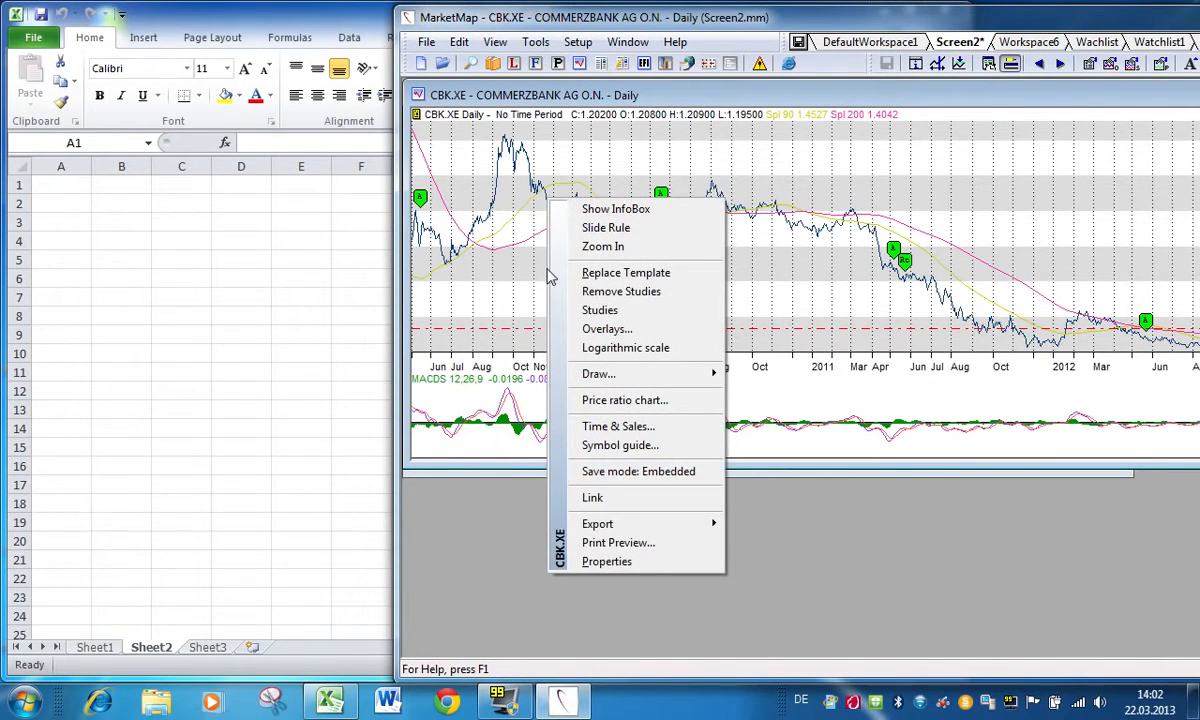
mouse_move(684, 529)
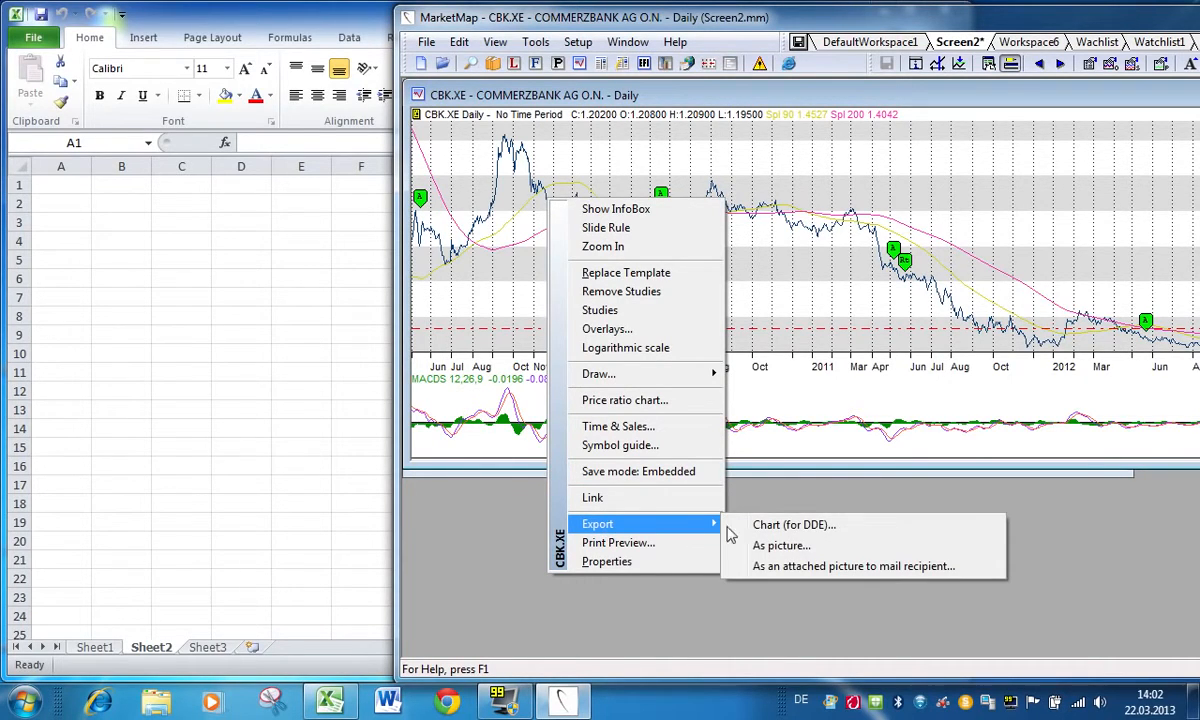
left_click(818, 530)
left_click_drag(940, 97, 610, 140)
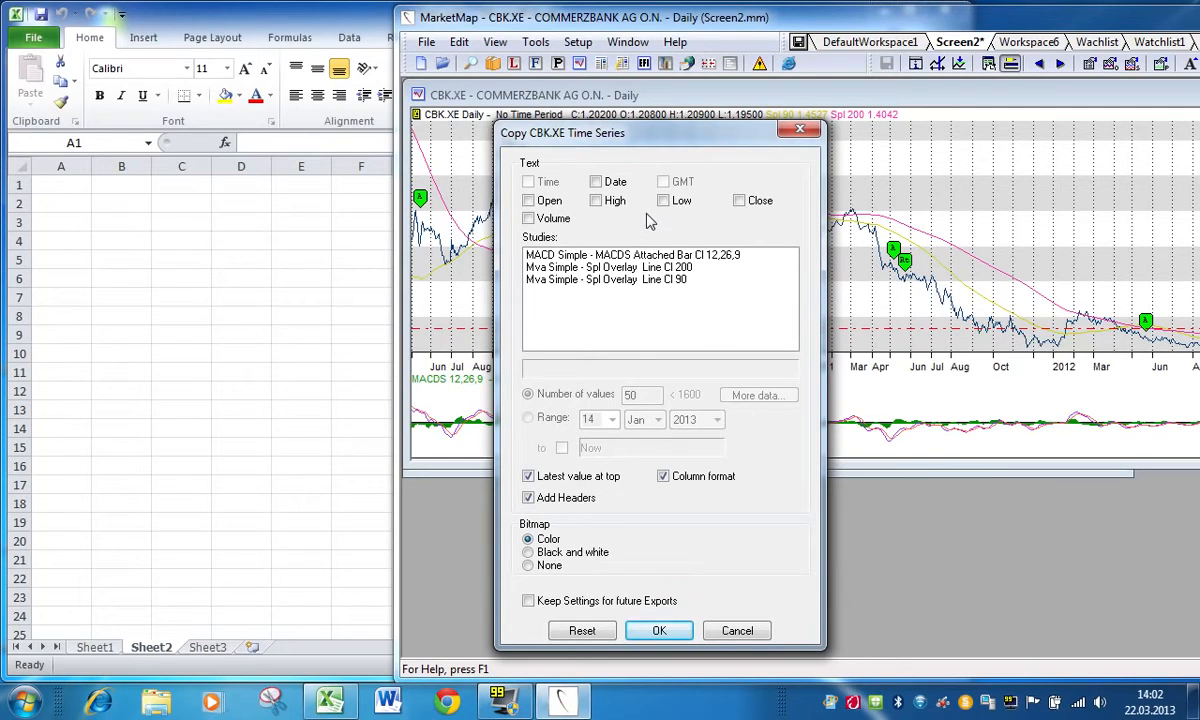
left_click(596, 182)
left_click(528, 201)
left_click(596, 201)
left_click(663, 201)
left_click(739, 202)
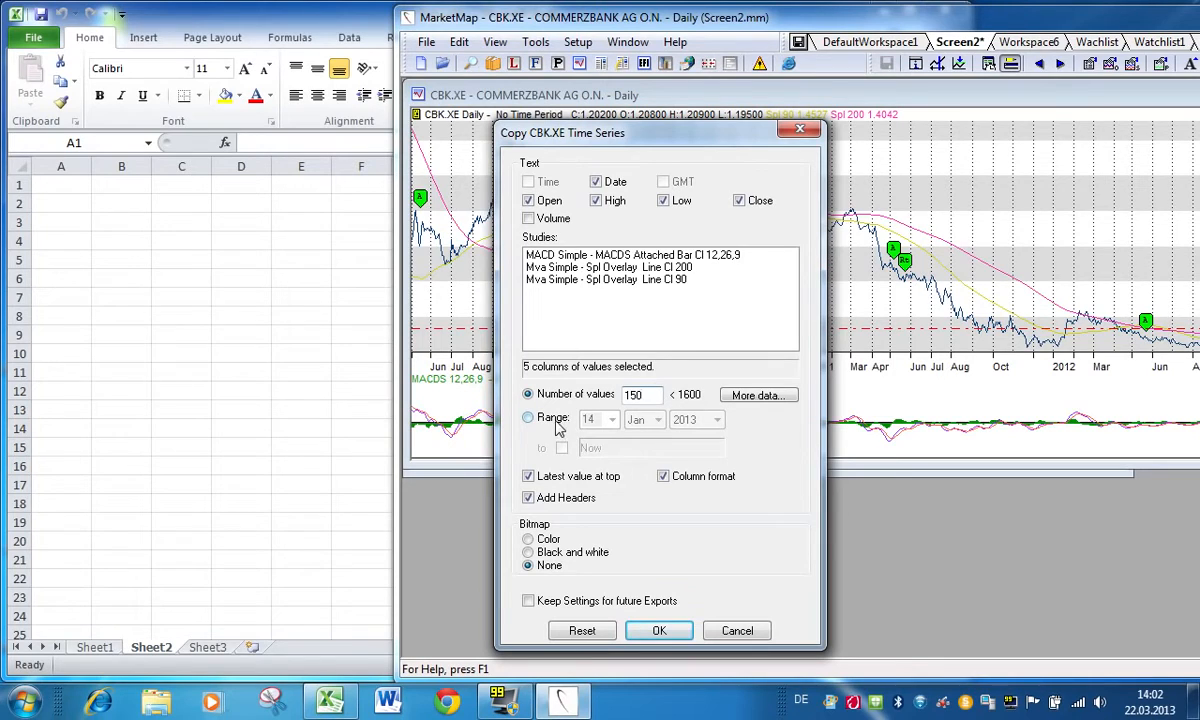
left_click(659, 631)
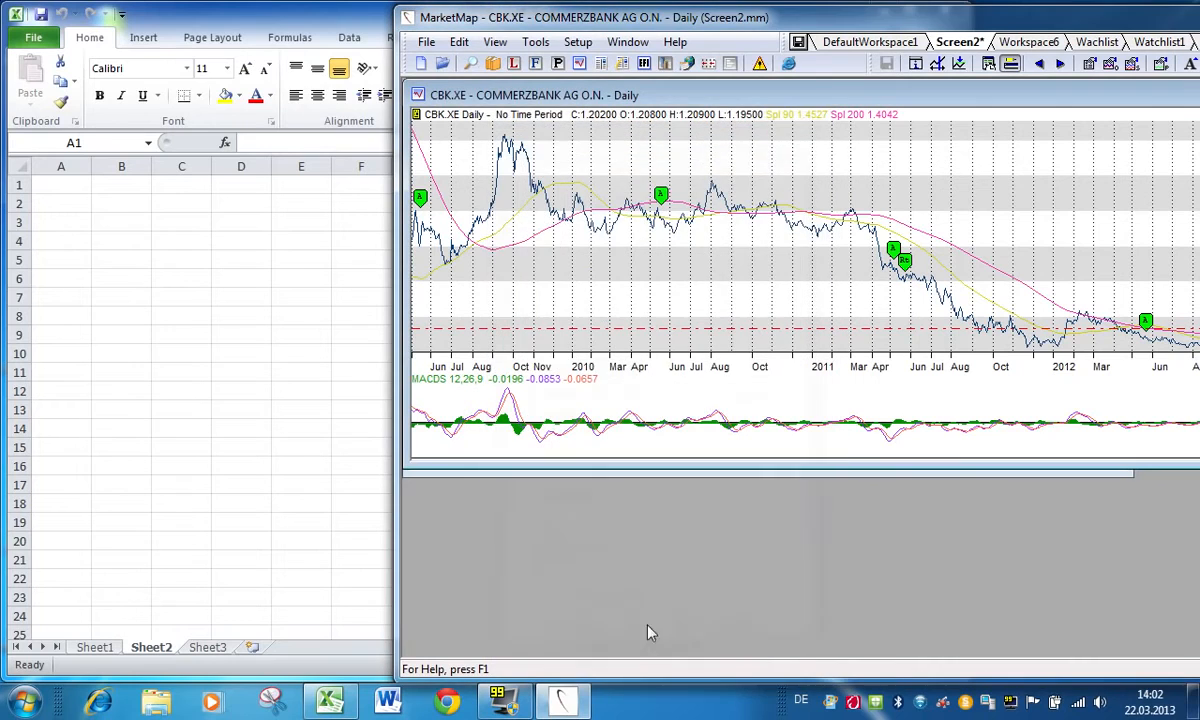
Step: Paste the copied time series into cell A1 of Excel's Sheet2 as a Text link, and check the link formula of its prices
left_click(108, 200)
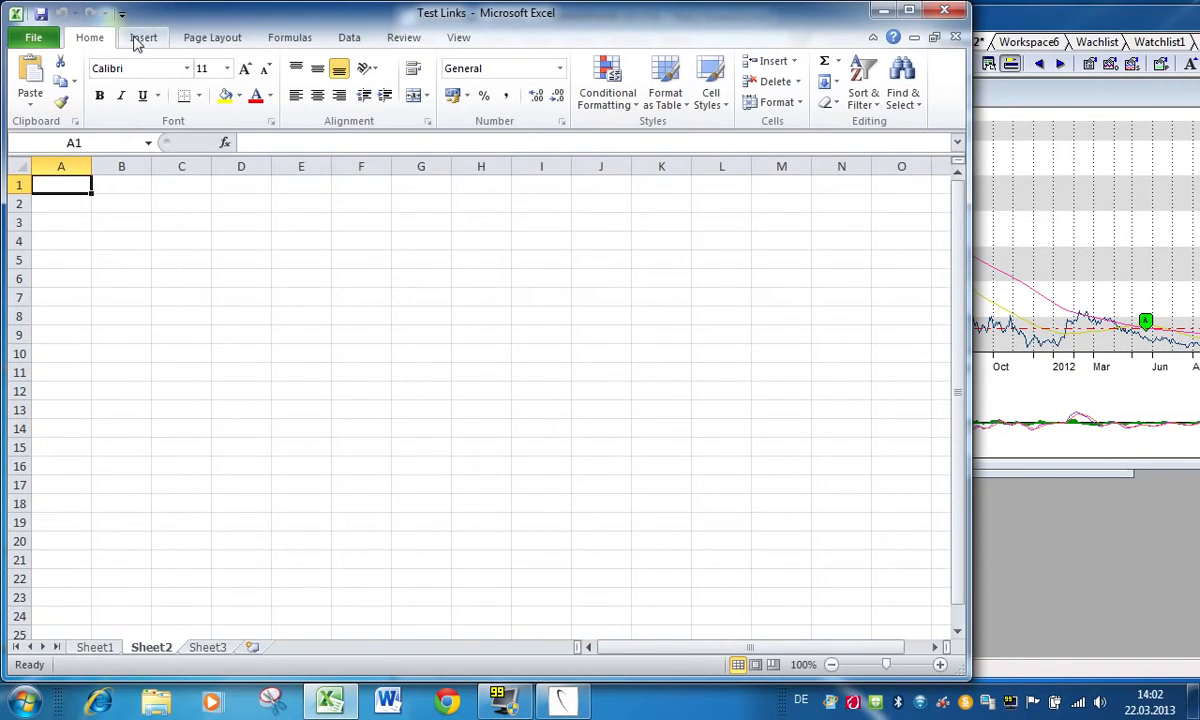
right_click(63, 184)
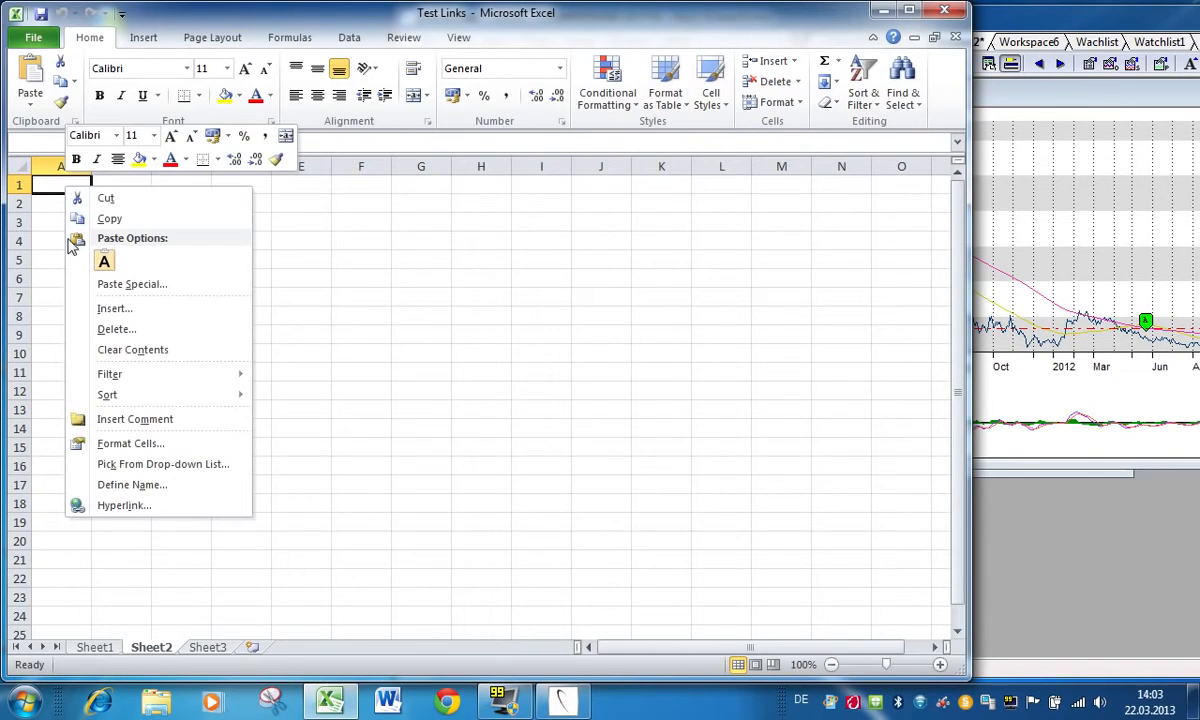
left_click(139, 285)
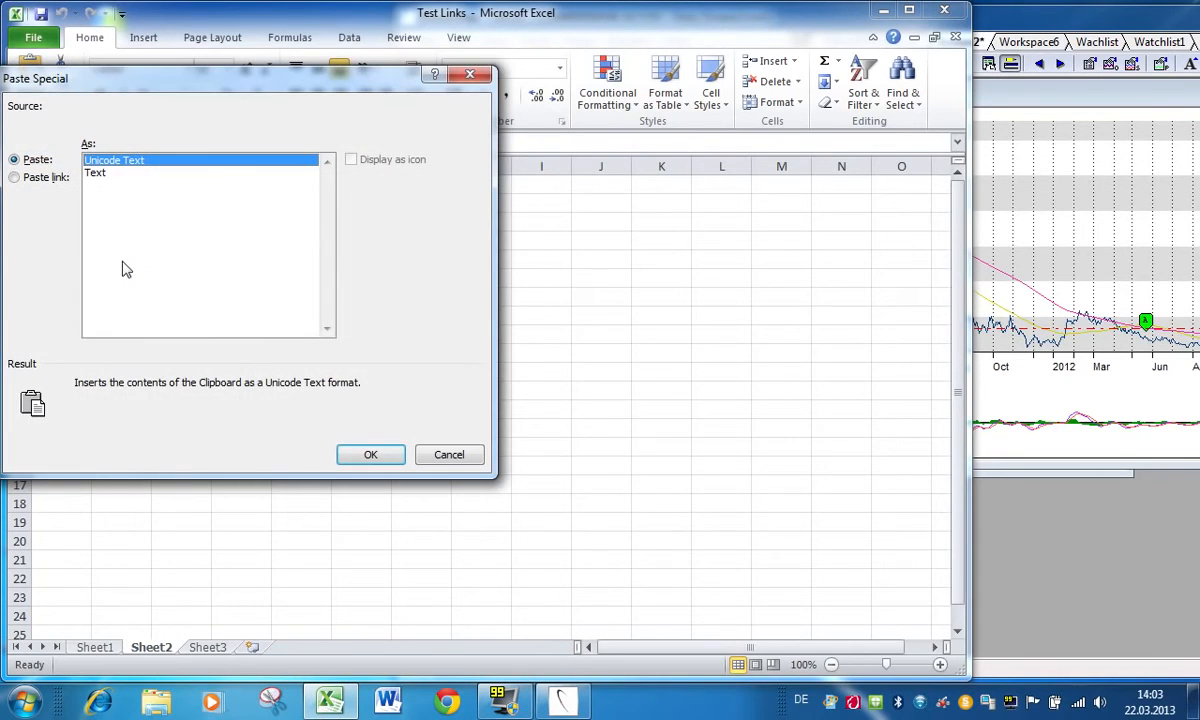
left_click(15, 178)
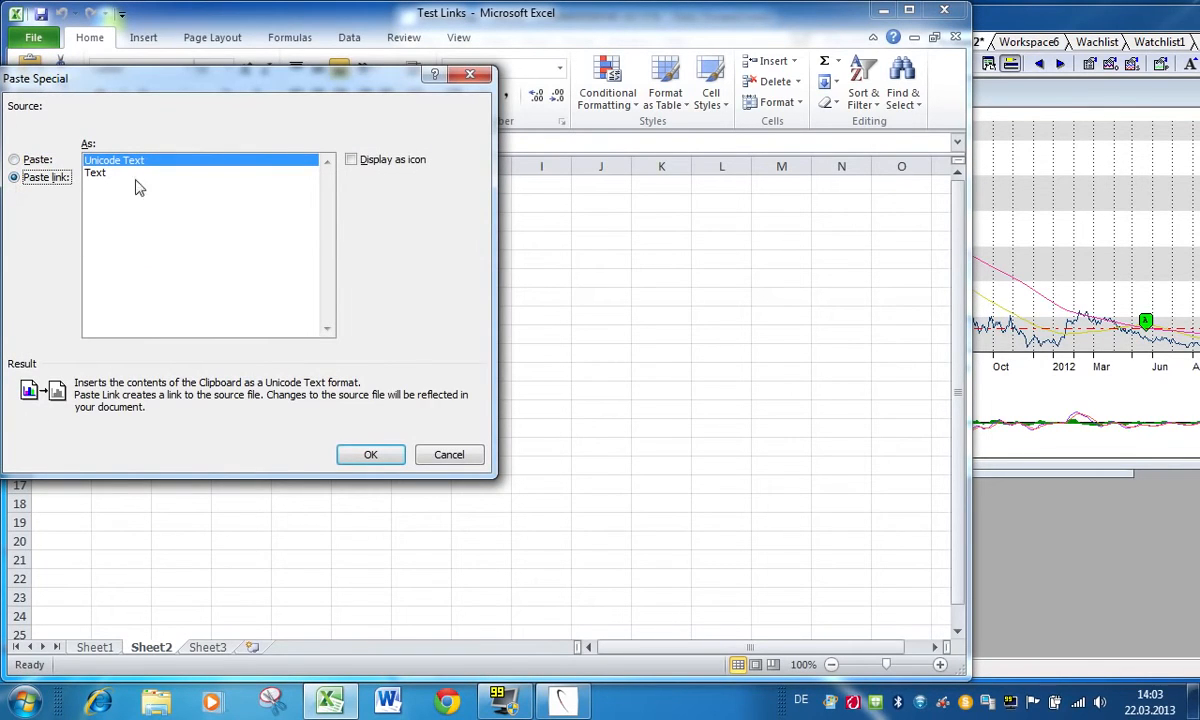
left_click(100, 173)
left_click_drag(250, 83, 463, 102)
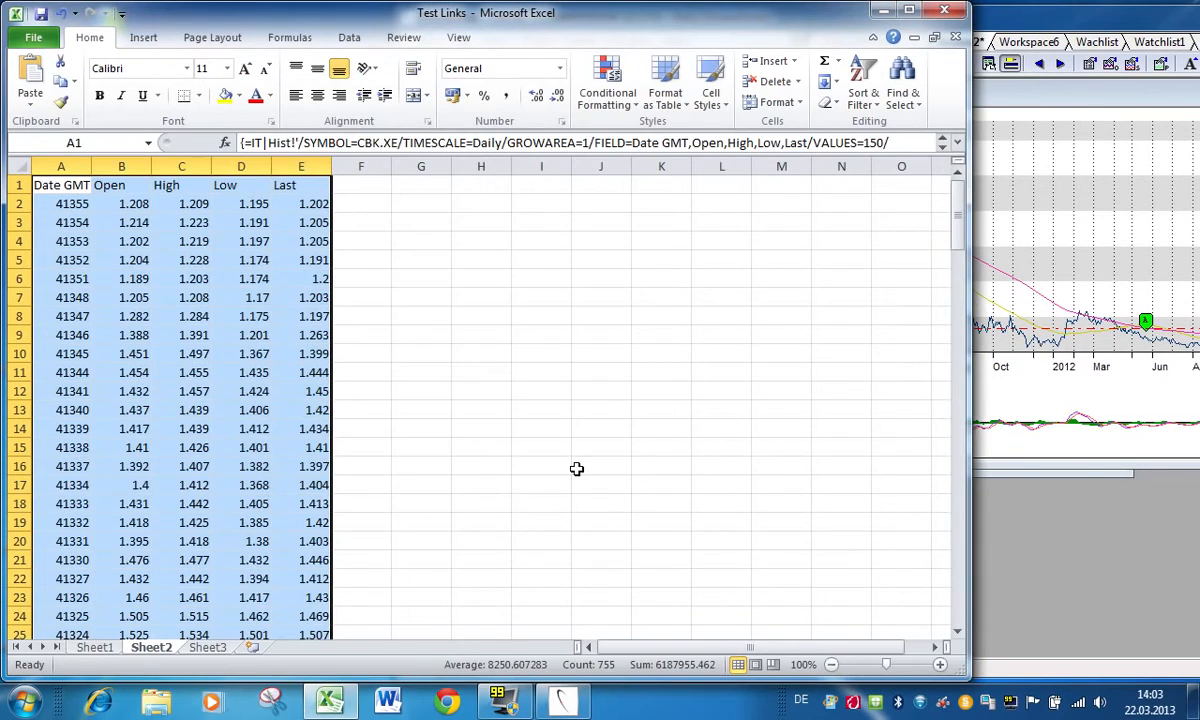
left_click(136, 206)
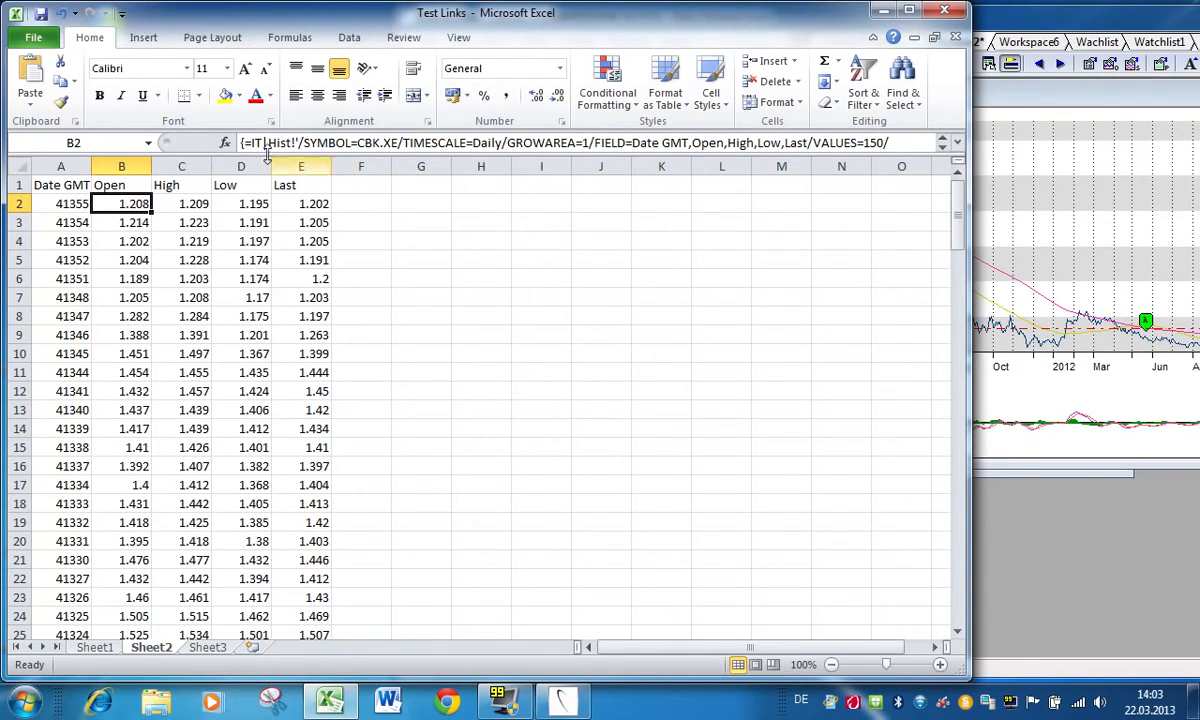
left_click(318, 204)
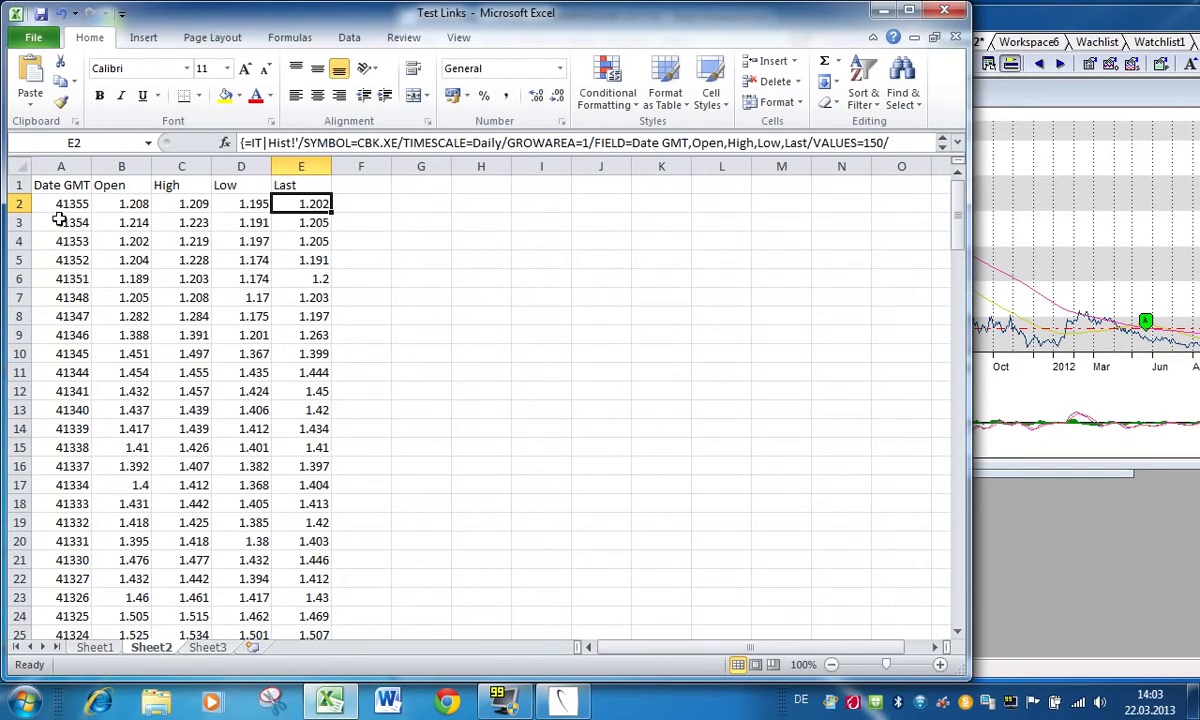
Step: Format the Date GMT values in column A as dates of type 14.03.2001, and check the newest Last price
left_click(65, 167)
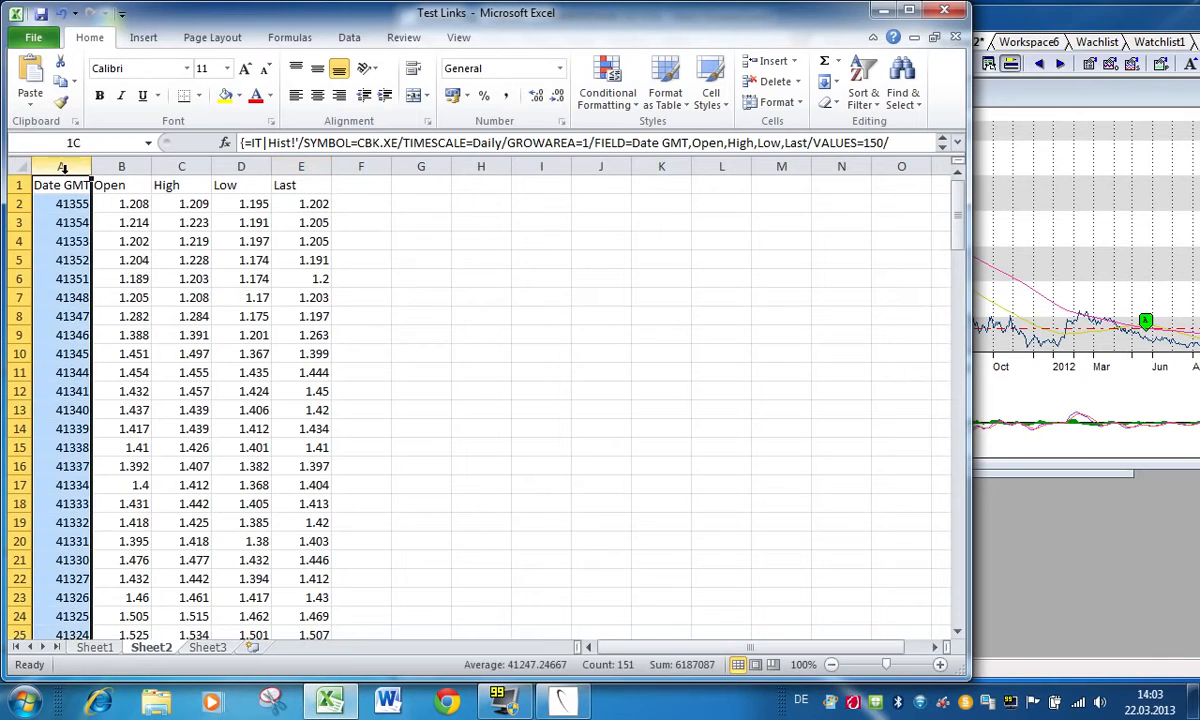
right_click(51, 248)
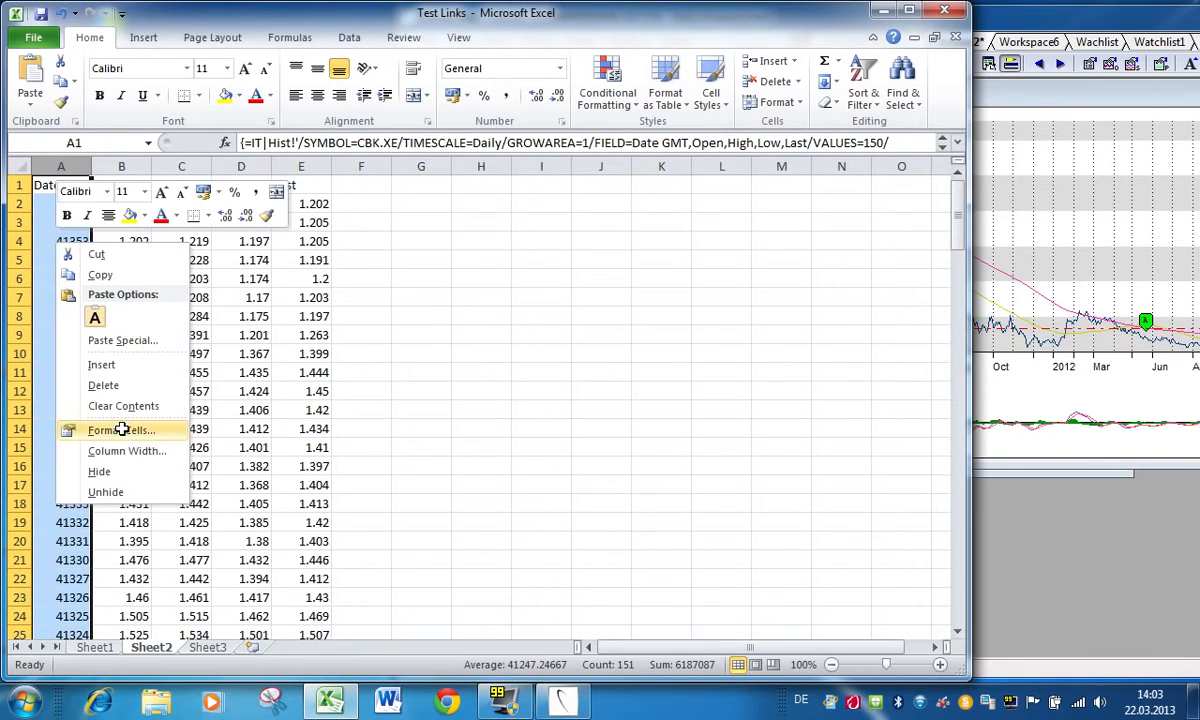
left_click(122, 429)
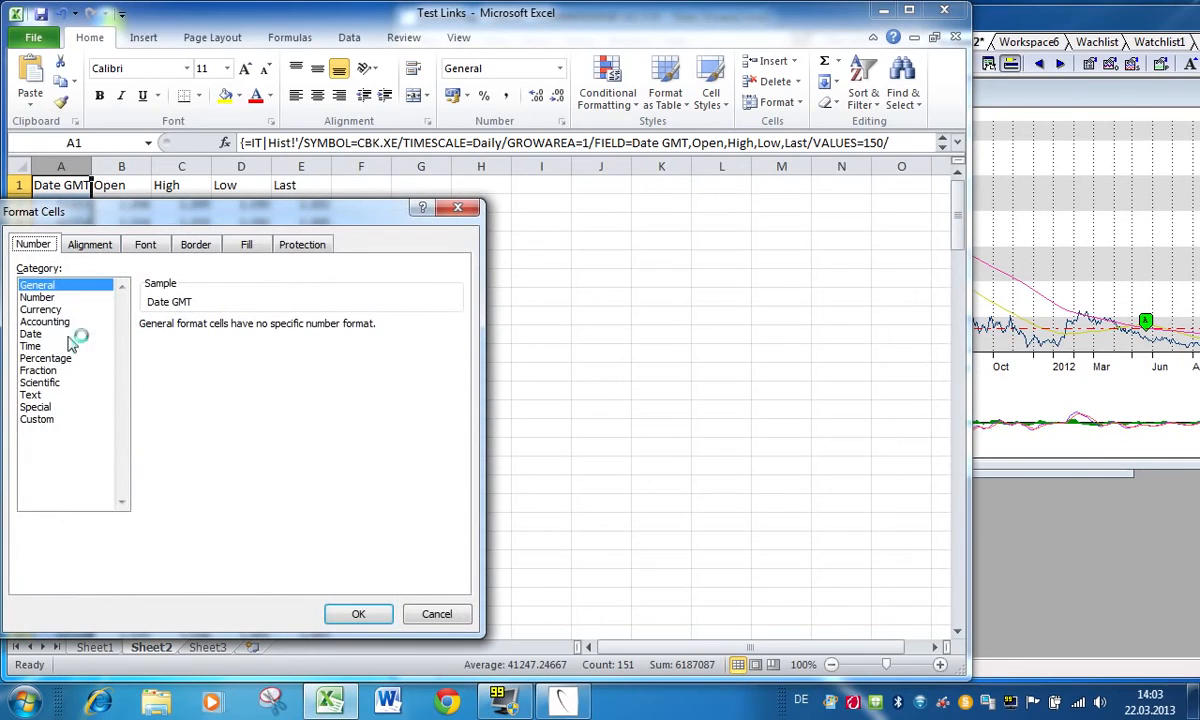
left_click(38, 334)
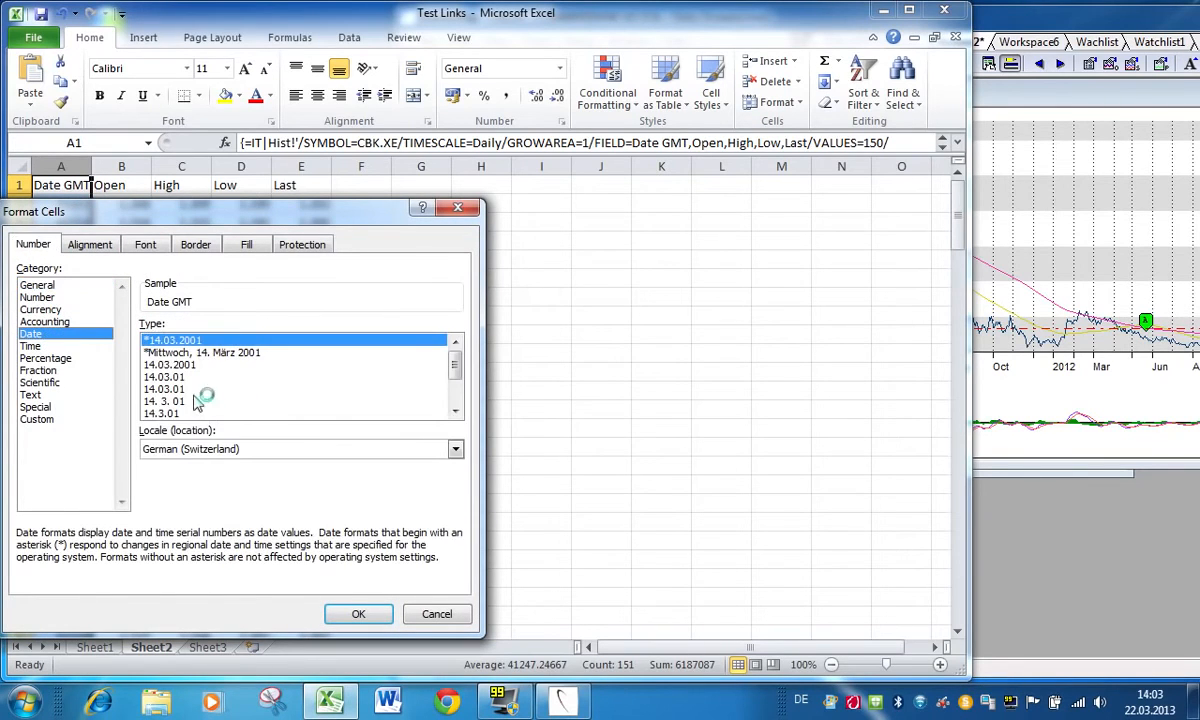
left_click(190, 365)
left_click(360, 612)
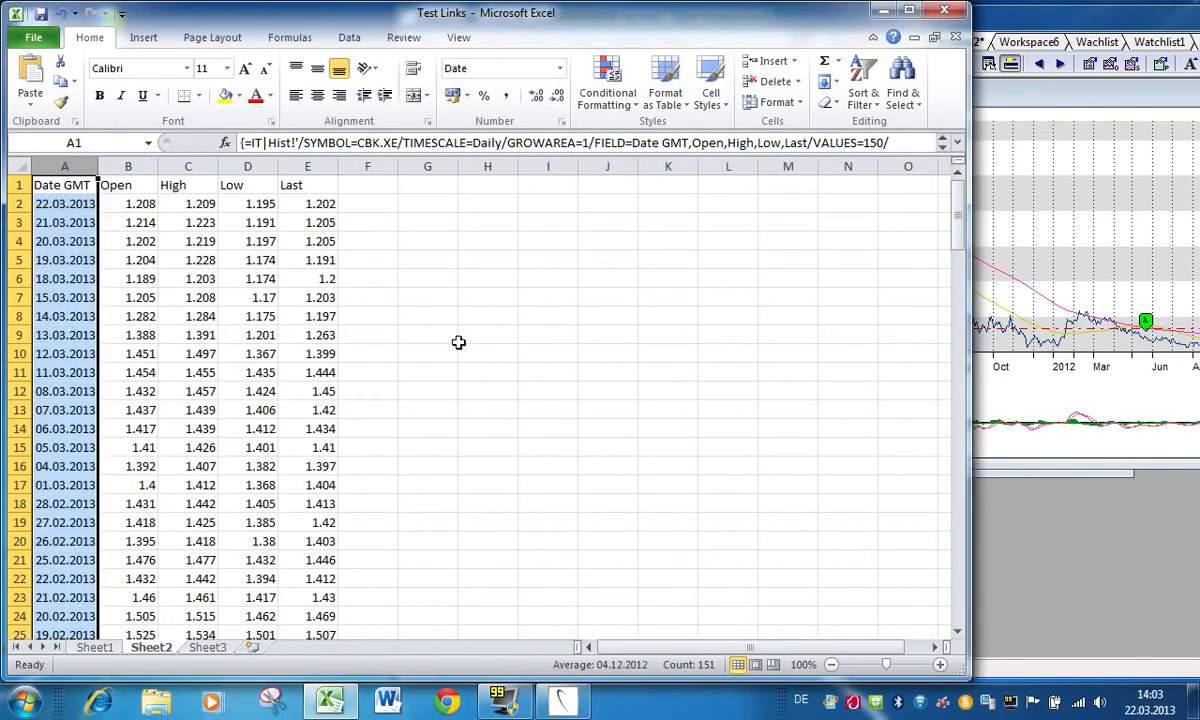
left_click(381, 295)
left_click(318, 205)
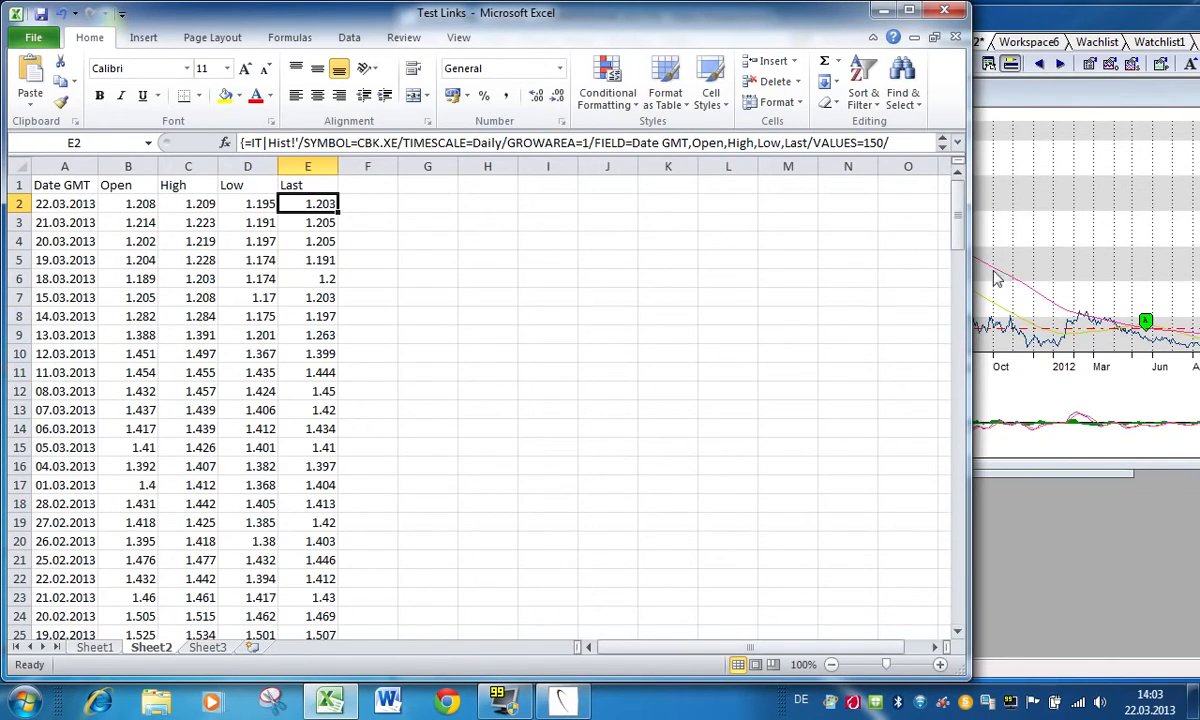
Step: Move the MarketMap window aside and copy the CBK.XE chart's unlinked price history into Sheet2, starting at cell H1
left_click(1017, 247)
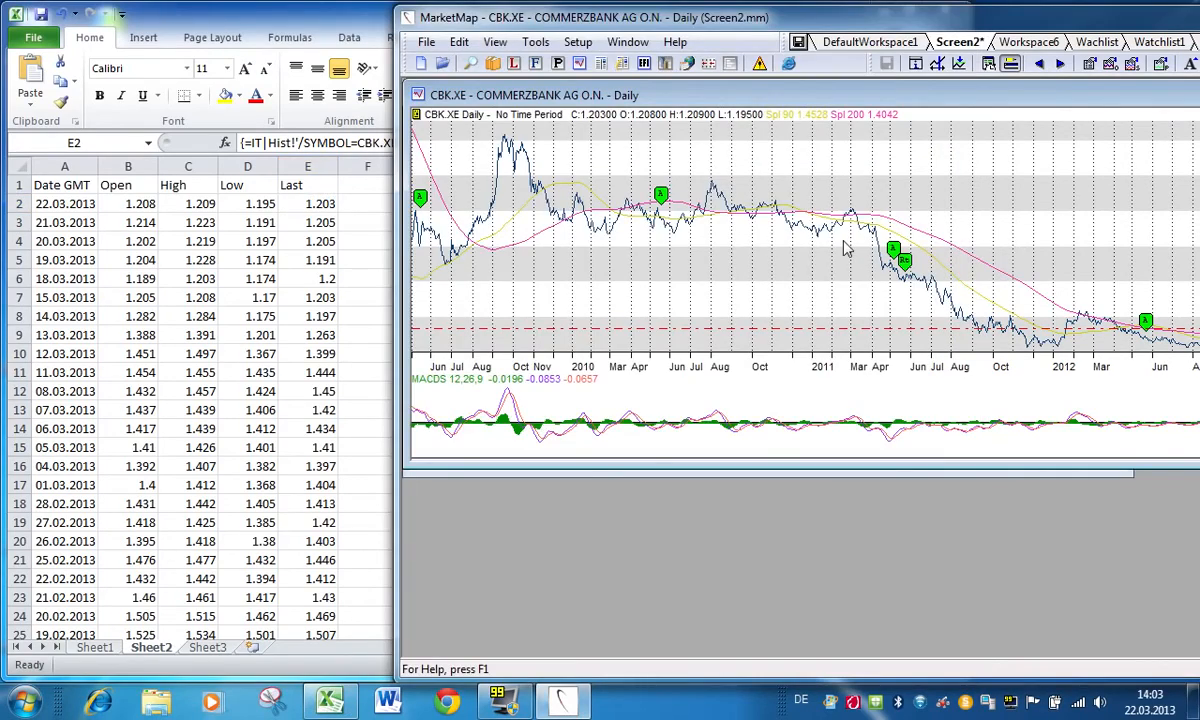
left_click_drag(628, 16, 904, 12)
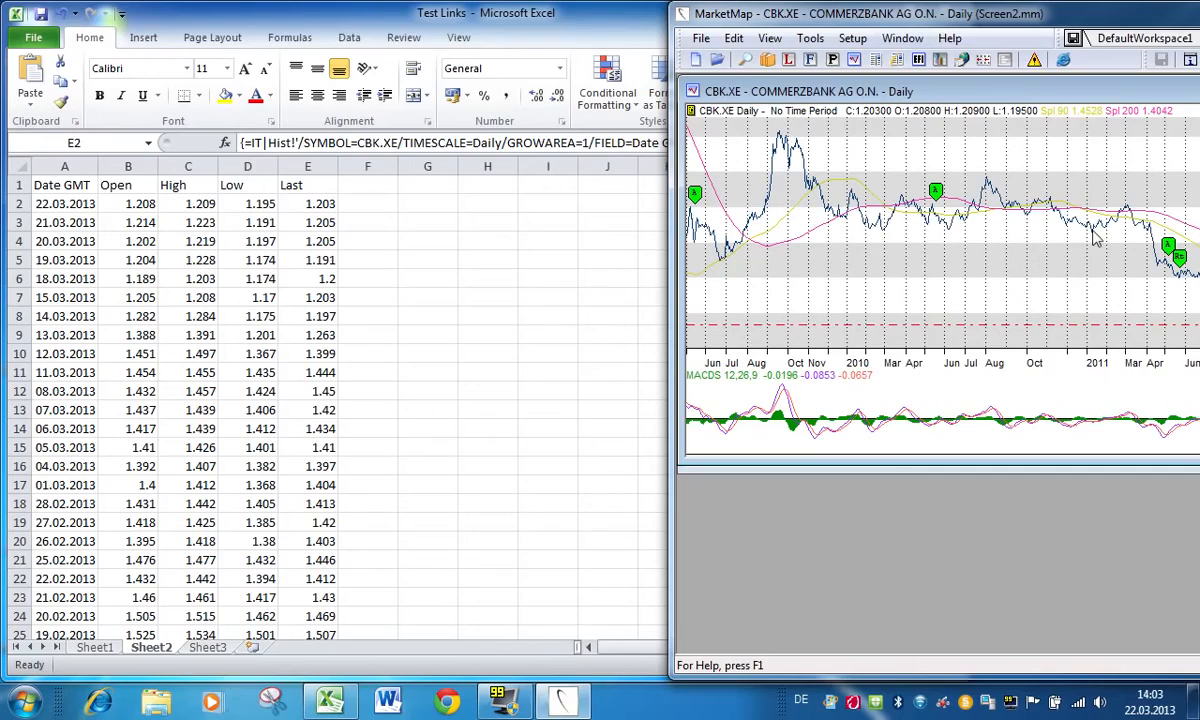
left_click_drag(1183, 213, 488, 200)
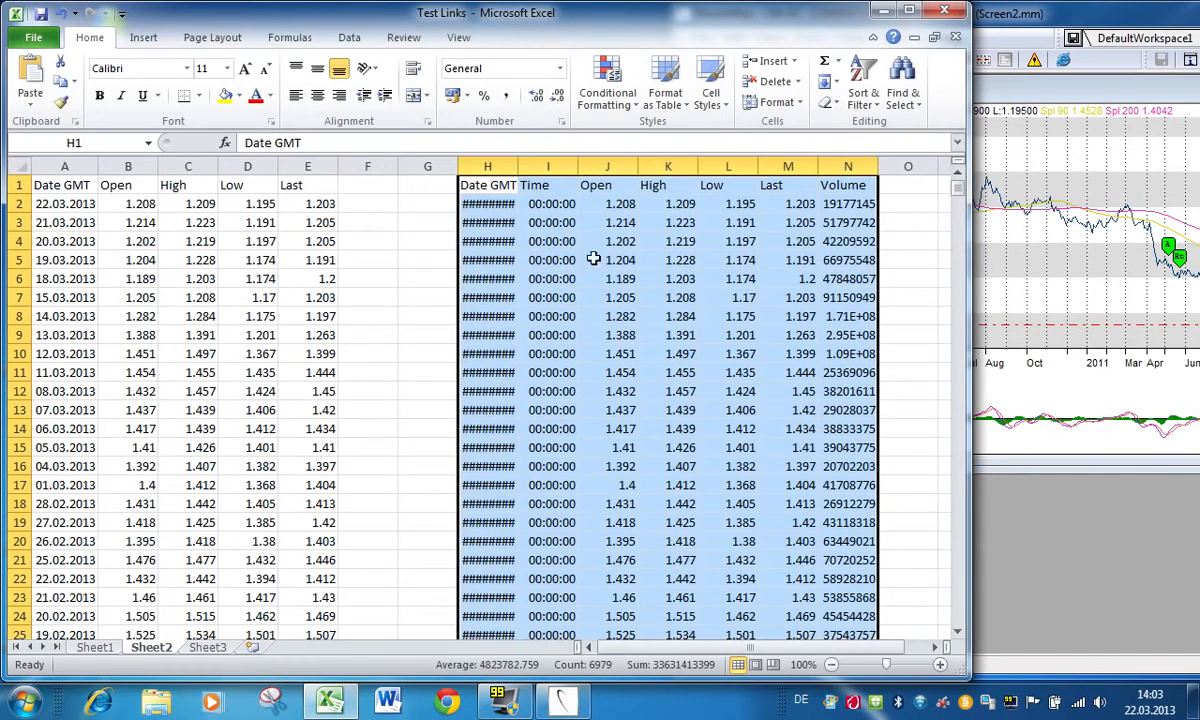
left_click(710, 262)
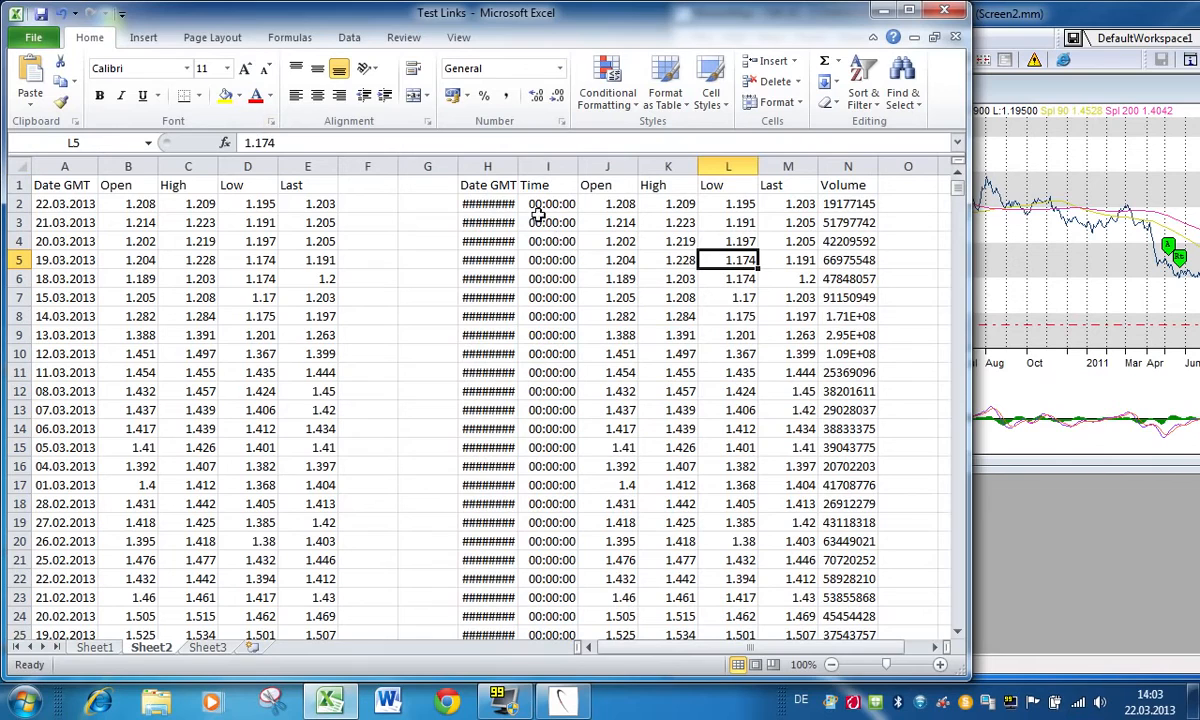
Step: Widen column H so its dates fit, and check the High and Volume values of the copied history
left_click_drag(517, 167, 551, 168)
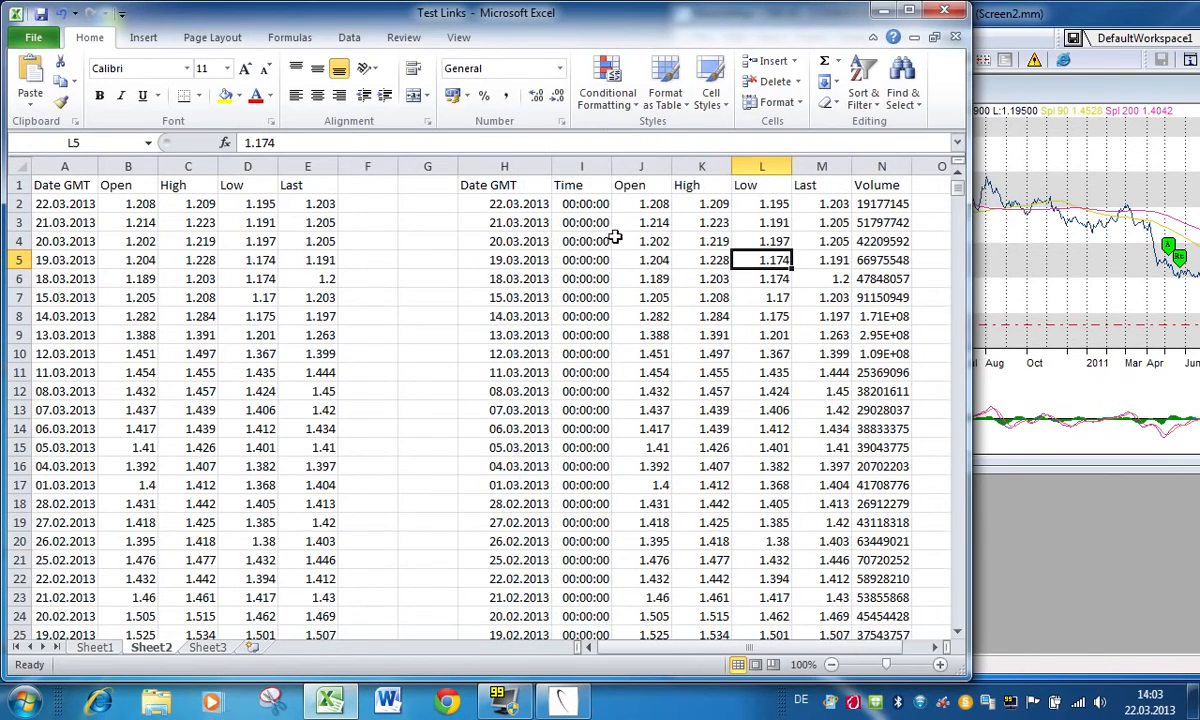
left_click(708, 242)
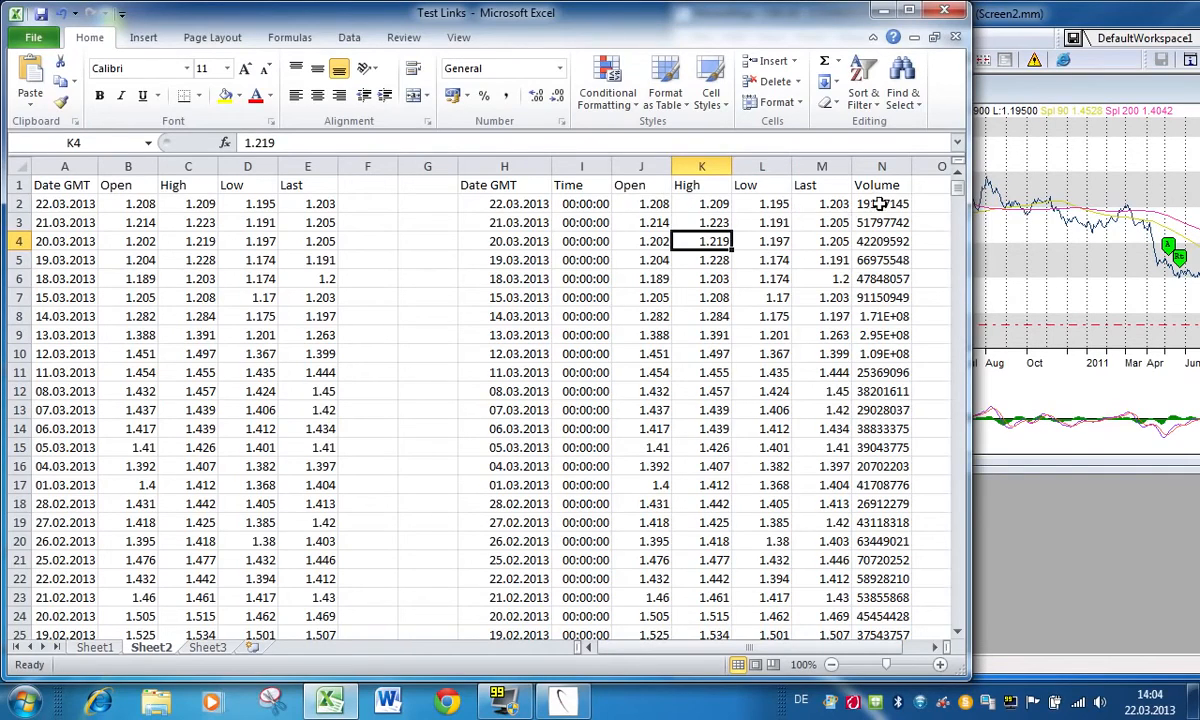
left_click(878, 203)
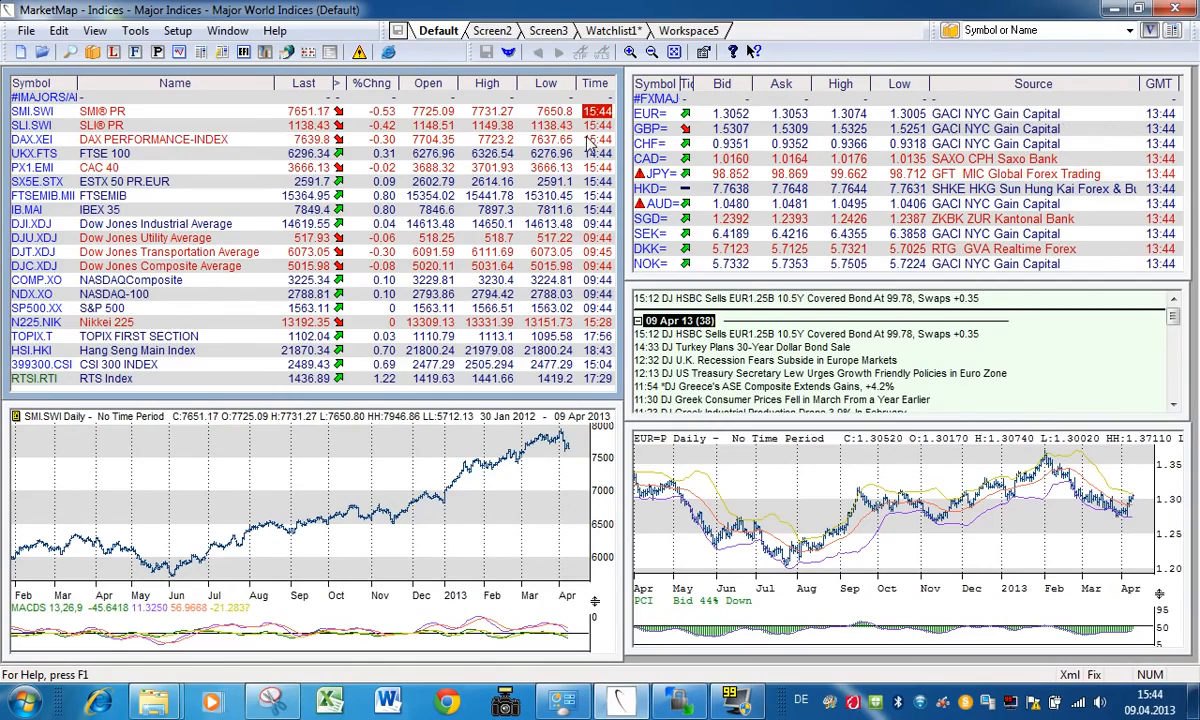
Step: Review the Quote List, Chart and News settings in MarketMap's preferences
left_click(178, 32)
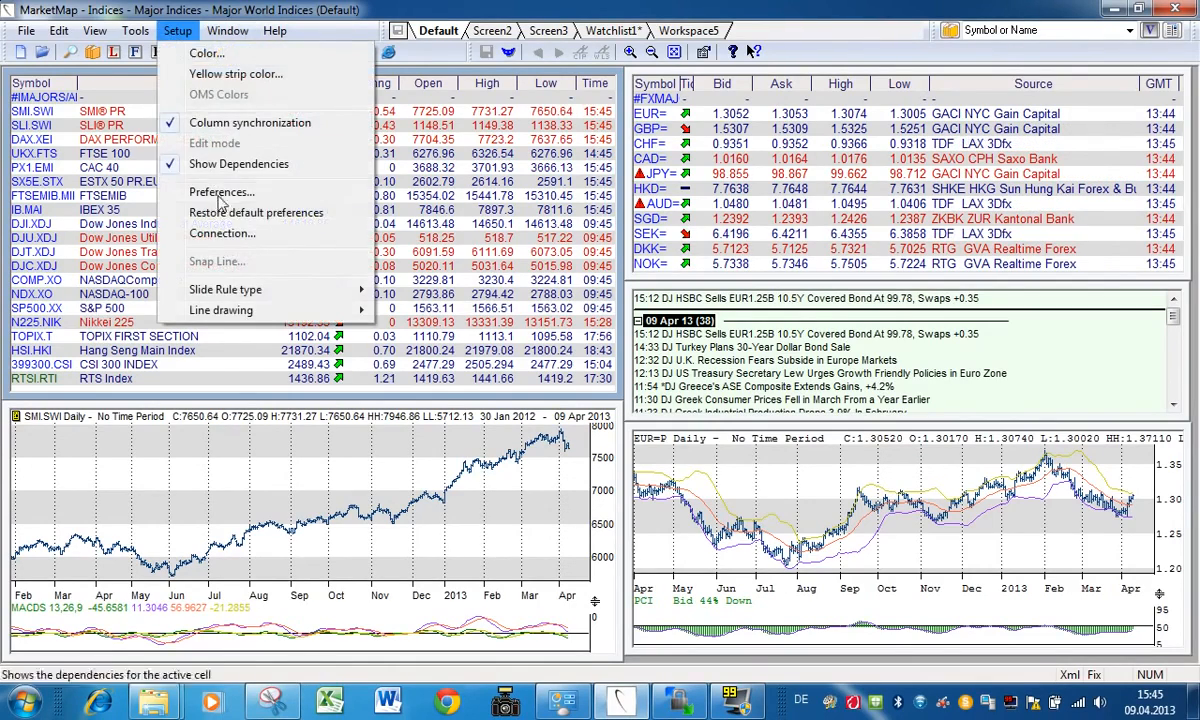
left_click(215, 188)
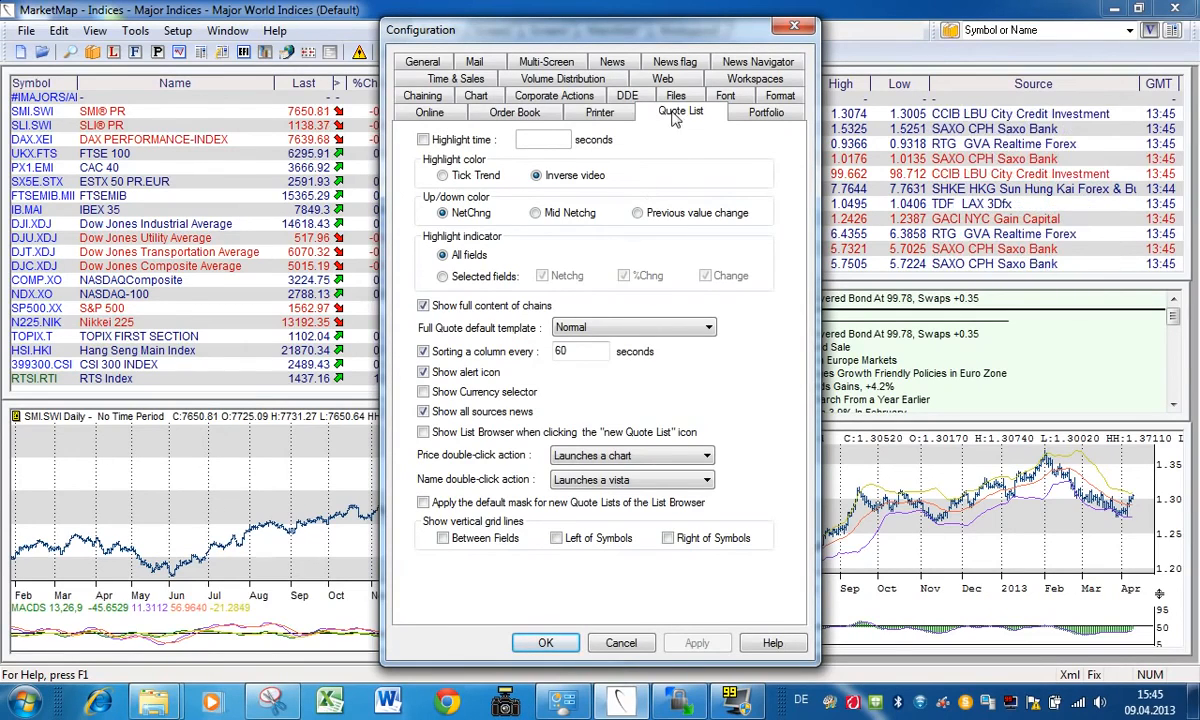
left_click(466, 95)
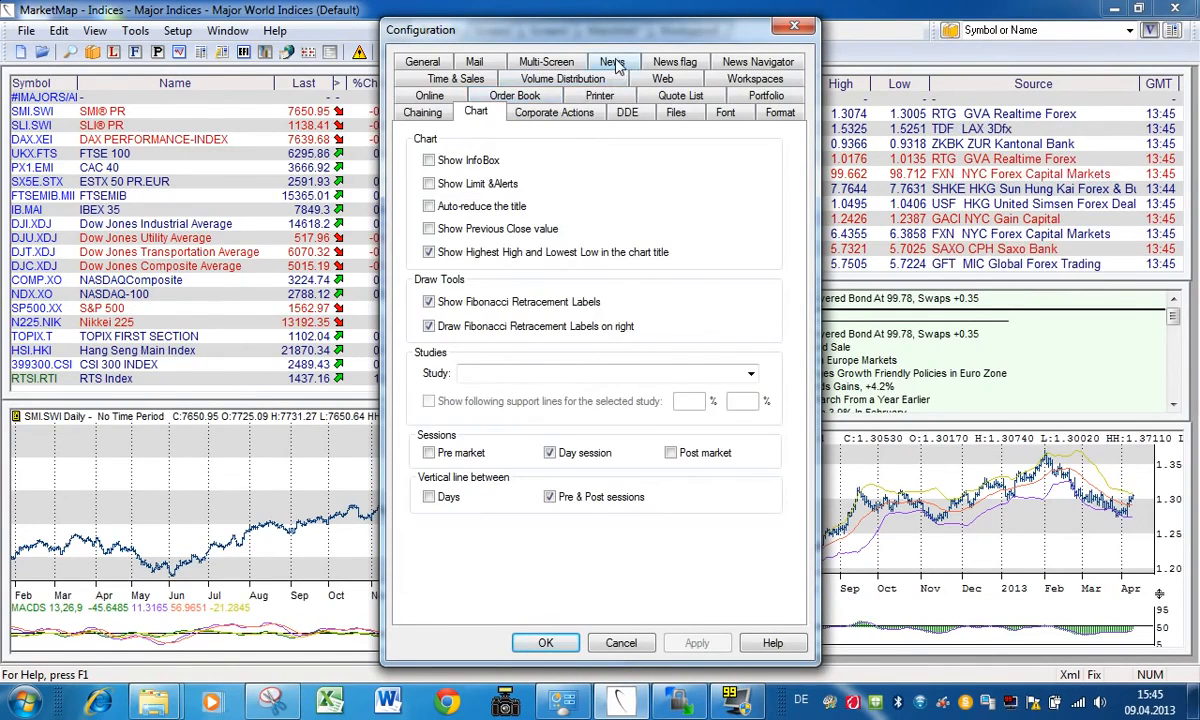
left_click(612, 62)
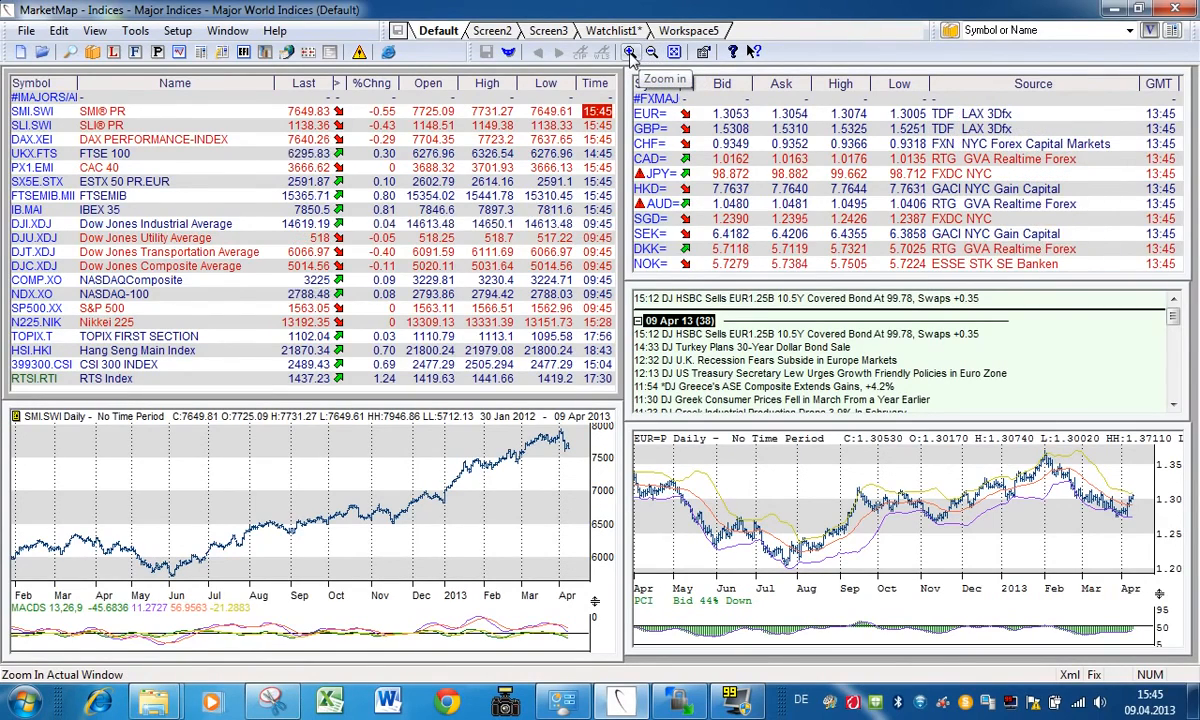
Step: Enlarge the Major World Indices quote list and return it to its normal size
left_click(630, 55)
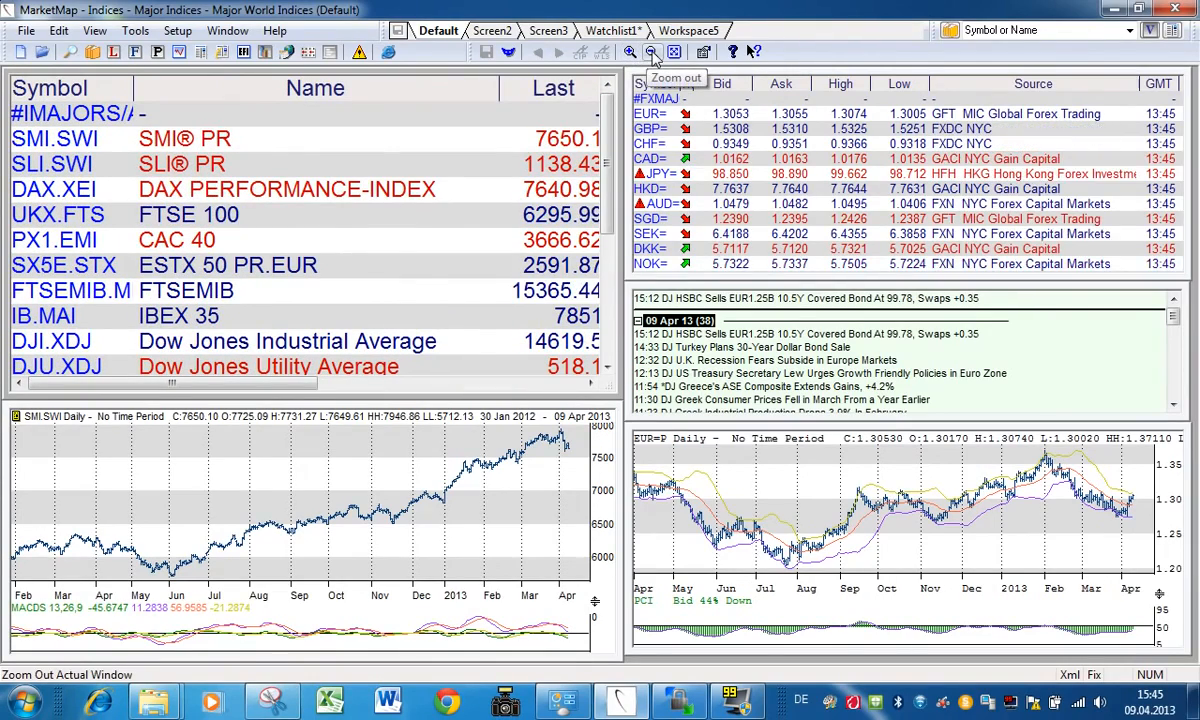
left_click(651, 53)
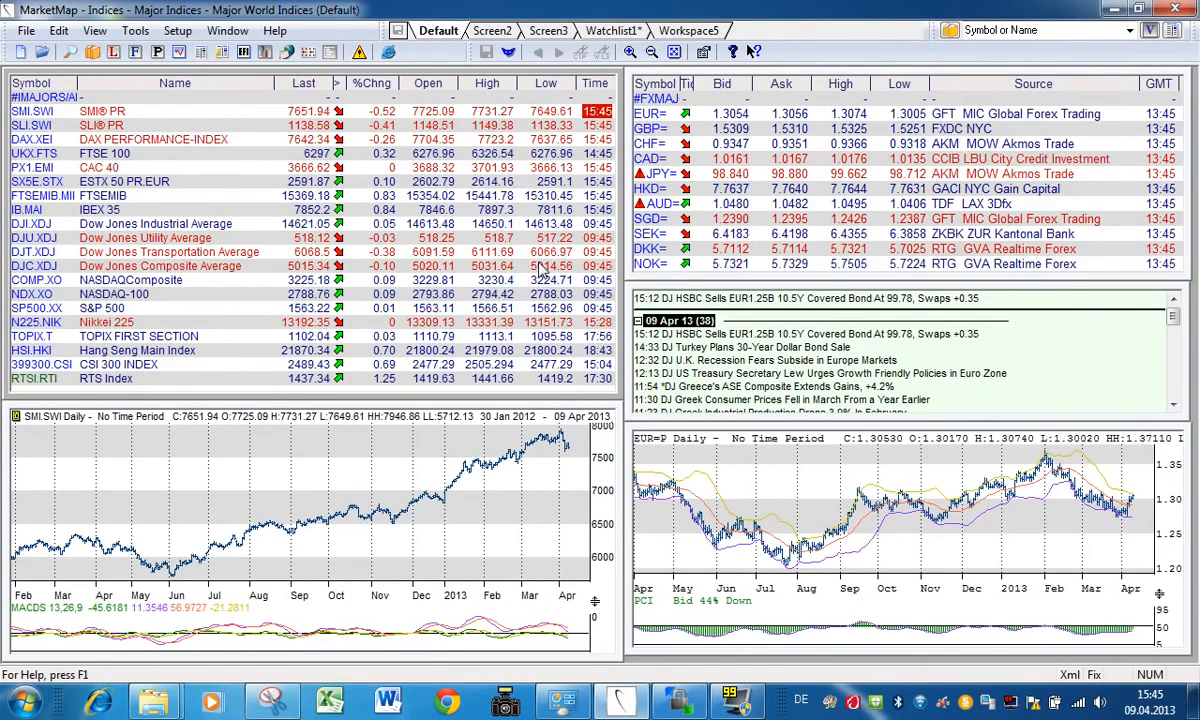
Step: Preview the DarkMountain palette as the application's default colours, and discard the change
left_click(177, 31)
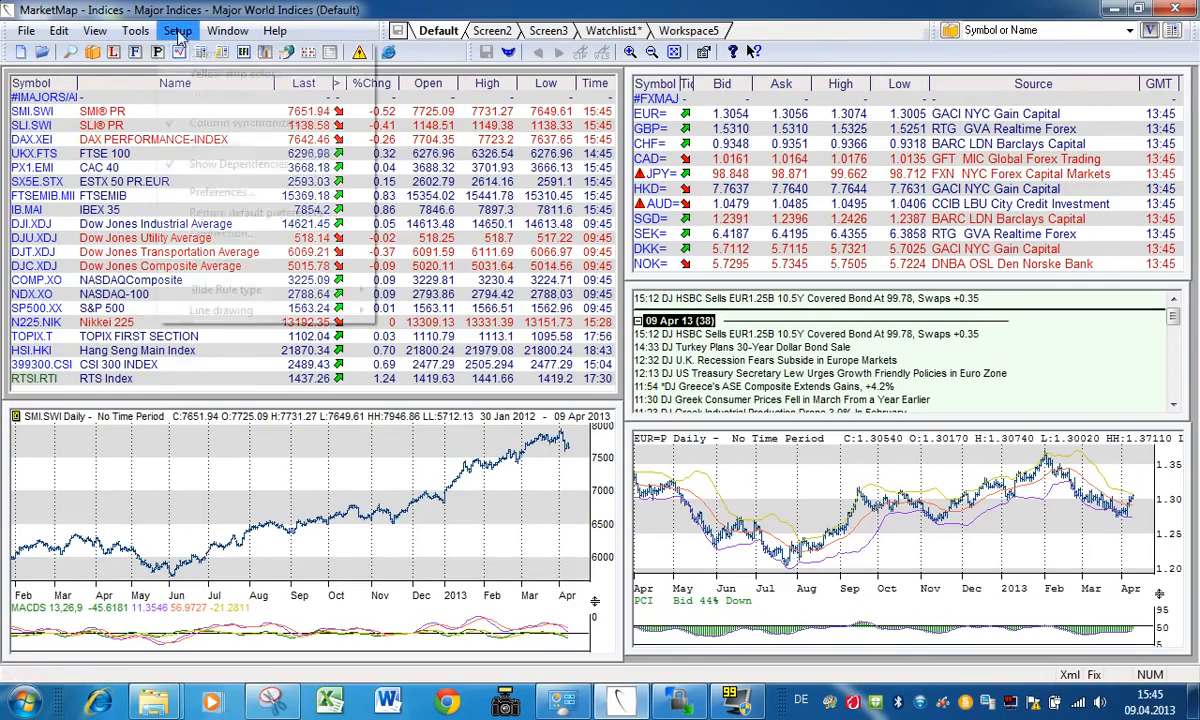
left_click(205, 48)
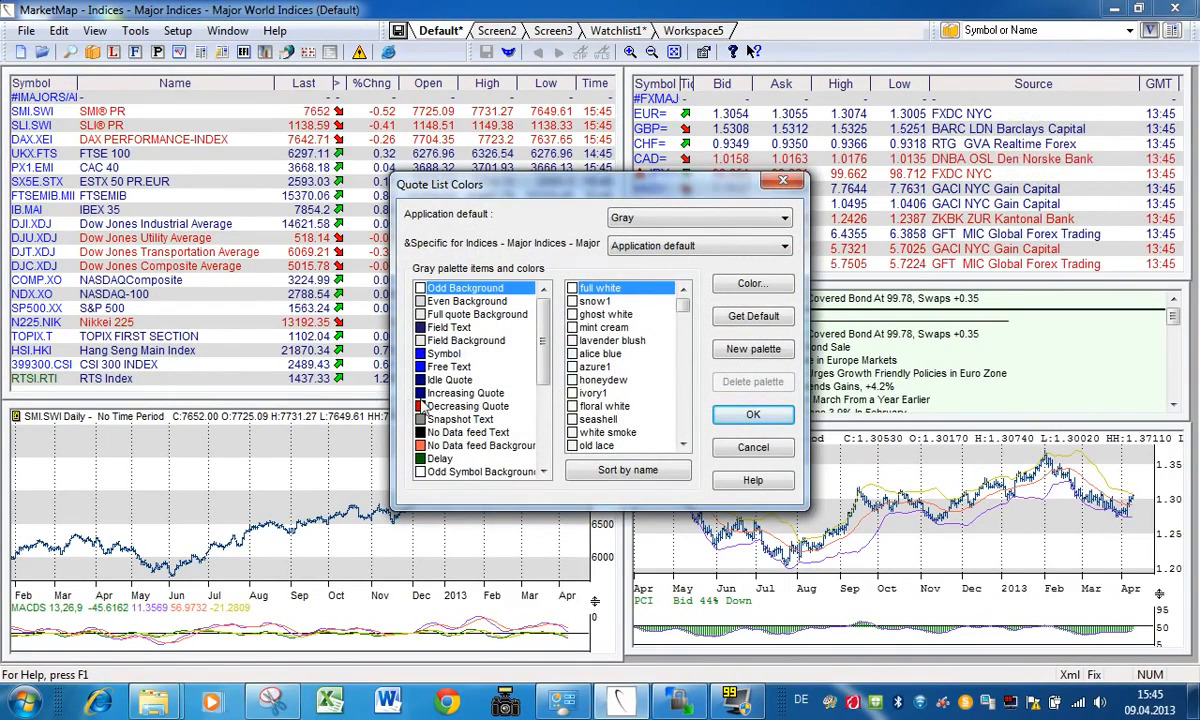
left_click(785, 220)
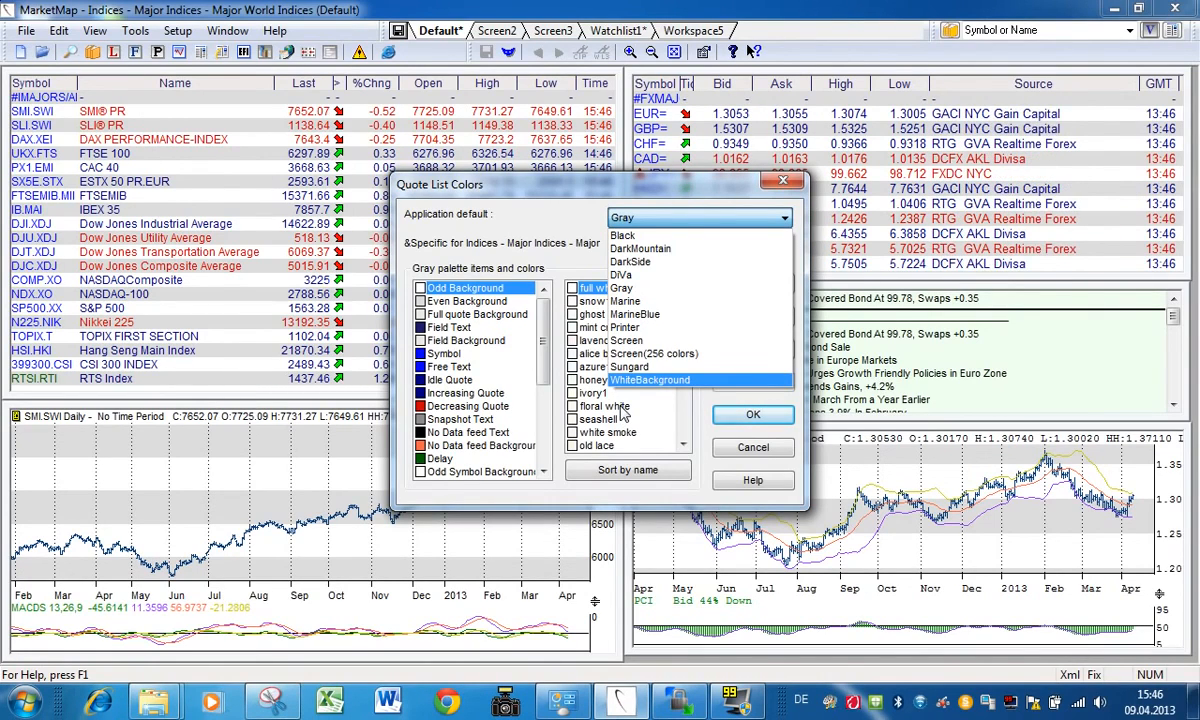
left_click(662, 248)
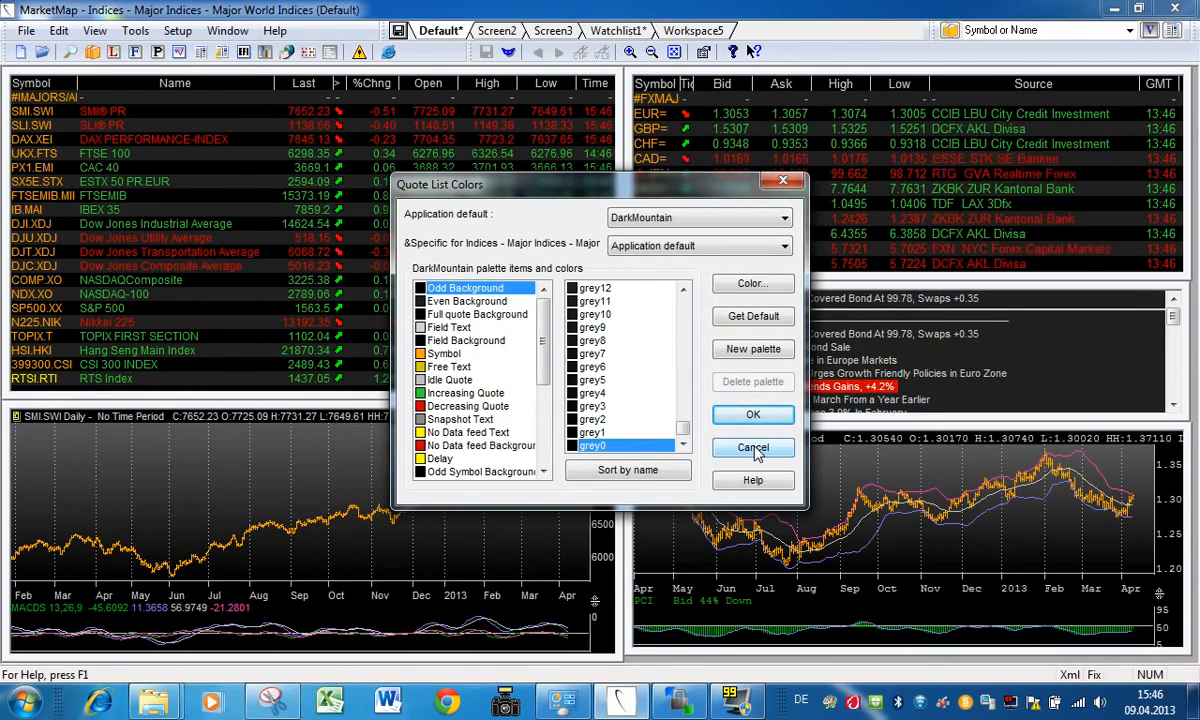
left_click(753, 448)
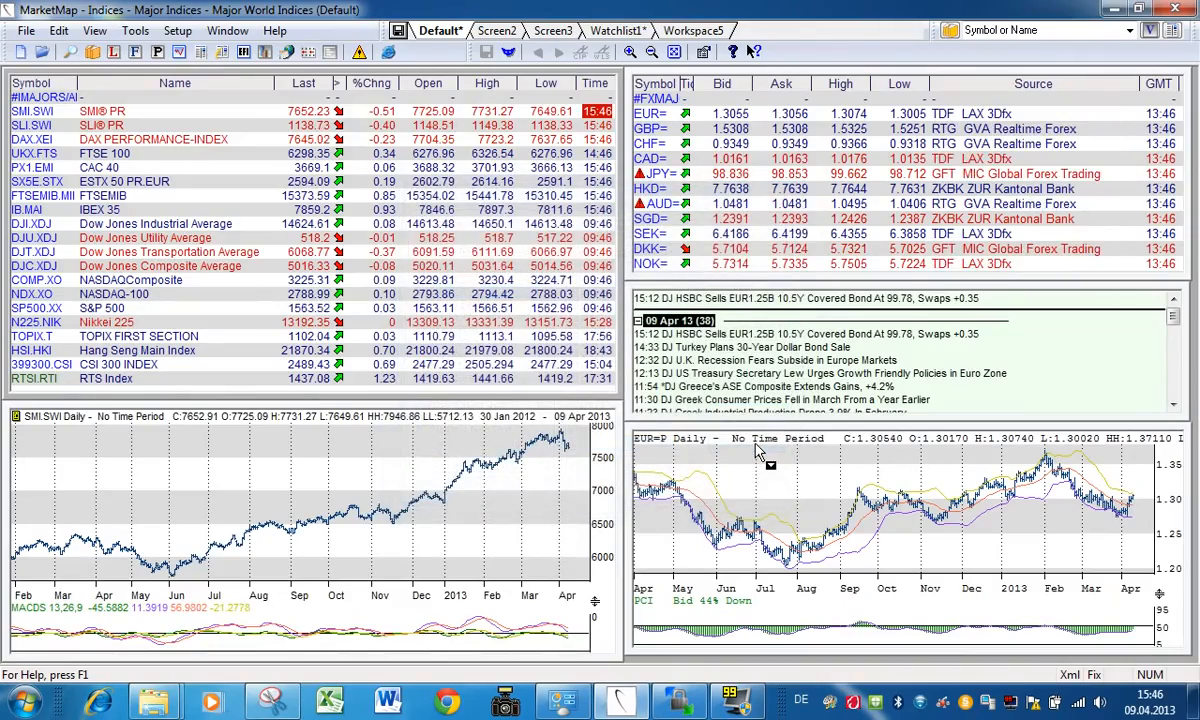